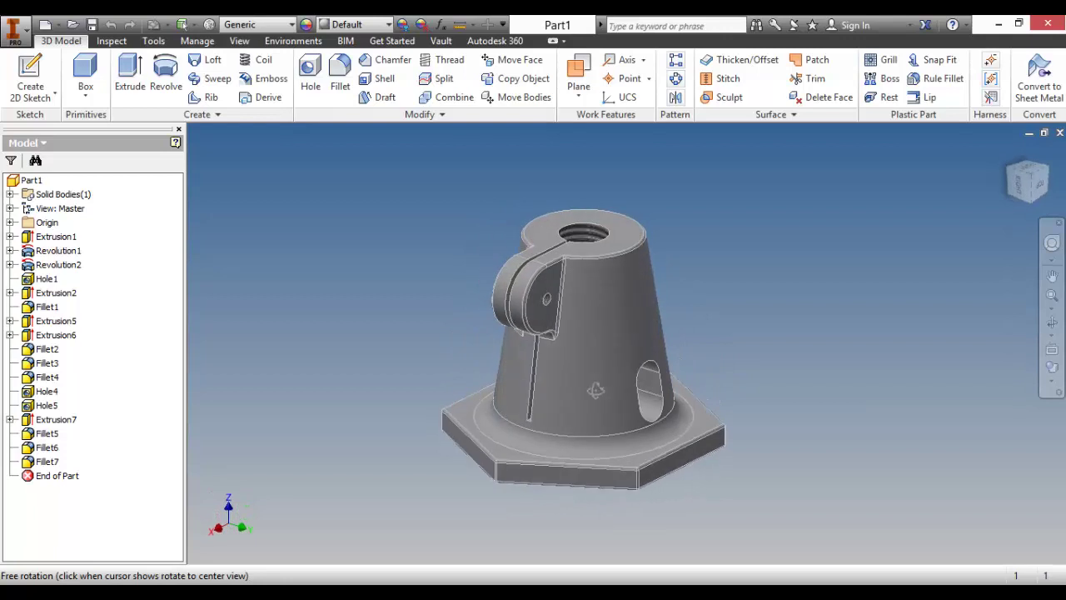
Step: Examine the finished reference part from several sides, including its hexagonal base, conical body, threaded bore, split clamp lug and oblong side opening
middle_click_drag(704, 357, 768, 366)
key("Escape")
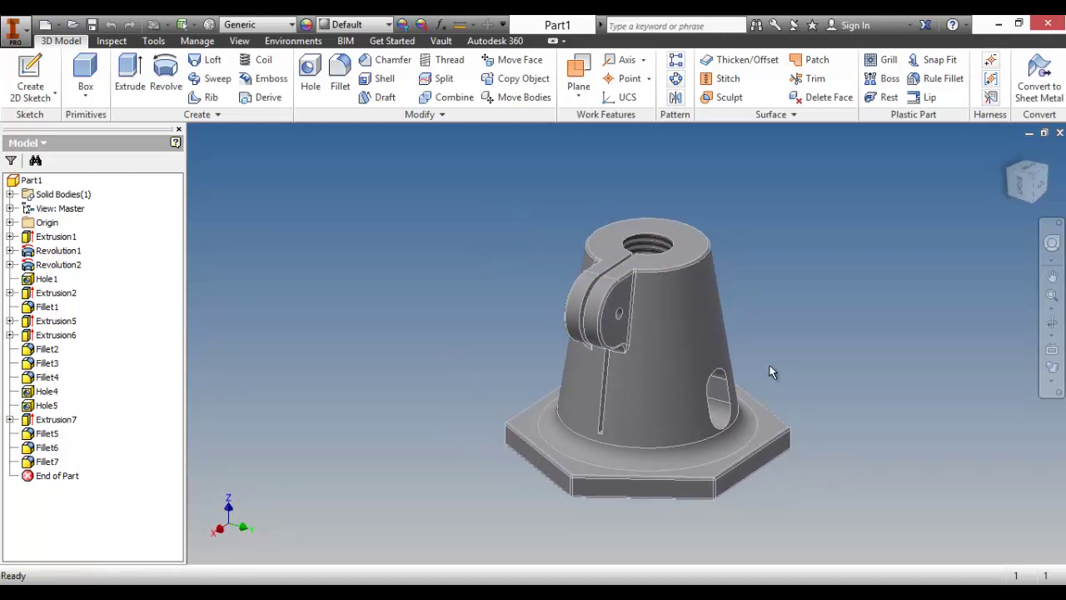
key("F4")
key("Escape")
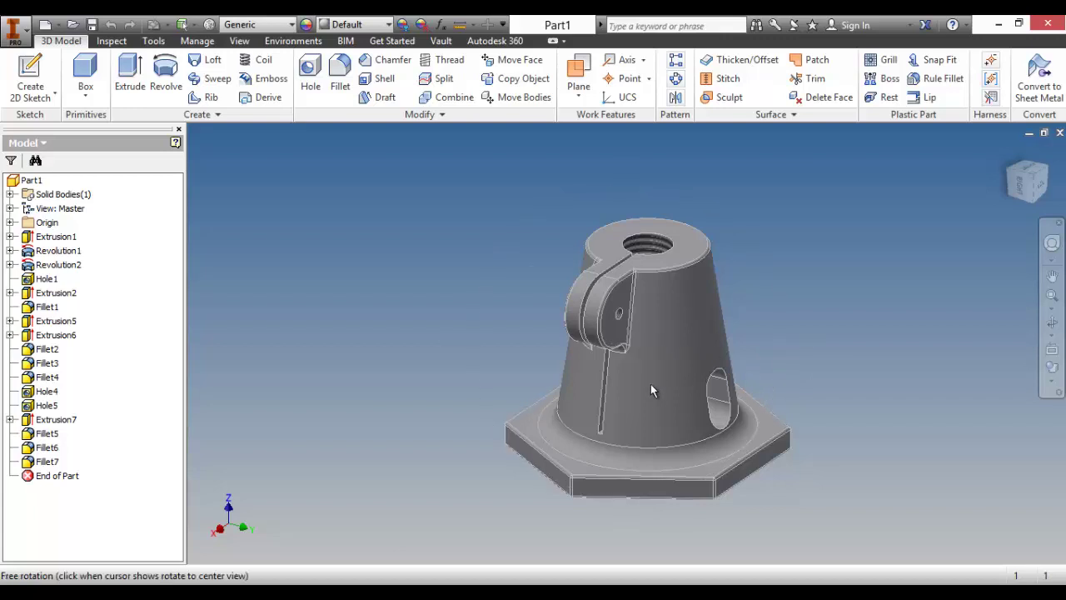
middle_click_drag(692, 388, 808, 392, "shift")
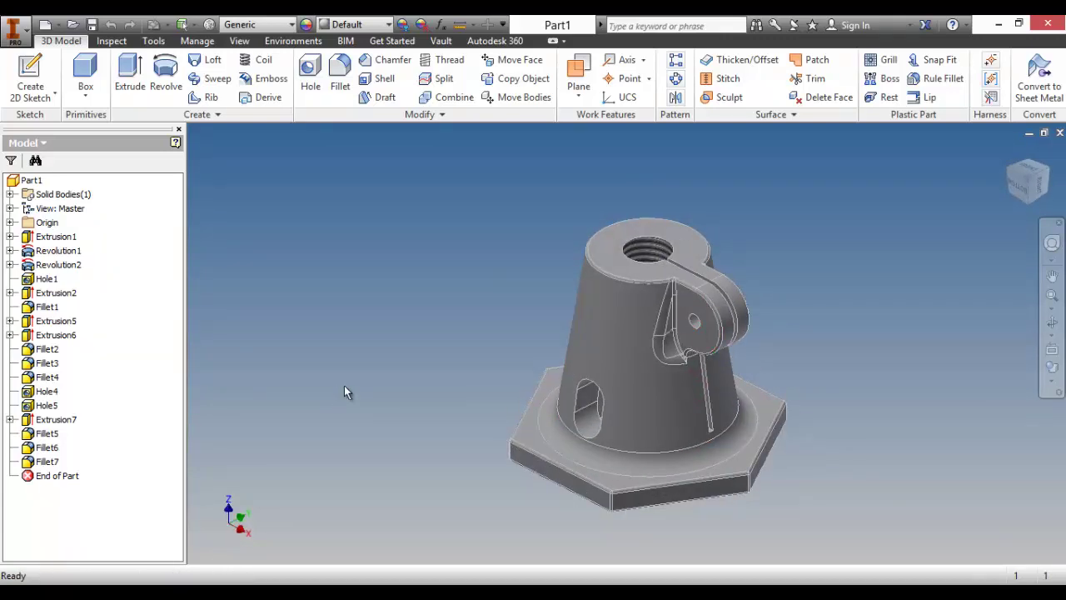
scroll(712, 295, "down", 4)
key("F4")
left_click_drag(708, 378, 573, 373)
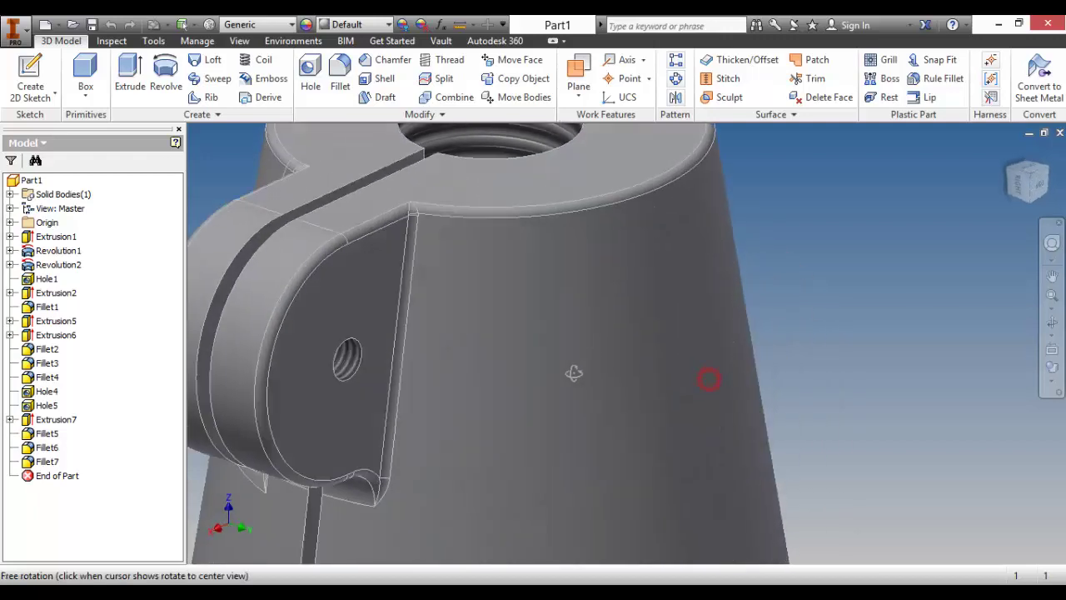
key("F6")
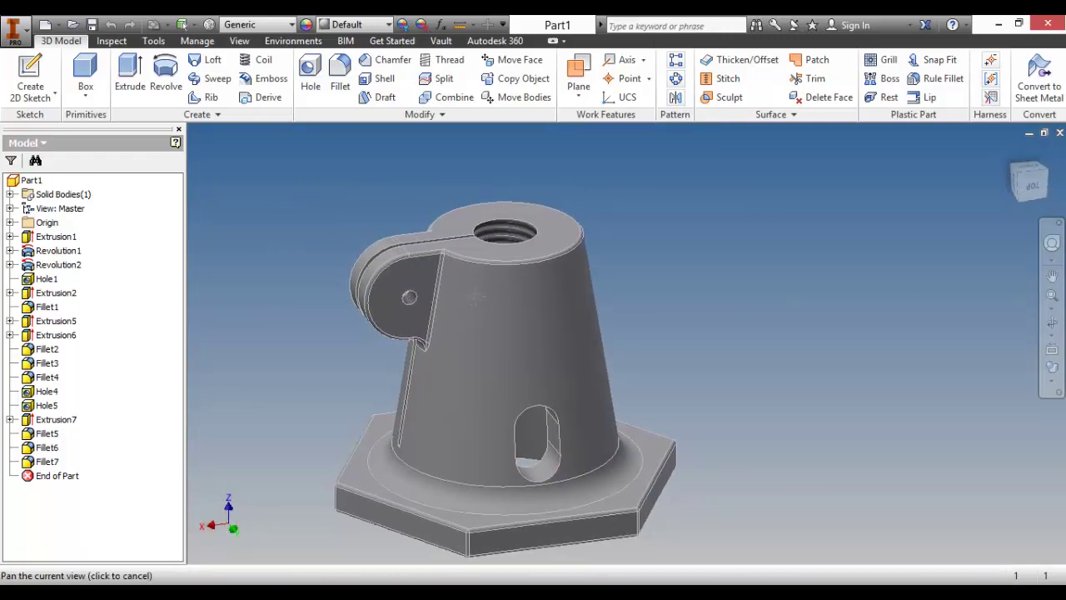
middle_click_drag(474, 296, 487, 268)
key("F4")
middle_click_drag(679, 362, 763, 360)
key("F4")
left_click_drag(630, 380, 675, 381)
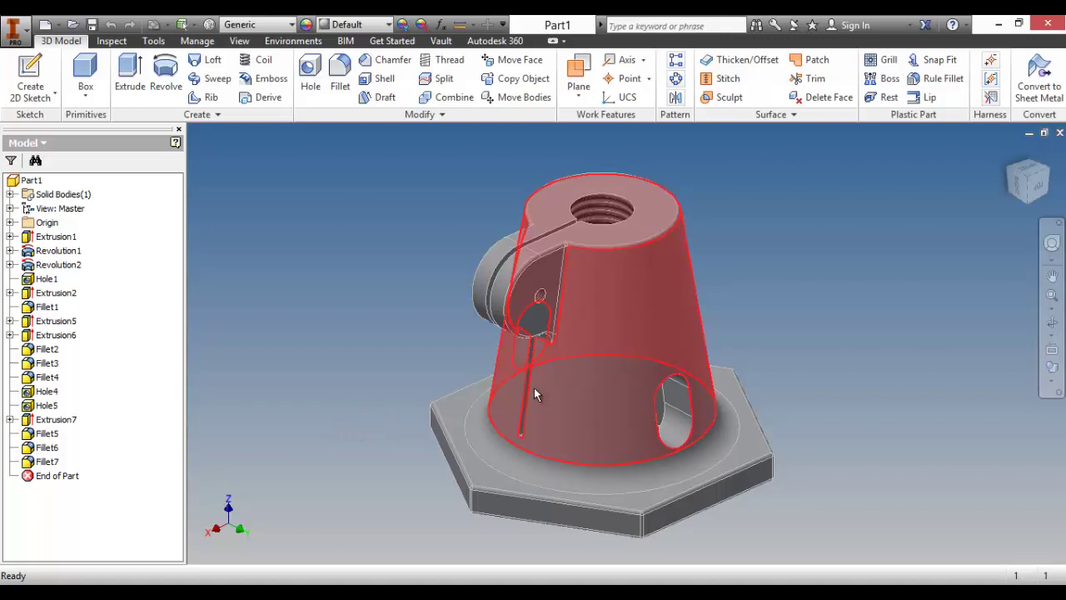
mouse_move(534, 390)
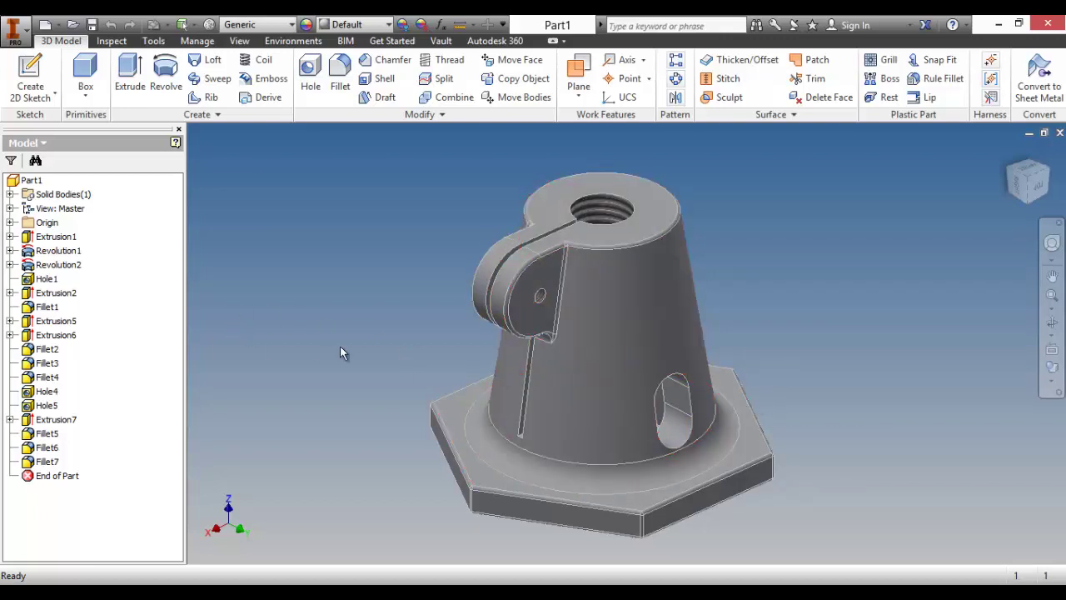
key("F4")
left_click_drag(638, 394, 638, 393)
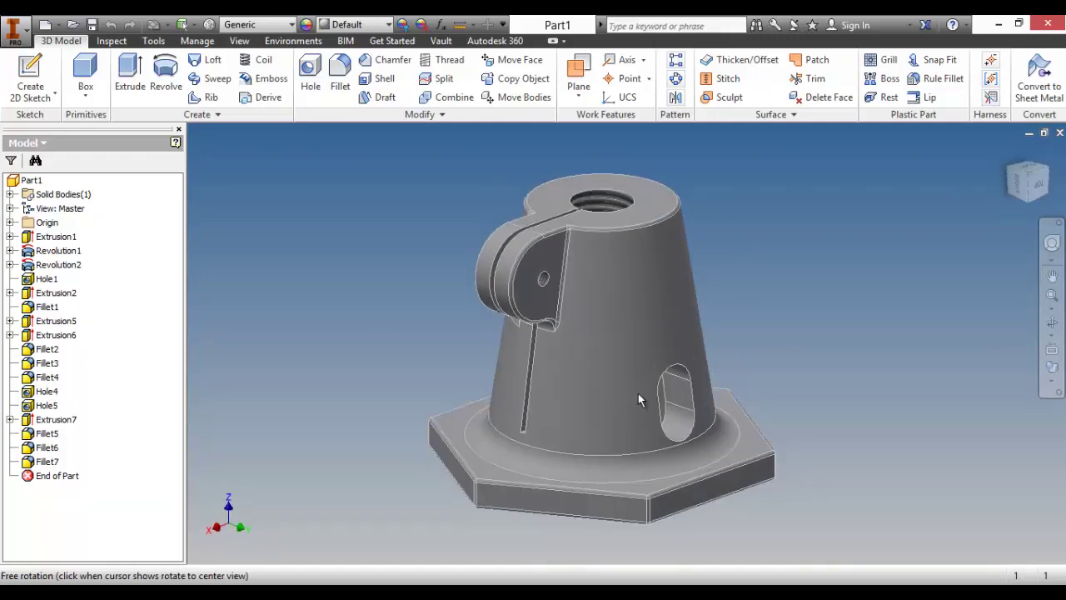
key("F4")
left_click_drag(556, 320, 691, 323)
key("F4")
left_click_drag(535, 313, 581, 316)
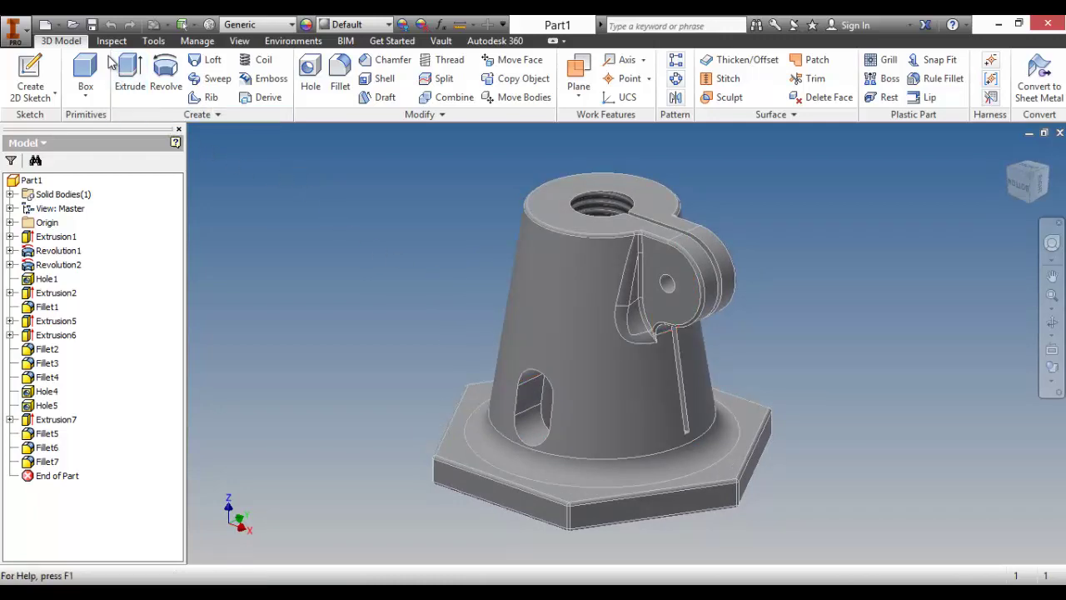
Step: Create a new part from the Standard.ipt template and start a 2D sketch on the XY plane
left_click(46, 26)
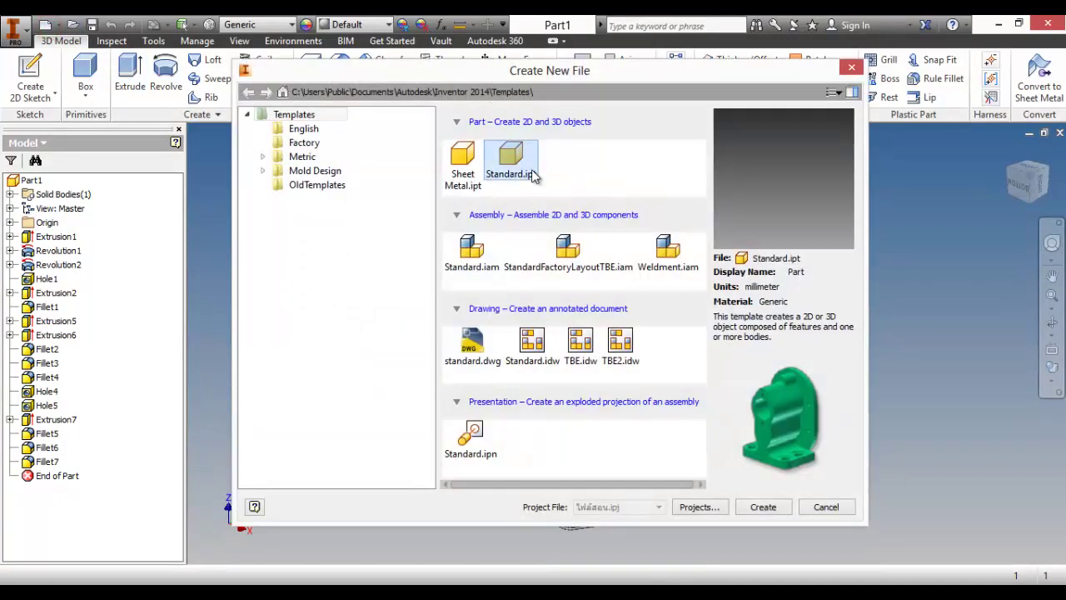
double_click(529, 169)
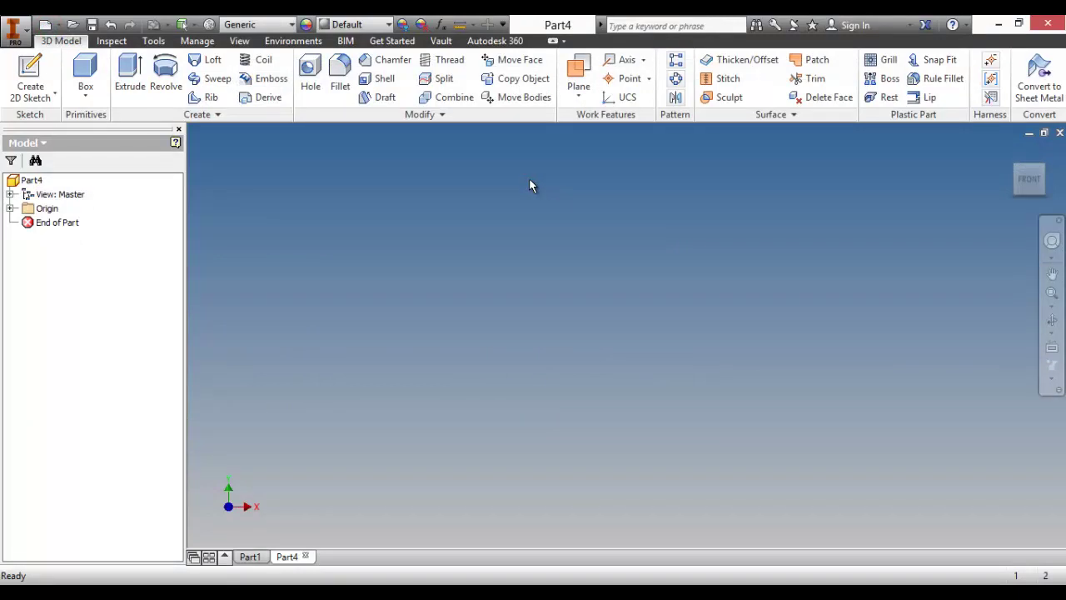
left_click(32, 75)
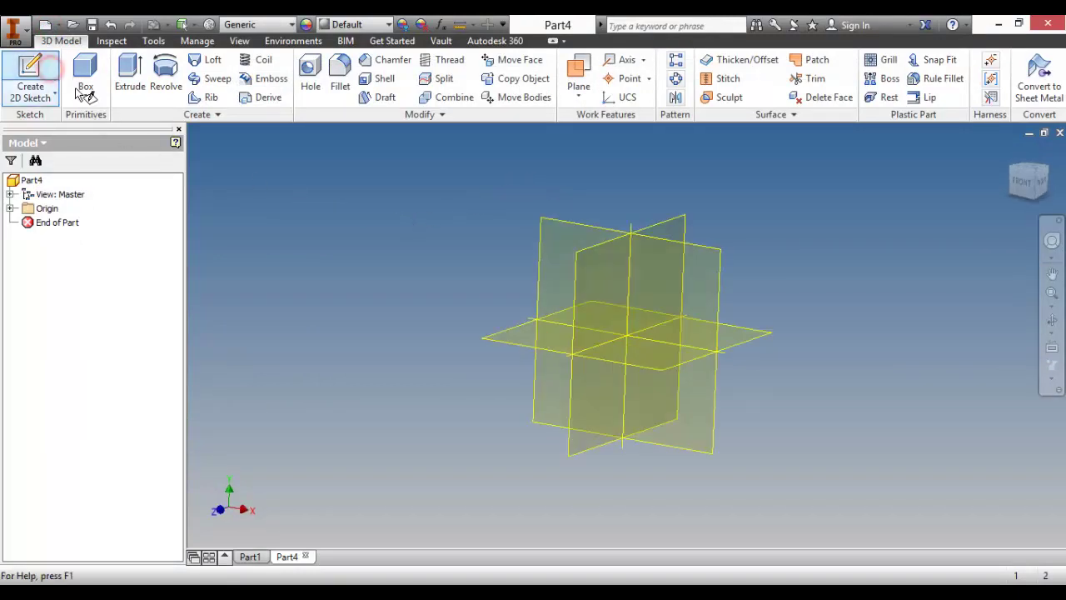
left_click(556, 203)
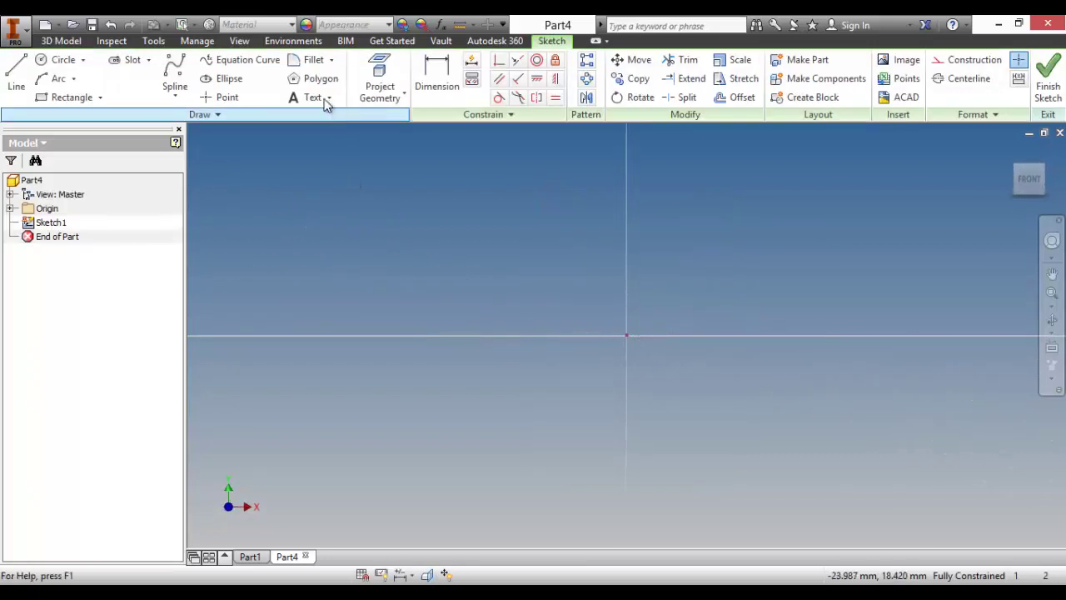
Step: Sketch a six-sided circumscribed polygon centred on the origin, about 45 mm across its flats
left_click(314, 80)
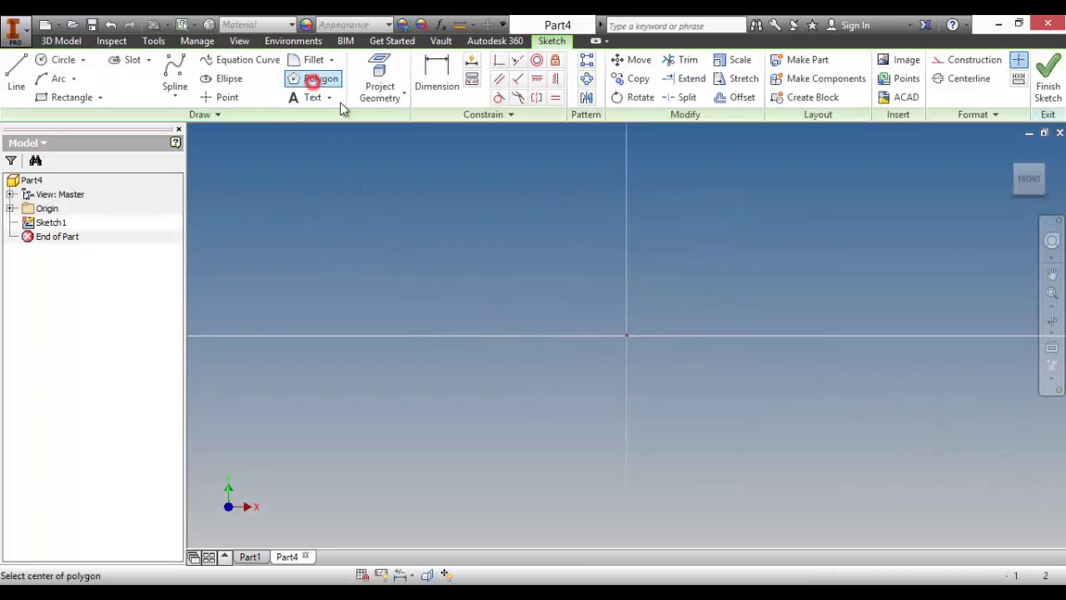
left_click(627, 337)
middle_click_drag(553, 285, 552, 347)
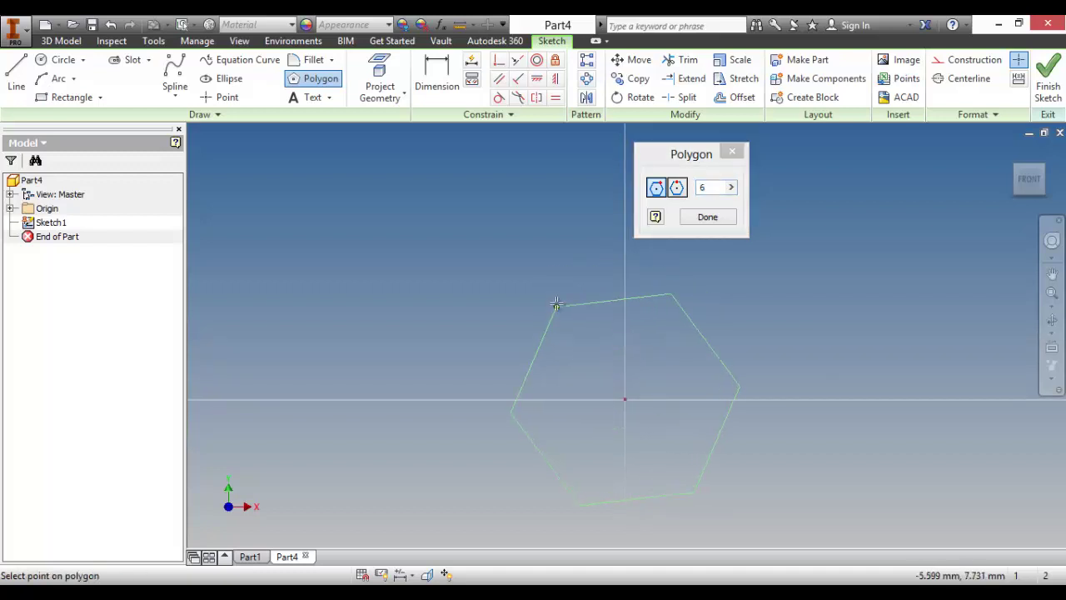
scroll(556, 304, "up", 3)
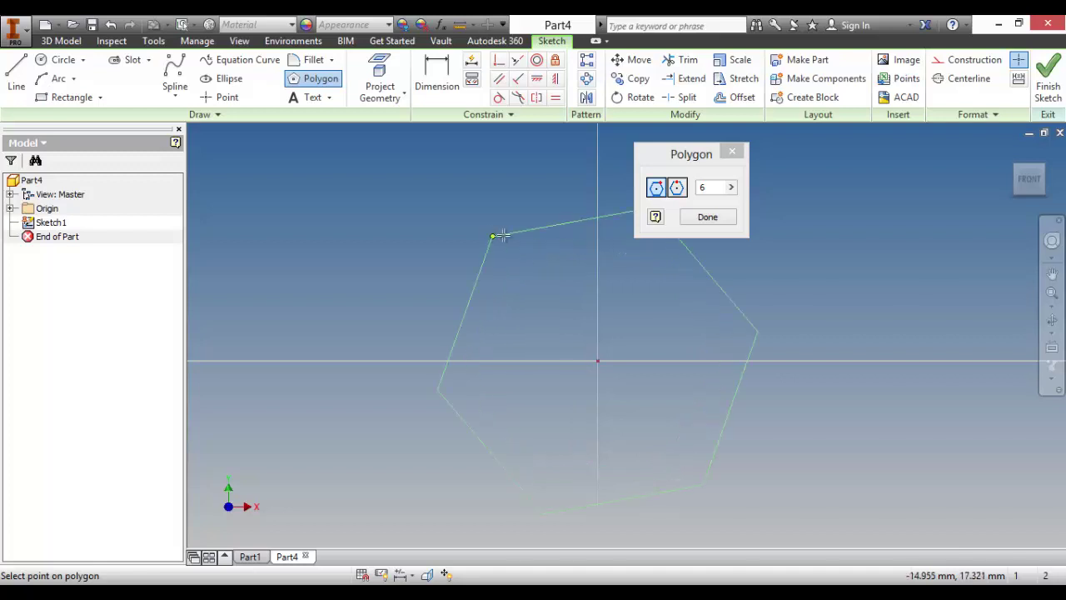
left_click(677, 189)
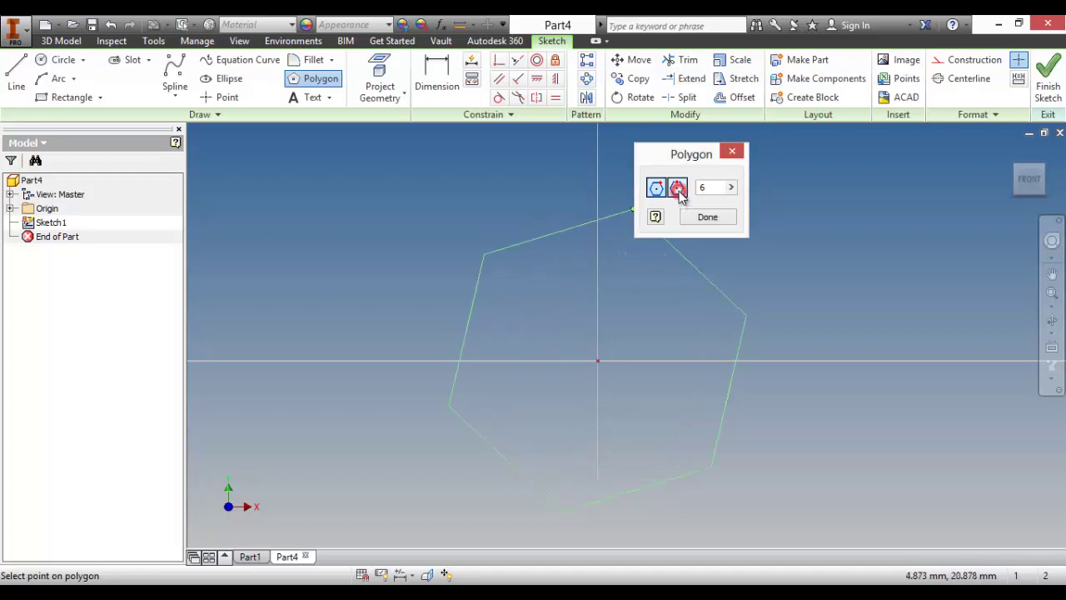
left_click(600, 198)
right_click(376, 202)
left_click(452, 203)
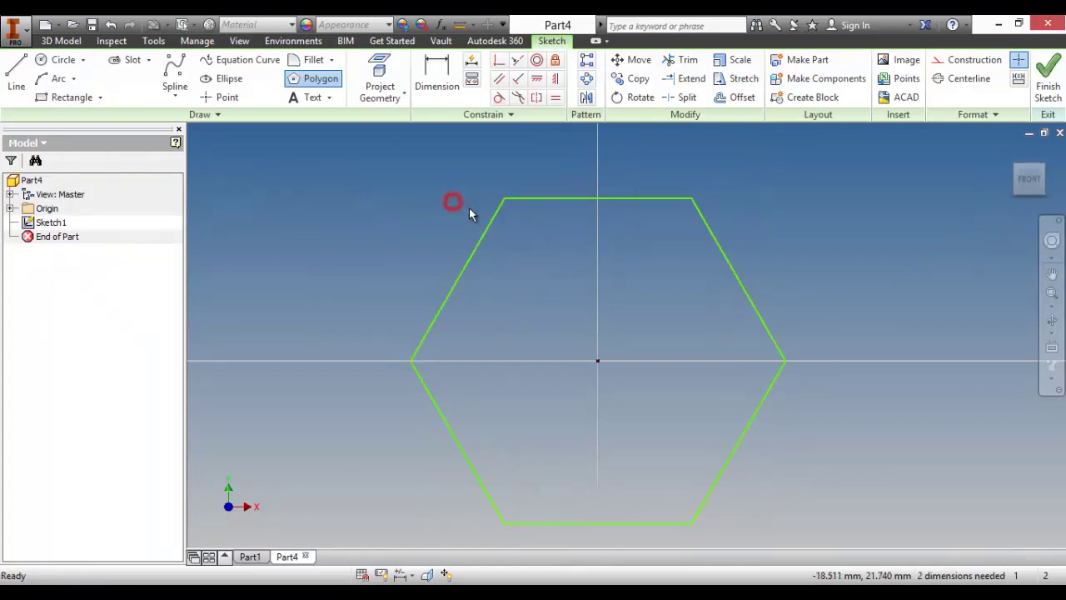
scroll(547, 219, "up", 3)
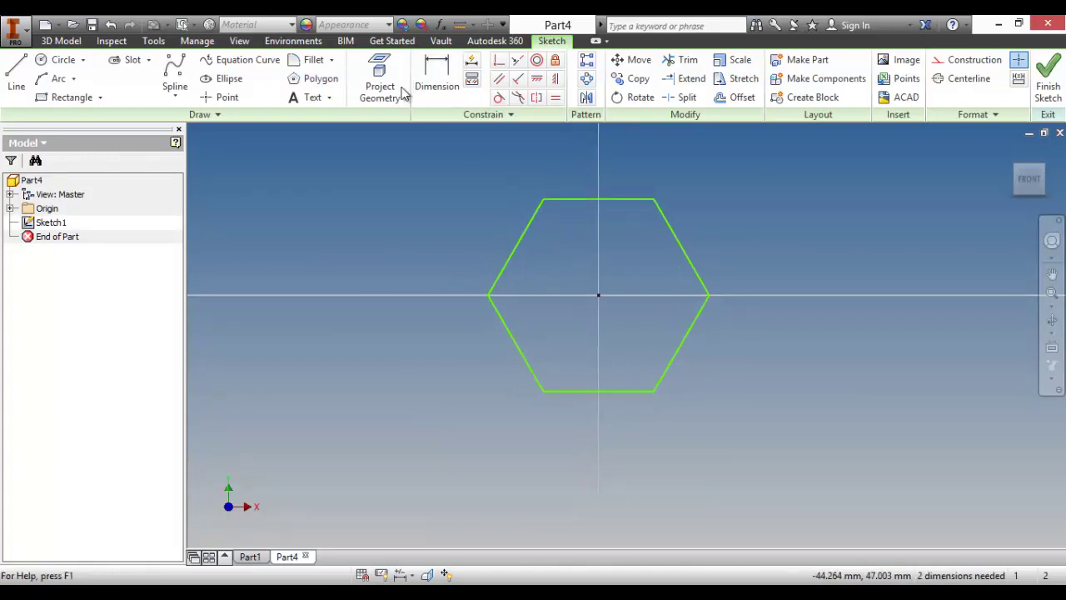
Step: Apply a horizontal constraint to the hexagon's upper edge
left_click(537, 78)
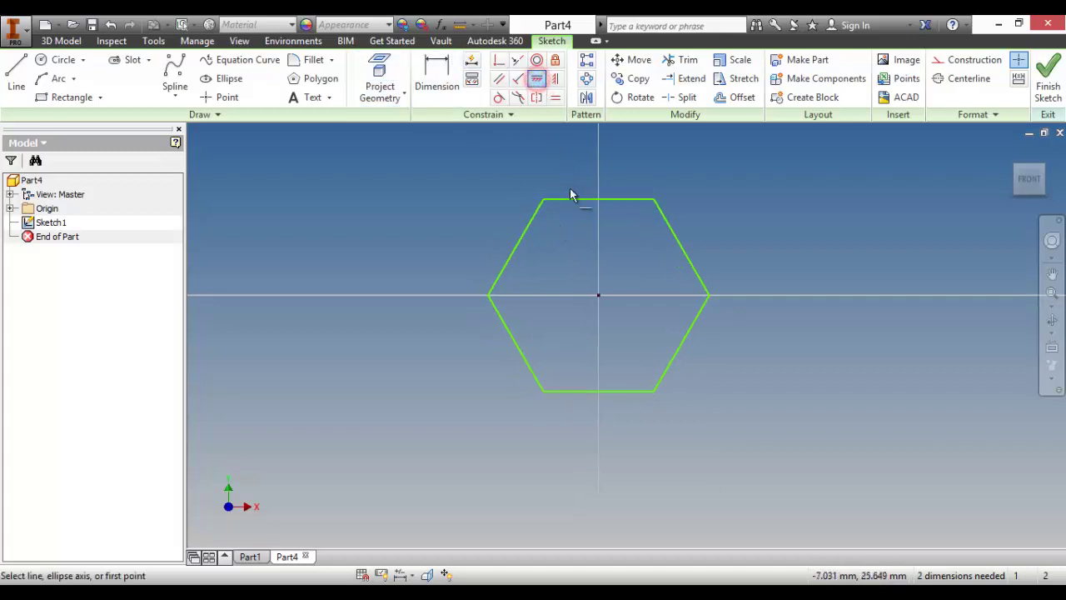
left_click(568, 198)
right_click(526, 150)
left_click(570, 152)
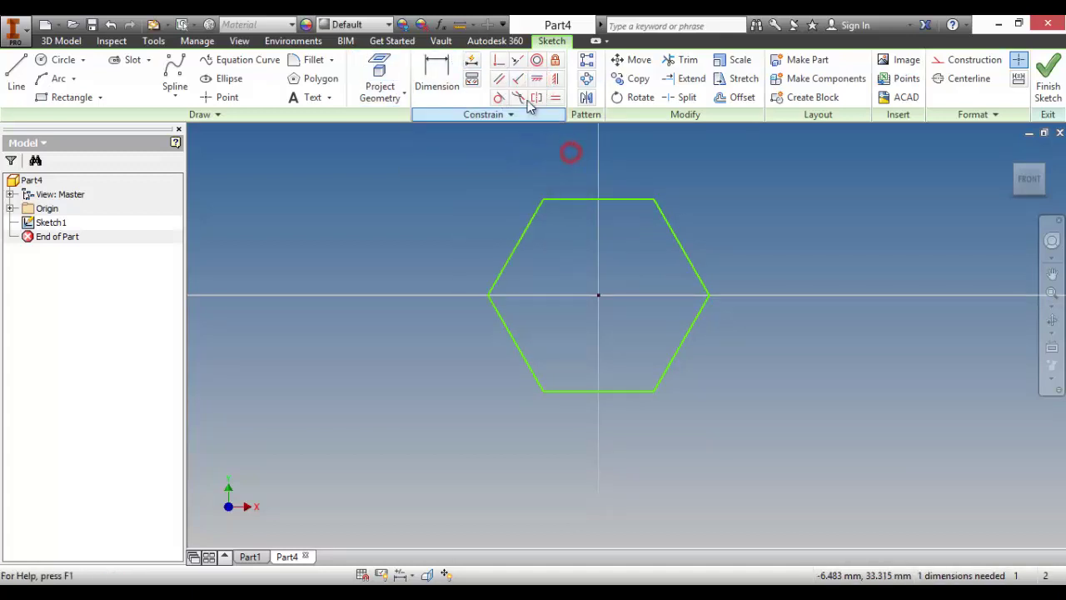
Step: Dimension the distance between the hexagon's upper and lower edges and set it to 100 mm
left_click(436, 79)
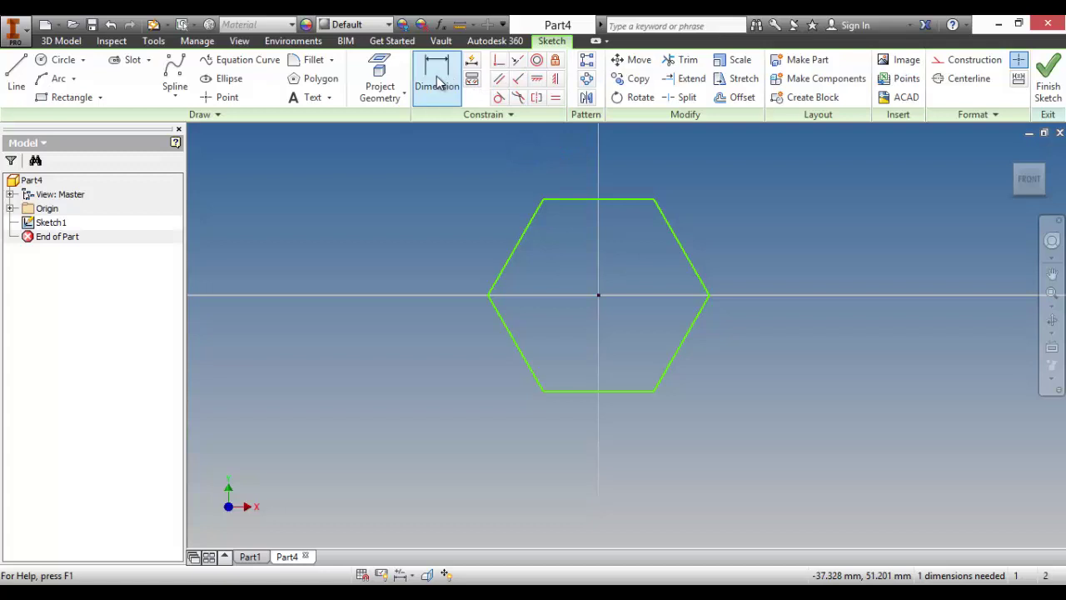
left_click(582, 198)
left_click(583, 391)
left_click(386, 297)
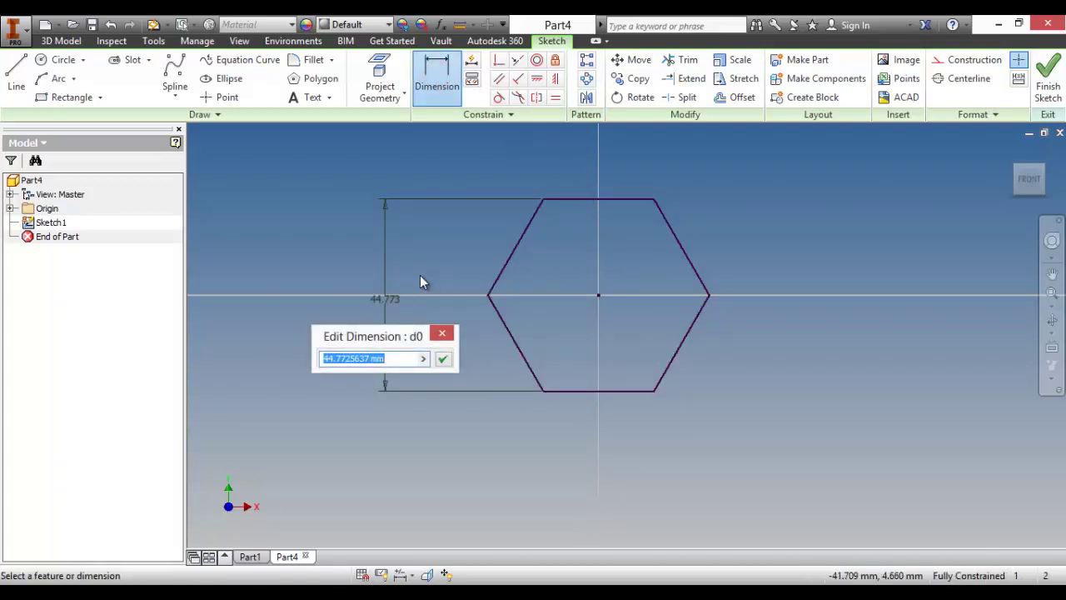
type("100")
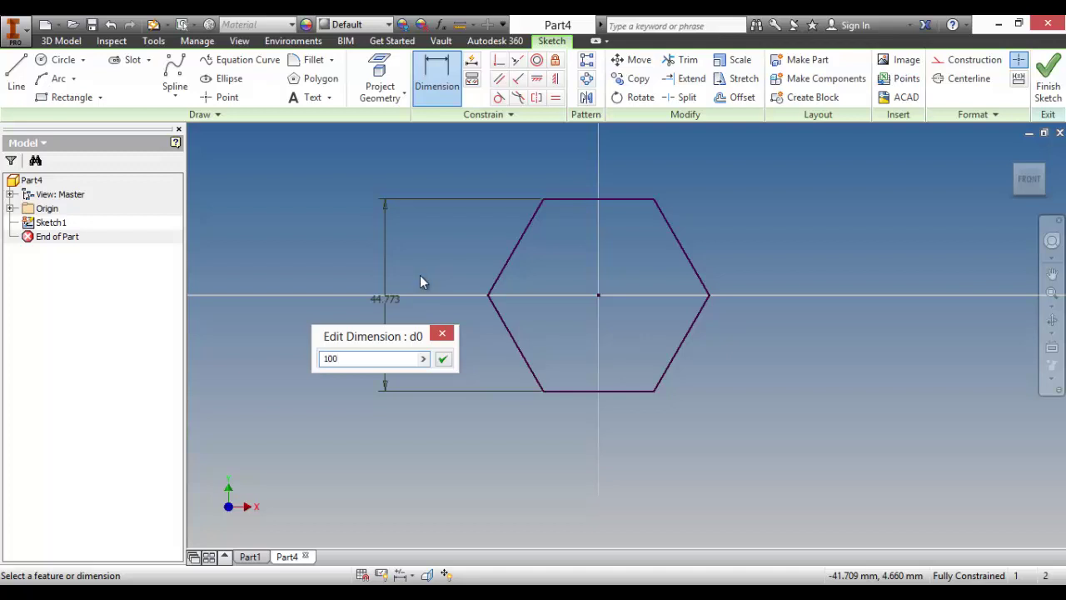
key("Return")
Step: Finish the sketch and extrude the hexagon profile 10 mm to form the base plate
scroll(592, 326, "down", 3)
key("F4")
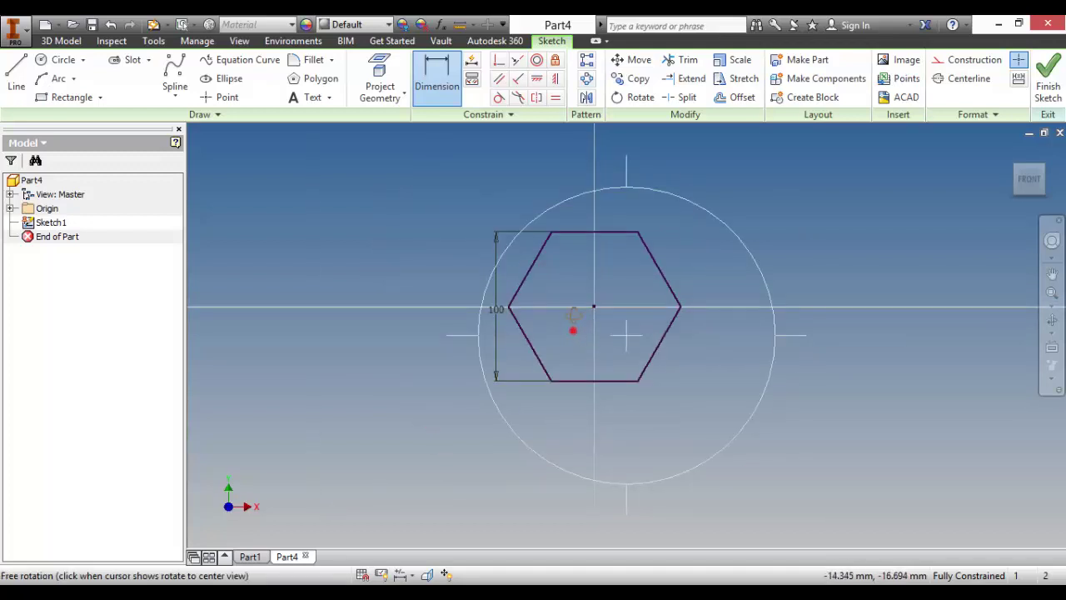
mouse_move(573, 328)
left_mouse_down()
mouse_move(590, 282)
mouse_move(594, 341)
mouse_move(666, 309)
left_mouse_up()
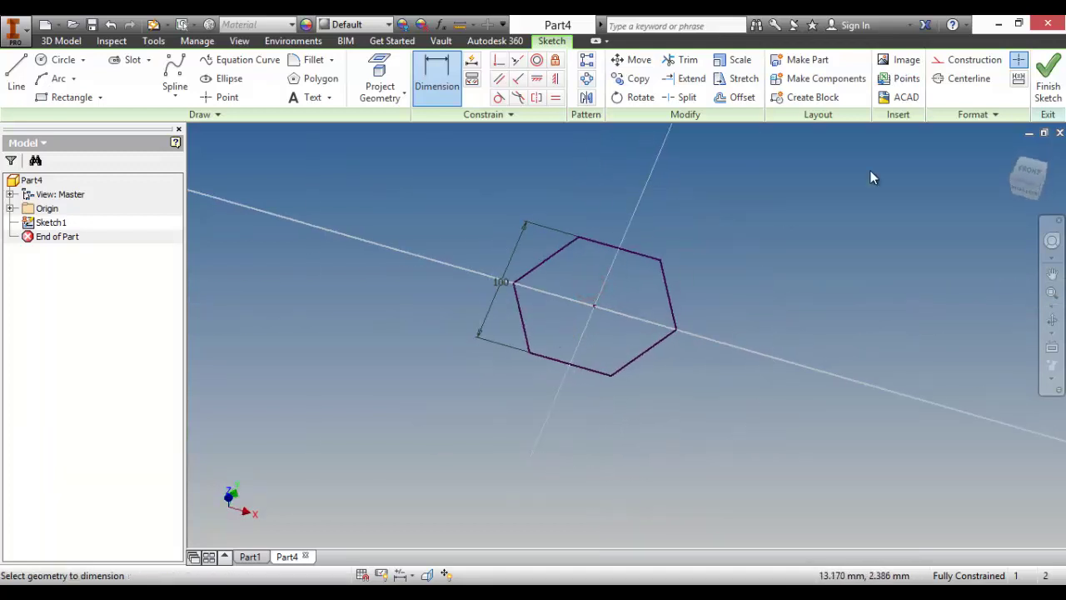
left_click(1048, 83)
left_click(132, 82)
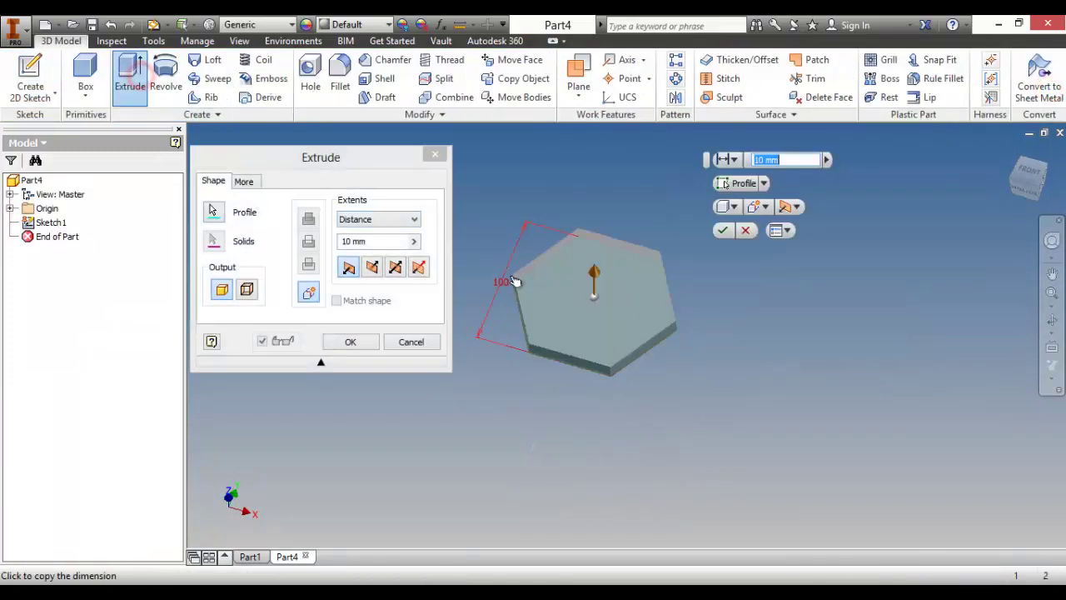
left_click(350, 342)
Step: Change the model's visual style to Shaded with edges
key("F4")
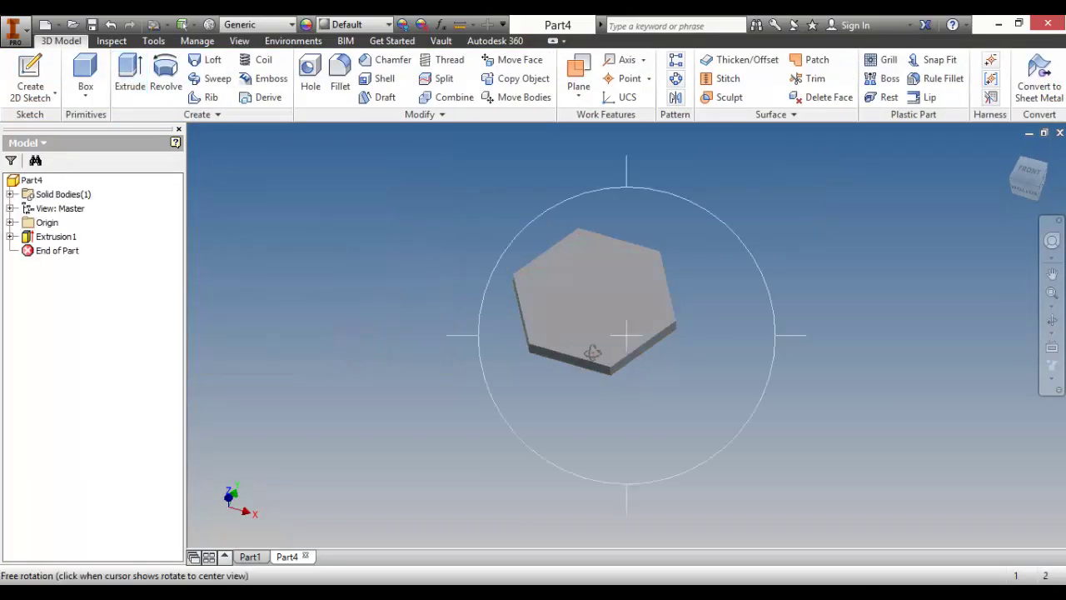
left_click_drag(591, 353, 613, 309)
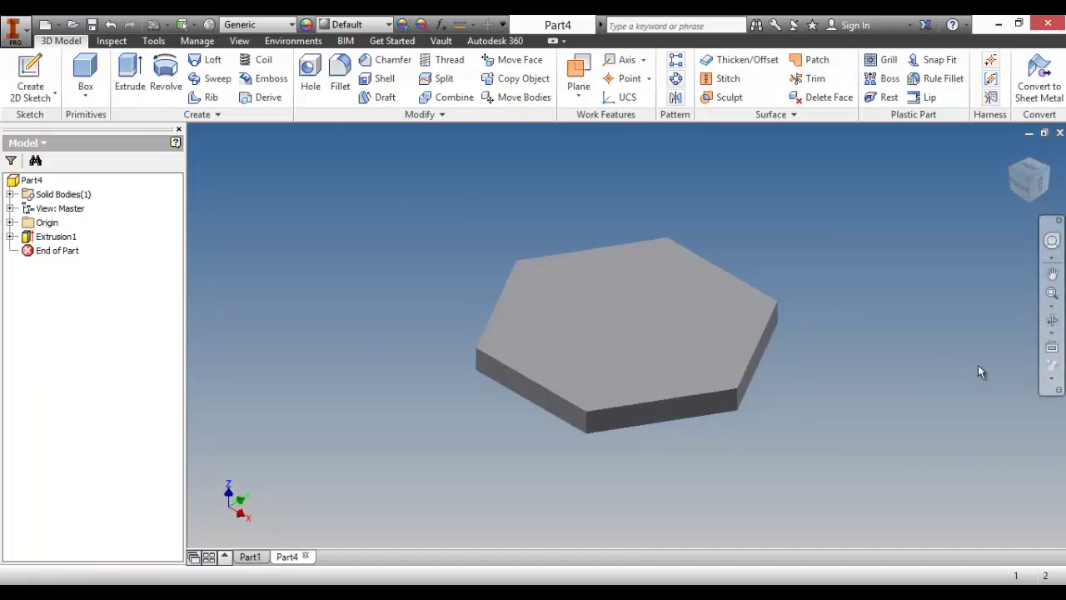
left_click(1042, 381)
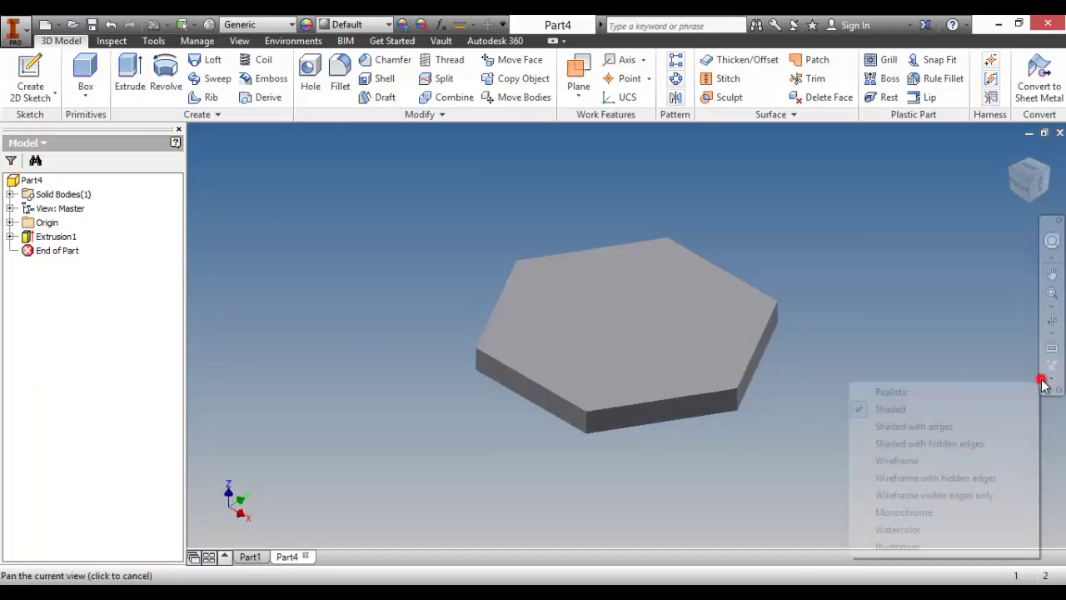
left_click(988, 425)
middle_click_drag(832, 328, 750, 334)
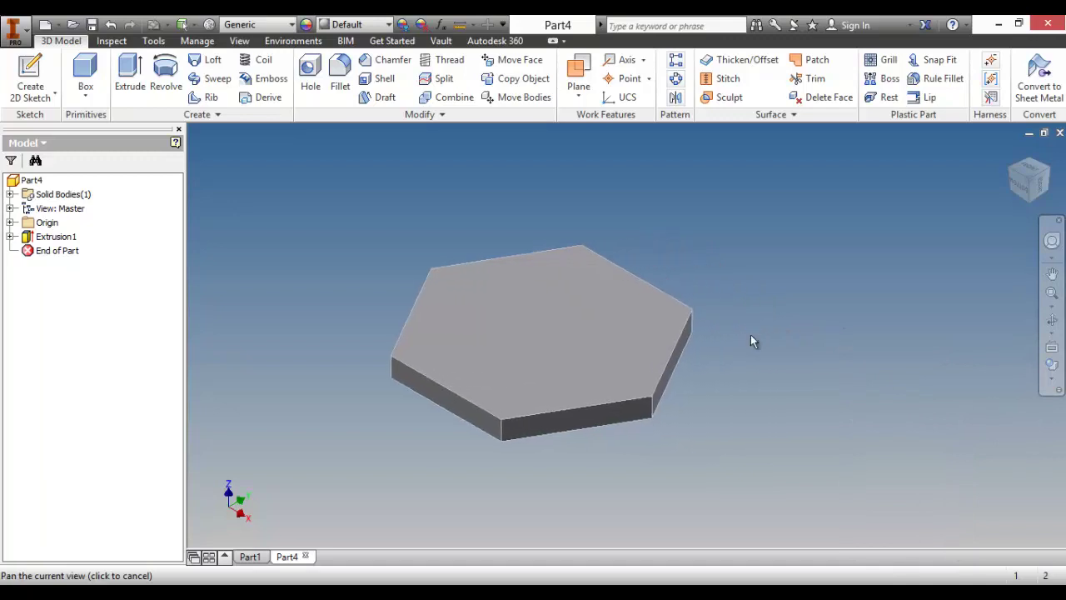
Step: Remove the Visual Styles control from the navigation bar and add it back
left_click(1058, 390)
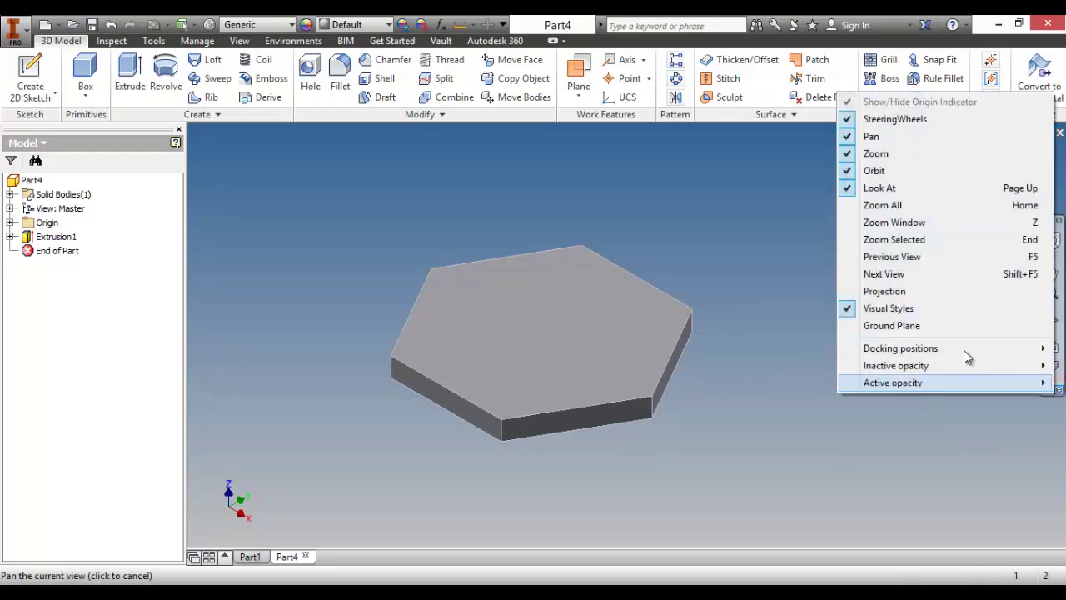
left_click(915, 308)
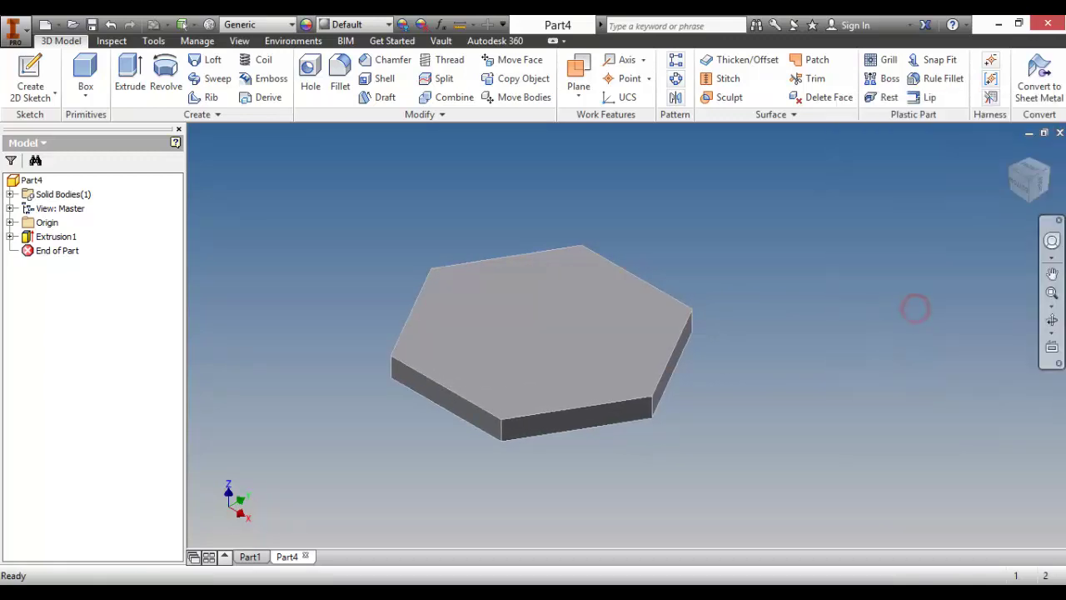
left_click(1057, 363)
left_click(948, 281)
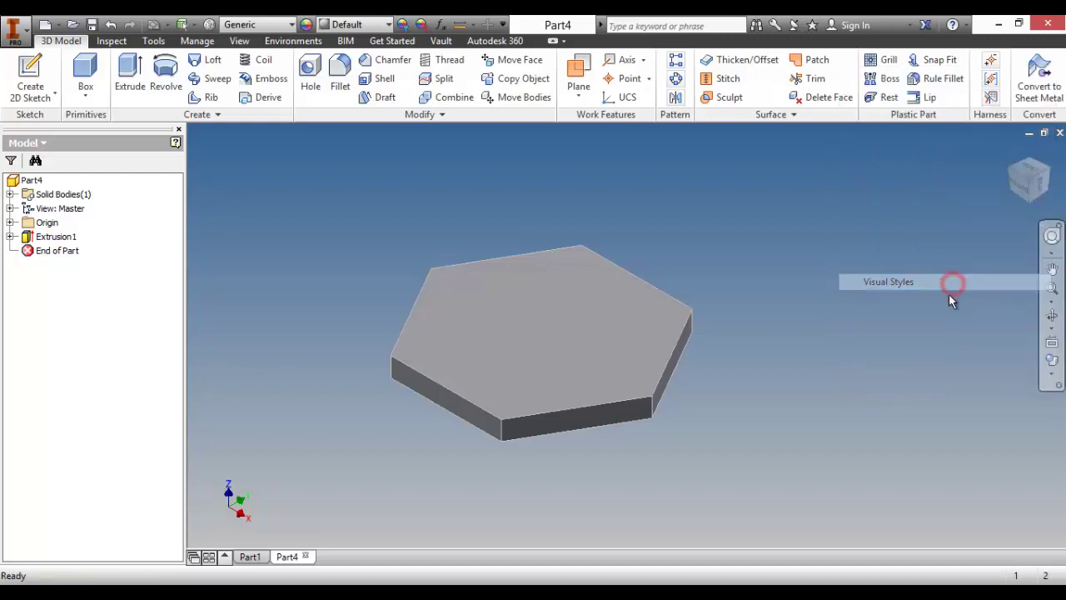
left_click(910, 366)
middle_click_drag(750, 345, 771, 358)
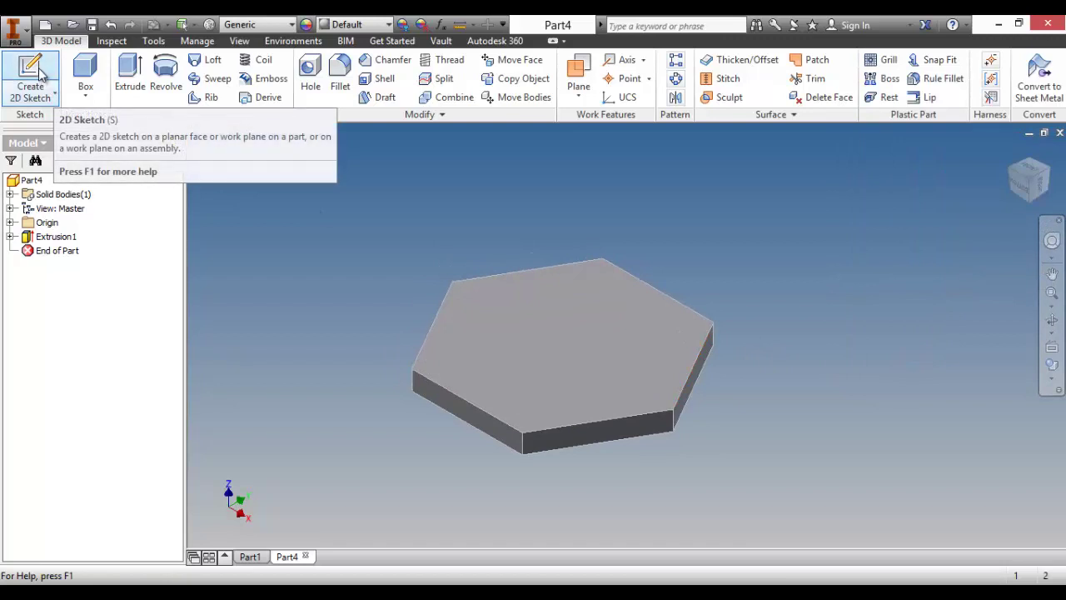
Step: Start a new 2D sketch on the XZ origin plane through the hexagonal base plate
left_click(53, 95)
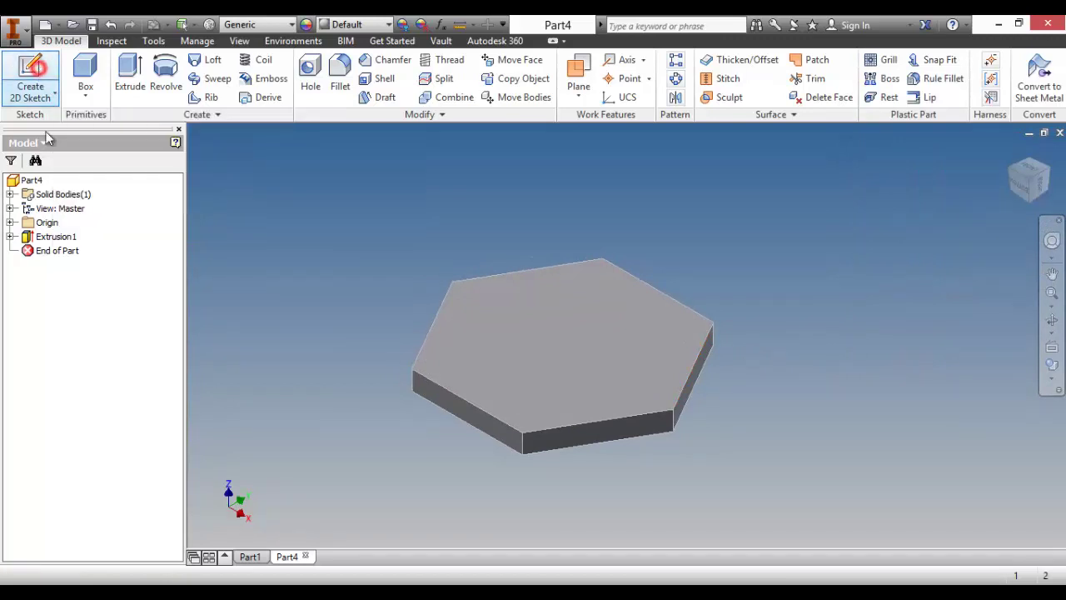
left_click(9, 222)
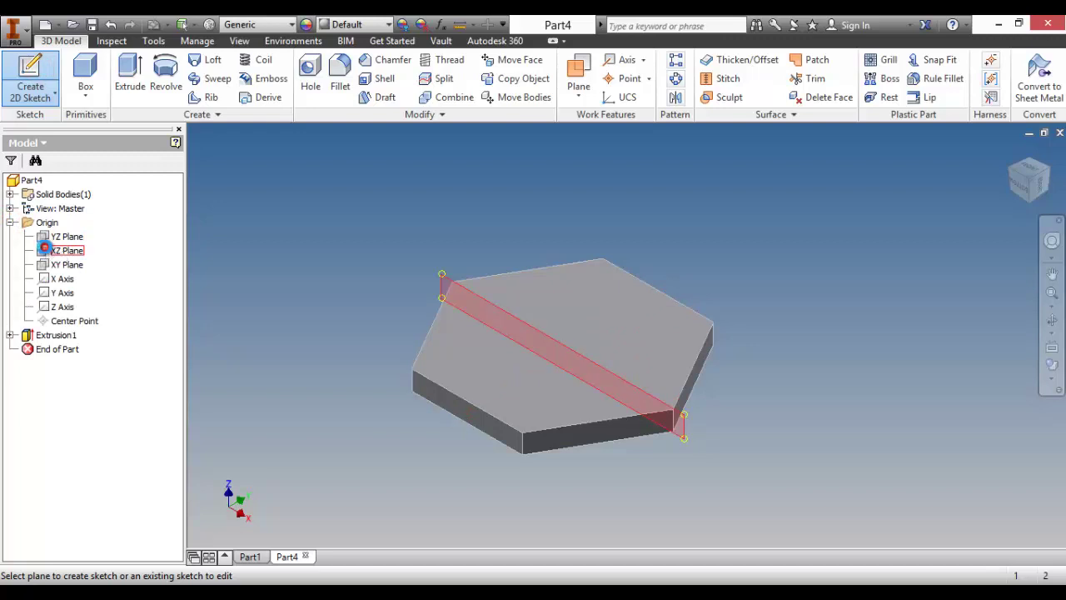
left_click(44, 248)
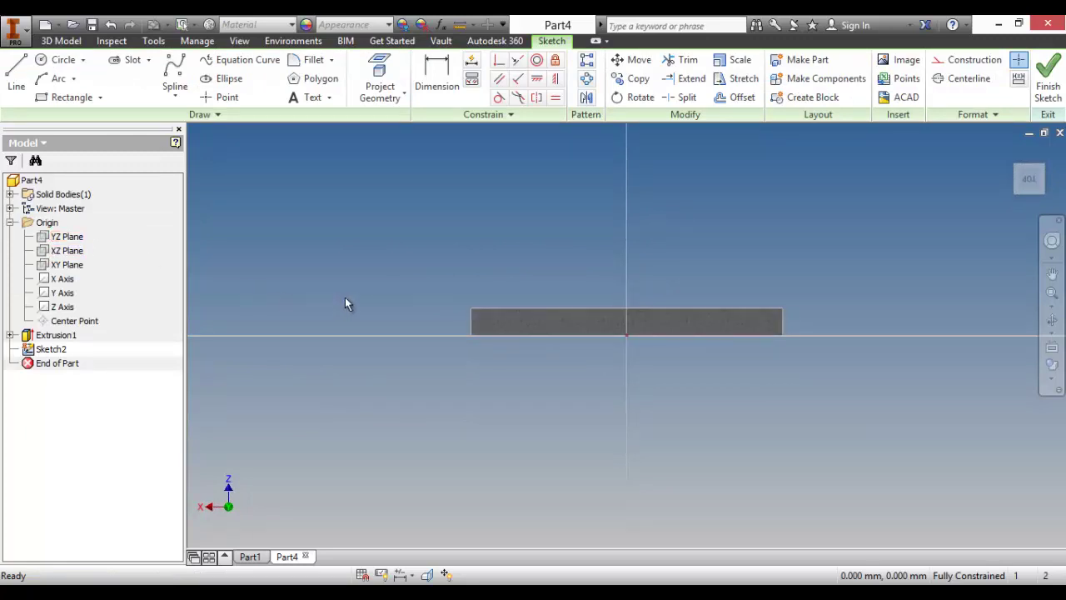
Step: Project the base plate's cut edges into the sketch and convert them to construction geometry
left_click(381, 98)
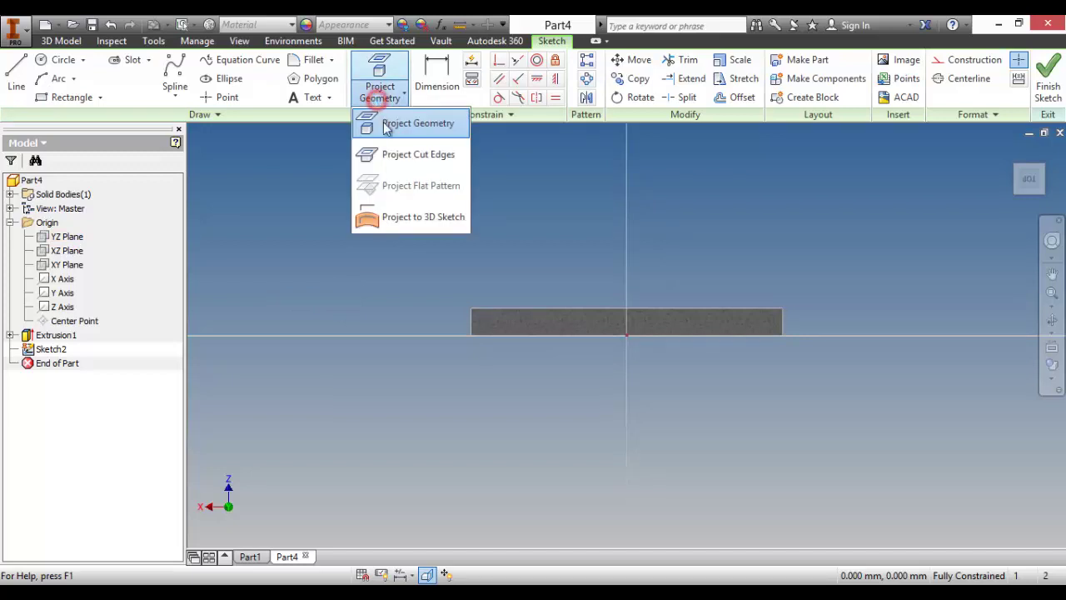
left_click(396, 164)
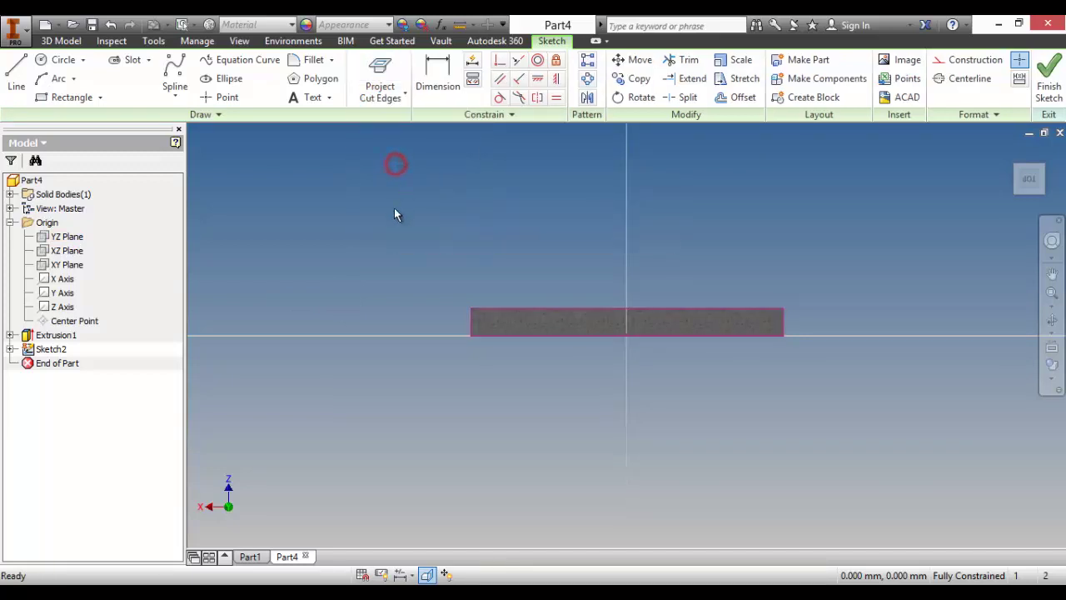
left_click_drag(372, 235, 871, 433)
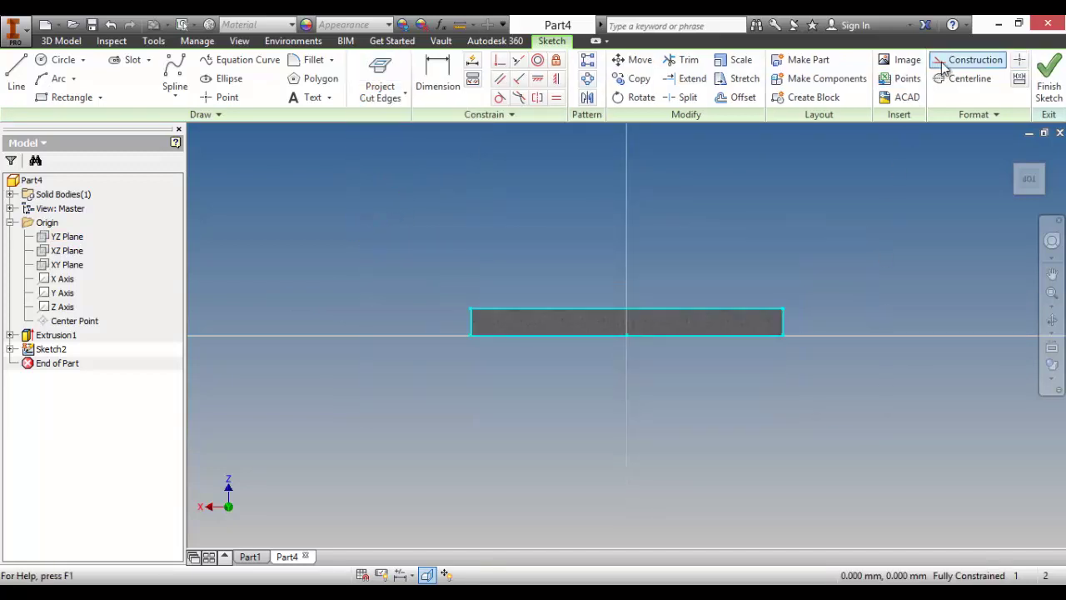
left_click(942, 65)
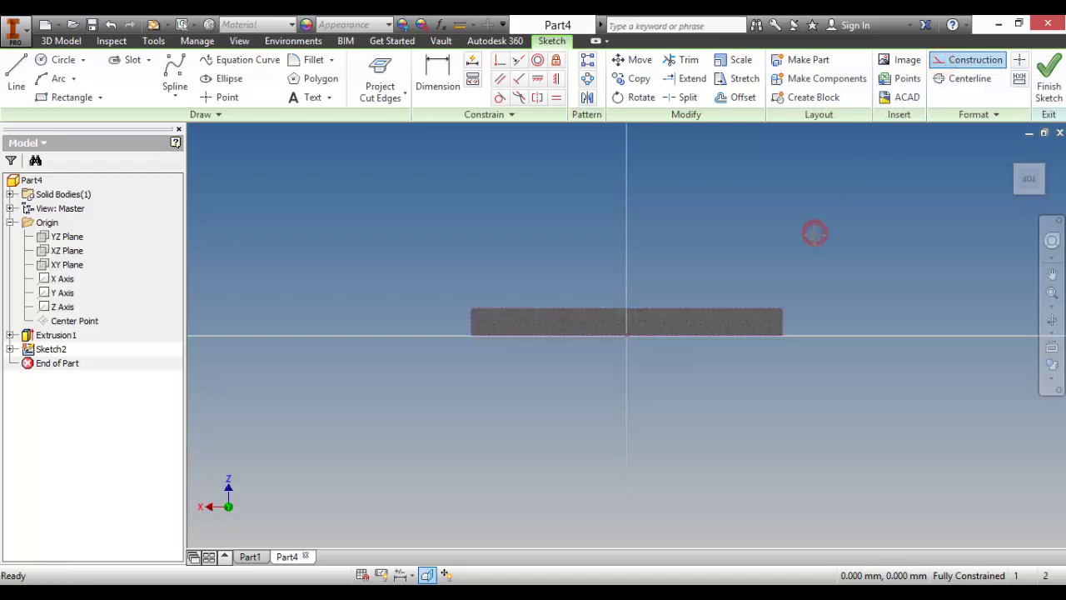
middle_click_drag(814, 233, 806, 295)
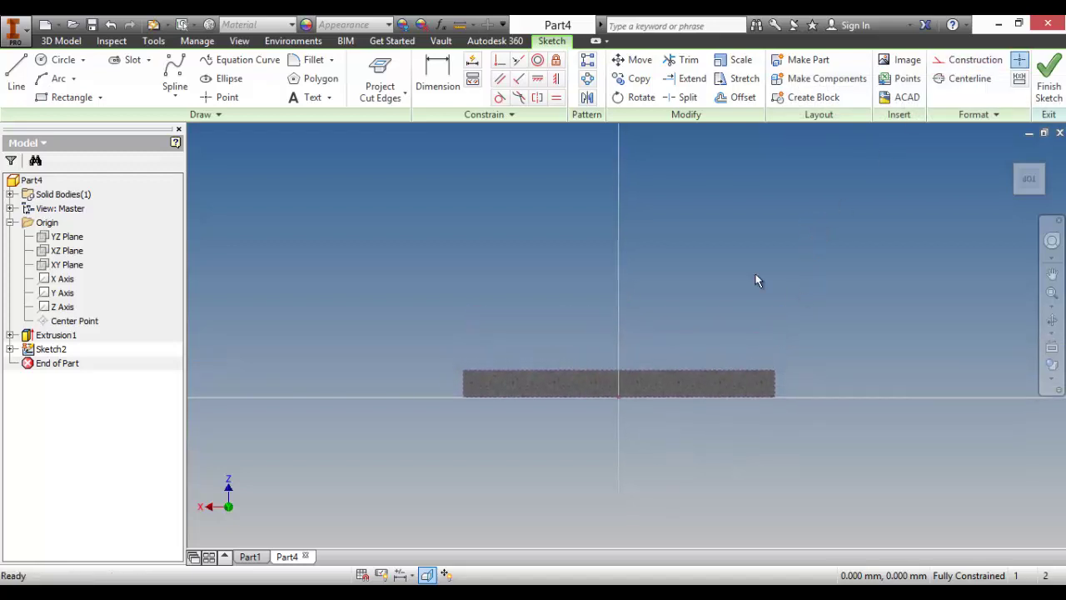
Step: Draw an 80 mm centerline along the plate's upper edge, starting from the edge's midpoint
left_click(15, 75)
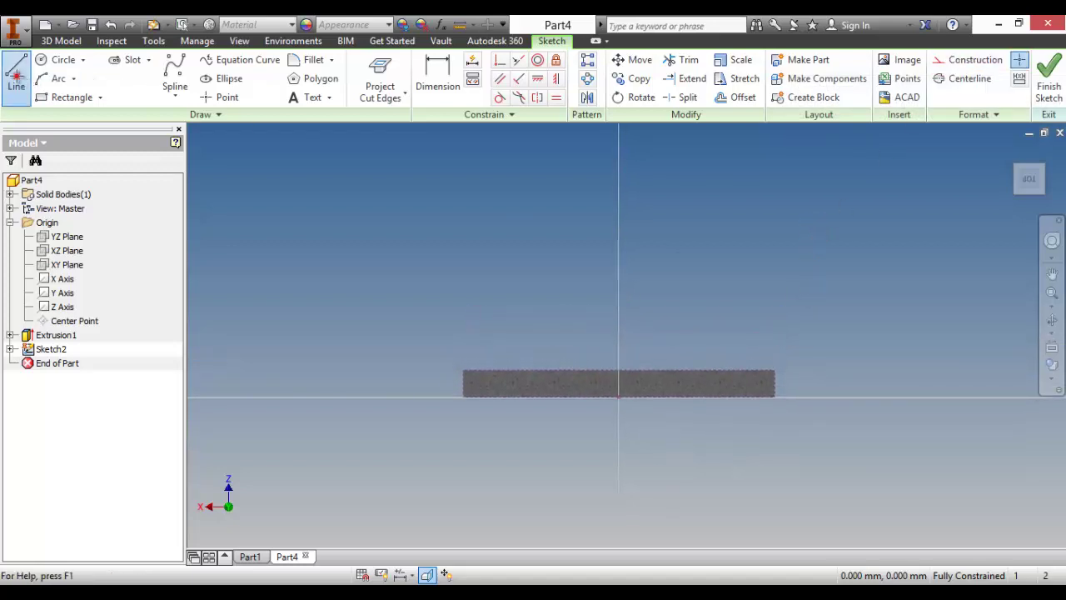
left_click(953, 84)
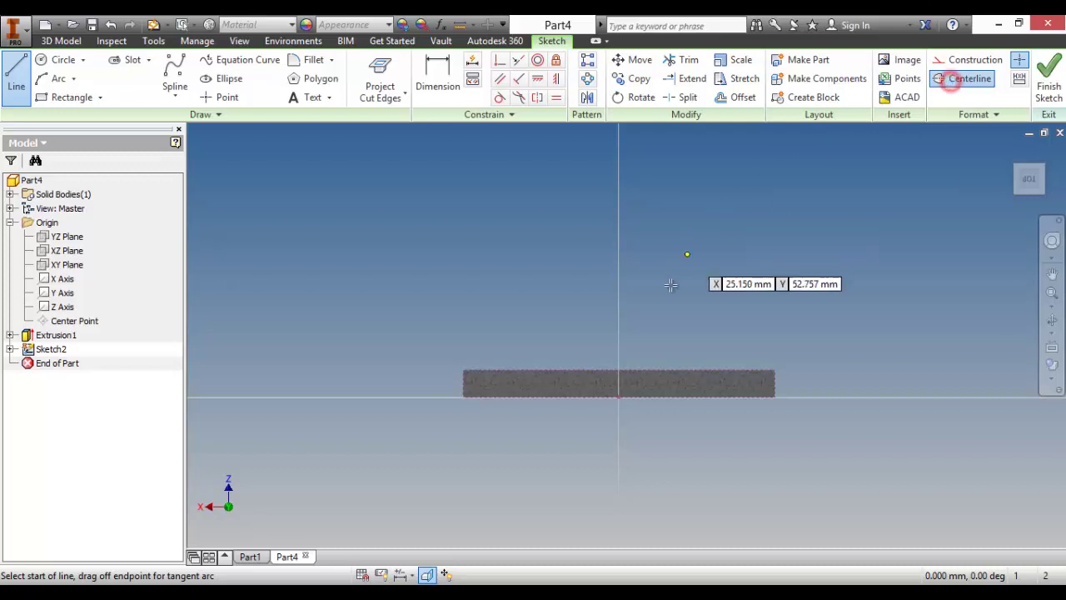
left_click(617, 369)
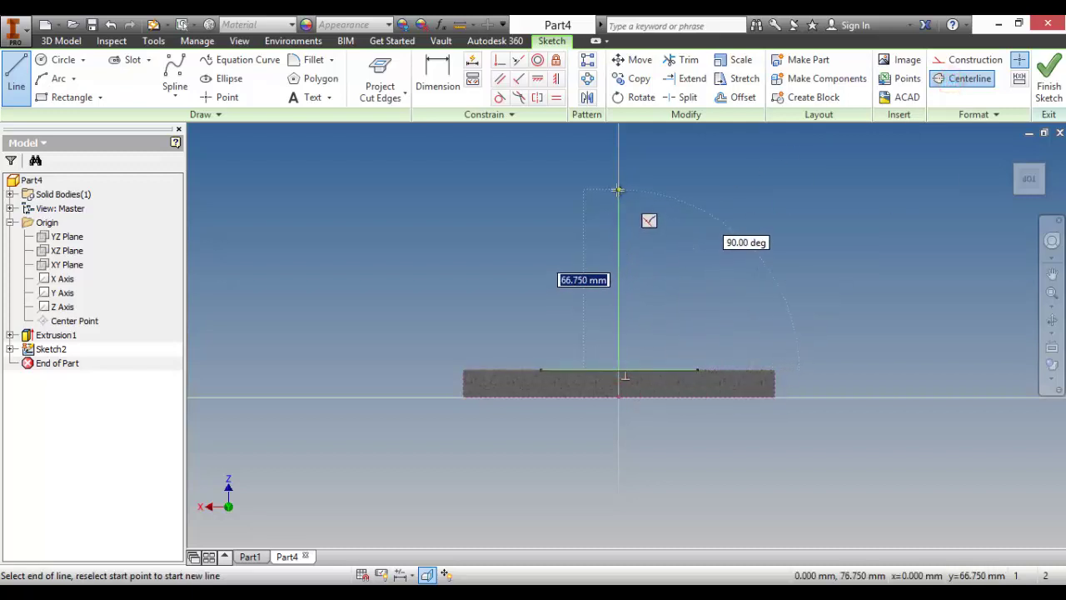
type("80")
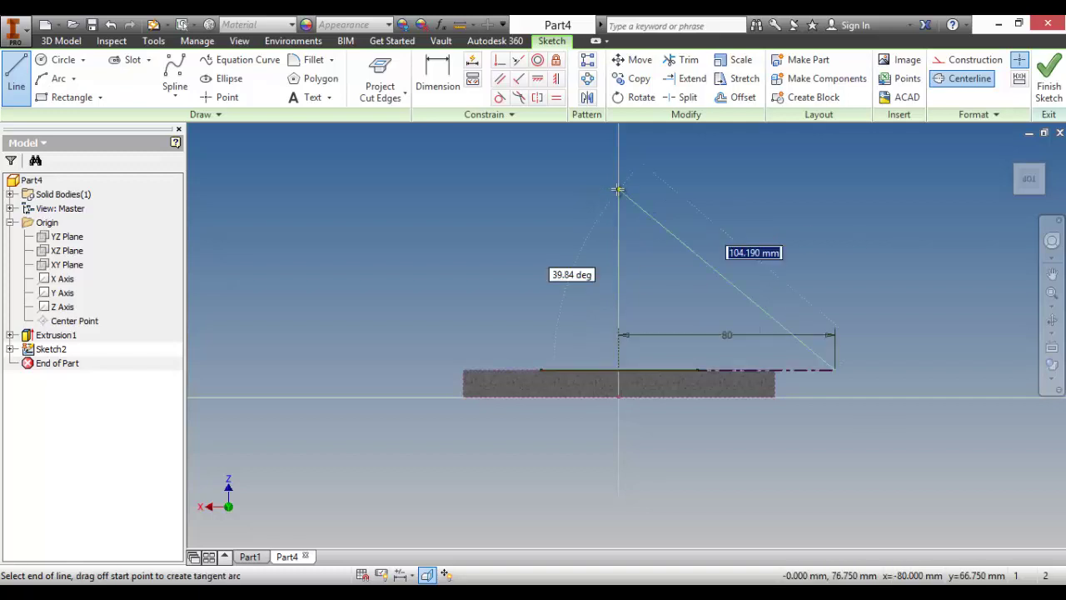
right_click(715, 220)
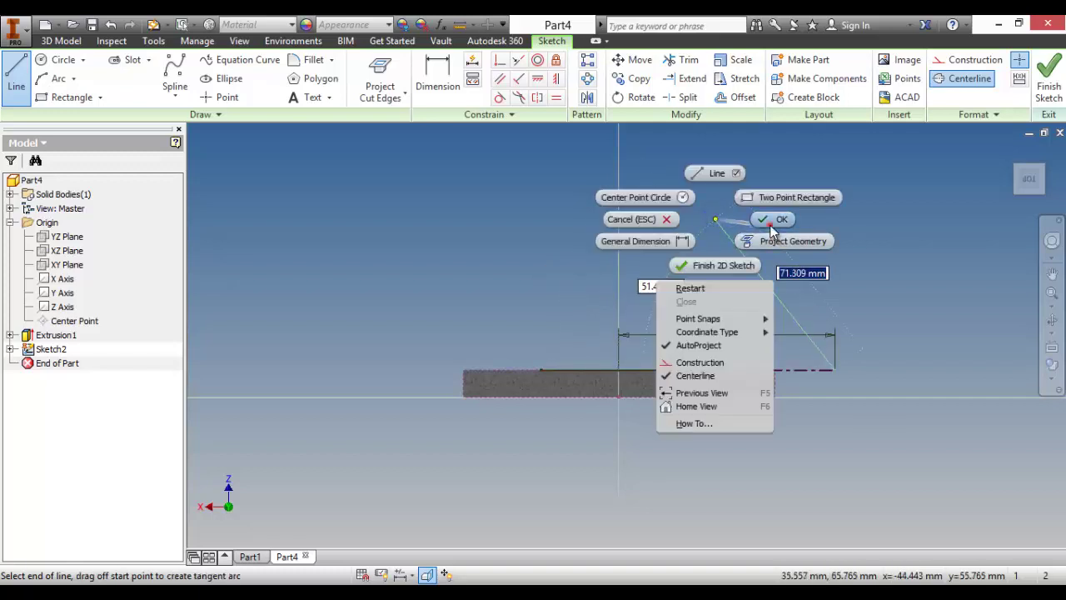
left_click(766, 219)
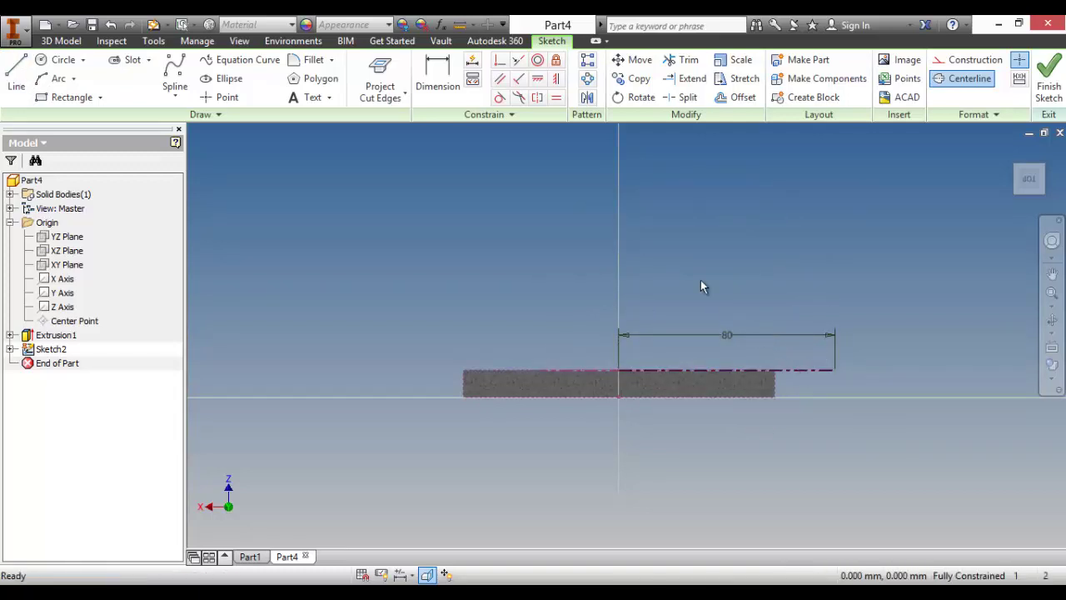
Step: Try to constrain the 80 mm centerline vertically and delete that line
left_click(556, 79)
left_click(800, 369)
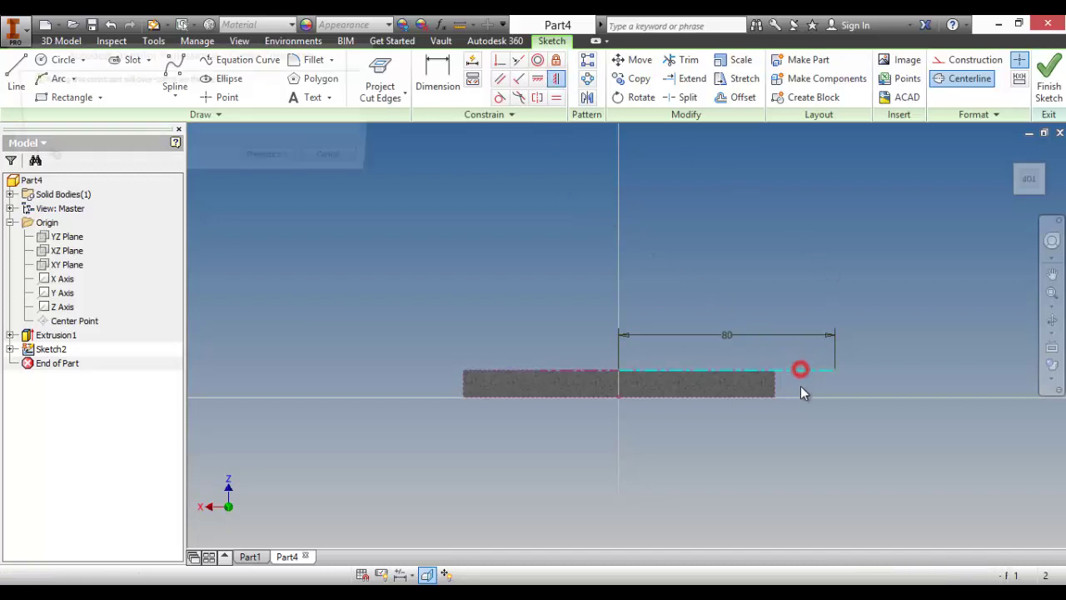
key("Escape")
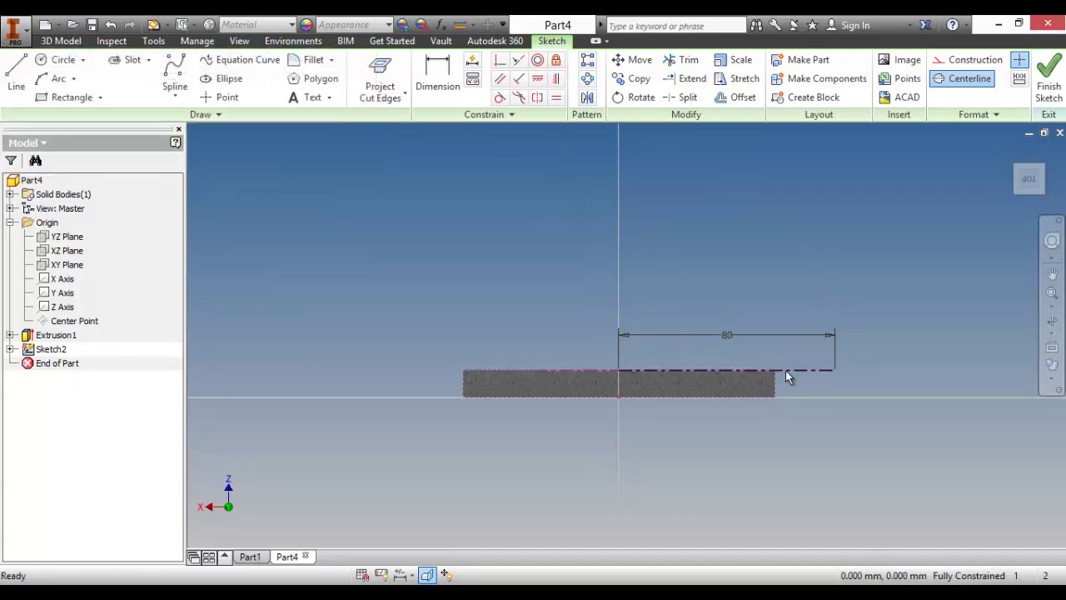
left_click(798, 371)
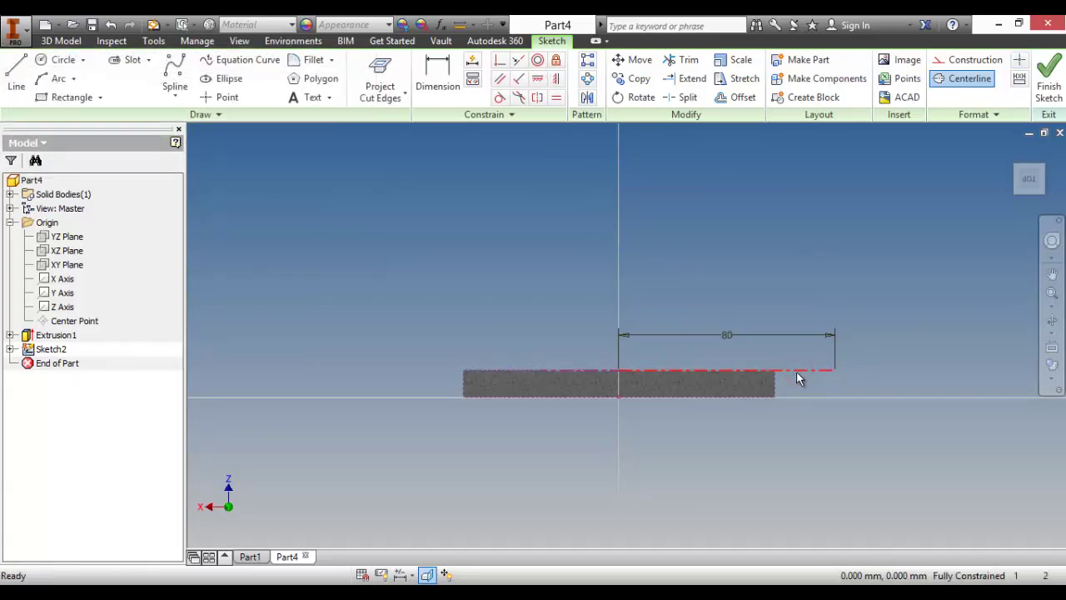
key("Delete")
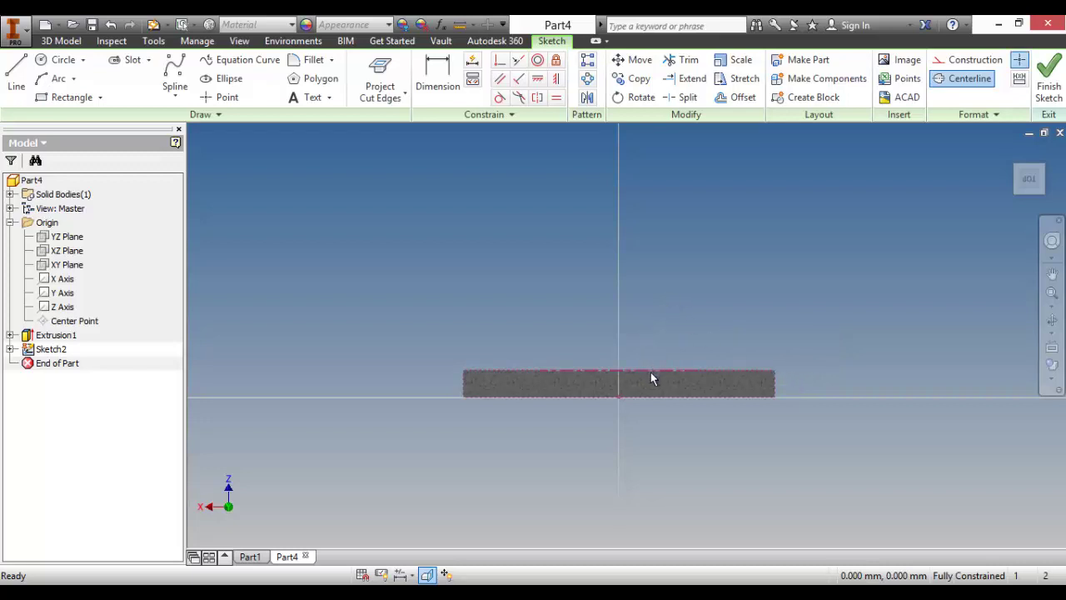
Step: Draw a vertical centerline 80 mm long upward from the midpoint of the base plate's upper edge
key("F4")
mouse_move(651, 372)
left_mouse_down()
mouse_move(671, 397)
mouse_move(639, 377)
left_mouse_up()
left_click(1026, 186)
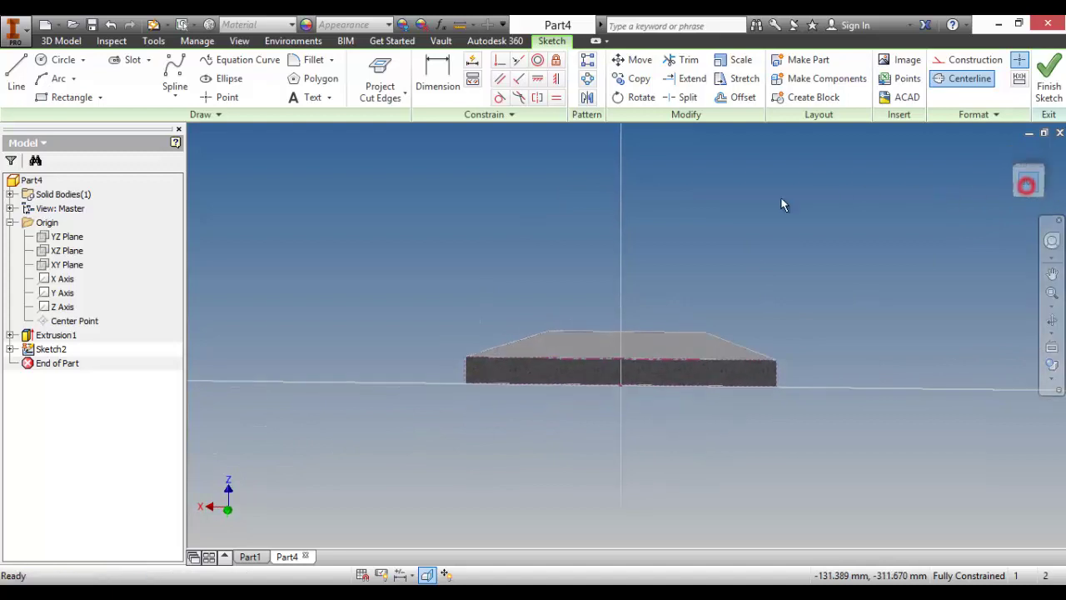
left_click(16, 75)
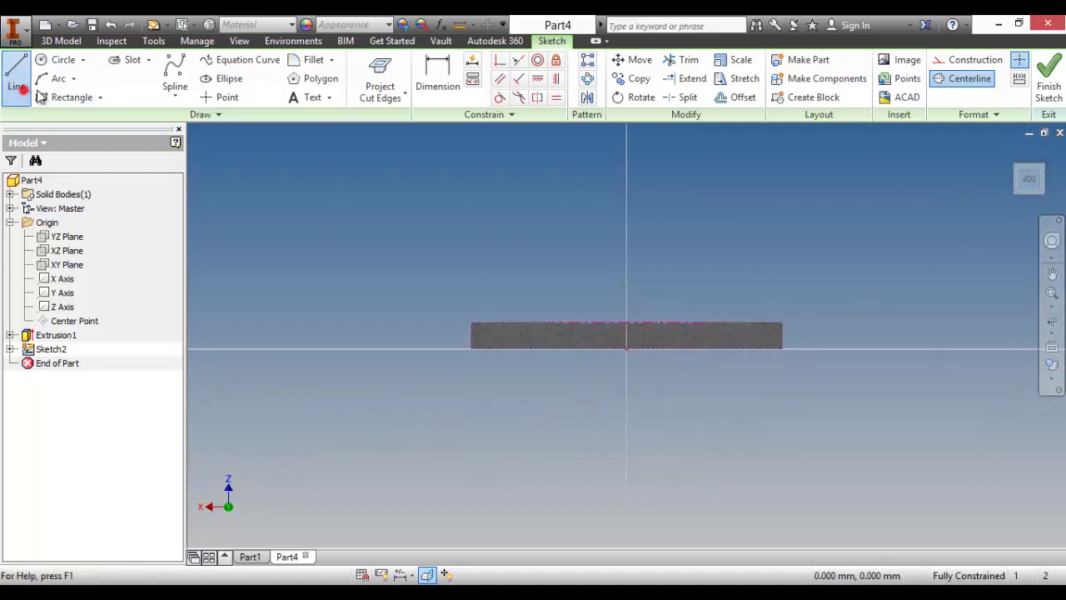
left_click(625, 323)
key("Escape")
key("l")
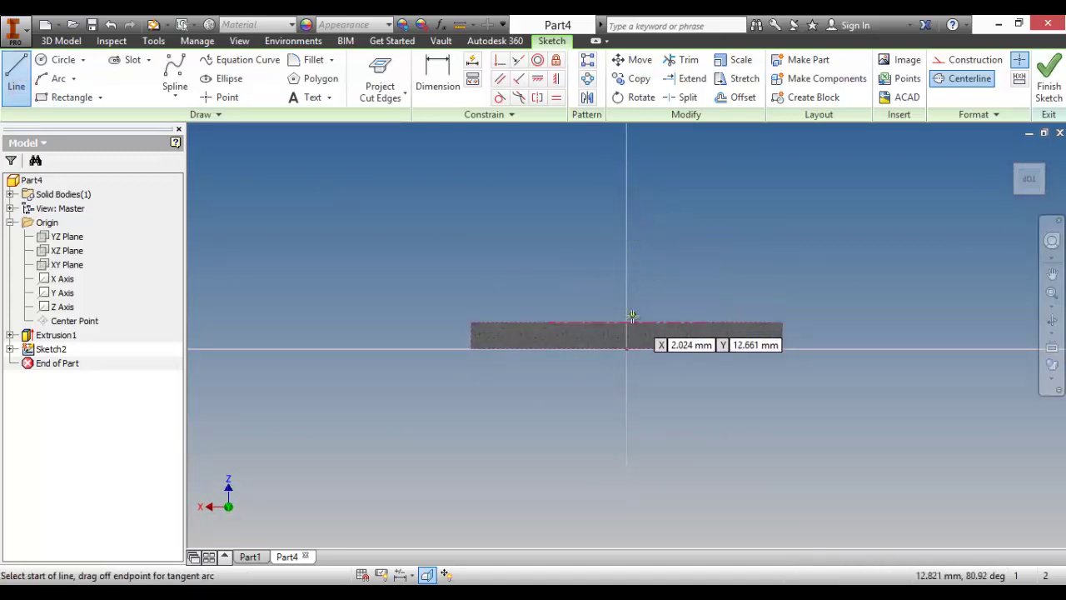
left_click(626, 322)
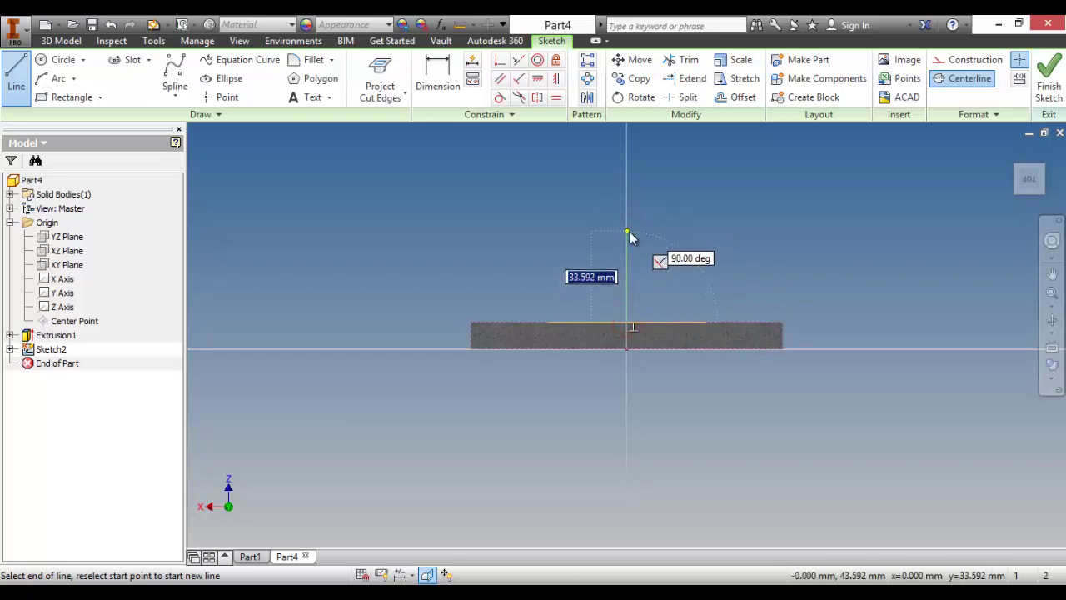
type("80")
key("Return")
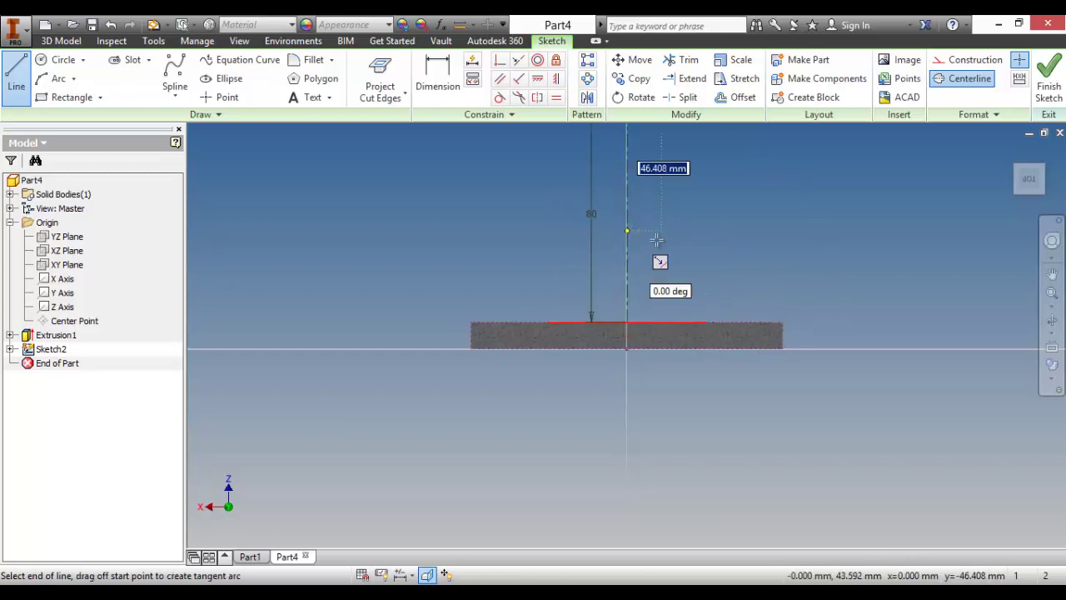
right_click(711, 245)
left_click(765, 245)
Step: Draw a slanted line from about 13 mm beside the centerline's upper end down and outward to the plate's upper edge
scroll(707, 251, "up", 2)
middle_click_drag(704, 248, 692, 337)
key("F4")
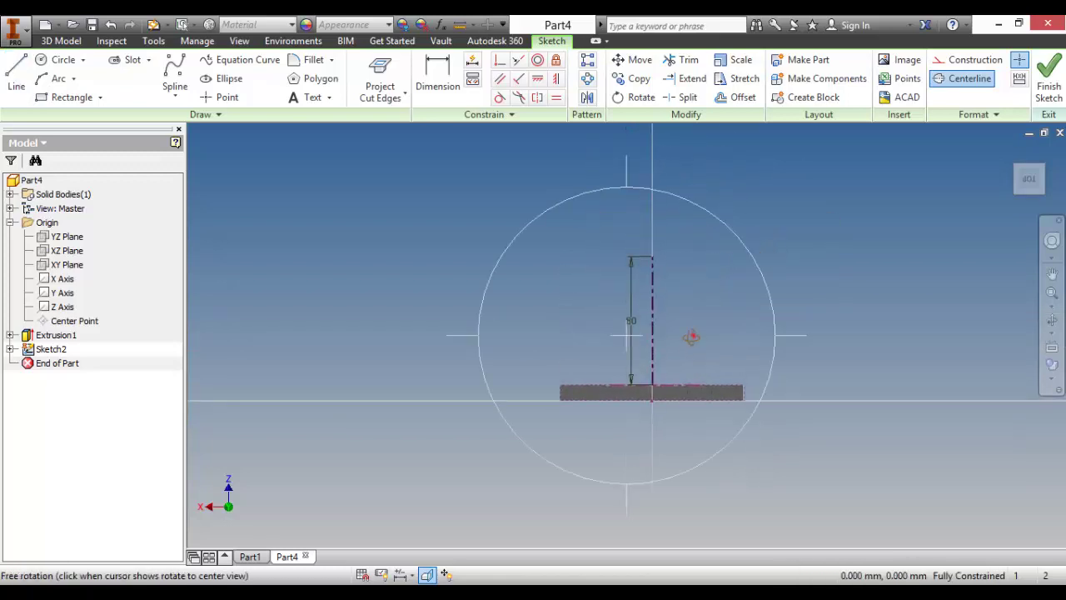
mouse_move(691, 336)
left_mouse_down()
mouse_move(669, 374)
mouse_move(684, 343)
left_mouse_up()
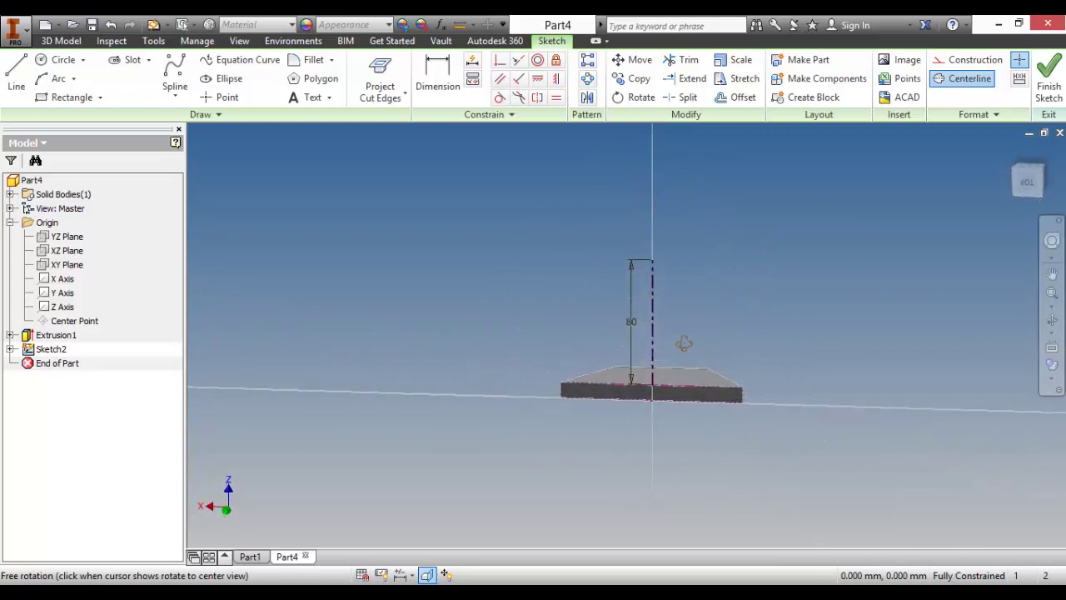
left_click(1026, 181)
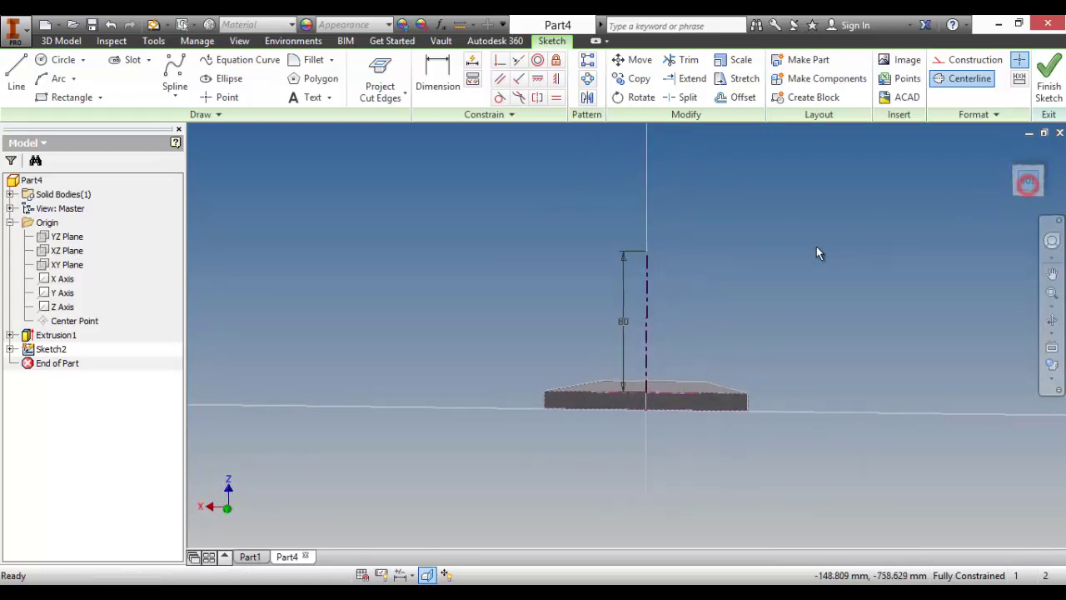
left_click(25, 77)
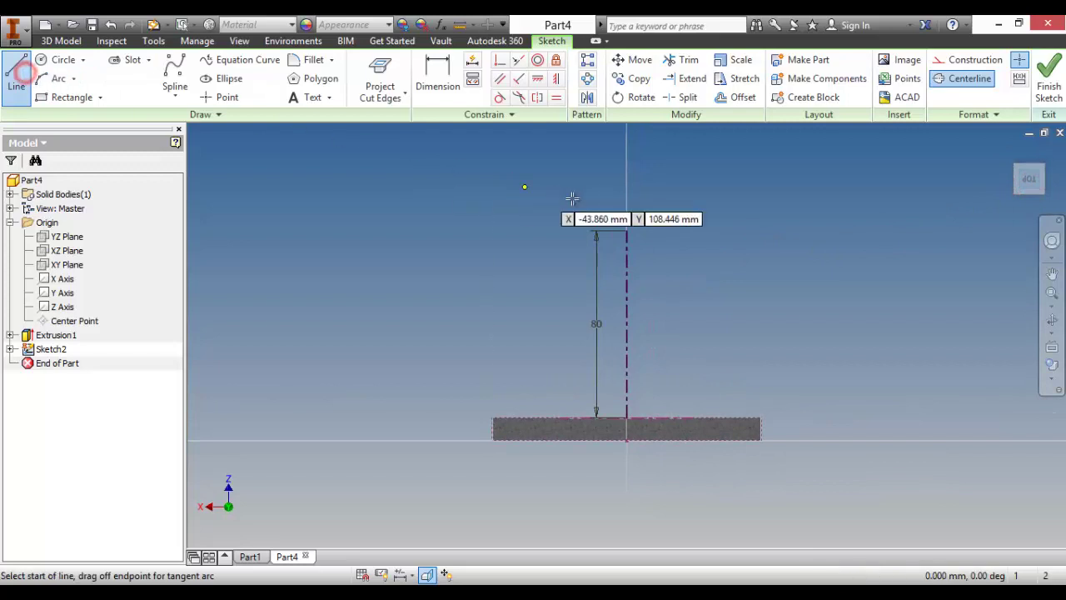
left_click(657, 233)
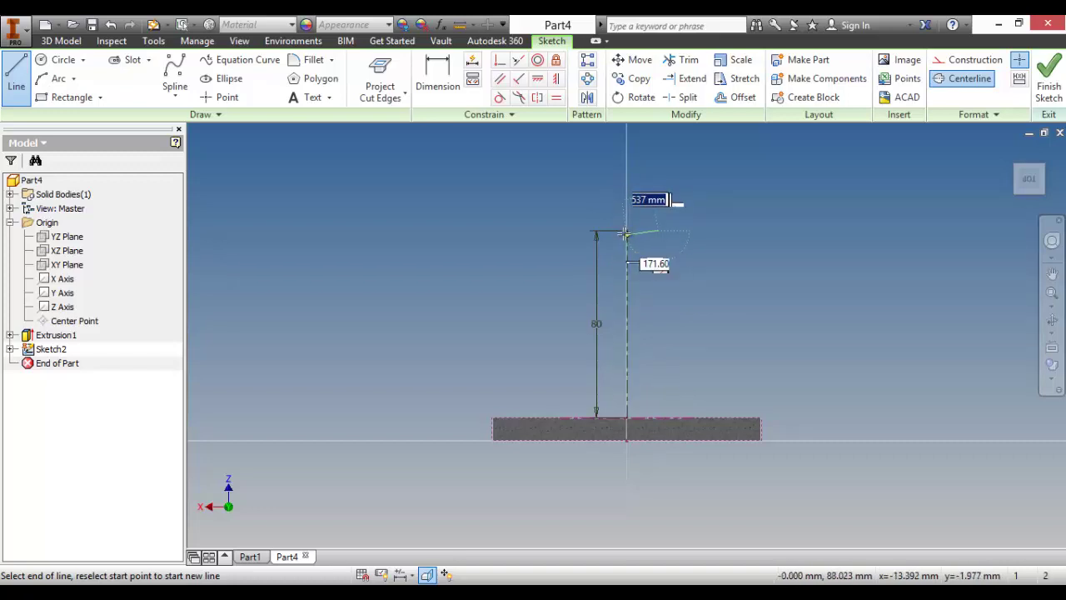
left_click(712, 417)
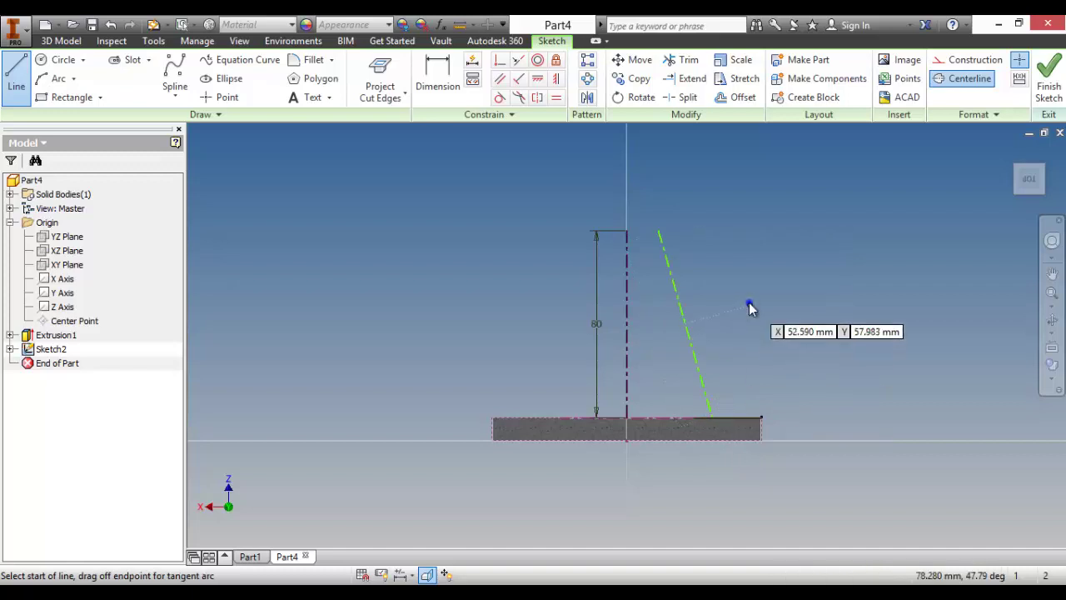
right_click(748, 302)
left_click(789, 300)
Step: Change the slanted line from centerline style to a normal sketch line
left_click_drag(722, 340, 678, 312)
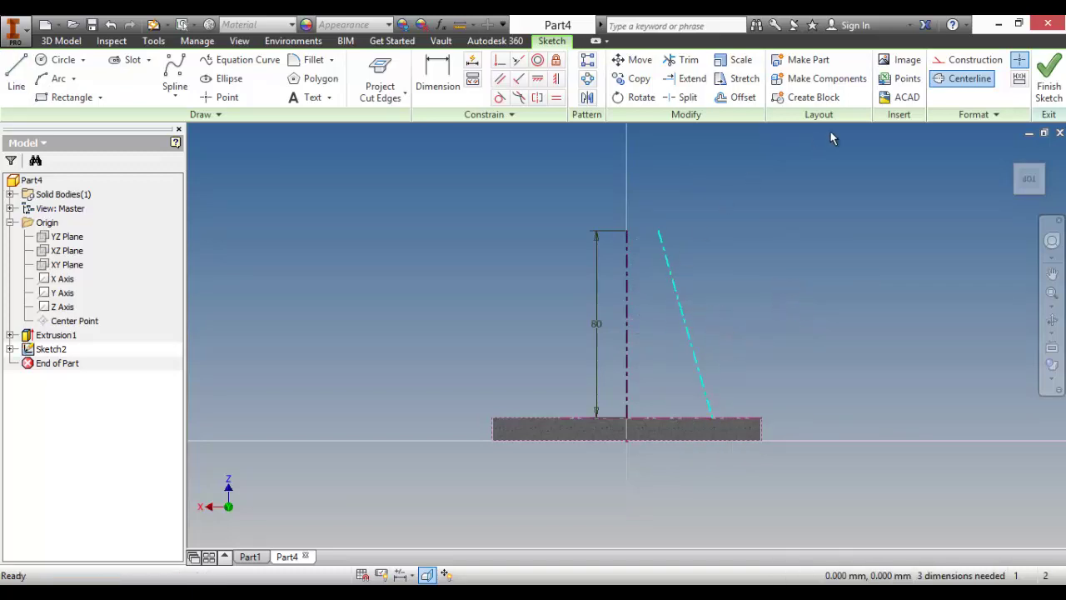
left_click(961, 77)
left_click(820, 277)
Step: Add a diameter dimension from the slanted line's upper end to the vertical centerline and set it to 50 mm
left_click(437, 76)
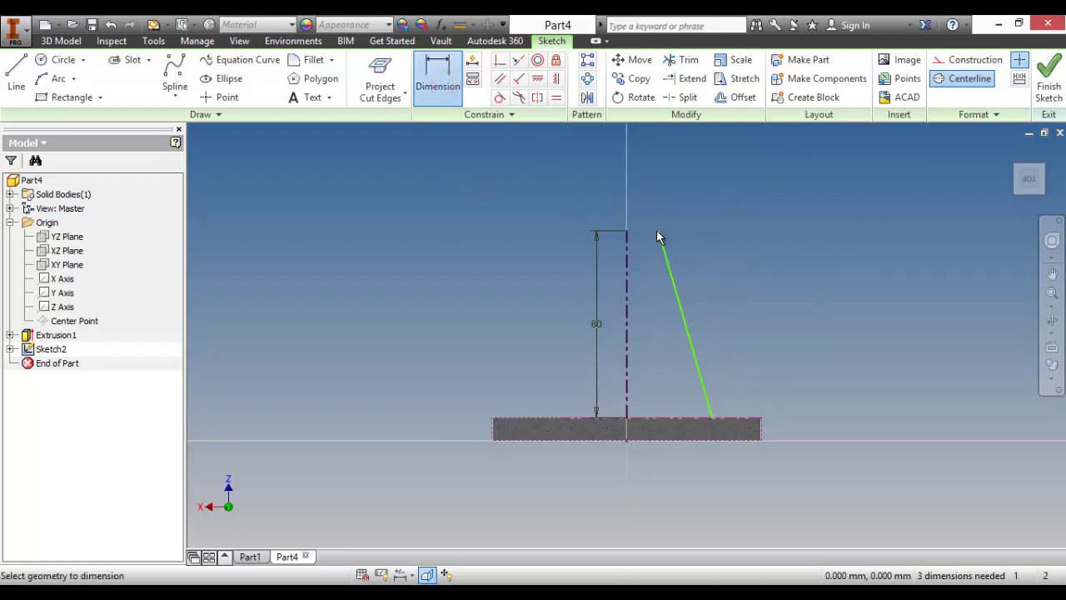
left_click(626, 248)
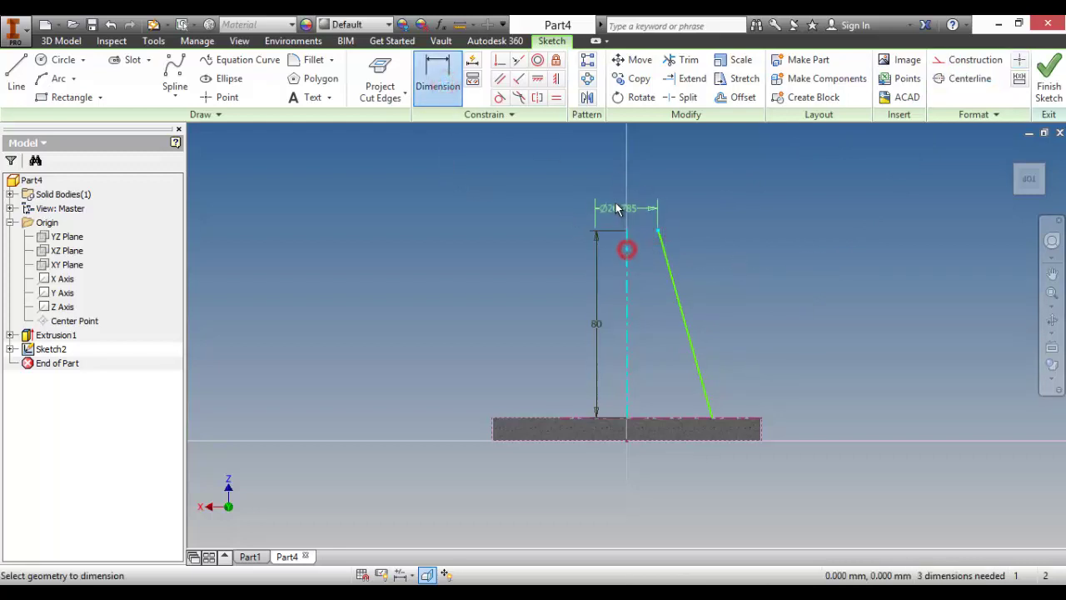
left_click(608, 193)
type("50")
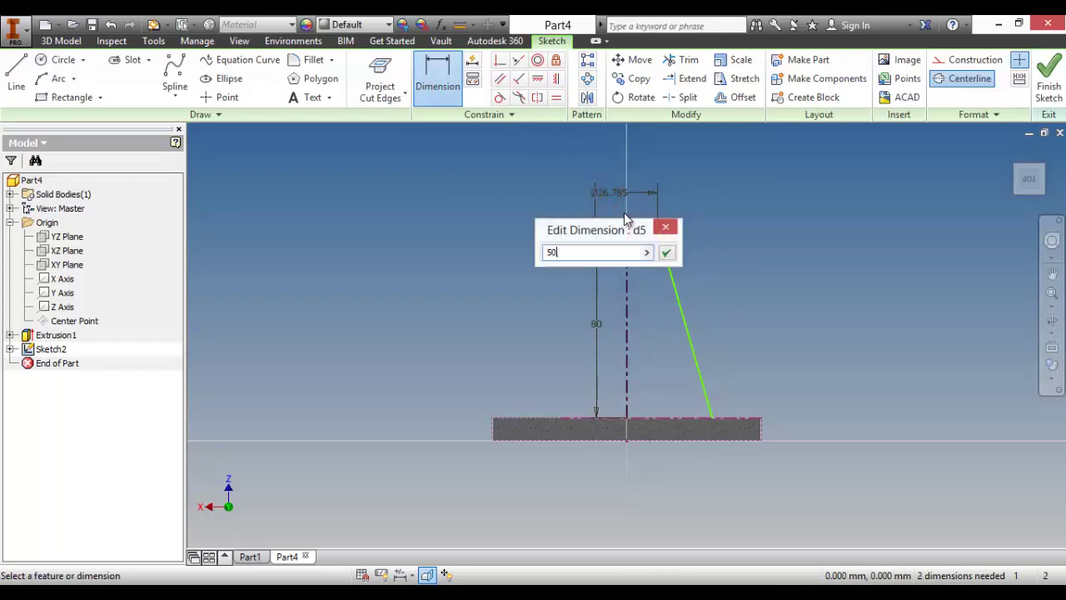
key("Return")
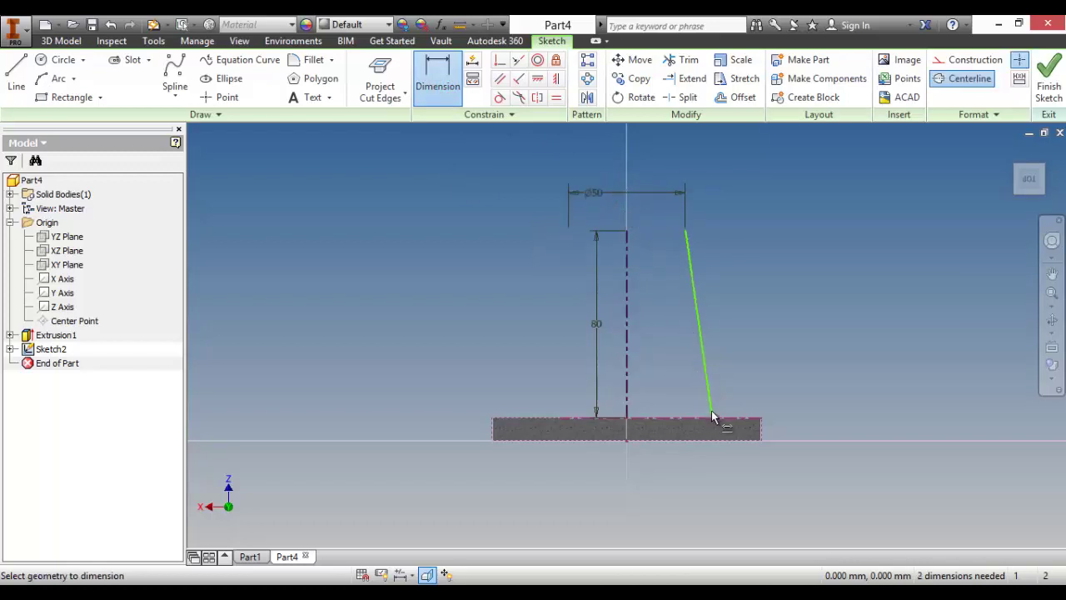
Step: Add a diameter dimension from the slanted line's lower end to the vertical centerline and set it to 75 mm
left_click(709, 399)
left_click(712, 424)
left_click(629, 410)
left_click(635, 468)
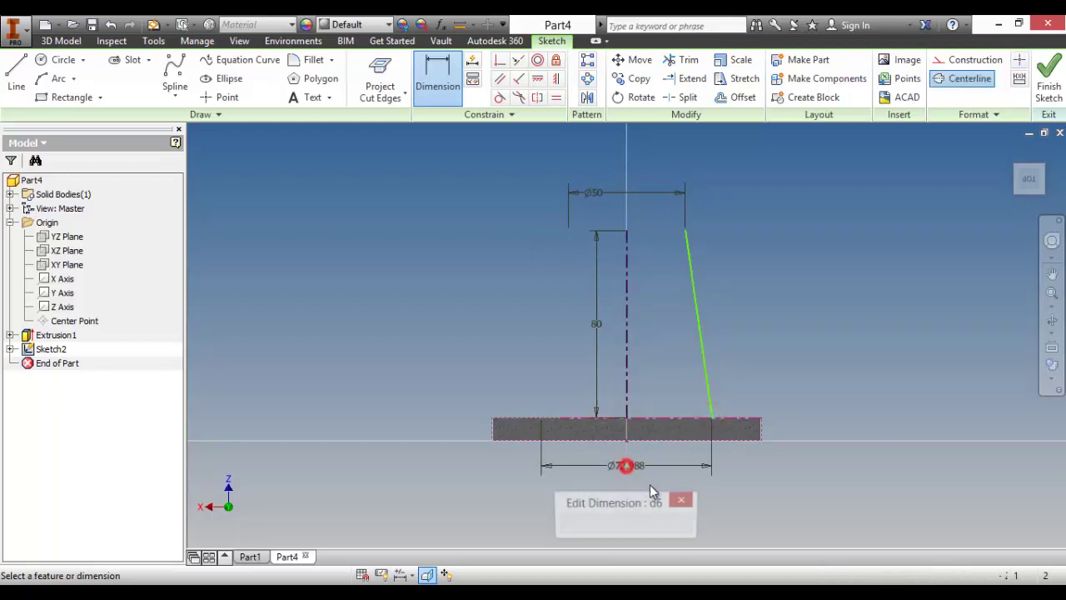
type("75")
key("Return")
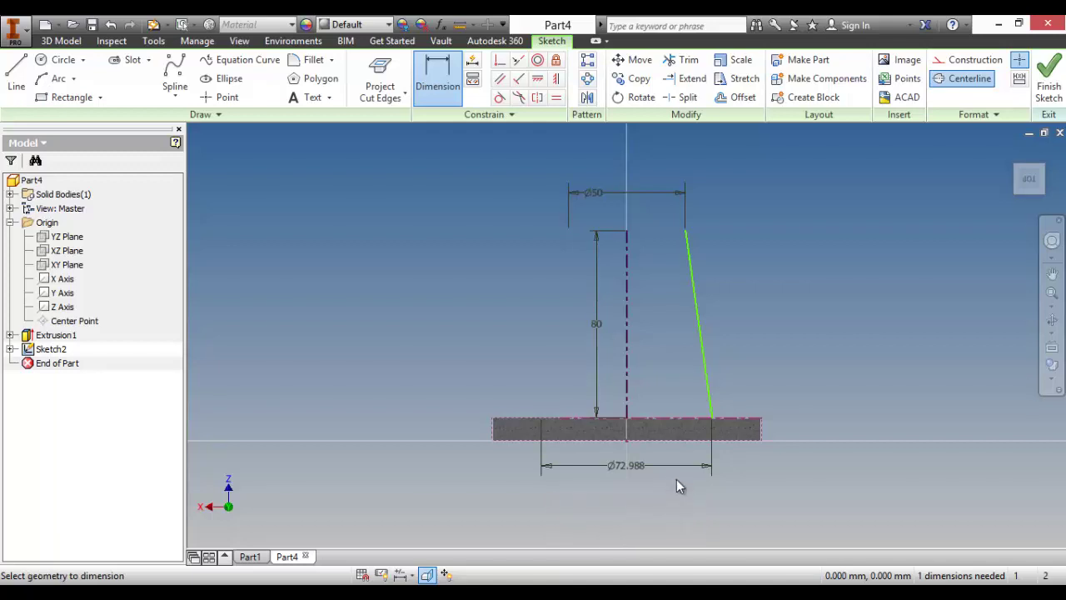
right_click(452, 283)
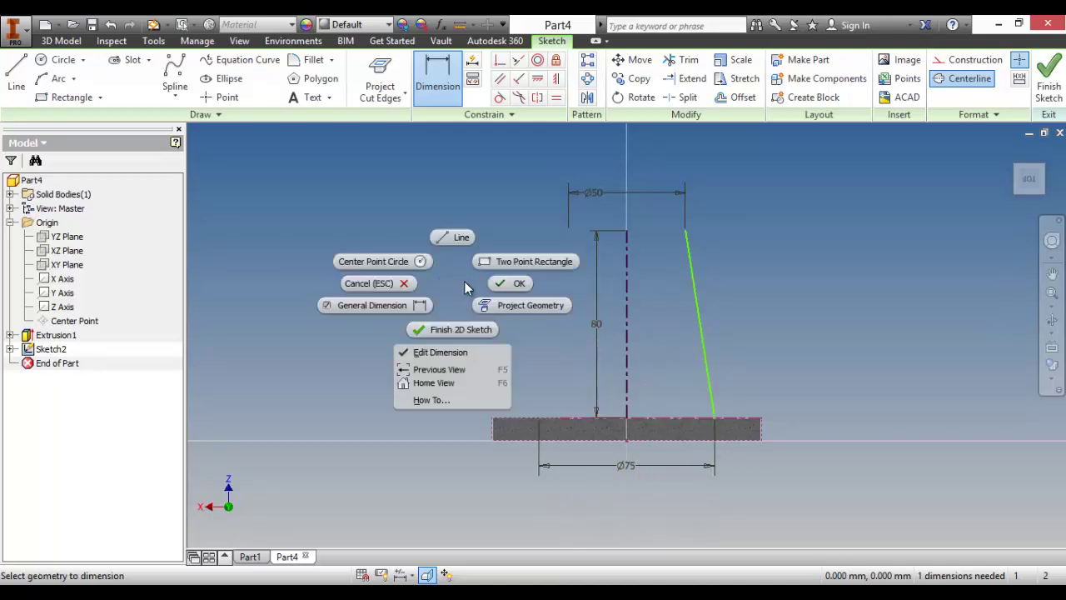
left_click(512, 280)
Step: Draw a 25 mm horizontal line from the centerline's upper end to the slanted line's upper end
scroll(709, 429, "down", 6)
scroll(741, 403, "up", 7)
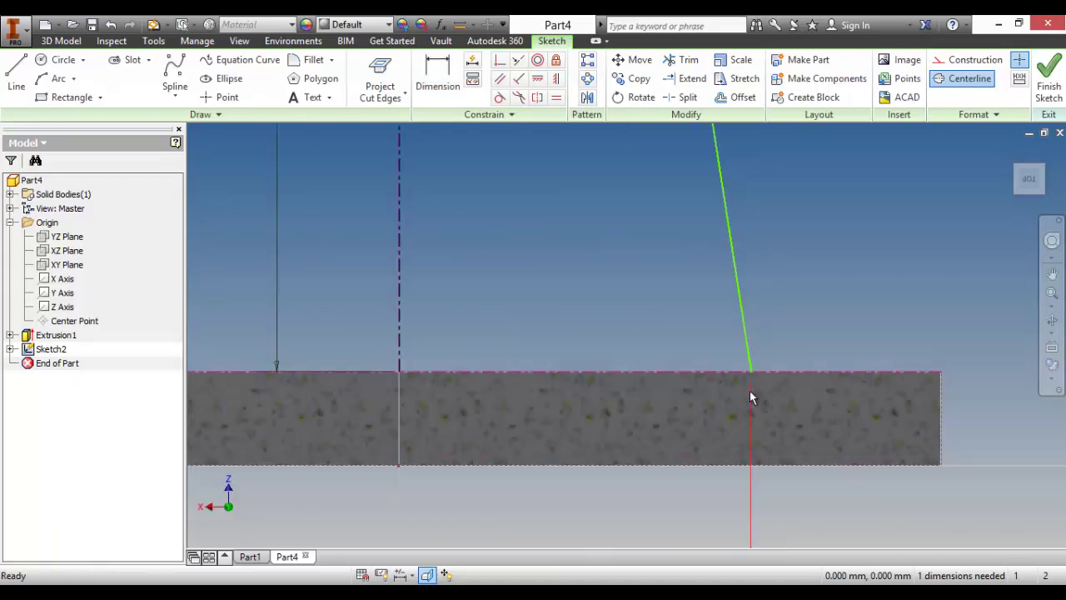
middle_click_drag(658, 337, 648, 360)
left_click(16, 76)
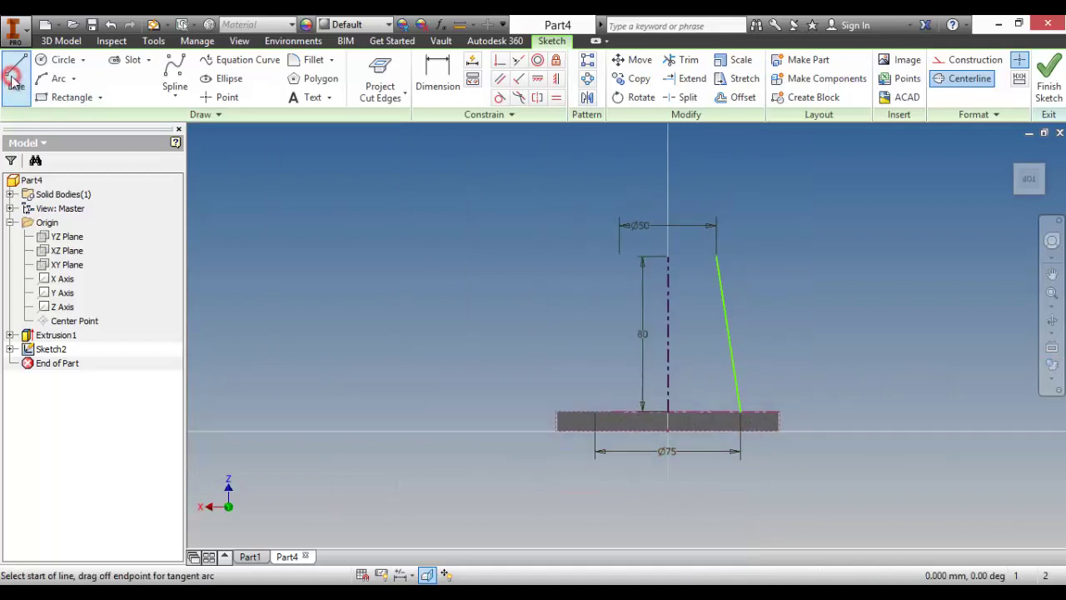
scroll(579, 274, "down", 6)
middle_click_drag(789, 273, 502, 300)
left_click(608, 238)
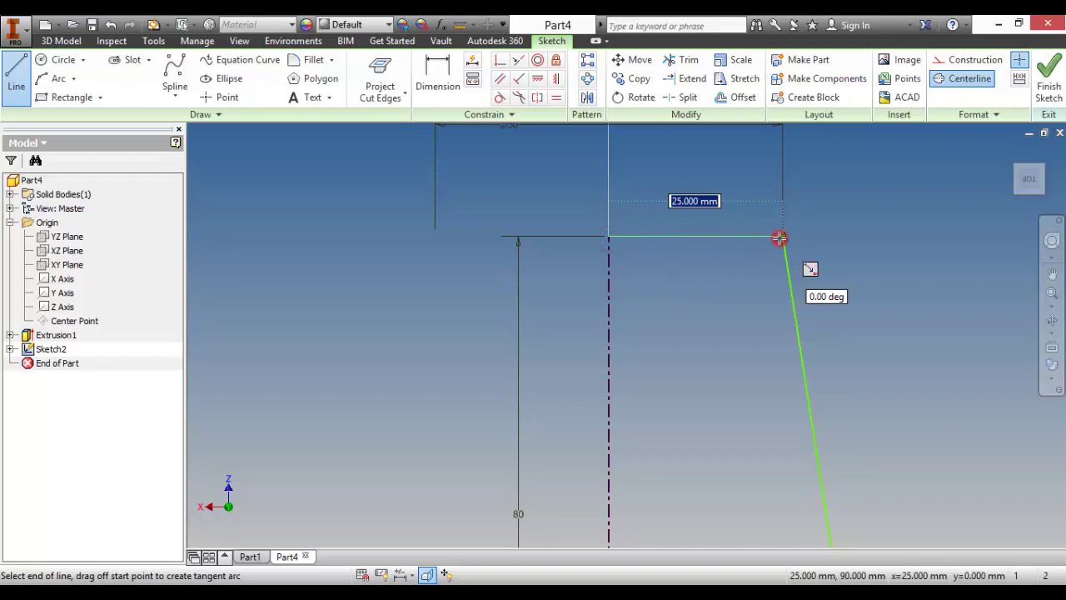
double_click(783, 237)
scroll(716, 349, "down", 3)
middle_click_drag(716, 349, 709, 299)
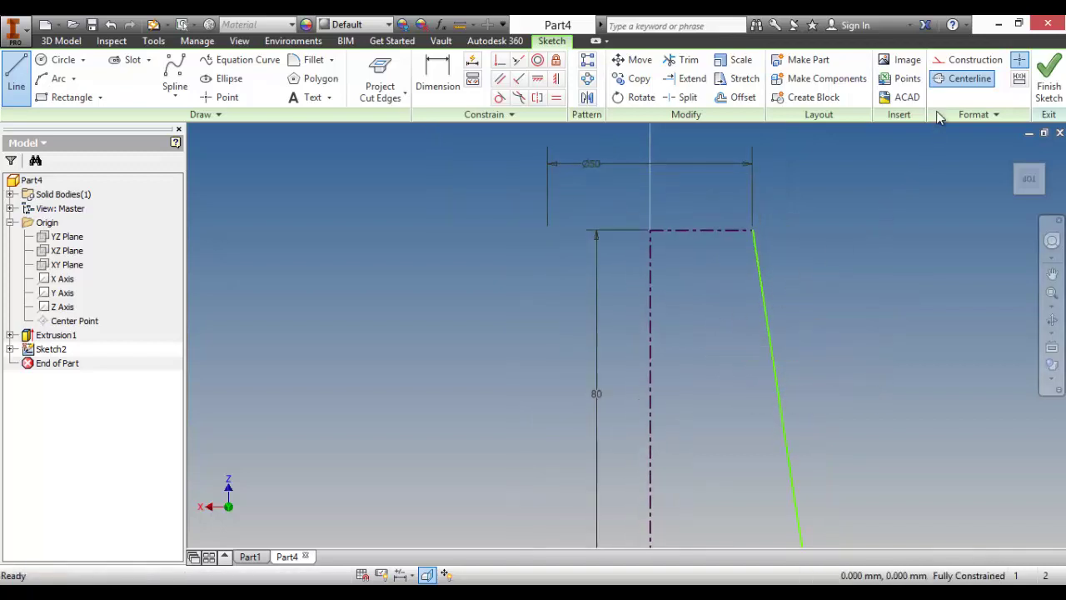
Step: Change the profile's upper horizontal line from centerline style to a normal sketch line
key("Escape")
left_click_drag(725, 283, 706, 212)
left_click(981, 81)
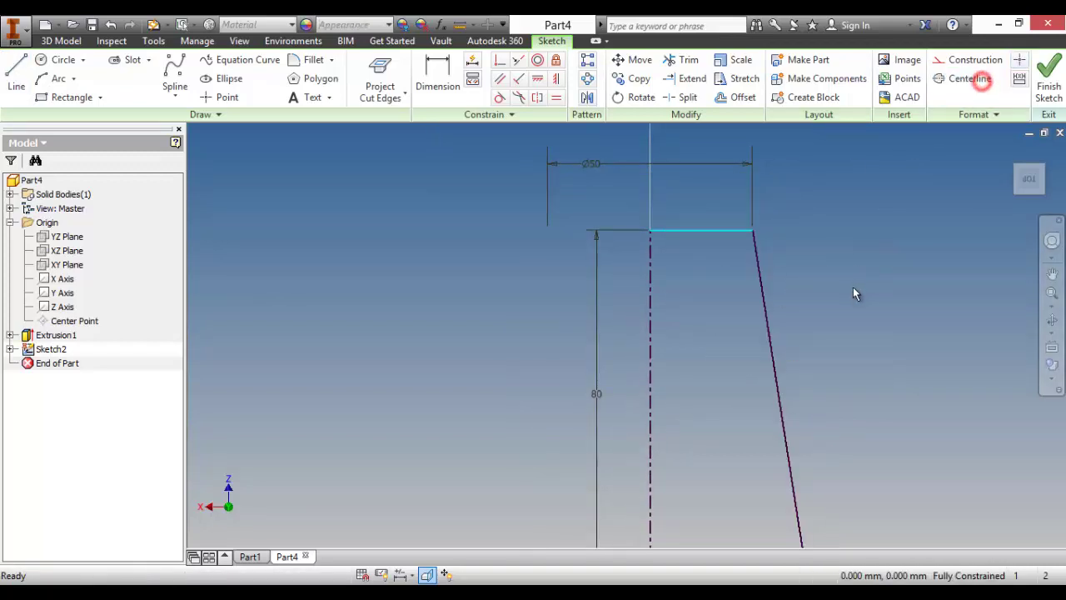
left_click(849, 289)
Step: Draw a horizontal line along the plate's upper edge from the centerline's lower end to the slanted line's lower end
middle_click_drag(846, 320, 817, 263)
left_click(17, 79)
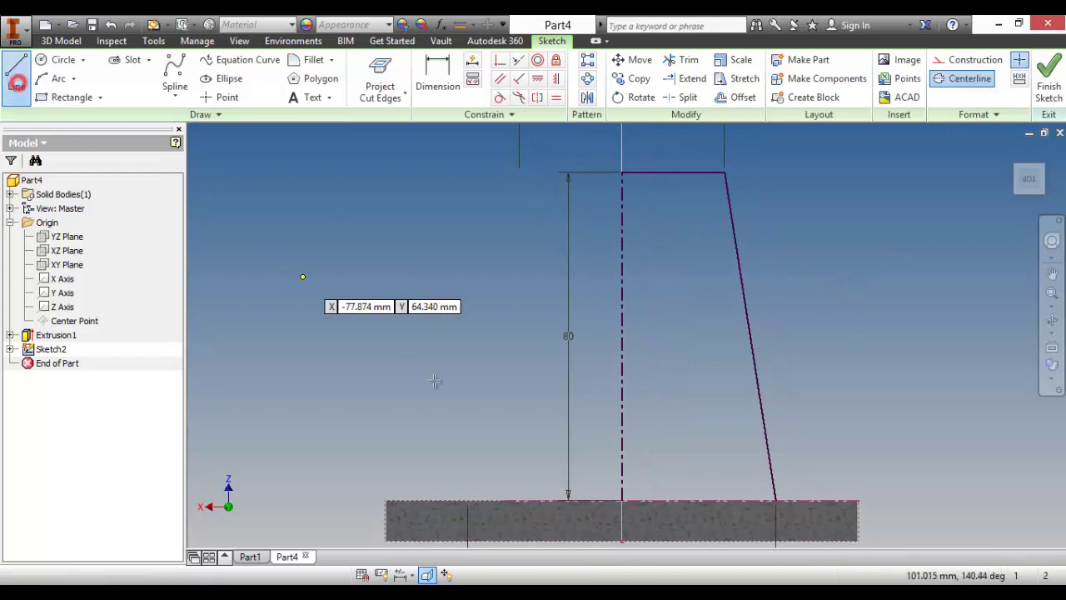
left_click(621, 500)
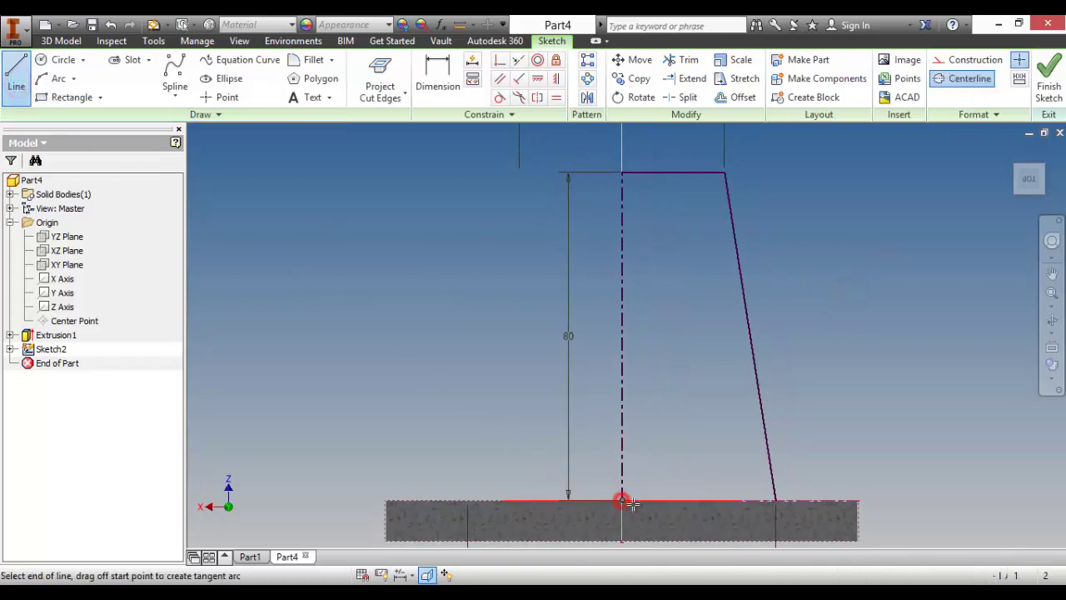
left_click(775, 500)
right_click(834, 380)
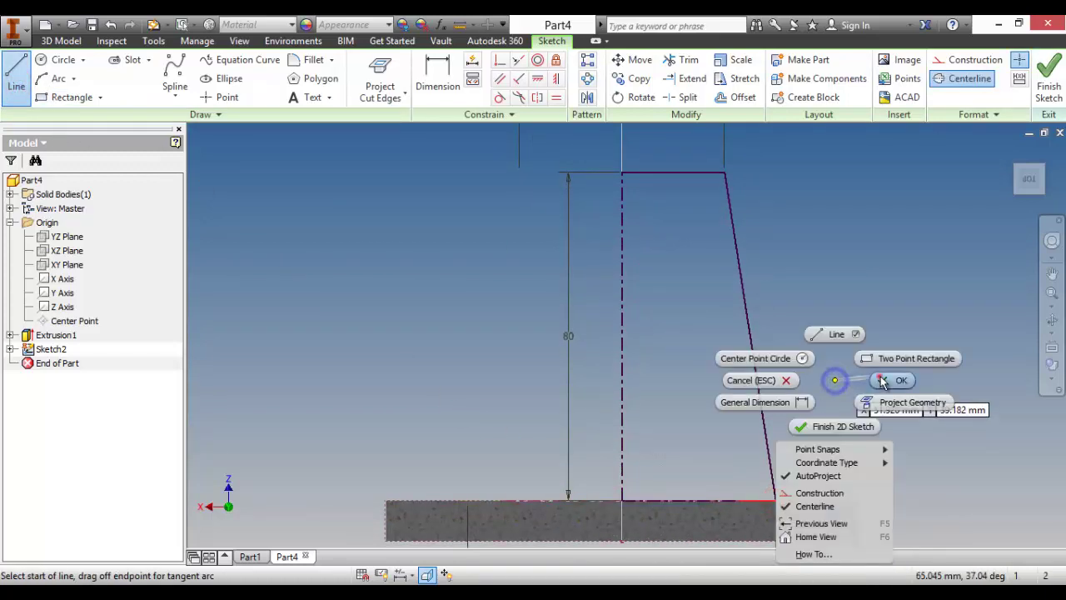
left_click(883, 381)
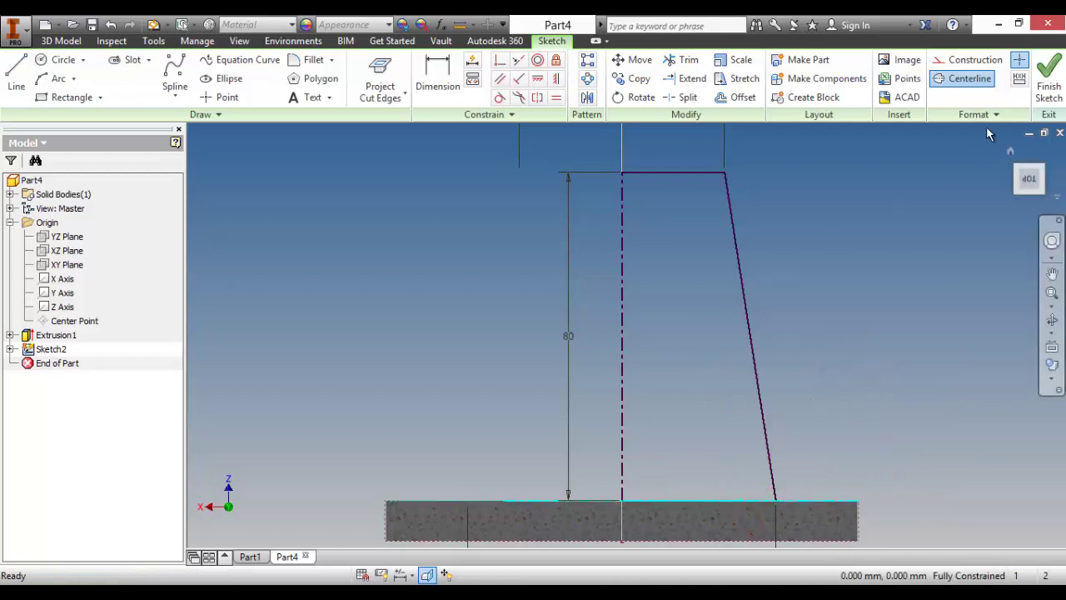
Step: Remove the centerline style from the profile's lower horizontal line, picking it out from the overlapping curves on the plate edge
left_click(967, 78)
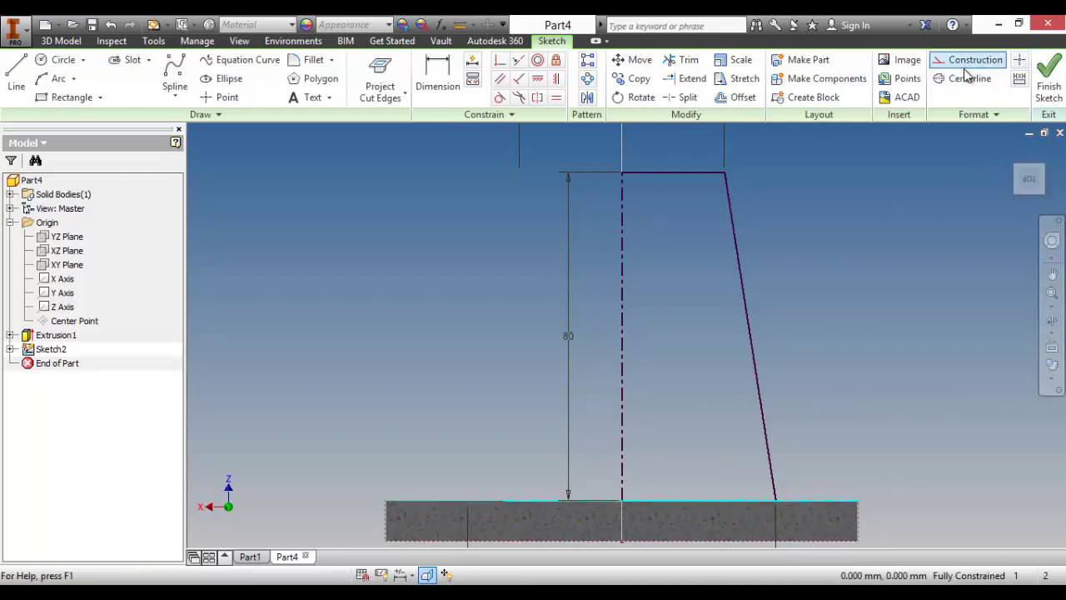
left_click(968, 67)
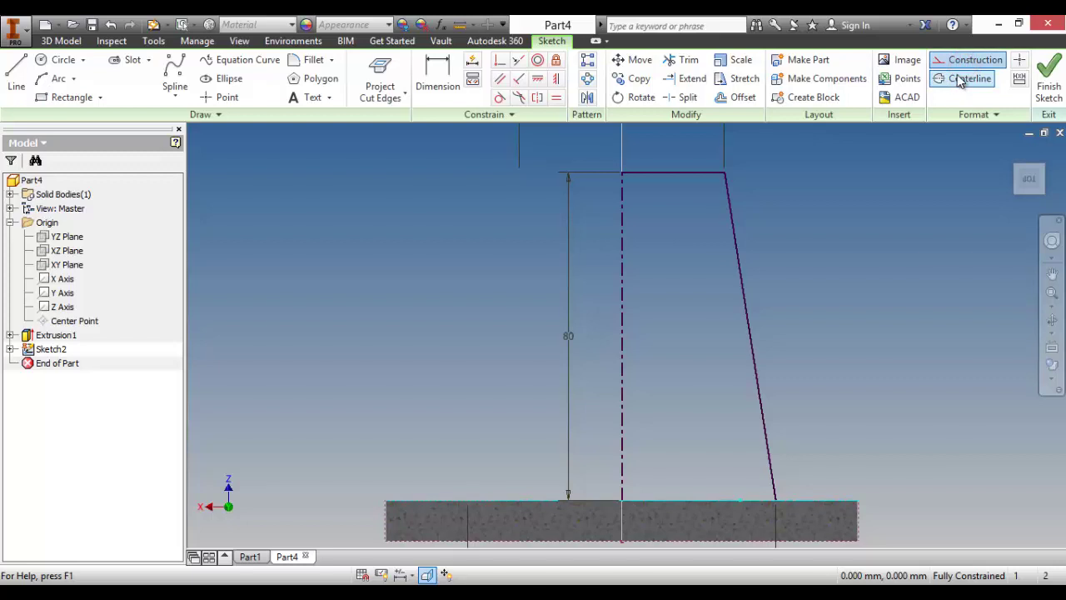
left_click(745, 480)
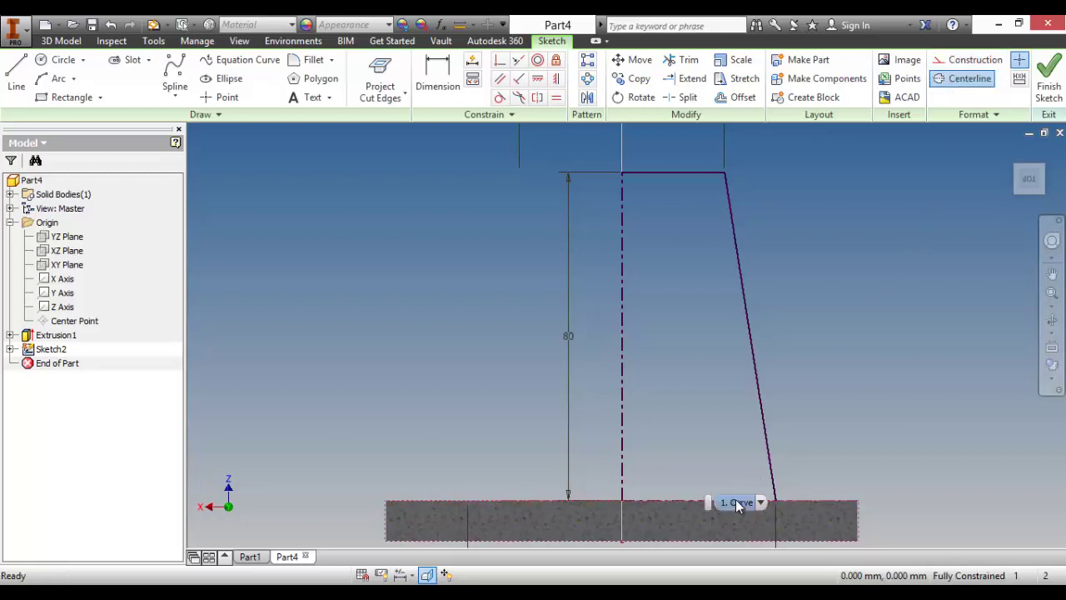
left_click(760, 501)
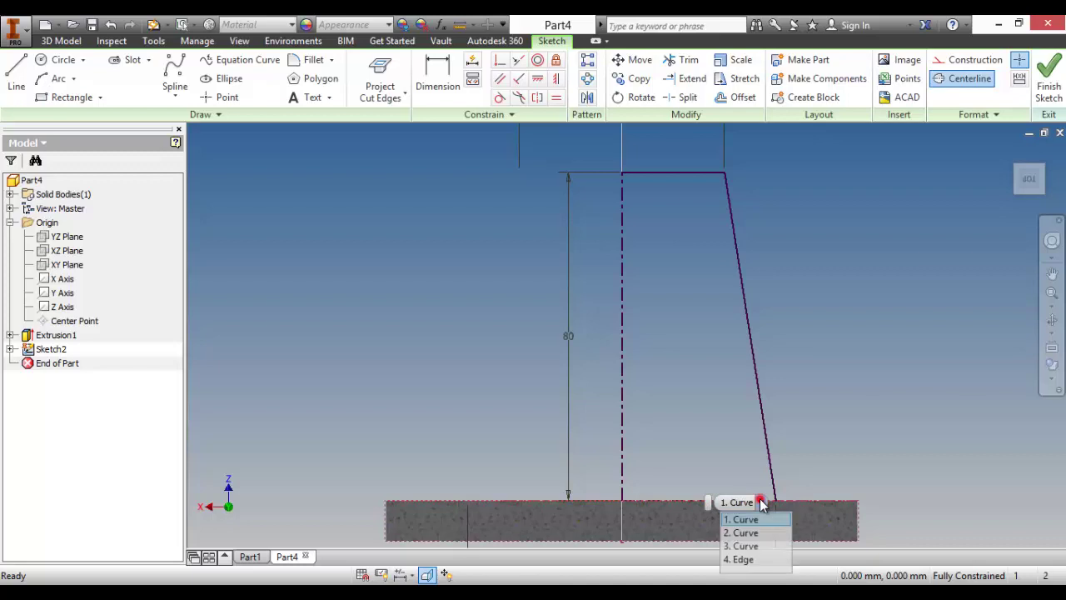
left_click(749, 545)
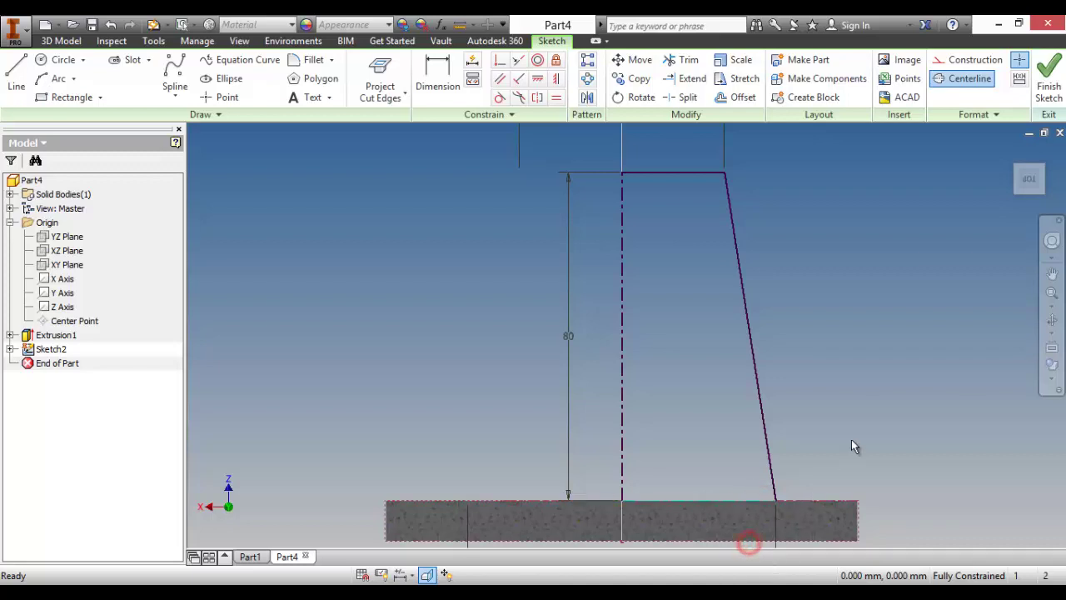
left_click(949, 78)
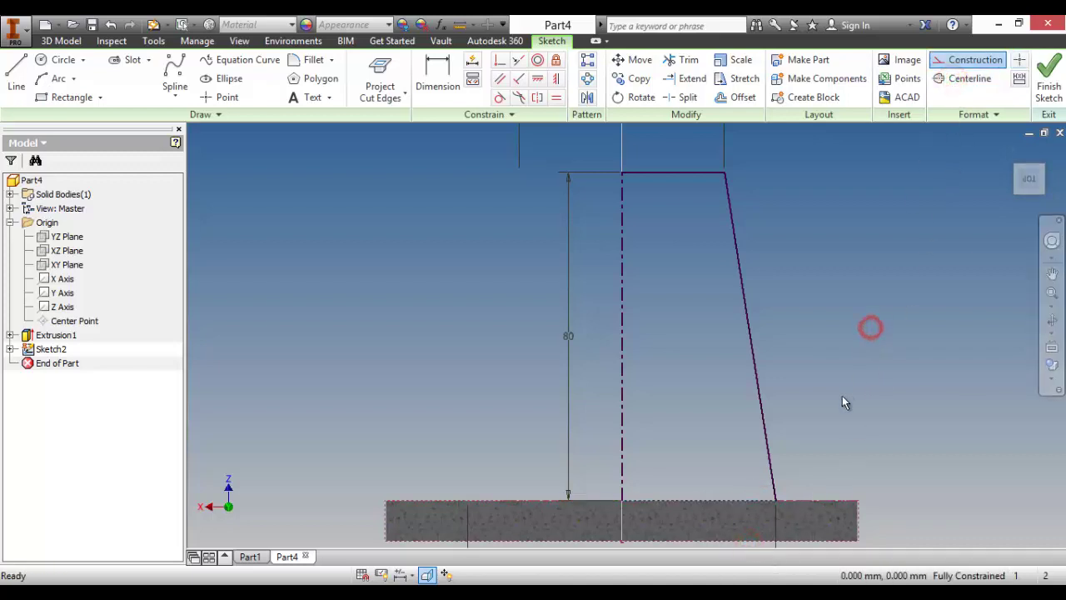
Step: Select the profile's lower horizontal line among the overlapping curves and turn off its construction style
middle_click_drag(752, 495, 723, 405)
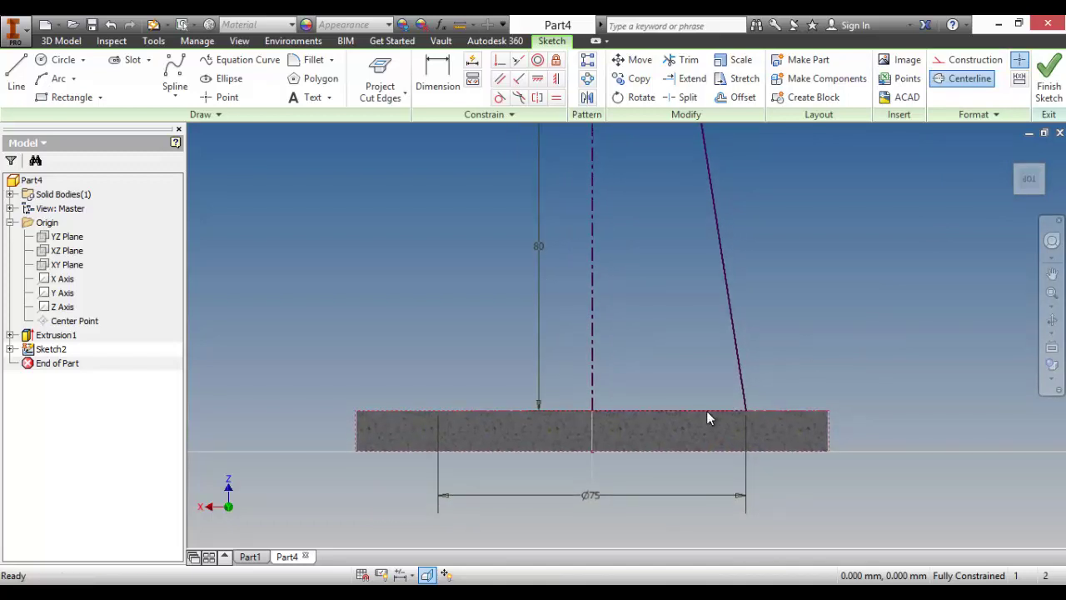
left_click(732, 413)
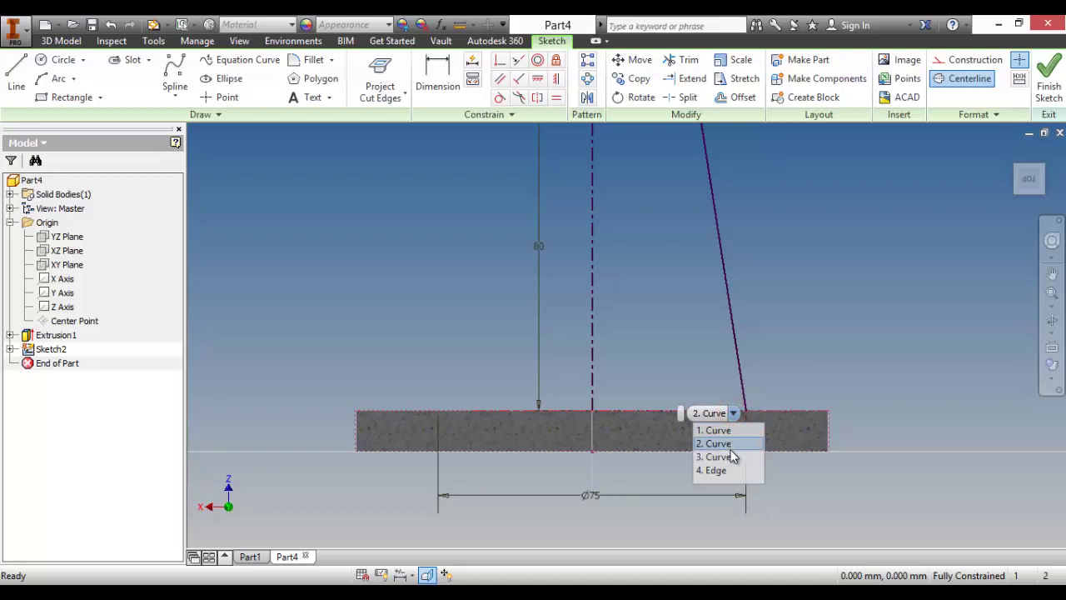
left_click(725, 456)
left_click(966, 60)
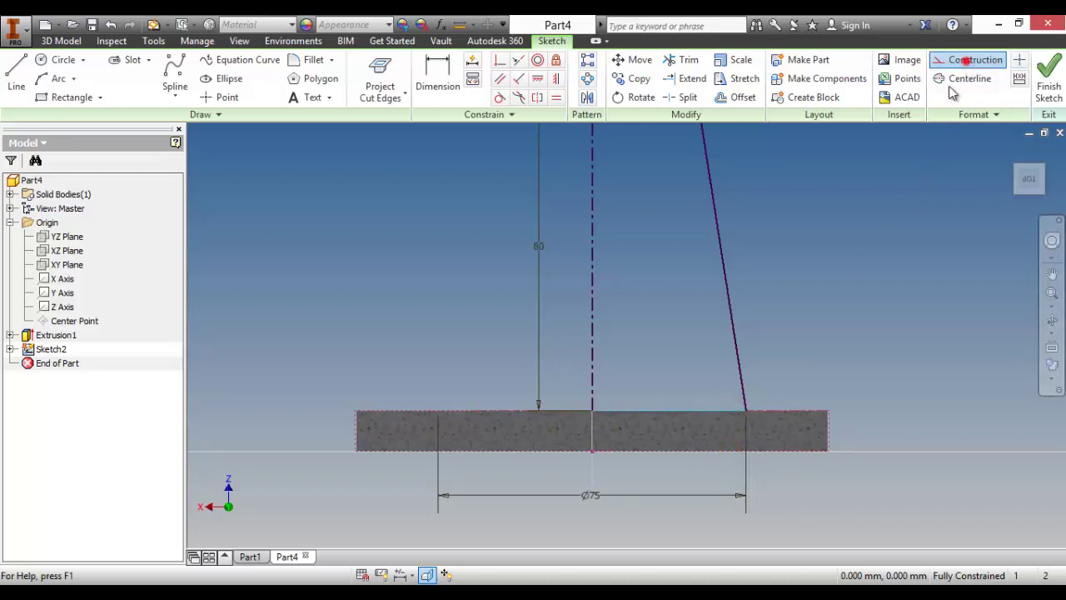
Step: Finish the sketch and revolve the profile a full turn about the vertical centerline, joining the cone to the hexagonal base
mouse_move(830, 312)
middle_mouse_down("shift")
mouse_move(713, 331)
mouse_move(647, 364)
mouse_move(657, 283)
middle_mouse_up("shift")
left_click(1048, 82)
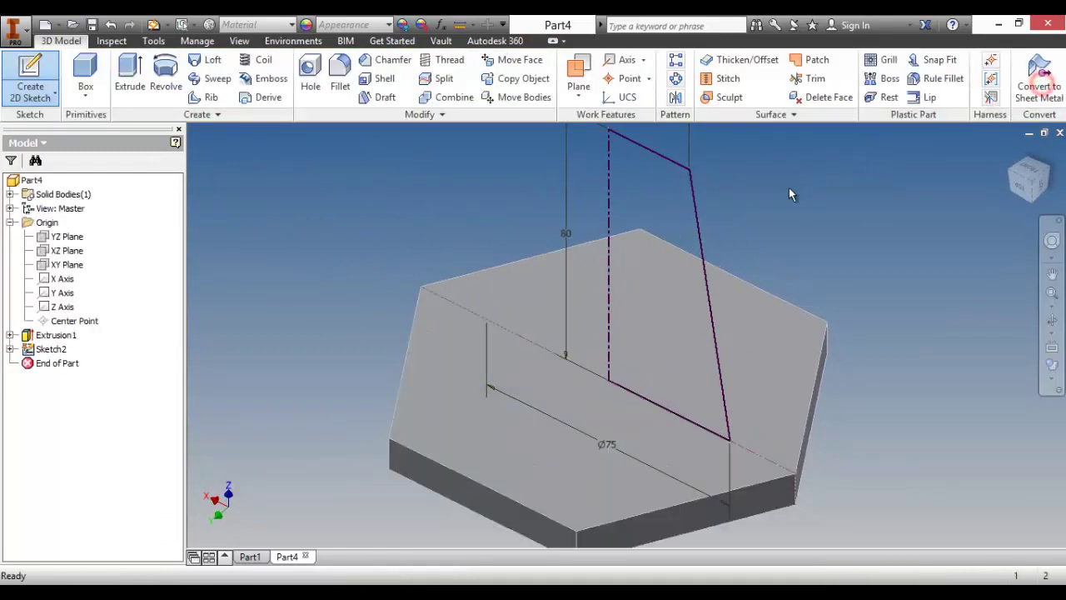
left_click(166, 73)
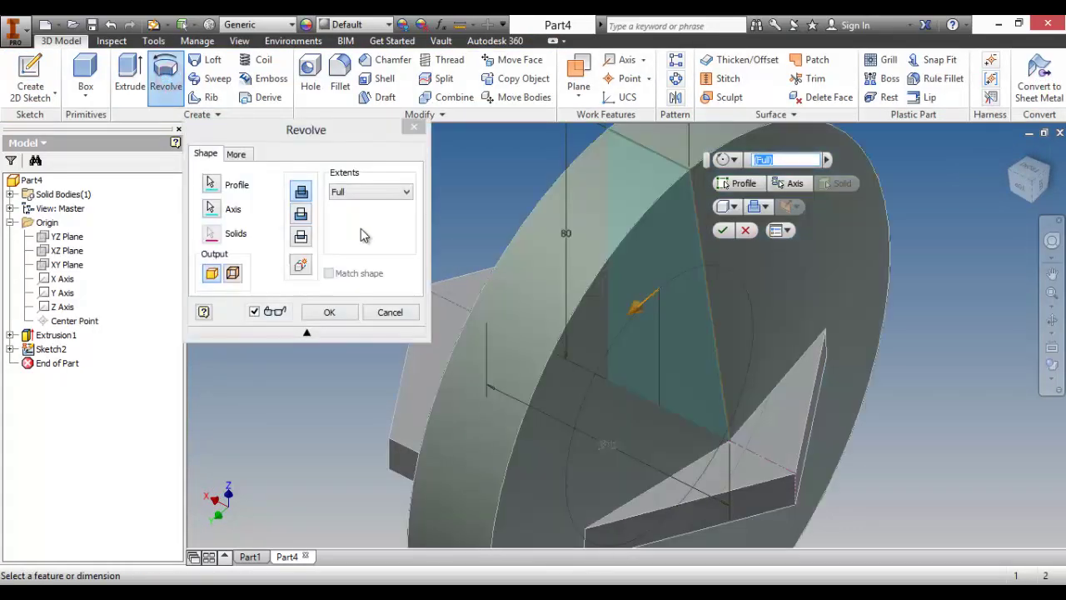
middle_click_drag(546, 307, 708, 331, "shift")
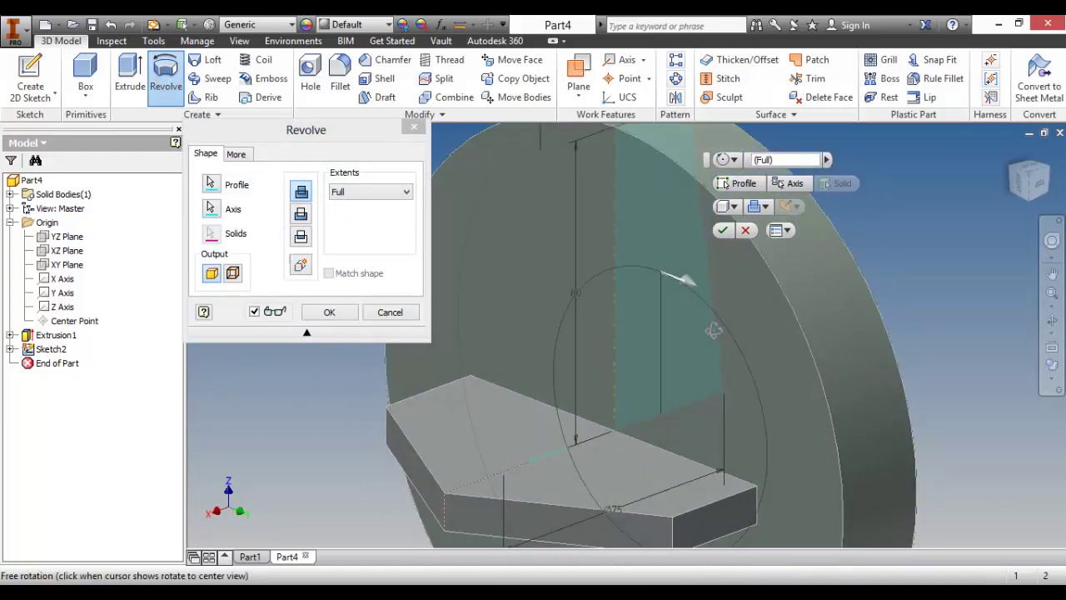
scroll(535, 455, "up", 5)
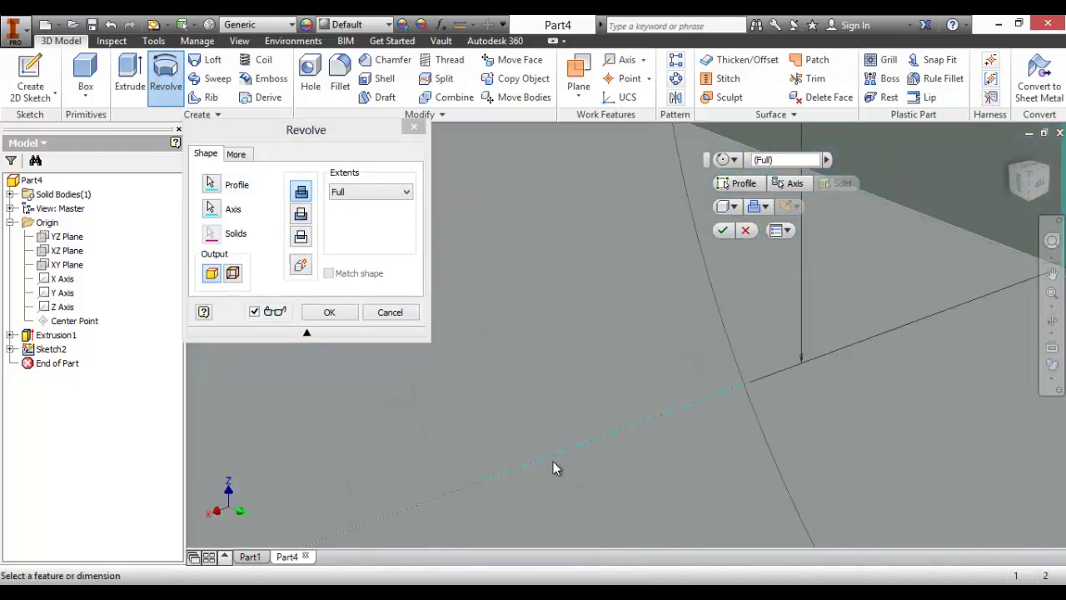
scroll(646, 438, "up", 3)
scroll(663, 403, "down", 5)
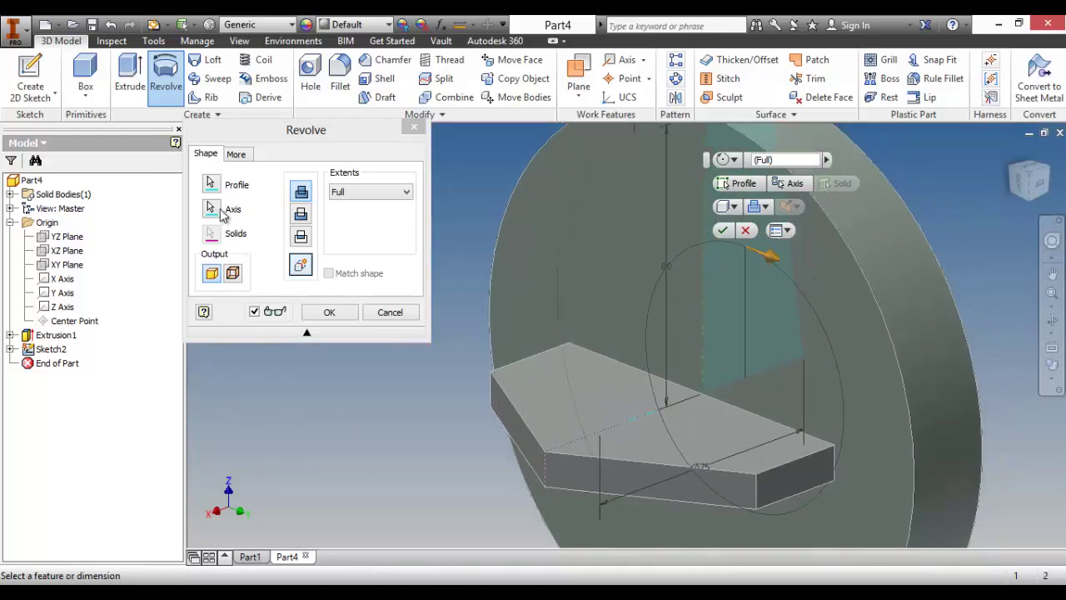
left_click(223, 210)
left_click(702, 313)
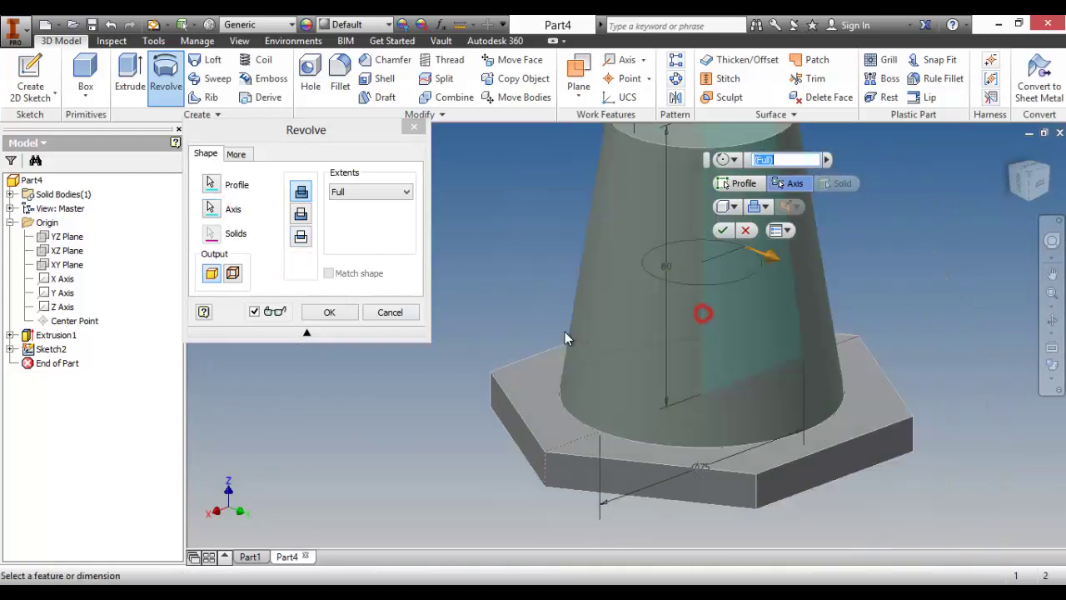
middle_click_drag(547, 332, 606, 309, "shift")
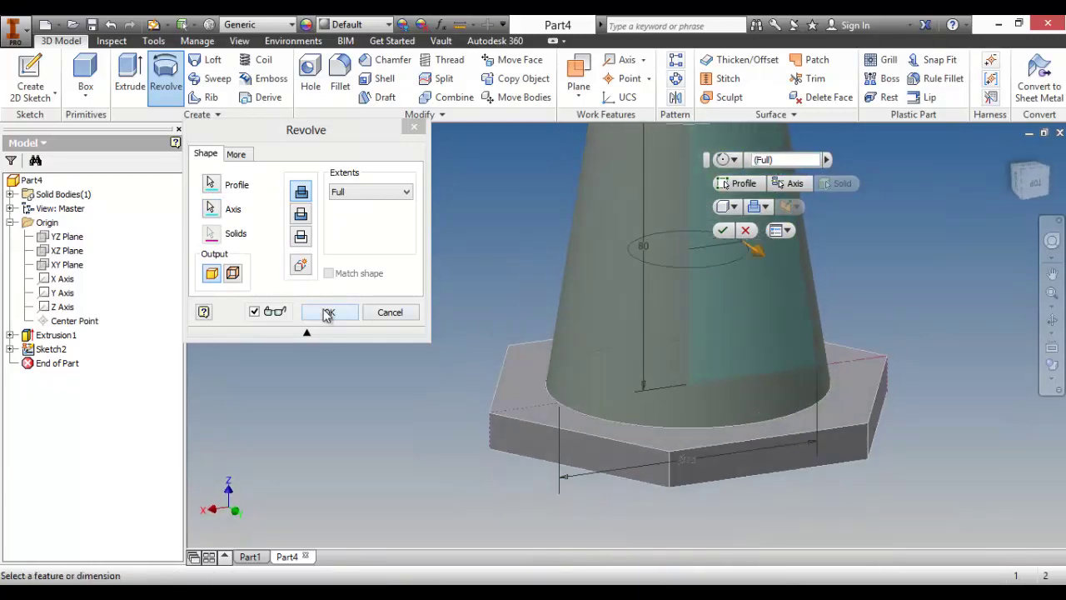
left_click(327, 313)
Step: Start a new sketch on the XZ plane and project the cut edges of the sectioned body into it
scroll(501, 309, "down", 5)
middle_click_drag(620, 346, 641, 337, "shift")
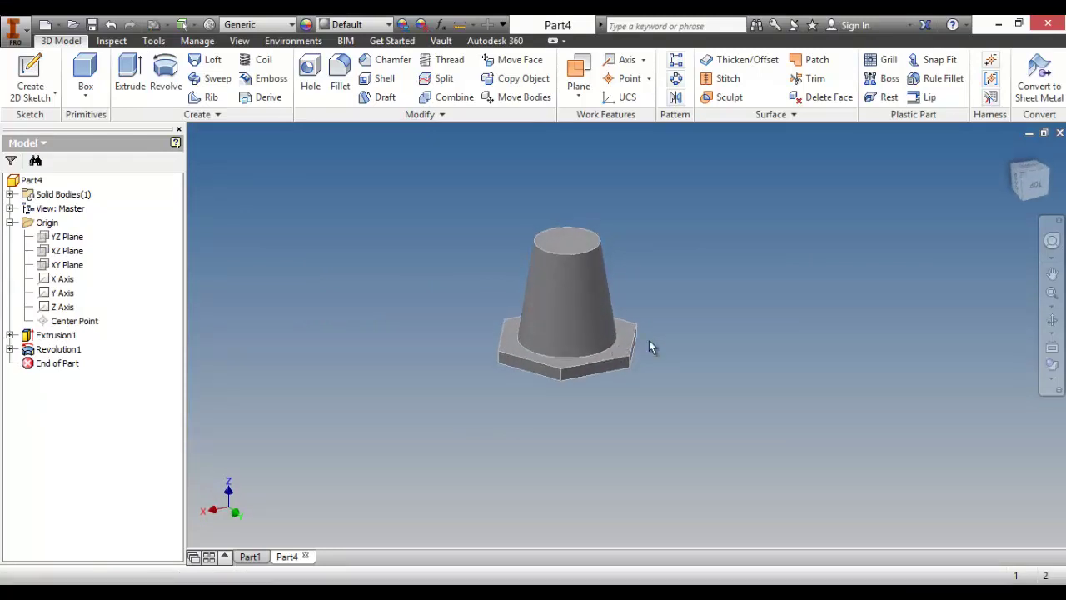
left_click(1030, 193)
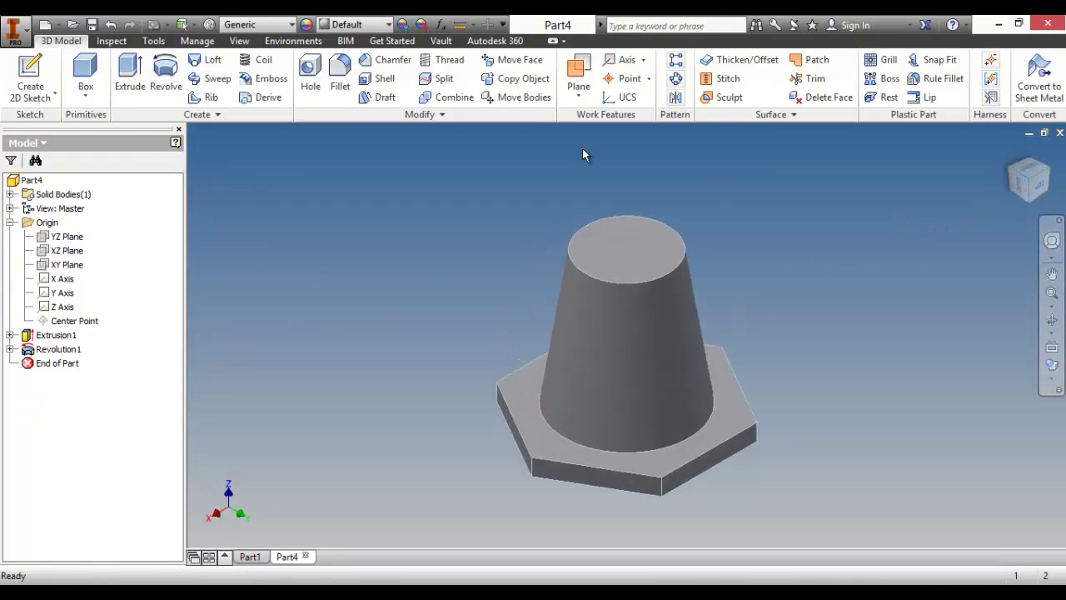
left_click(30, 74)
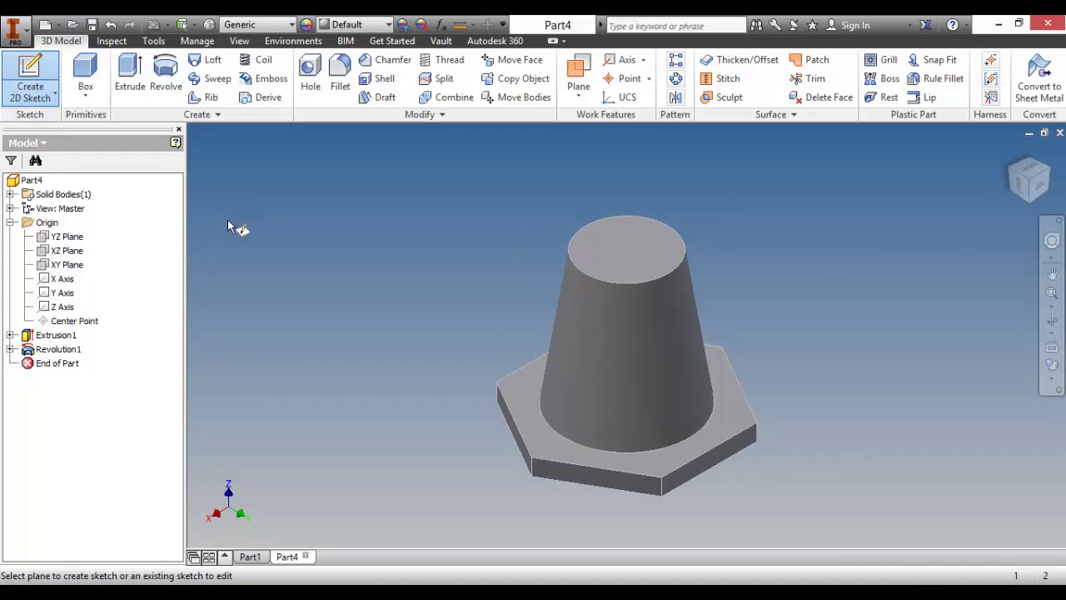
left_click(76, 253)
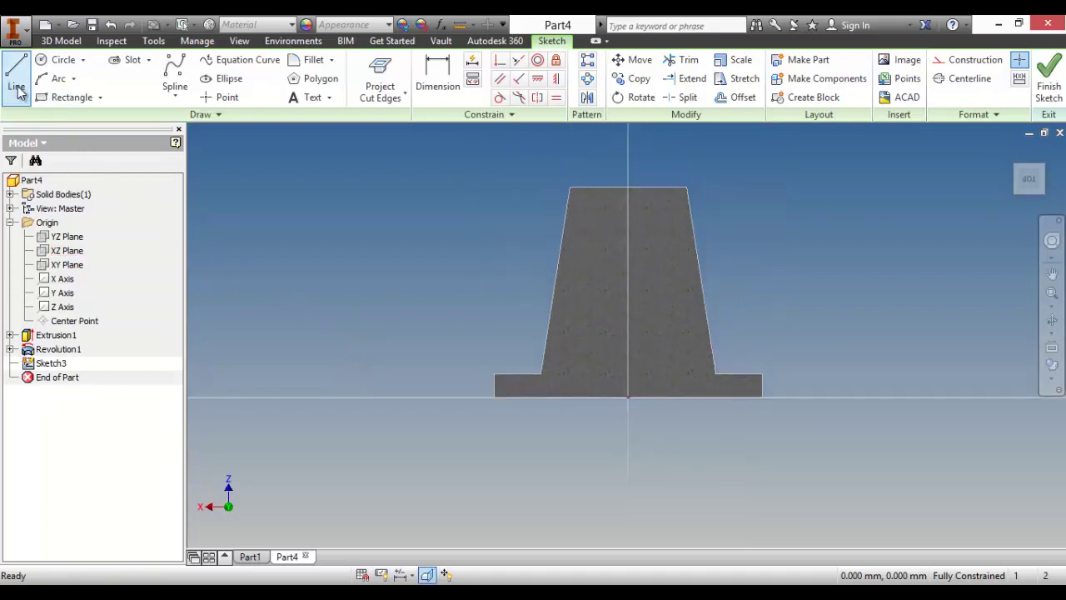
left_click(386, 99)
left_click(396, 155)
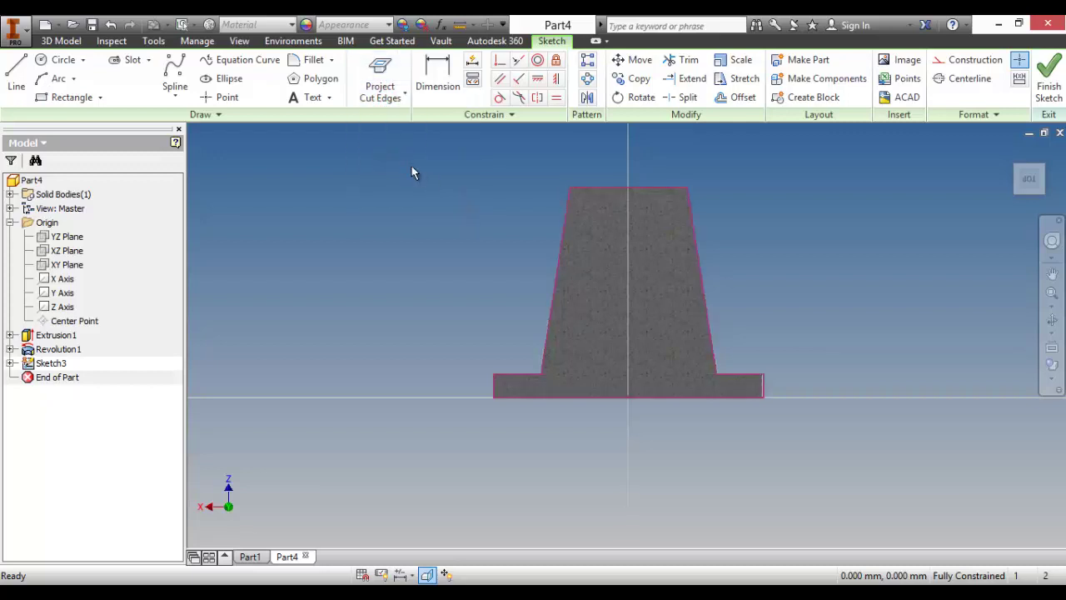
Step: Convert all the projected cut edges to construction lines
left_click_drag(493, 199, 892, 439)
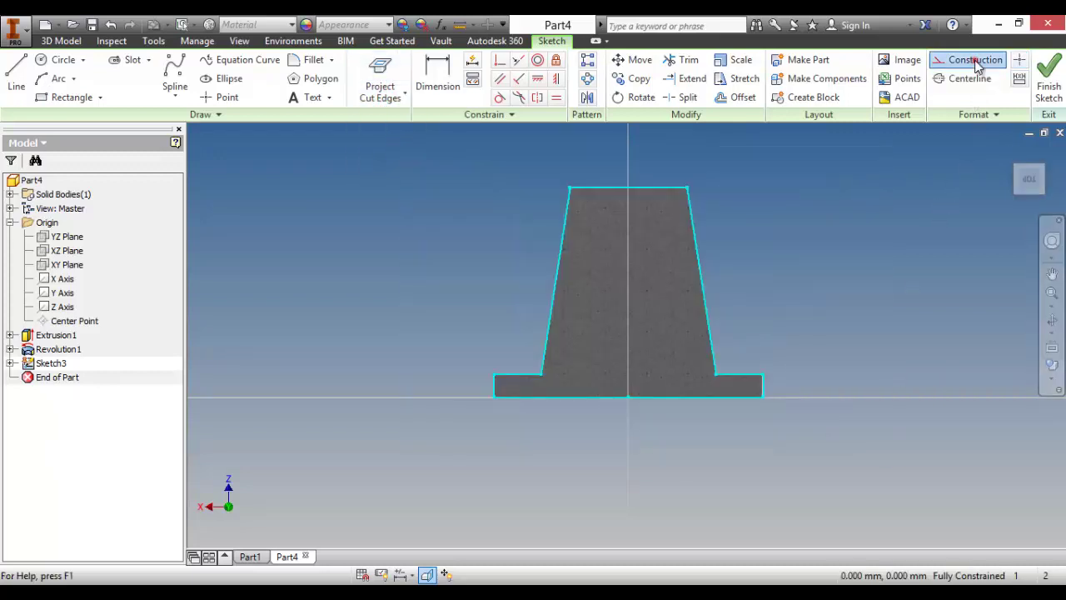
left_click(974, 60)
left_click(899, 227)
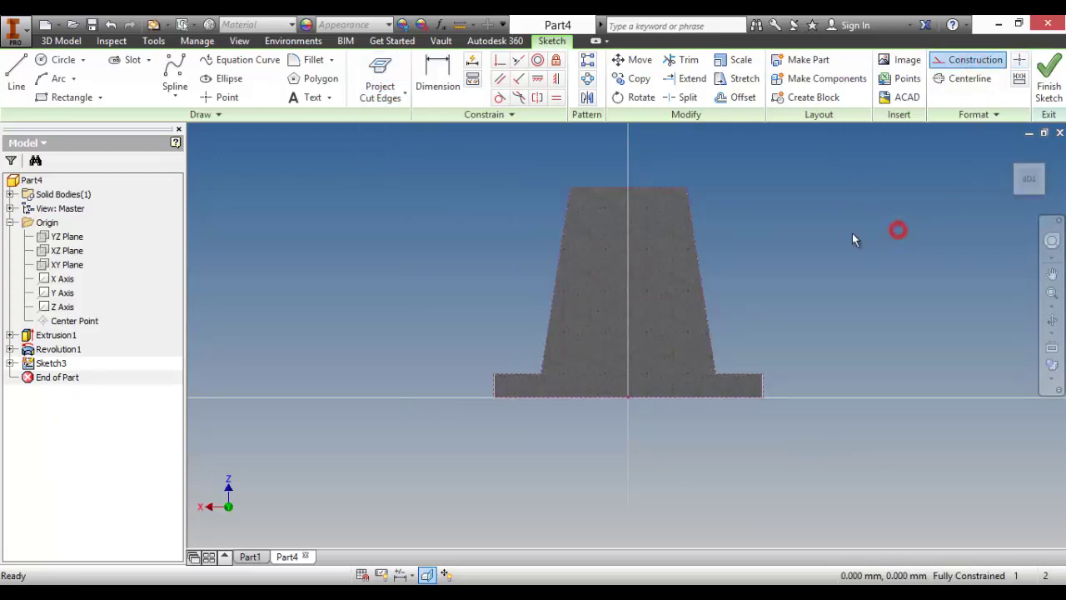
Step: Project the YZ plane into the sketch as a vertical centerline through the middle of the section
left_click(968, 64)
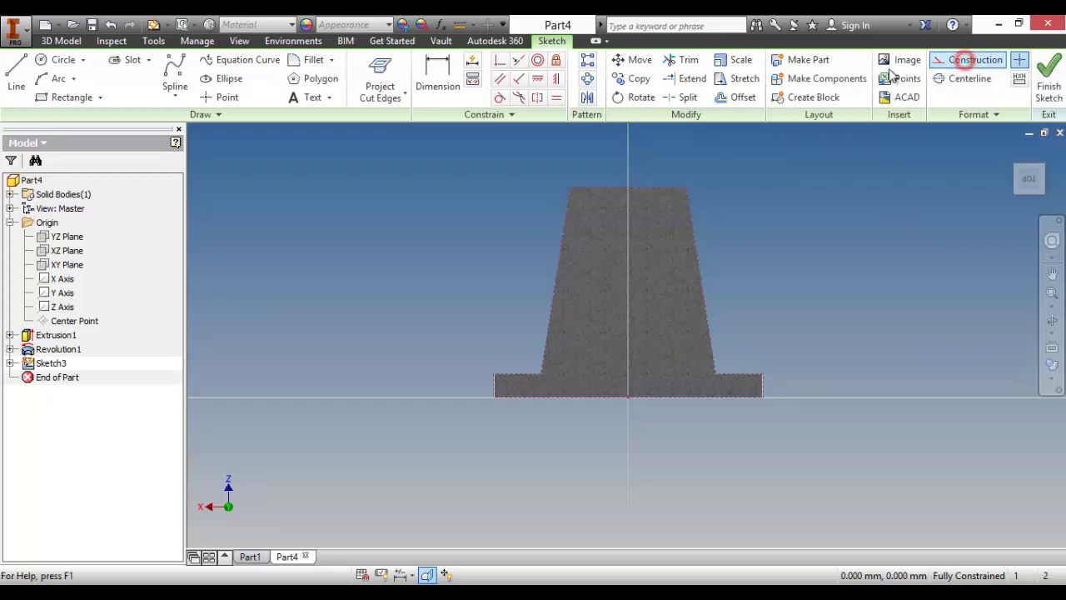
left_click(966, 80)
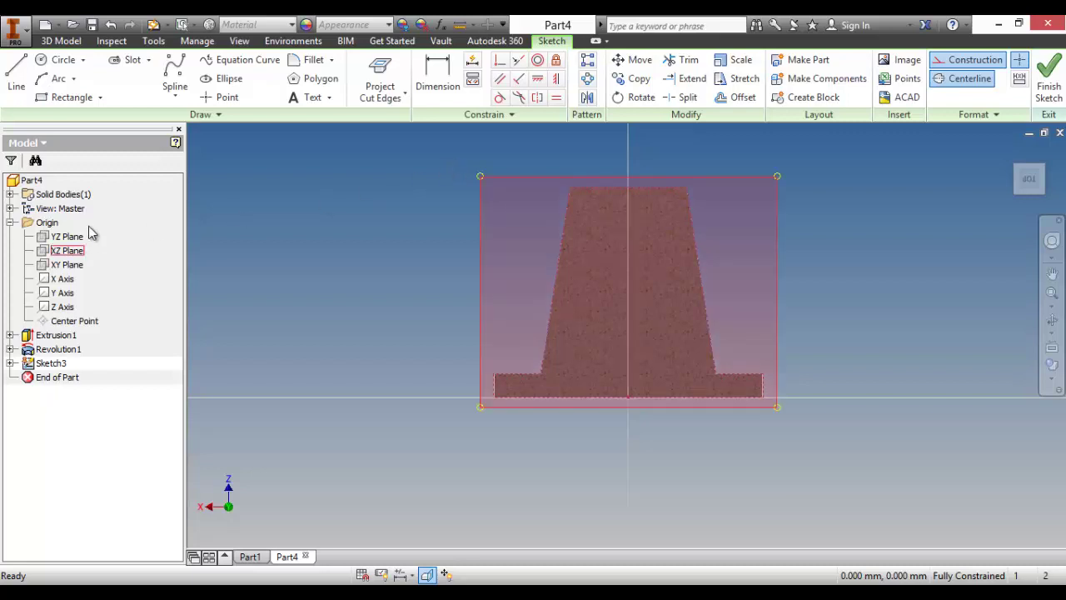
left_click(404, 97)
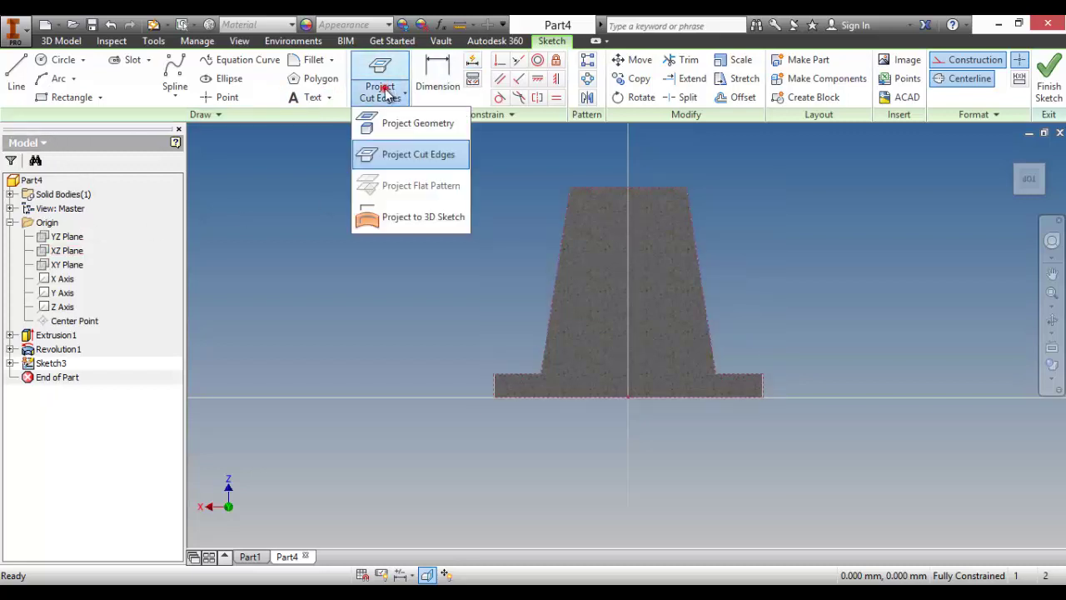
left_click(391, 123)
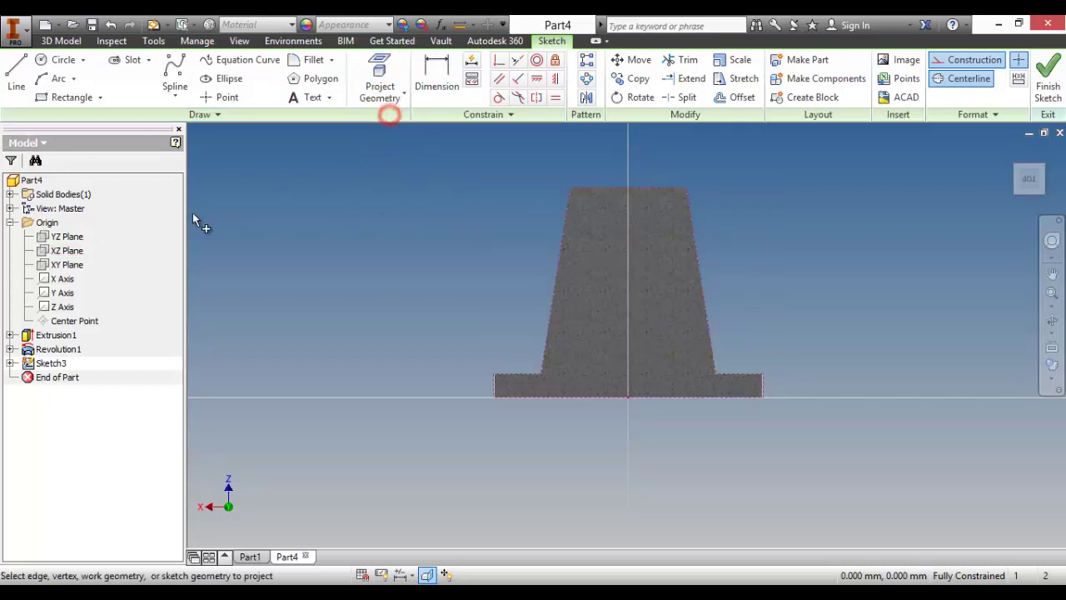
left_click(66, 236)
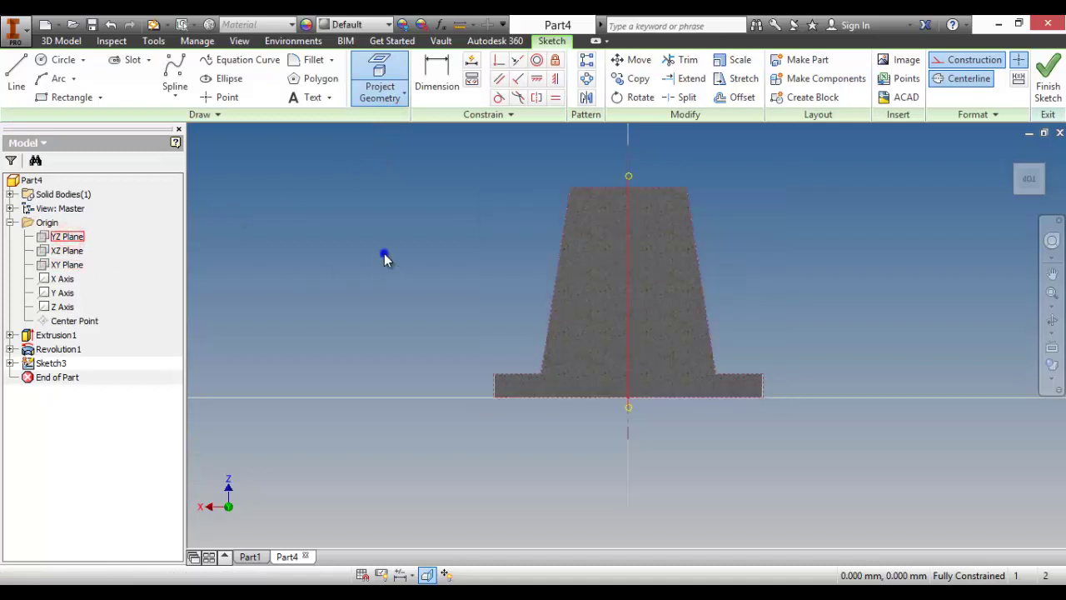
right_click(385, 256)
left_click(437, 252)
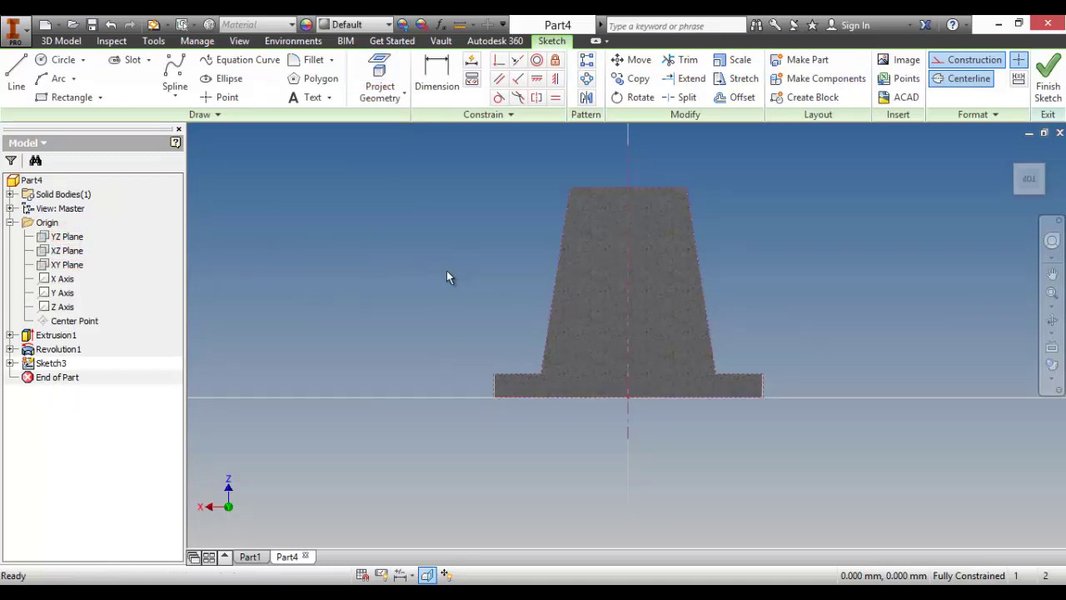
Step: With construction and centerline styles off, draw a slanted line about 52 mm long from inside the cone section down to the base edge
left_click(16, 76)
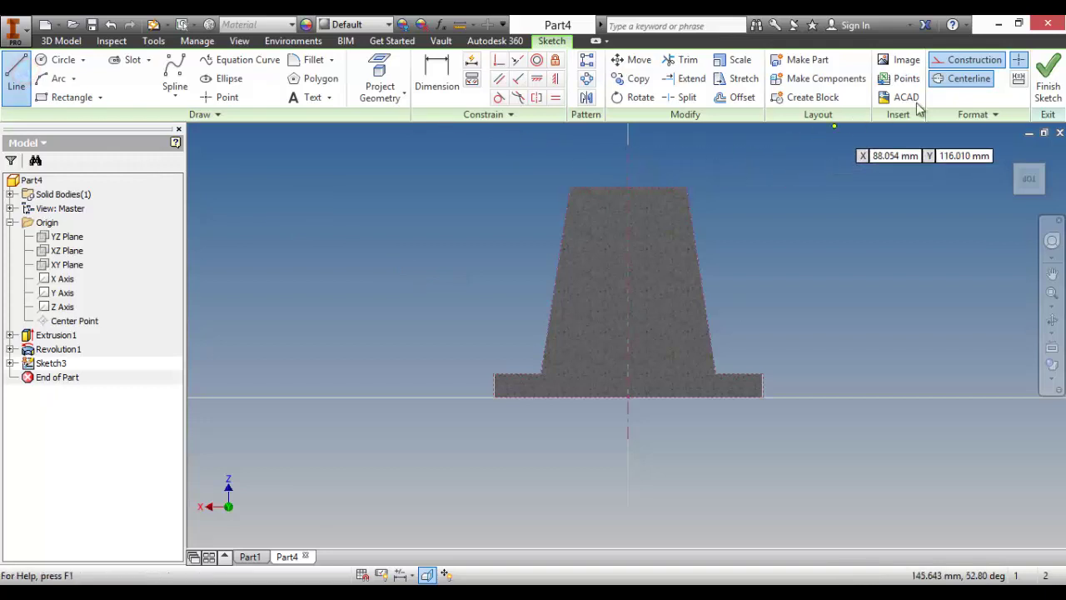
left_click(968, 60)
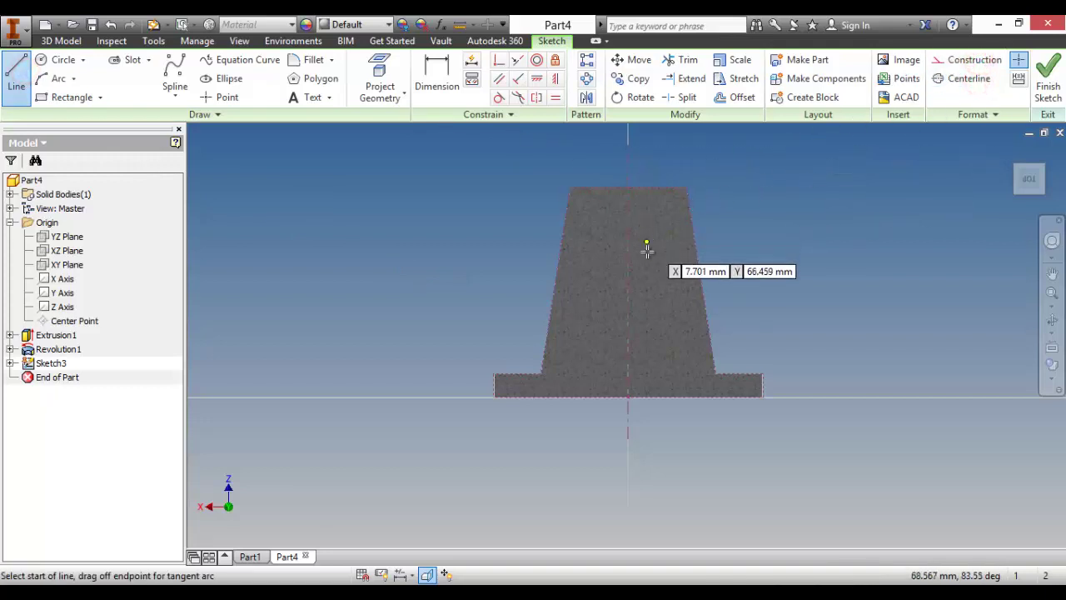
left_click(652, 280)
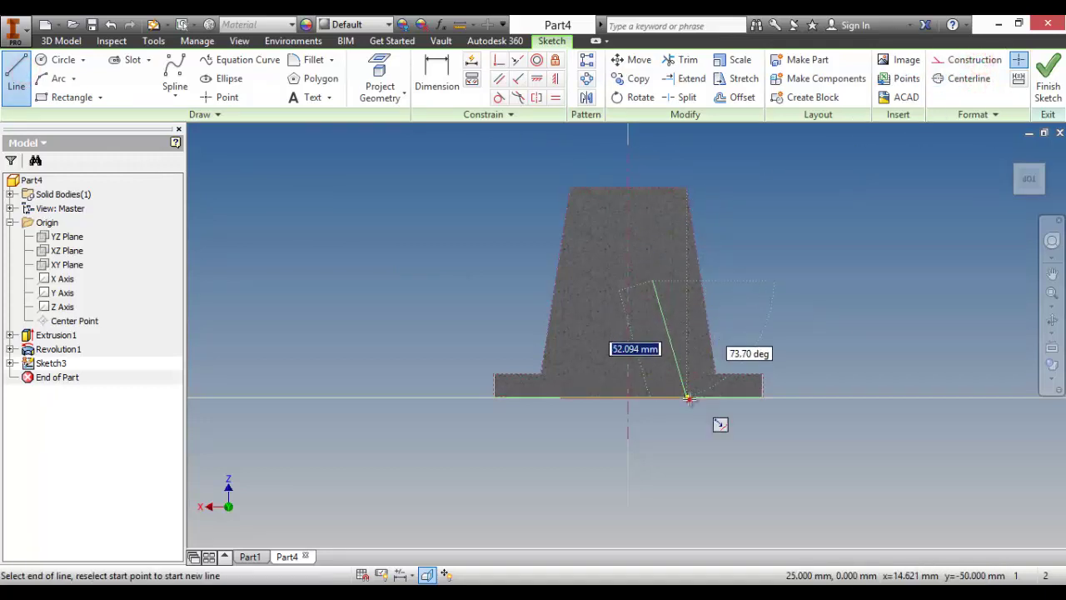
left_click(689, 399)
right_click(808, 325)
left_click(864, 325)
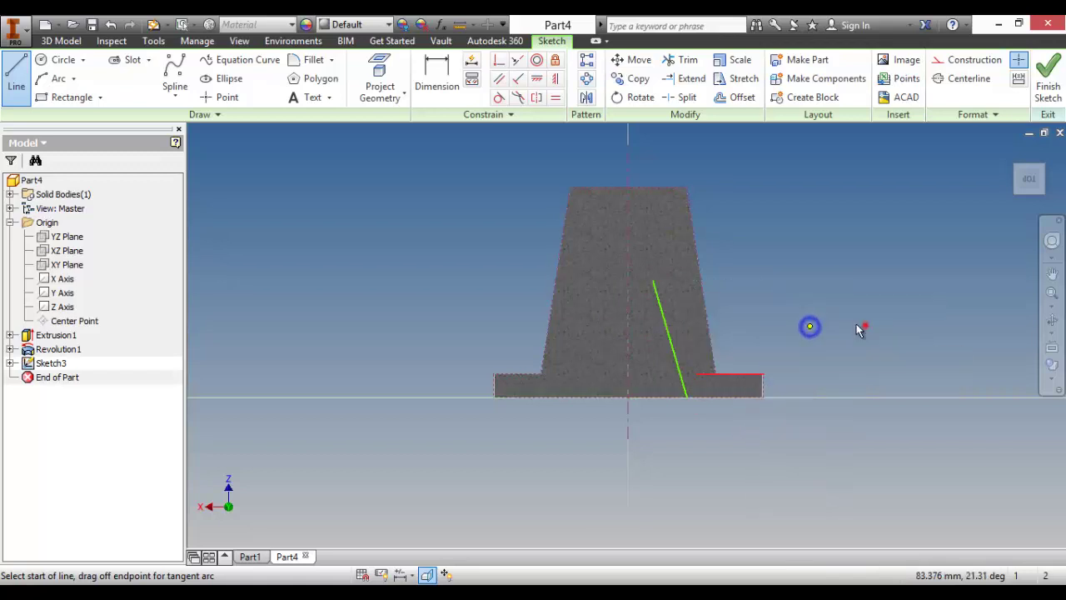
Step: Constrain the slanted line parallel to the cone's sloped outer edge on the same side
left_click(426, 74)
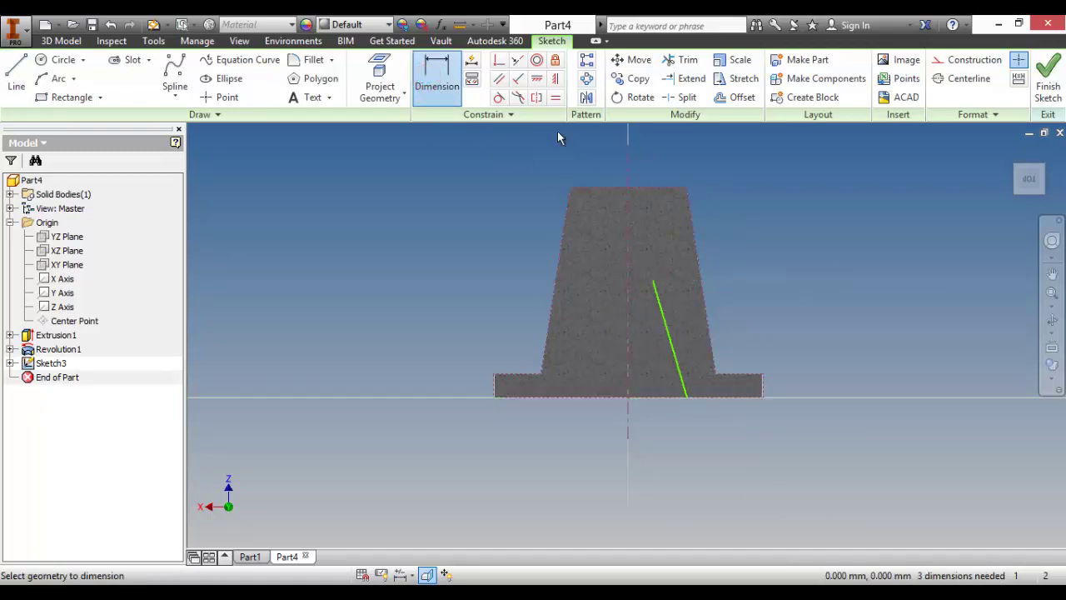
left_click(498, 78)
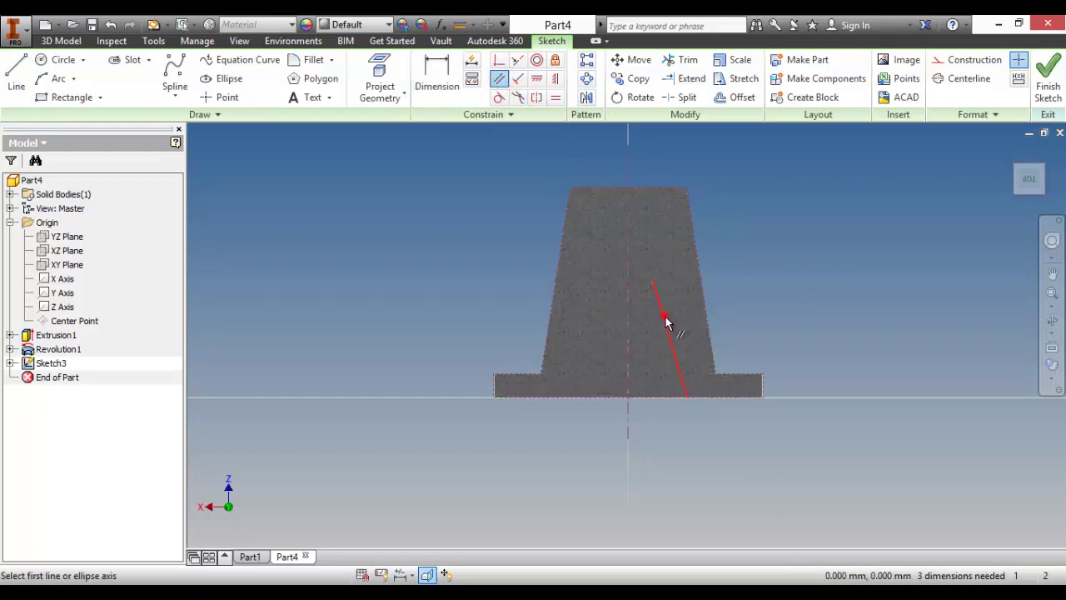
left_click(666, 323)
left_click(705, 302)
right_click(748, 275)
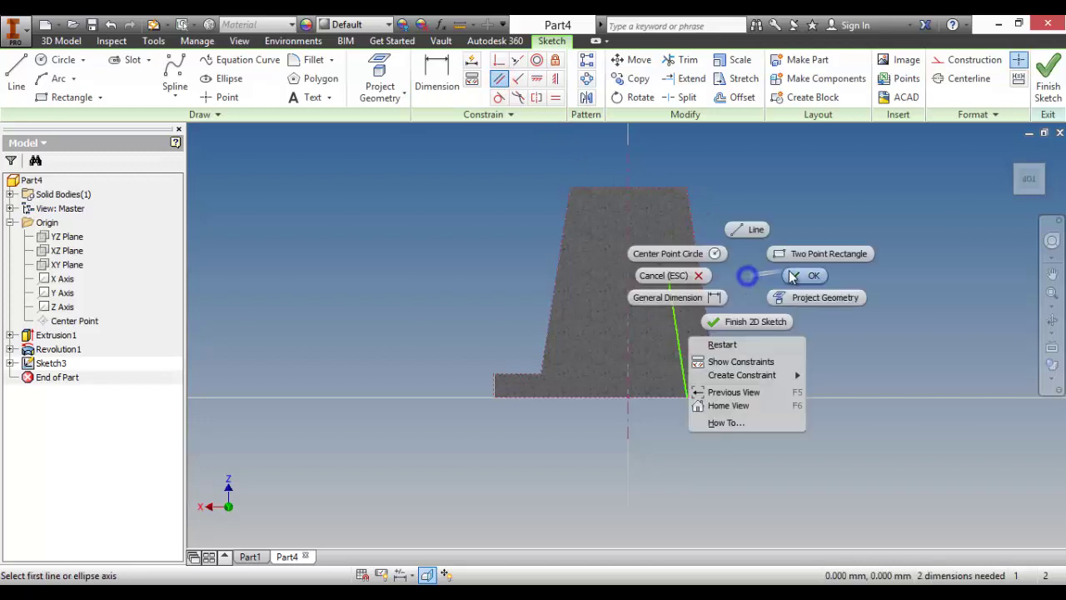
left_click(788, 268)
Step: Draw a horizontal line about 17 mm long from the slanted line's upper end to the centerline
left_click(455, 98)
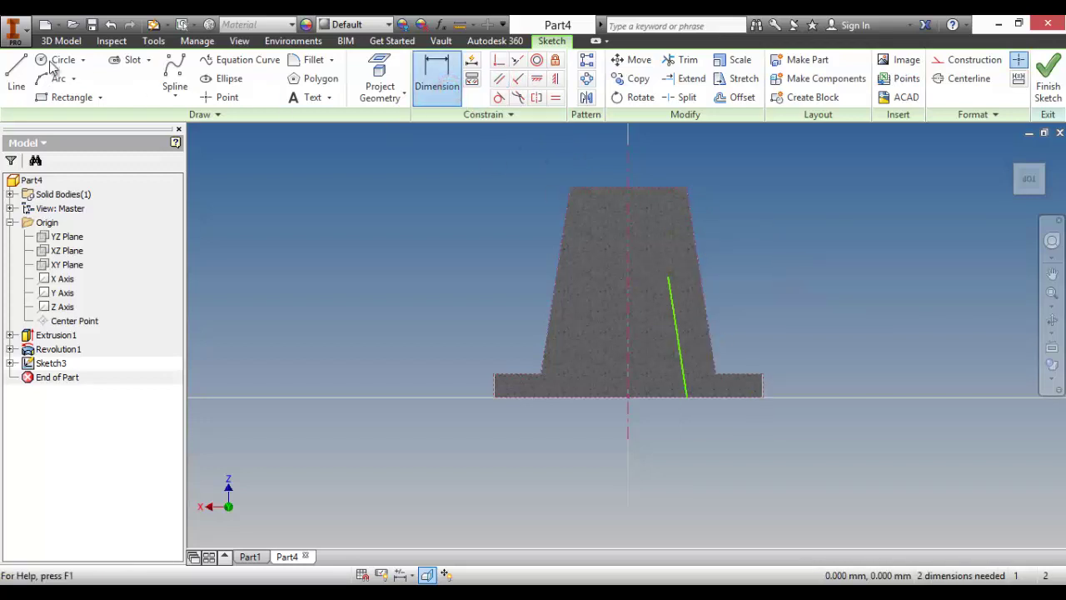
left_click(16, 75)
scroll(652, 296, "up", 3)
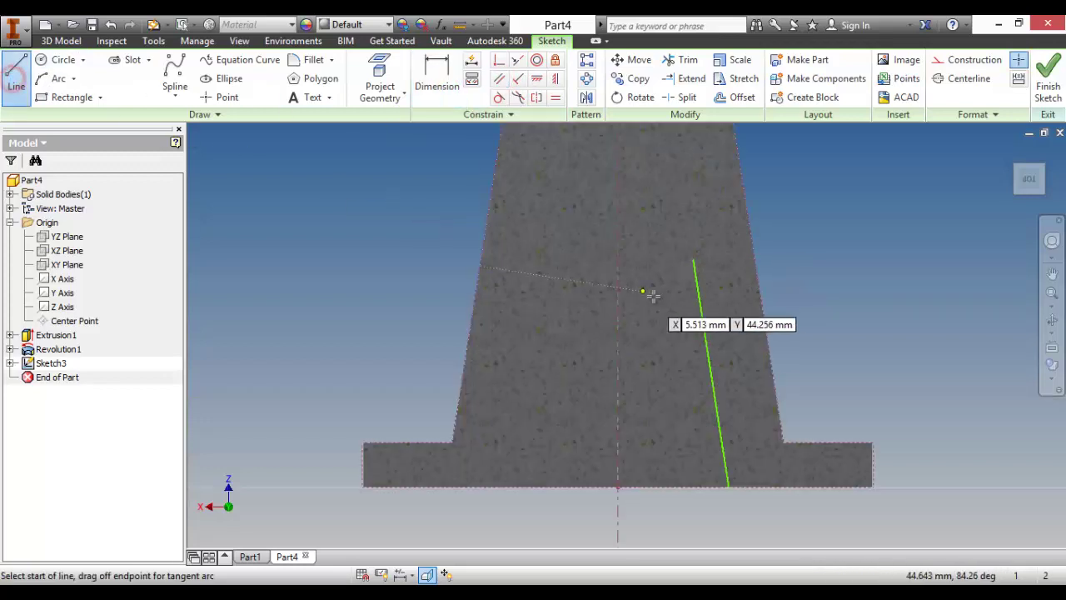
left_click(694, 260)
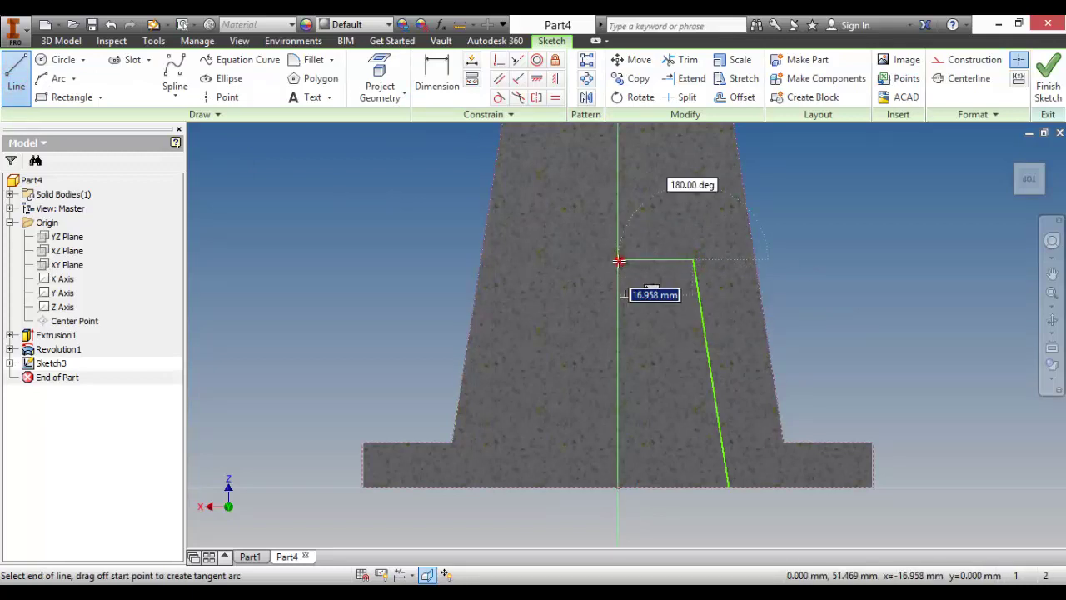
left_click(619, 260)
right_click_drag(683, 219, 746, 220)
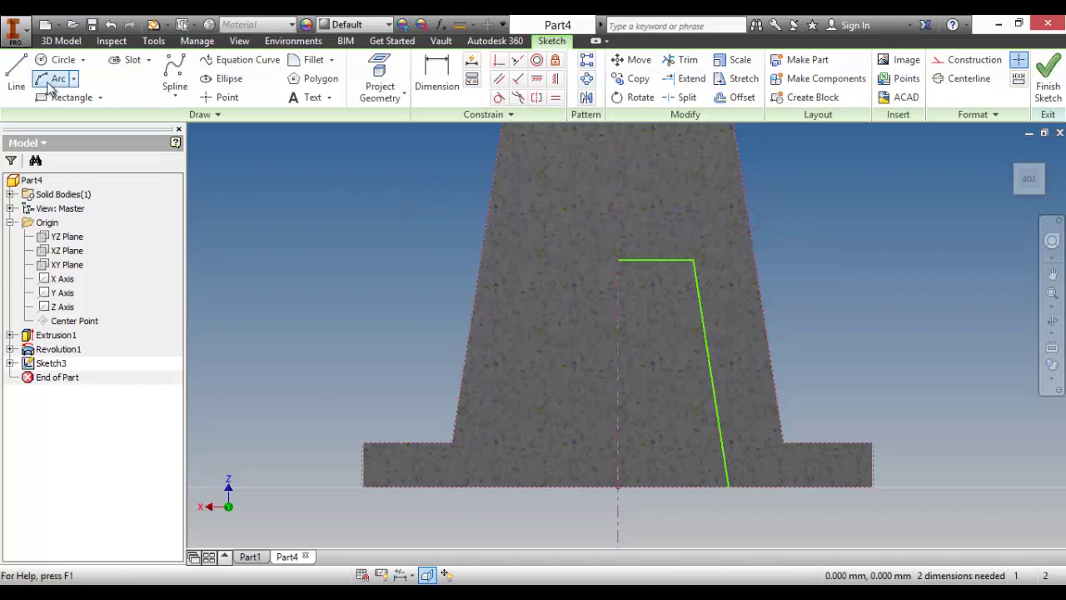
Step: Dimension the horizontal line at 45 mm above the base edge
left_click(426, 73)
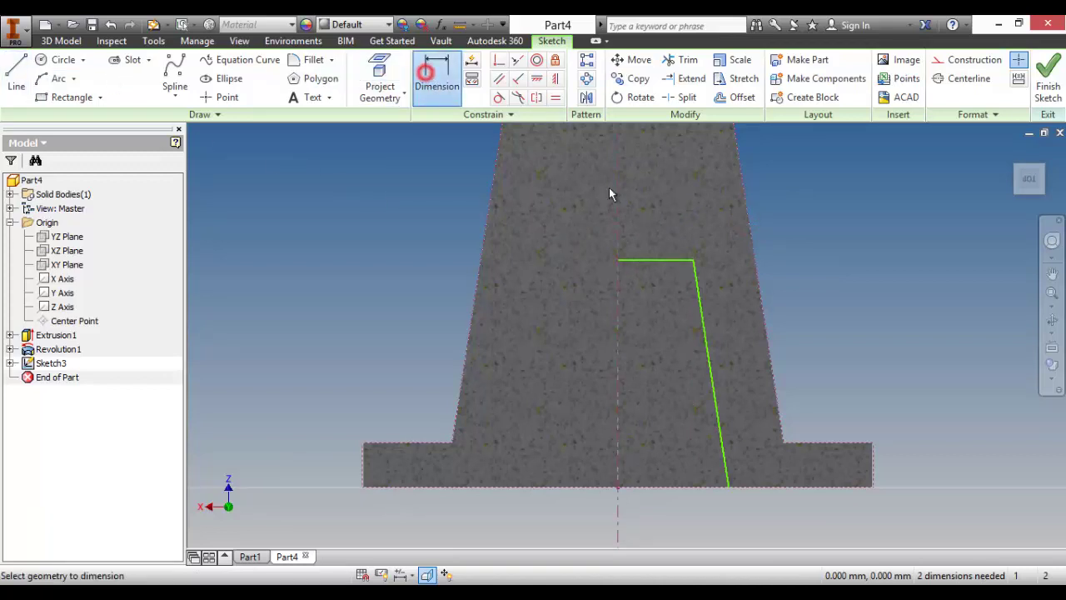
left_click(652, 260)
left_click(655, 487)
left_click(516, 364)
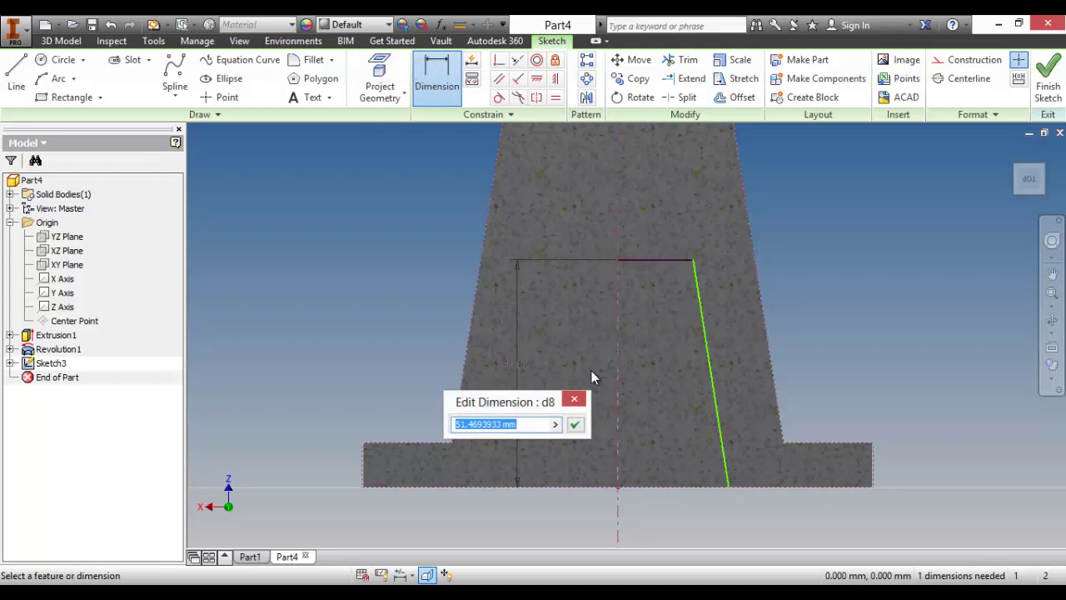
type("45")
key("Return")
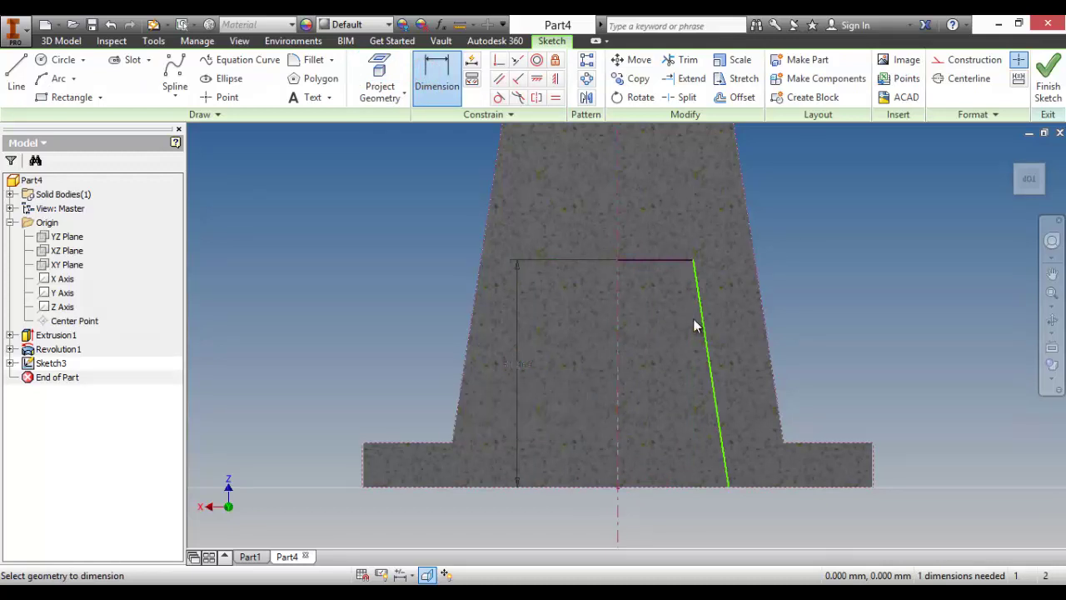
Step: Dimension the gap between the slanted line and the cone's sloped outer edge at 10 mm
left_click(702, 341)
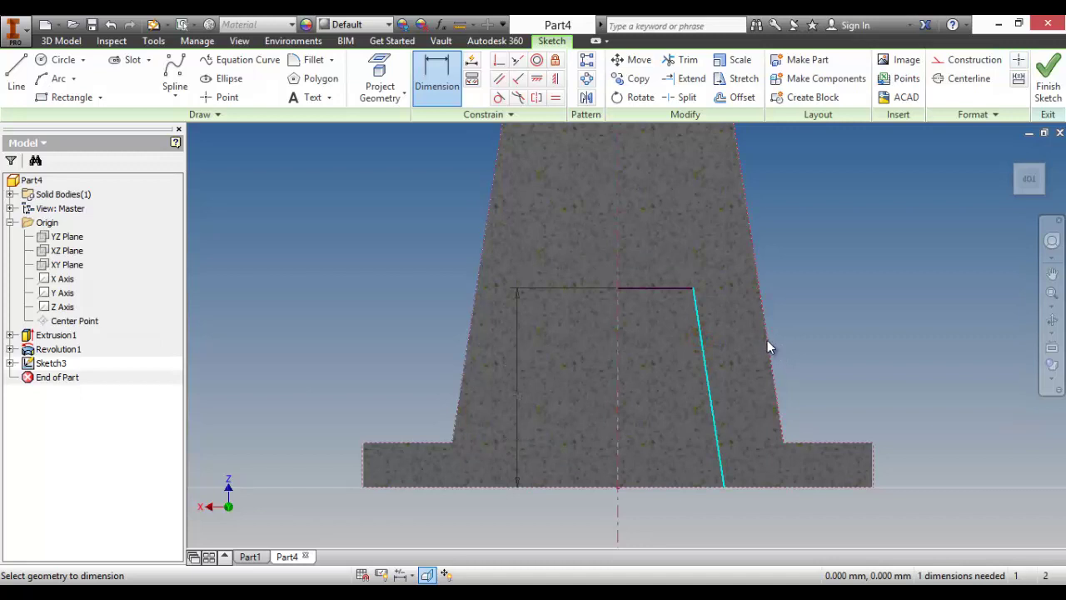
left_click(737, 353)
type("45")
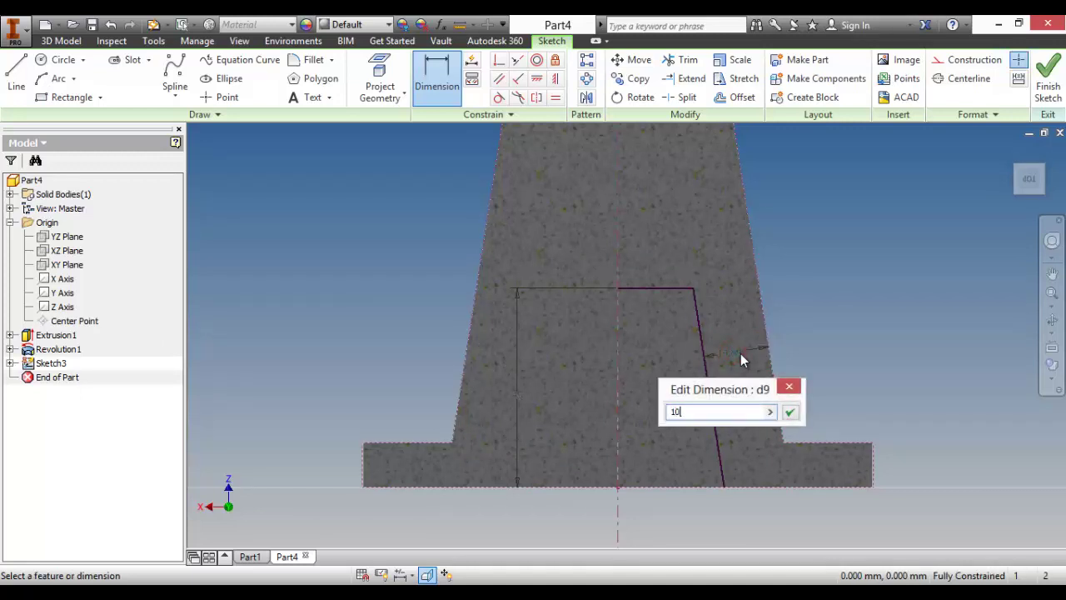
key("Return")
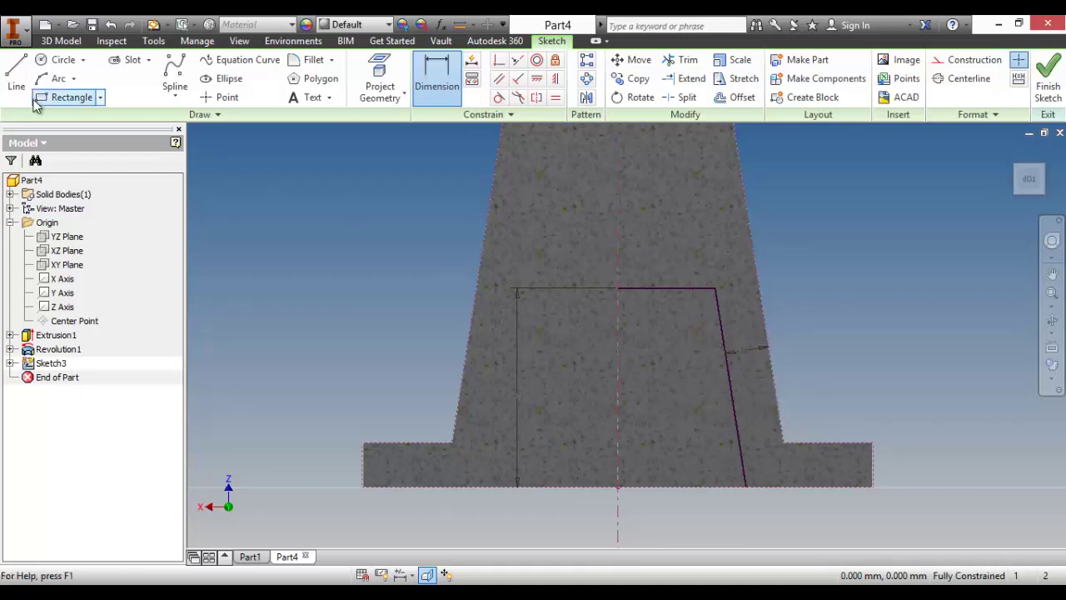
Step: Close the cavity profile with a line along the base edge to the origin and a vertical line along the centerline
left_click(15, 86)
left_click(745, 486)
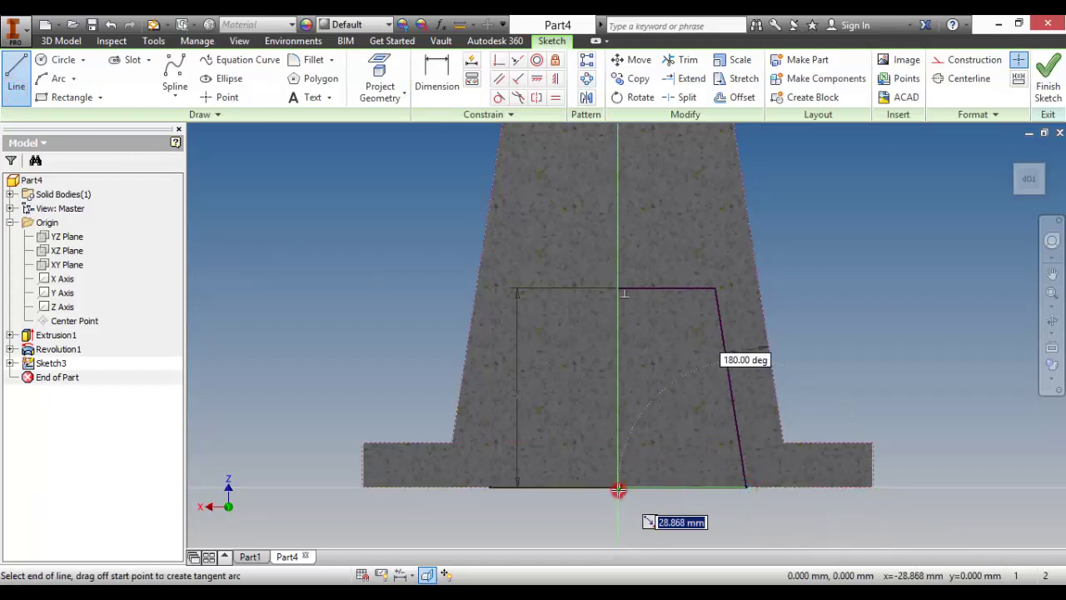
left_click(617, 490)
left_click(618, 290)
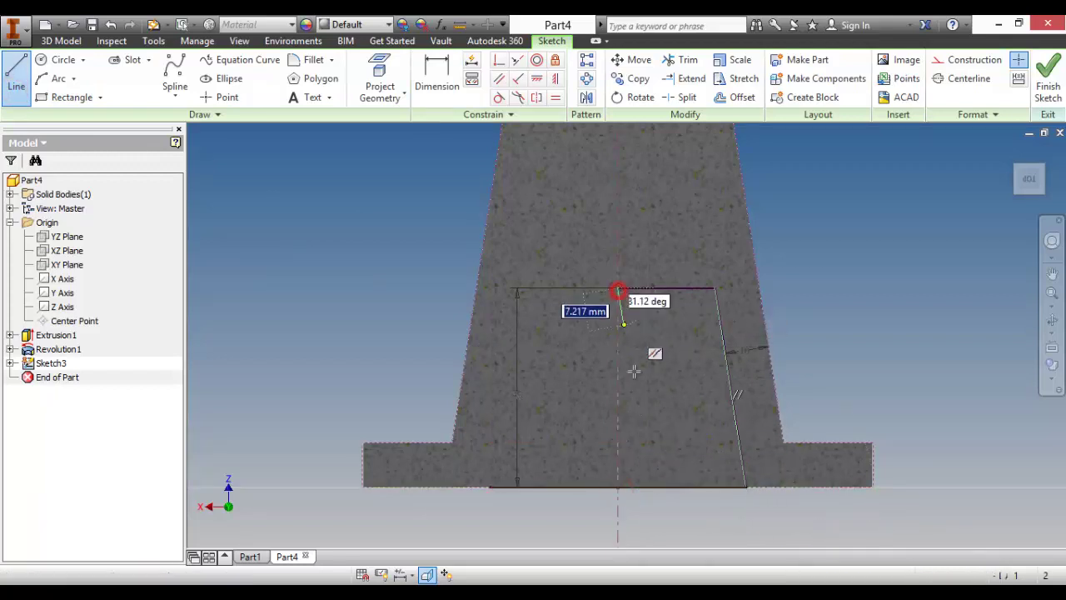
left_click(618, 487)
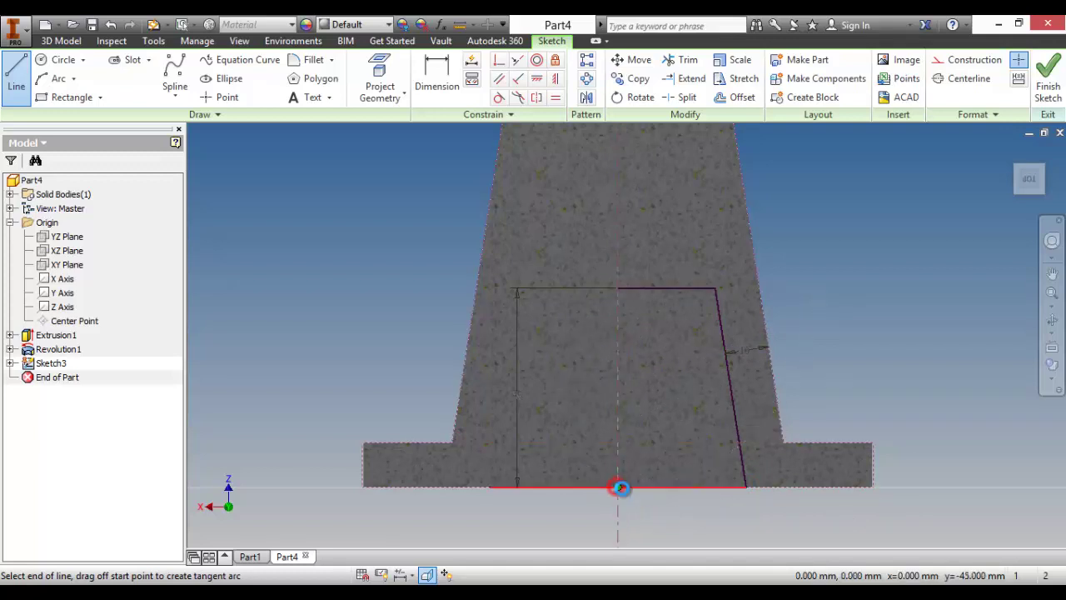
right_click(872, 330)
left_click(921, 331)
Step: Finish the sketch and try to select the inner cavity profile for a full Revolve
left_click(1047, 83)
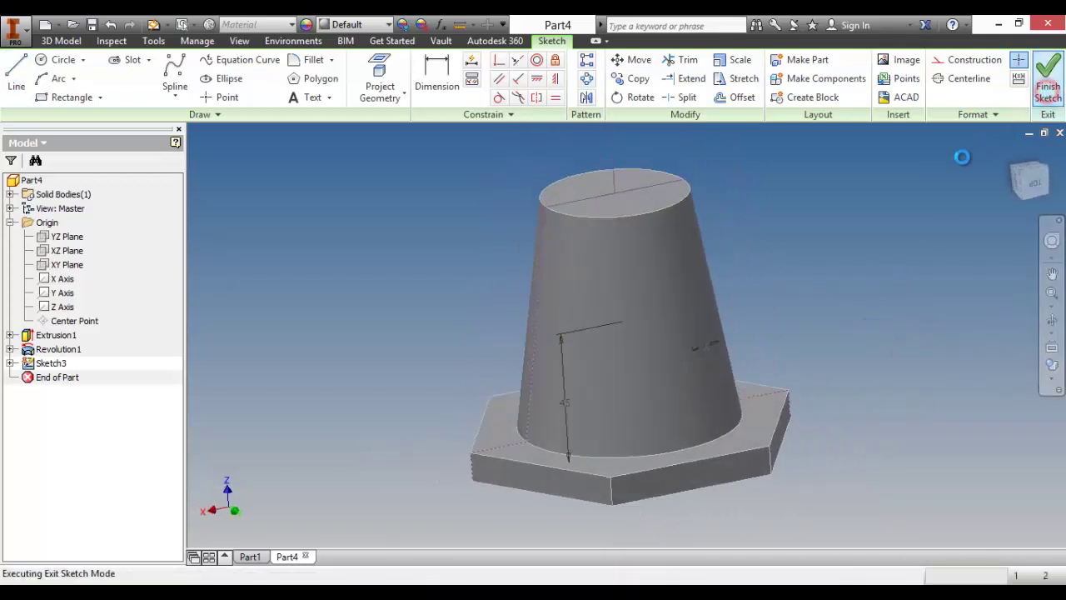
left_click(165, 73)
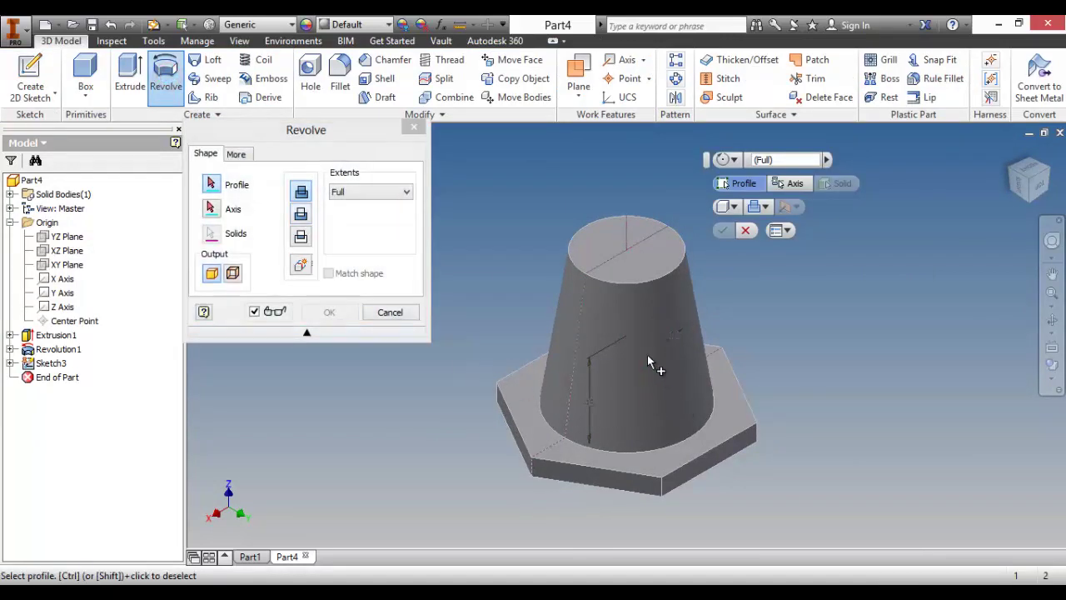
left_click(629, 376)
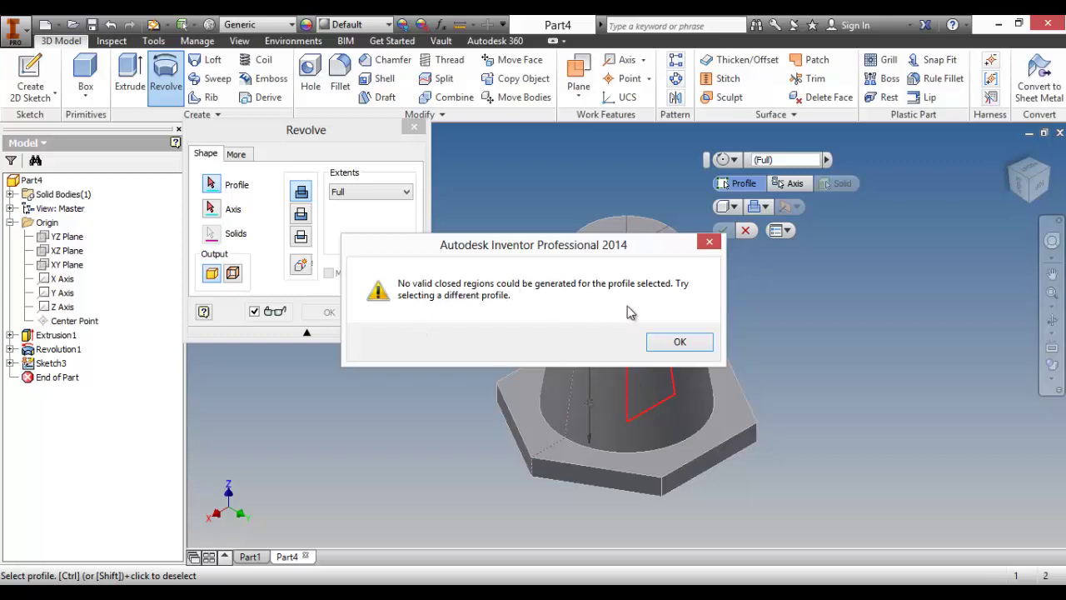
left_click(680, 345)
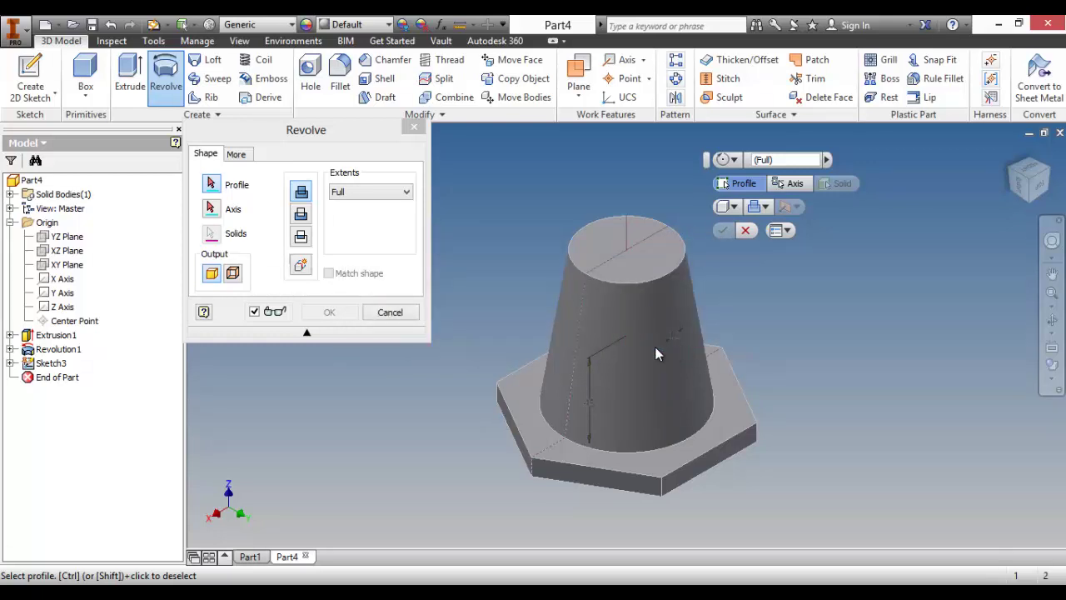
middle_click_drag(685, 359, 618, 309, "shift")
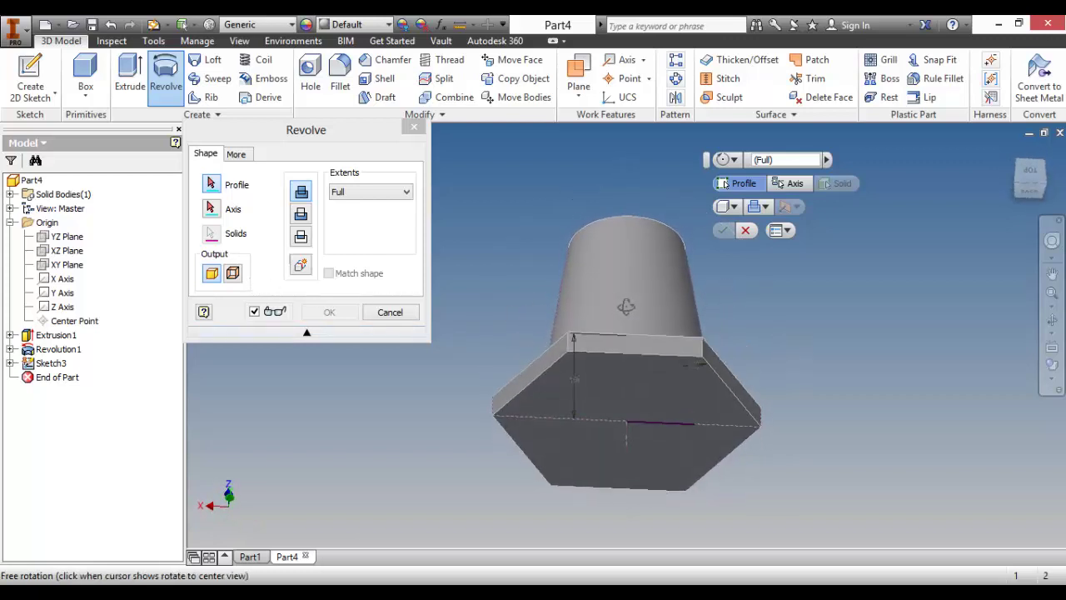
left_click(389, 313)
Step: Reopen the inner cavity profile sketch for editing
double_click(52, 364)
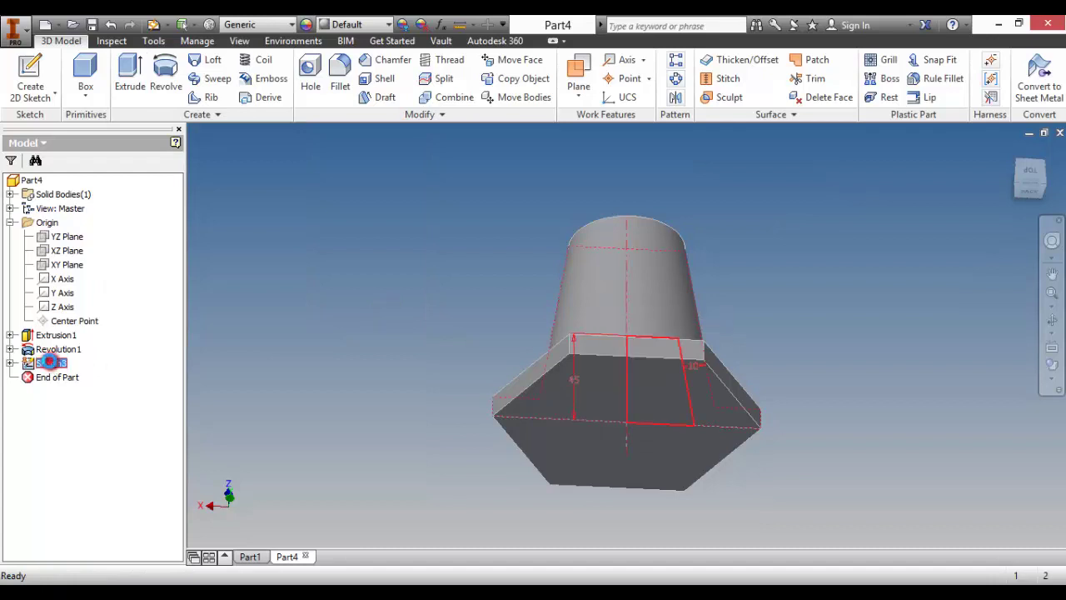
scroll(666, 433, "up", 10)
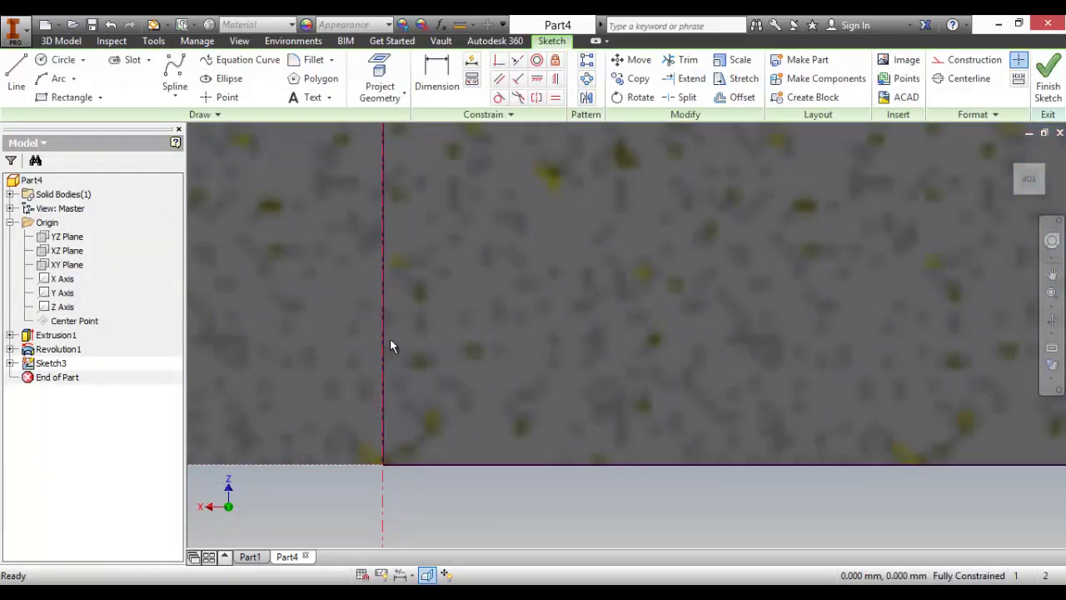
scroll(600, 377, "down", 4)
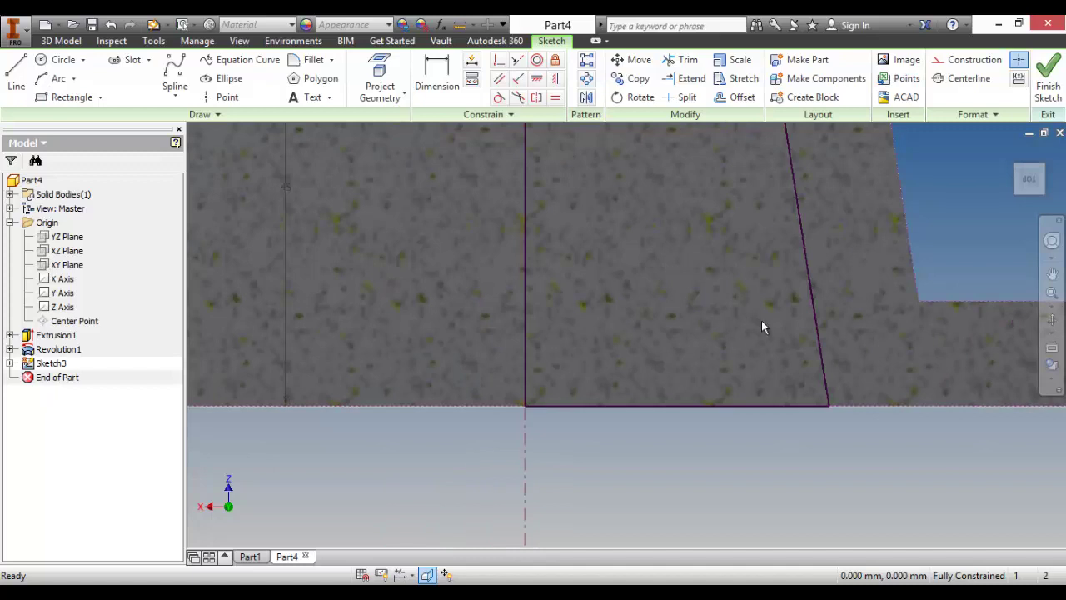
Step: Try to close the cavity profile with Close Loop, using the slanted line and the base line
right_click(815, 320)
left_click(785, 380)
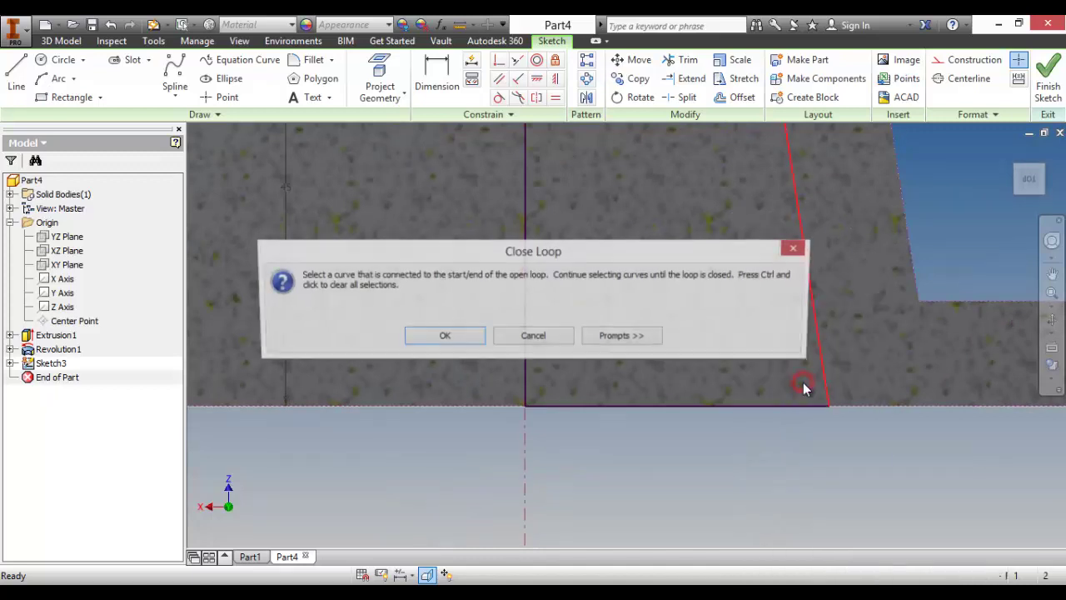
left_click(444, 337)
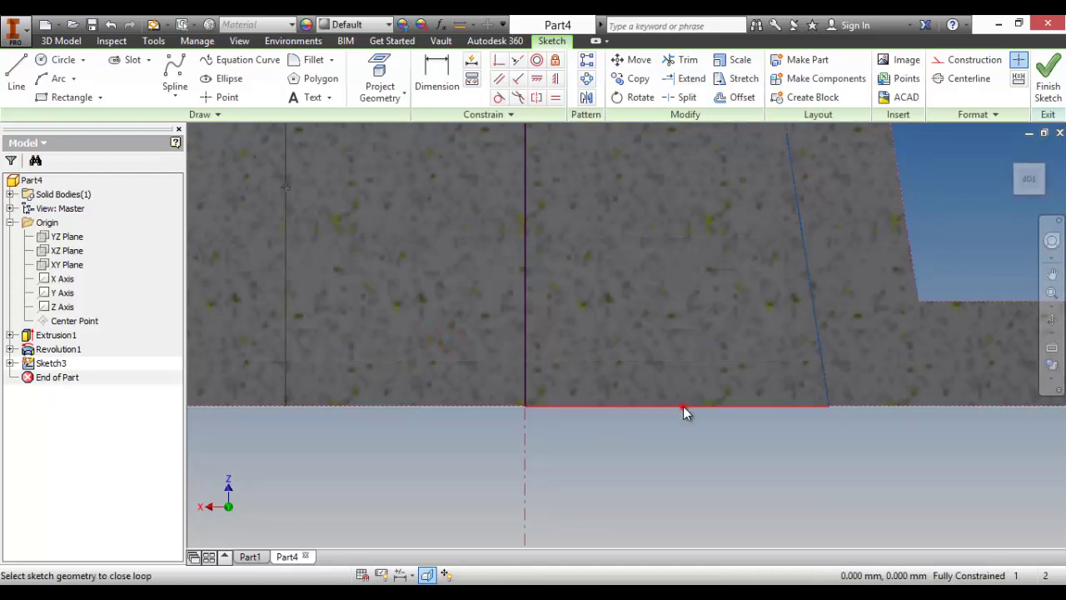
left_click(683, 406)
left_click(591, 342)
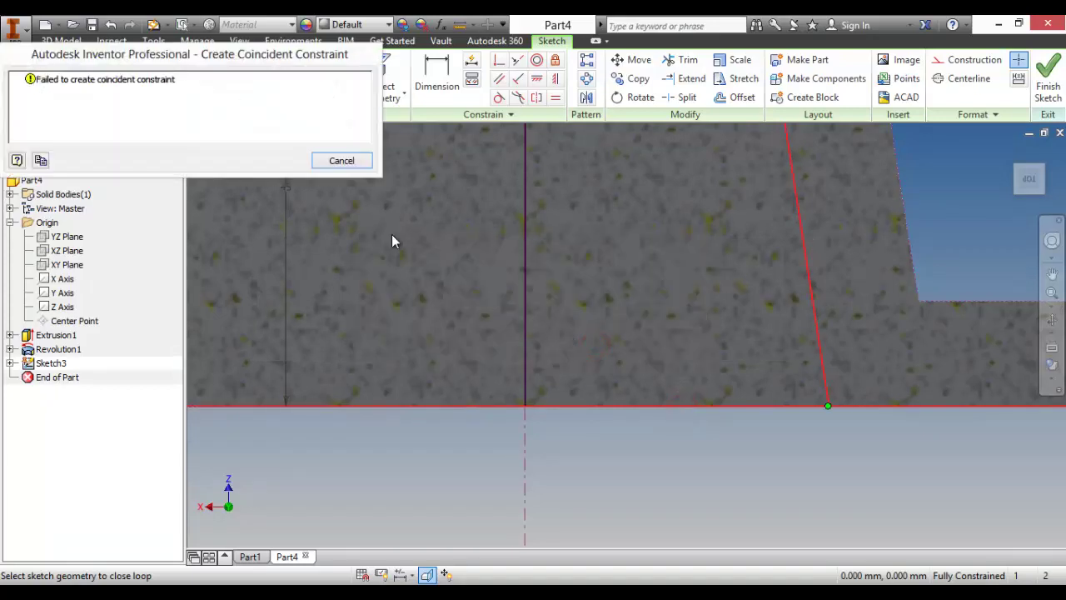
left_click(341, 161)
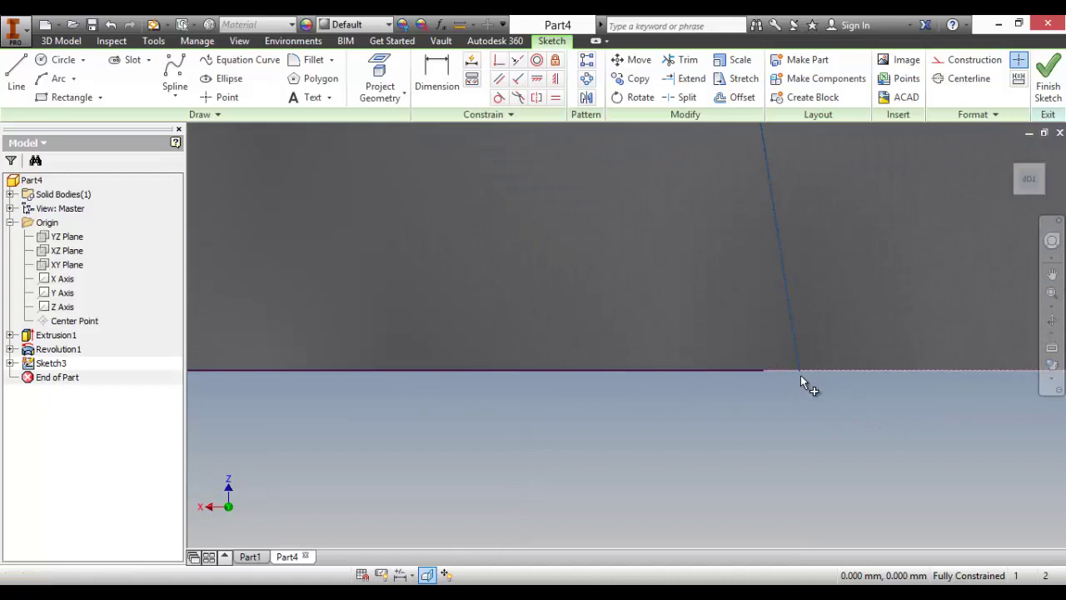
Step: Try to extend the short base line to the slanted line's lower endpoint
left_click(798, 373)
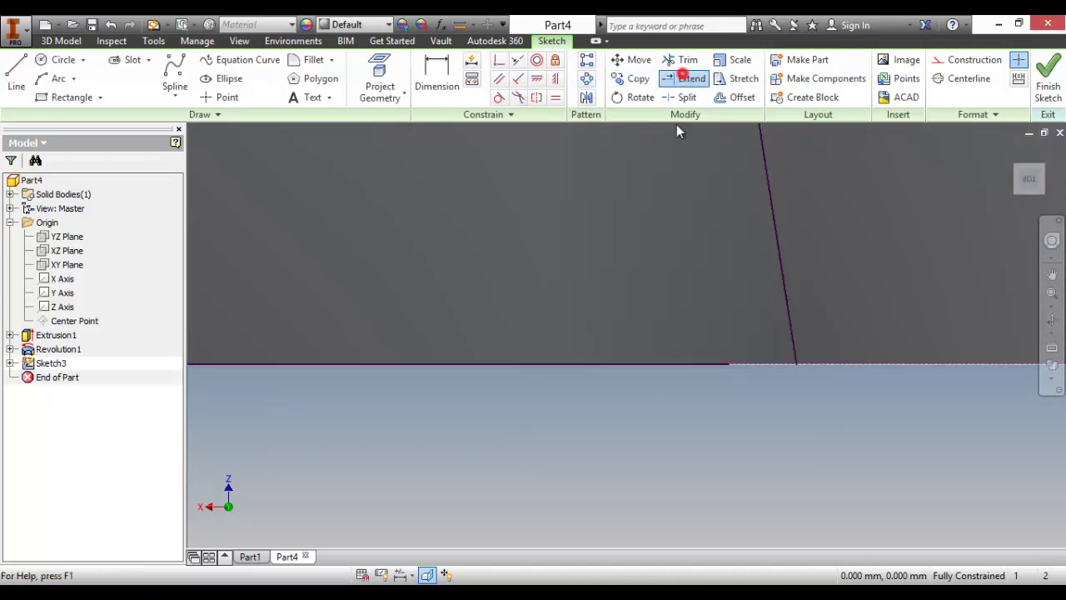
left_click(684, 78)
left_click(683, 362)
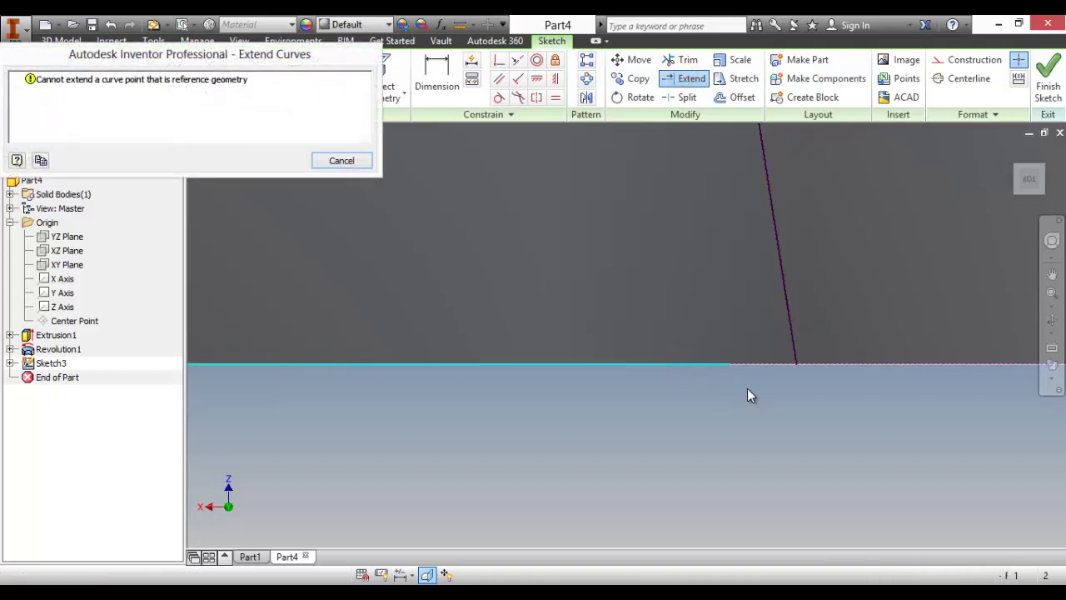
key("Escape")
key("Escape")
right_click(713, 389)
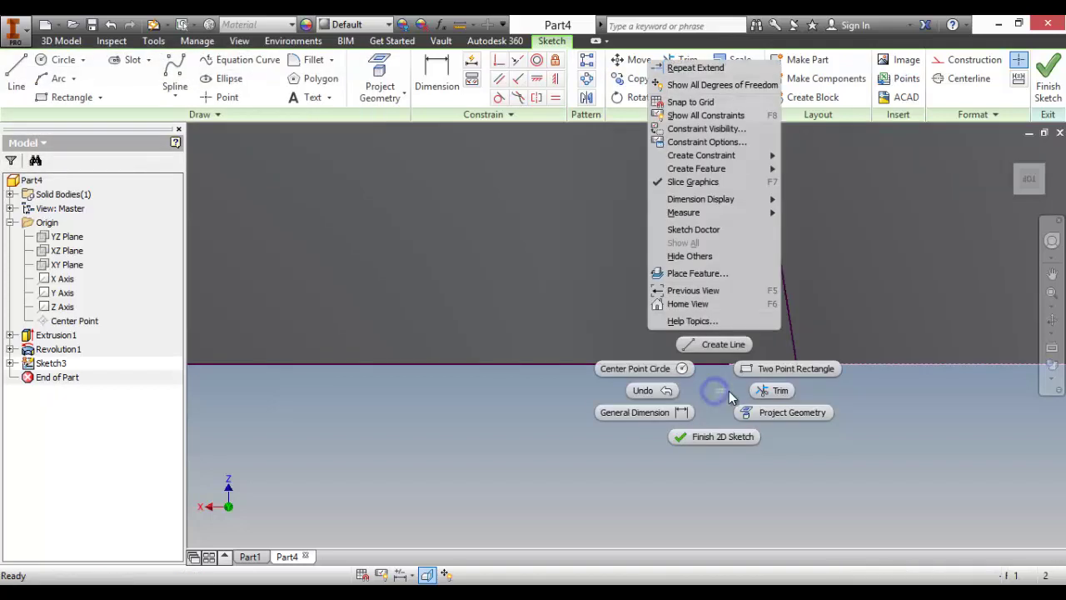
key("Escape")
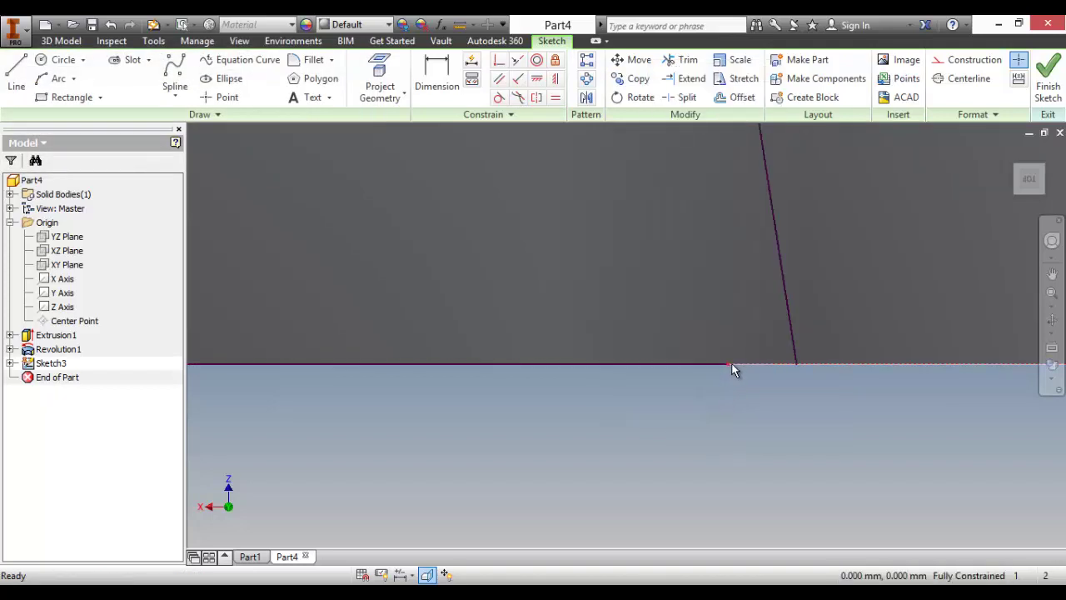
mouse_move(729, 370)
left_mouse_down()
mouse_move(802, 374)
mouse_move(797, 367)
left_mouse_up()
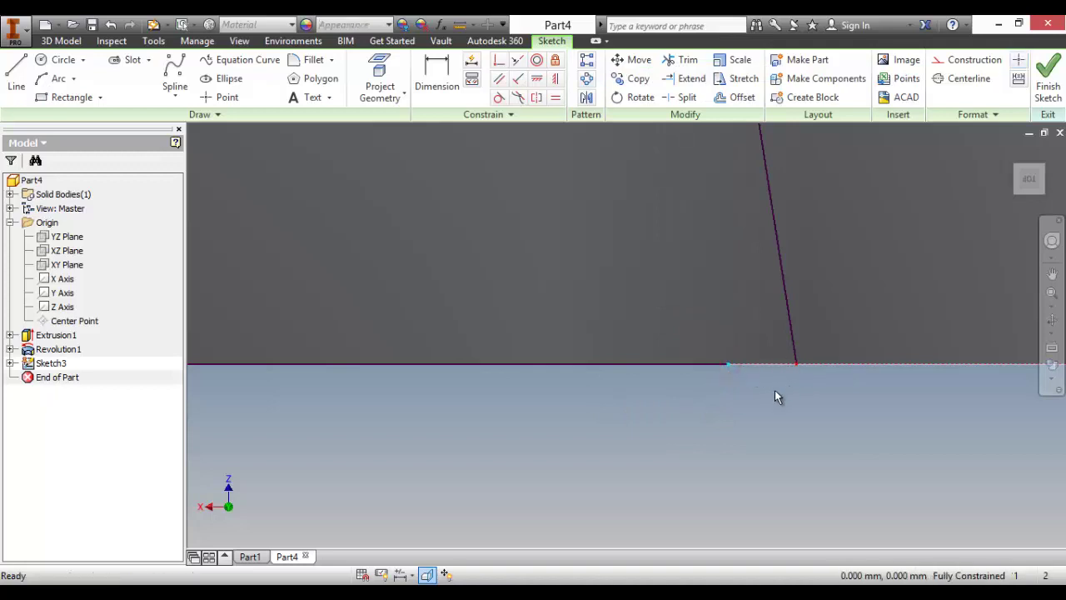
Step: Delete the short base line and redraw it from the slanted line's lower endpoint to the origin
left_click(712, 363)
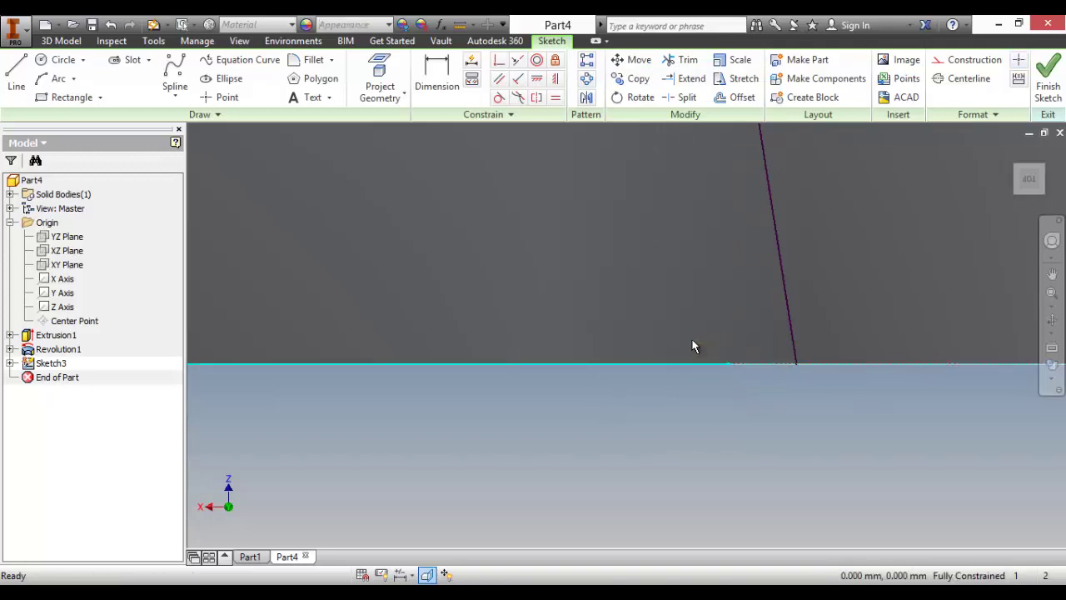
left_click(690, 344)
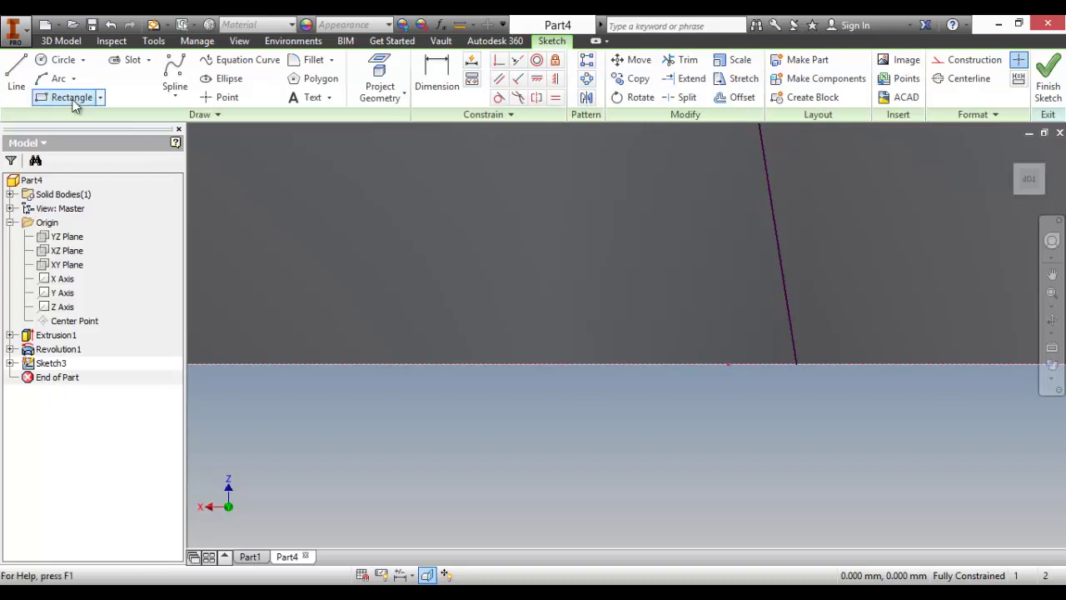
left_click(16, 75)
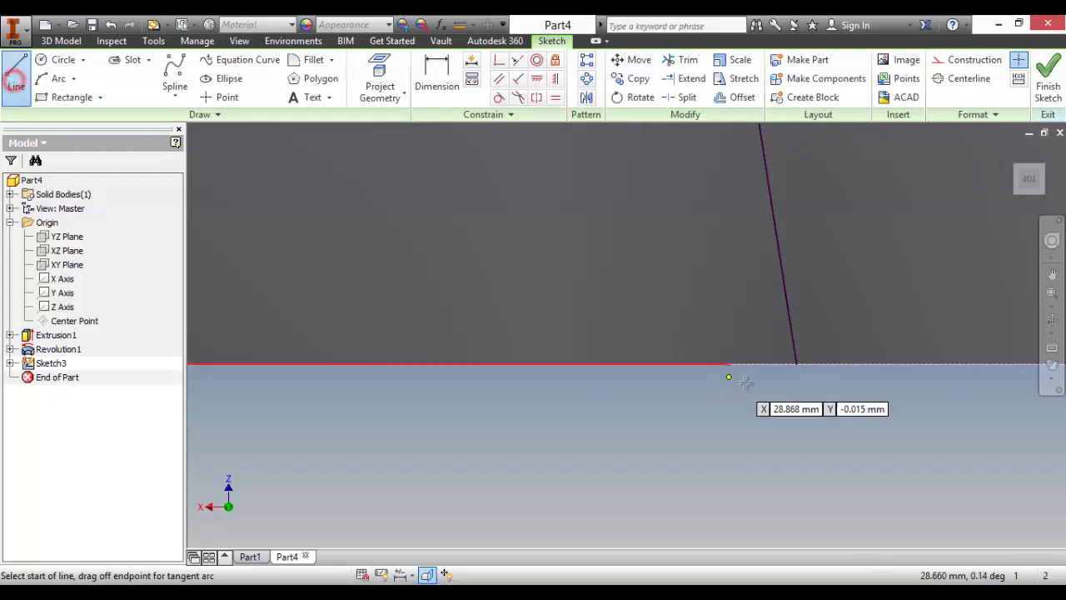
left_click(795, 364)
scroll(785, 411, "up", 2)
scroll(633, 425, "up", 1)
middle_click_drag(634, 423, 870, 391)
scroll(670, 412, "up", 6)
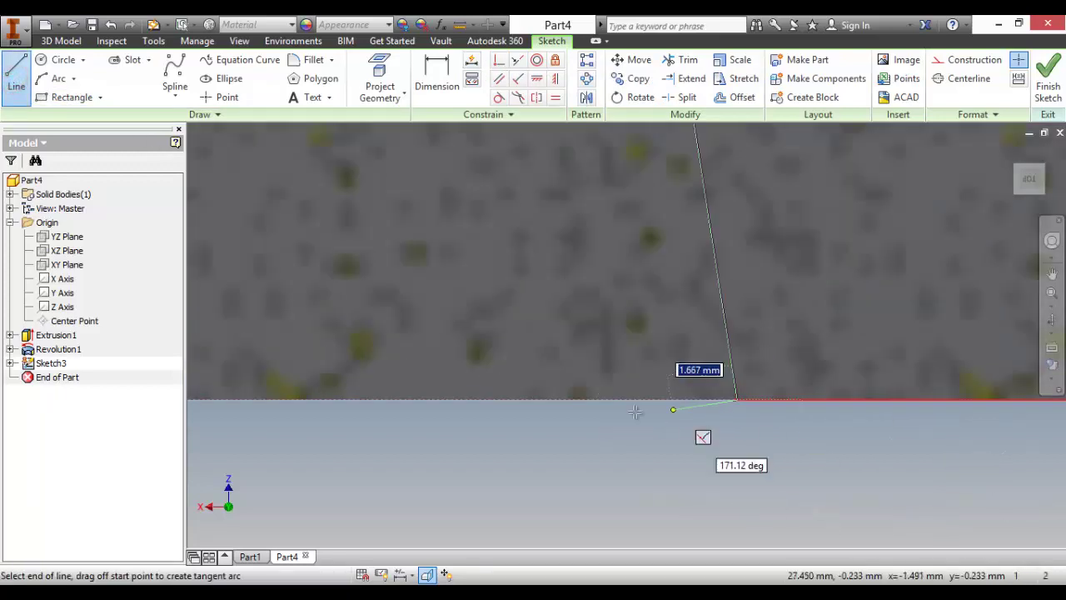
middle_click_drag(545, 425, 766, 382)
scroll(512, 408, "down", 2)
mouse_move(531, 398)
middle_mouse_down()
mouse_move(561, 339)
mouse_move(600, 301)
middle_mouse_up()
left_click(602, 259)
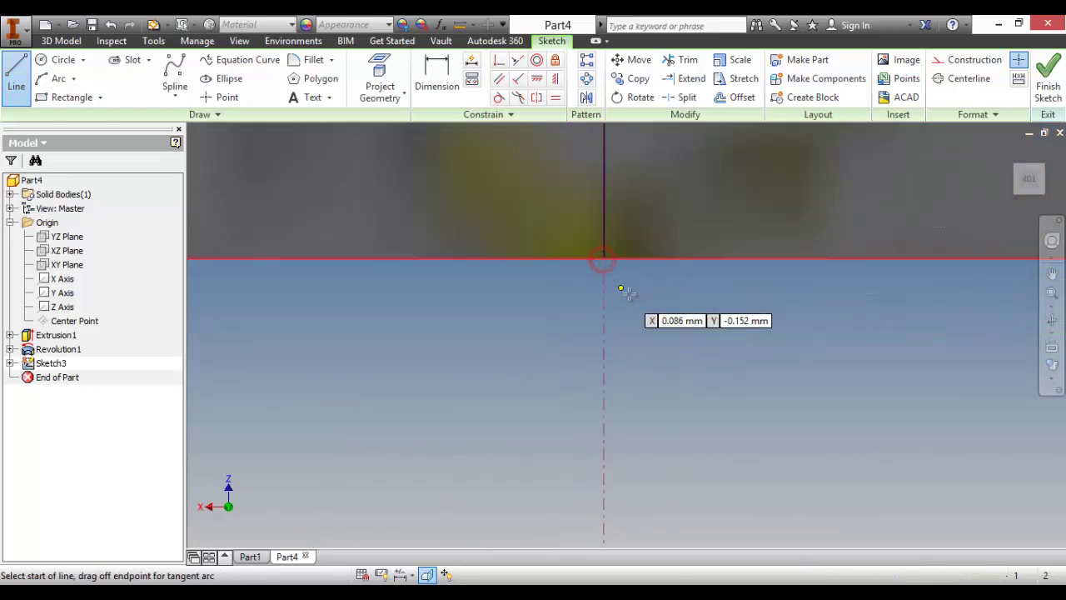
right_click(649, 305)
left_click(695, 305)
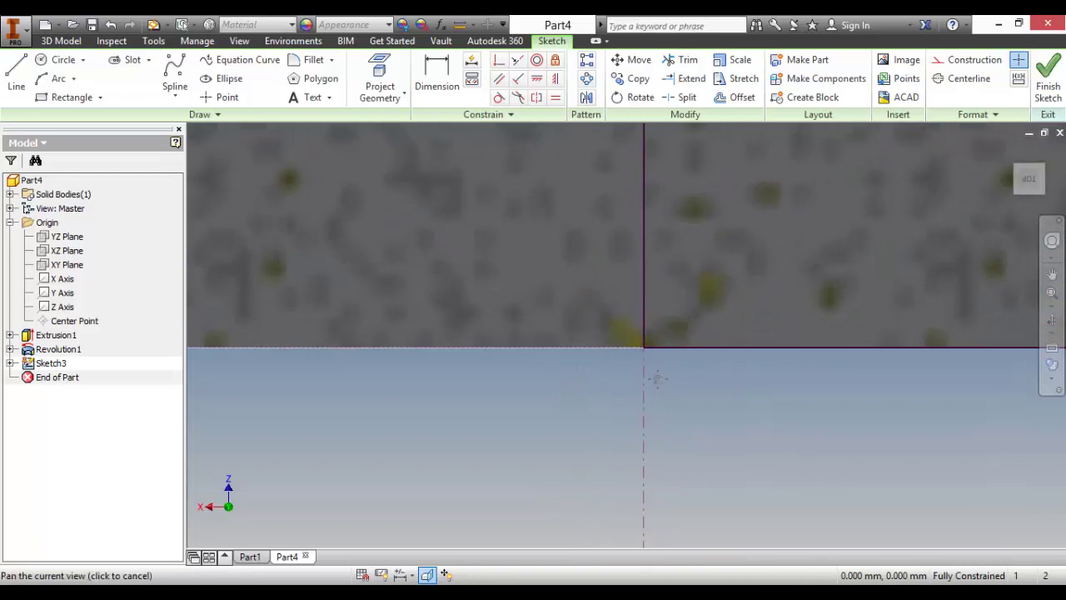
Step: Finish the sketch and cut the inner cavity with a full Revolve of the closed profile about the centerline
left_click(1048, 83)
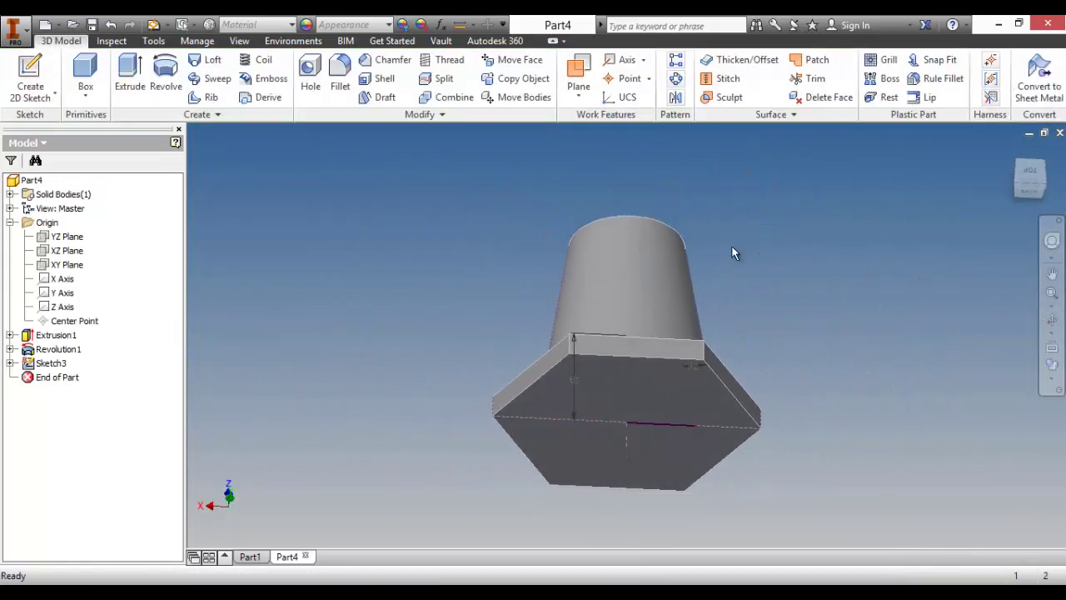
left_click(165, 76)
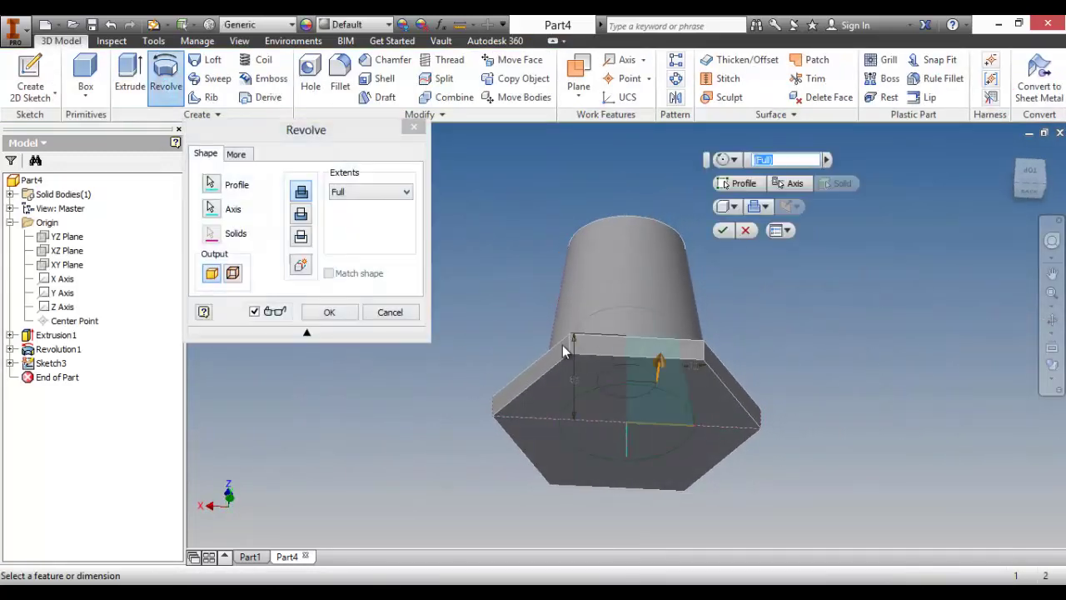
key("F4")
left_click_drag(592, 307, 651, 359)
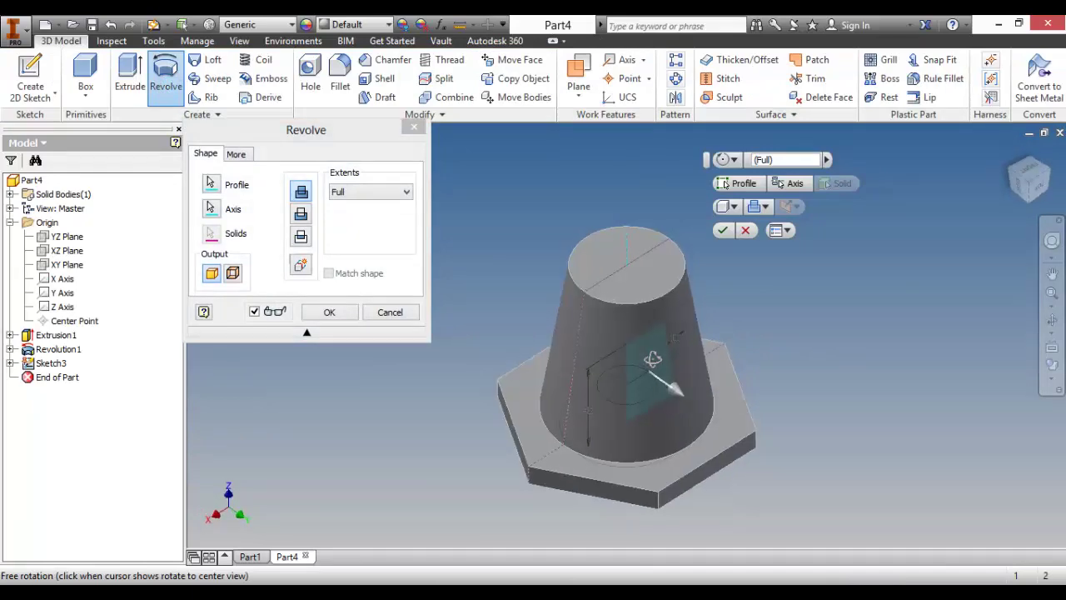
middle_click_drag(652, 360, 657, 370, "shift")
left_click(302, 215)
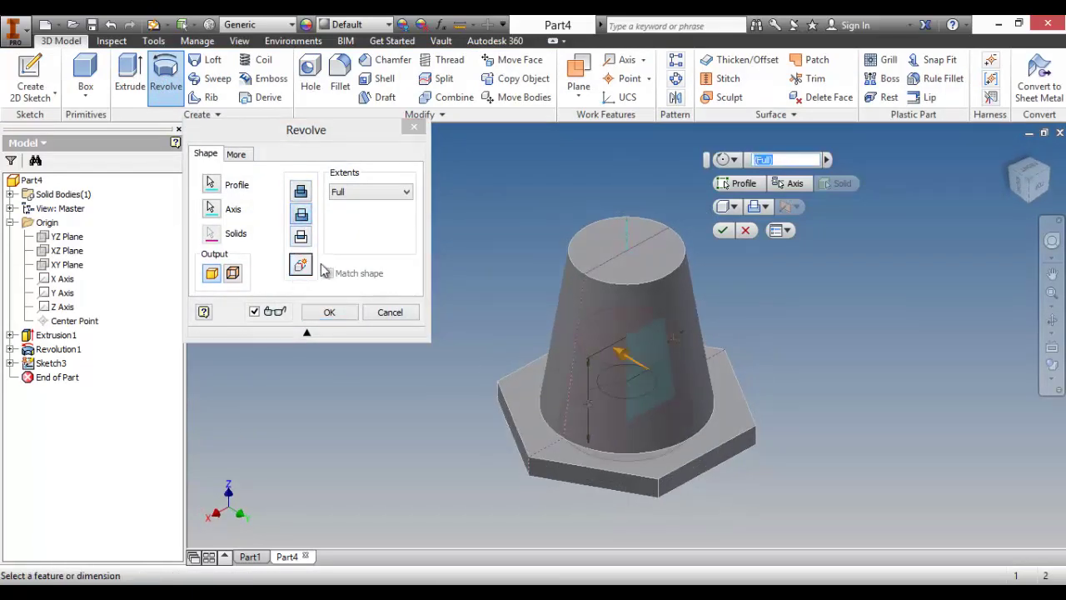
left_click(329, 314)
mouse_move(625, 359)
middle_mouse_down("shift")
mouse_move(602, 254)
mouse_move(631, 354)
middle_mouse_up("shift")
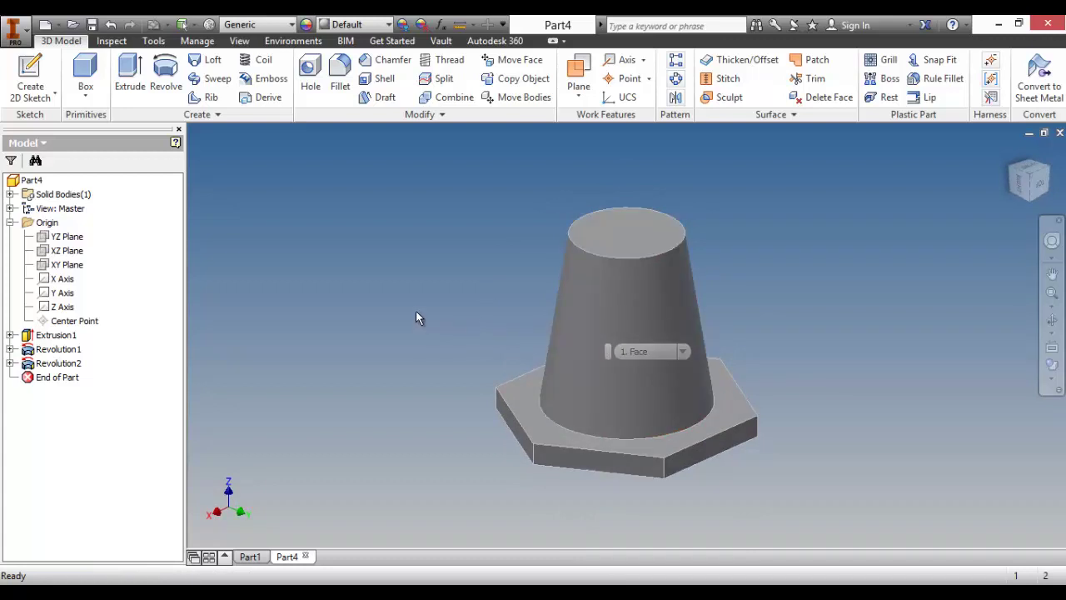
Step: Start a hole on the cone's top face, placed concentric with the face's circular edge
left_click(321, 71)
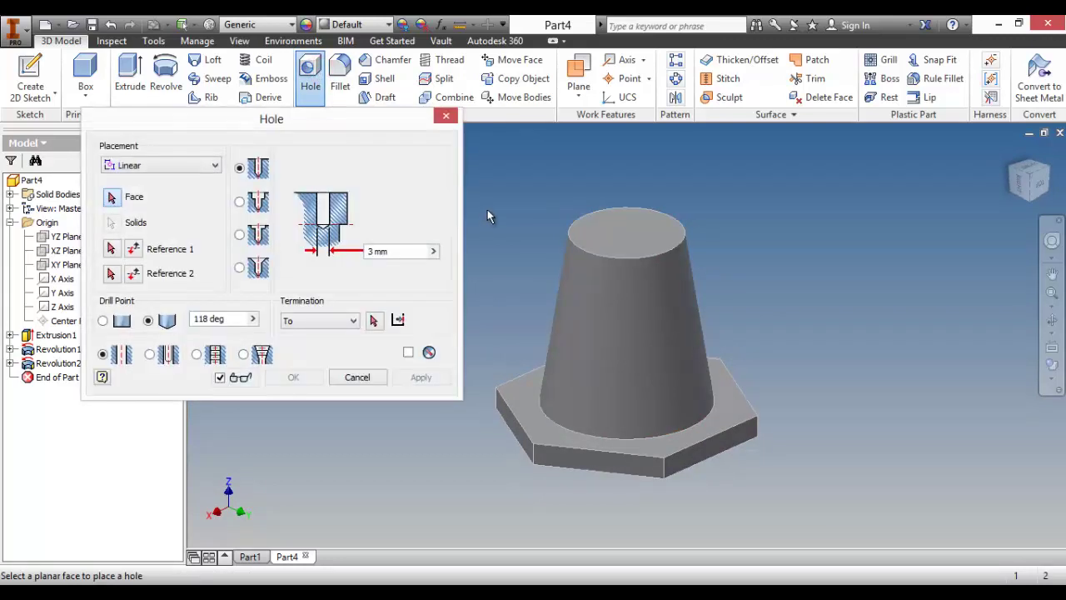
left_click(629, 238)
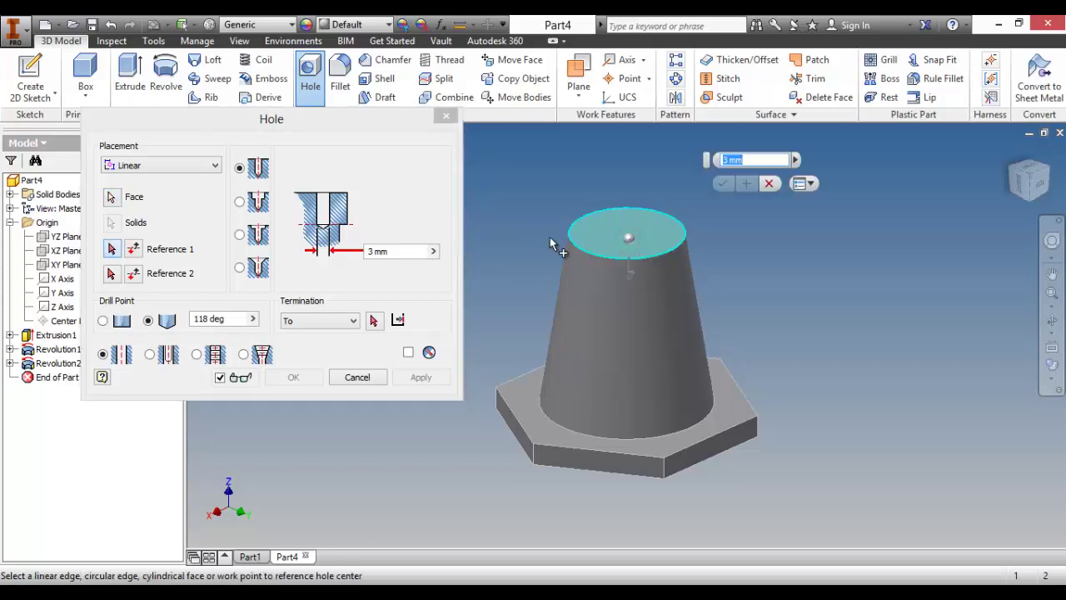
key("F4")
left_click_drag(675, 276, 658, 298)
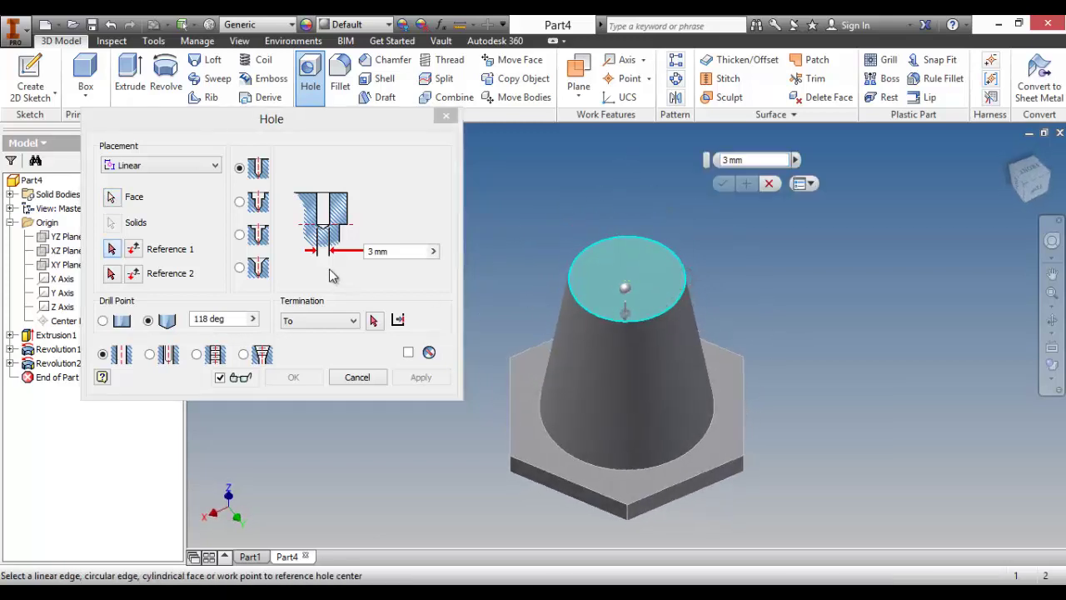
left_click(204, 167)
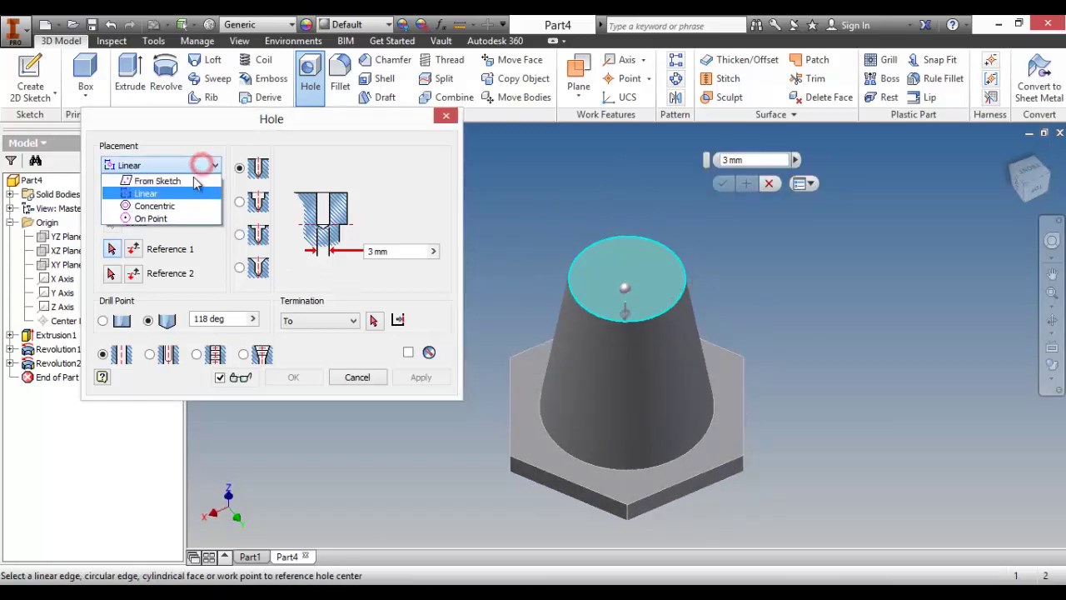
left_click(171, 204)
left_click(643, 254)
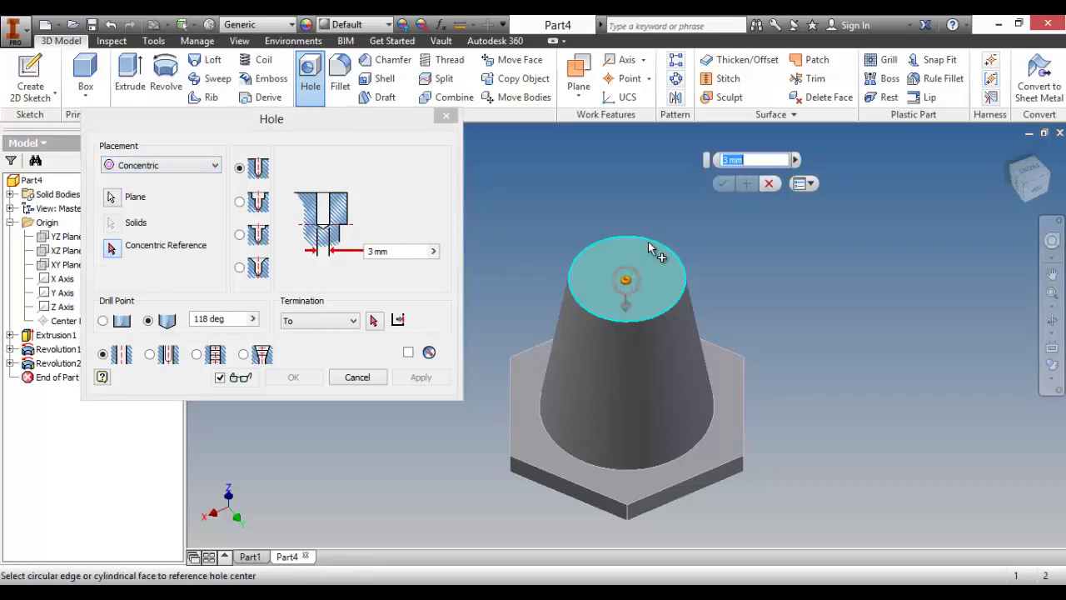
left_click(632, 241)
Step: Set the hole's diameter to 25 mm with Through All termination and create it
left_click(396, 251)
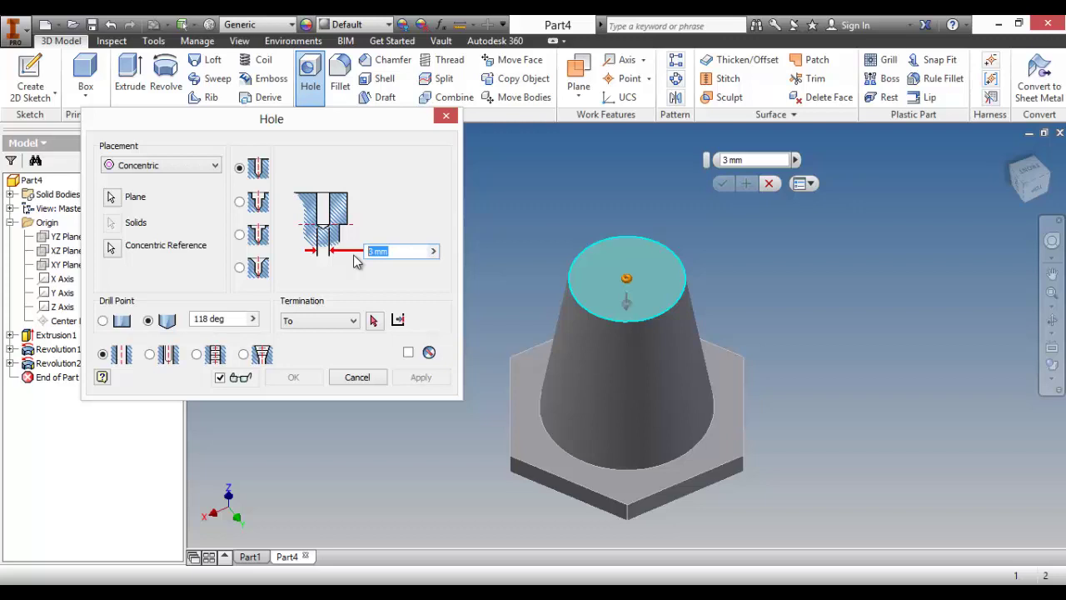
type("25")
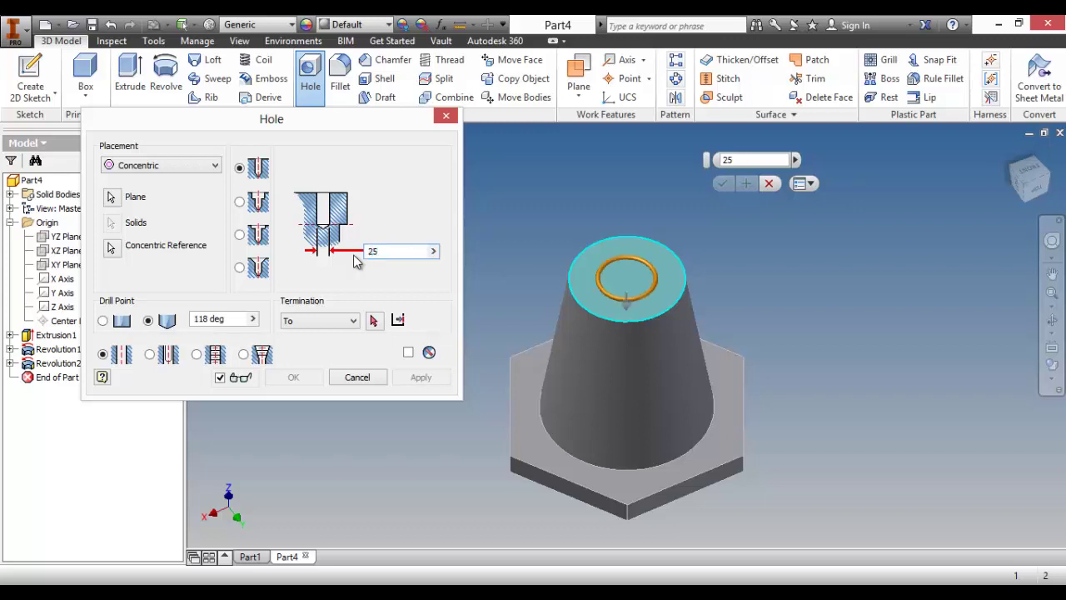
left_click(350, 322)
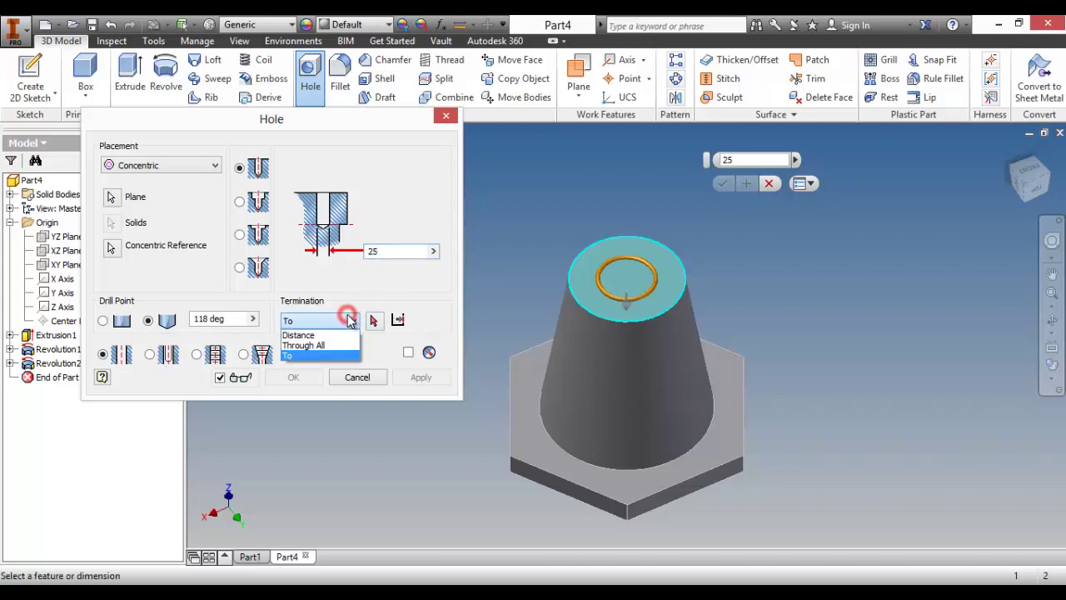
left_click(336, 345)
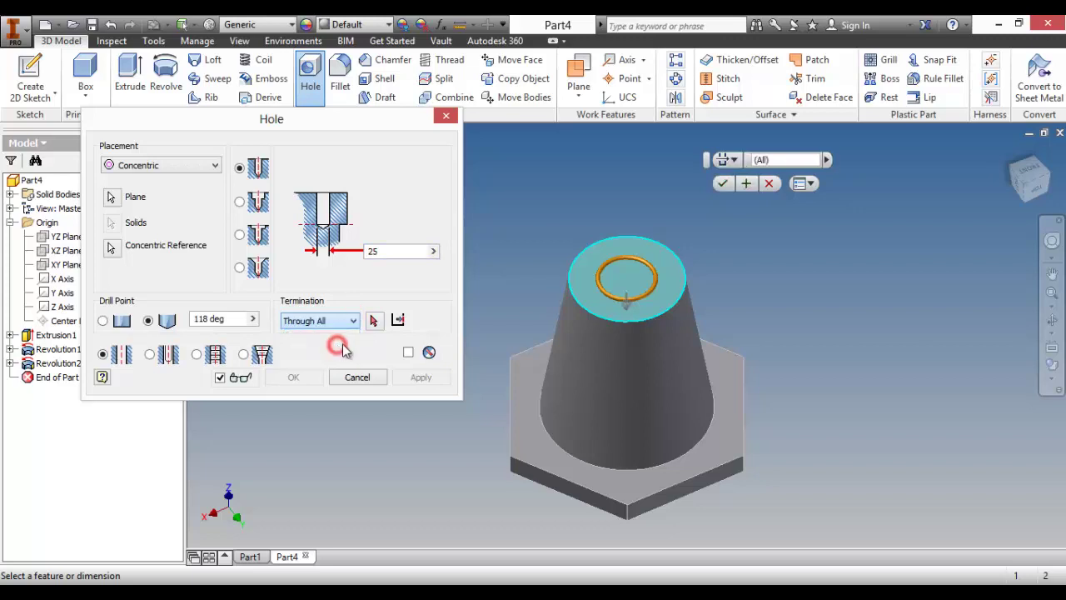
left_click(805, 393)
key("F4")
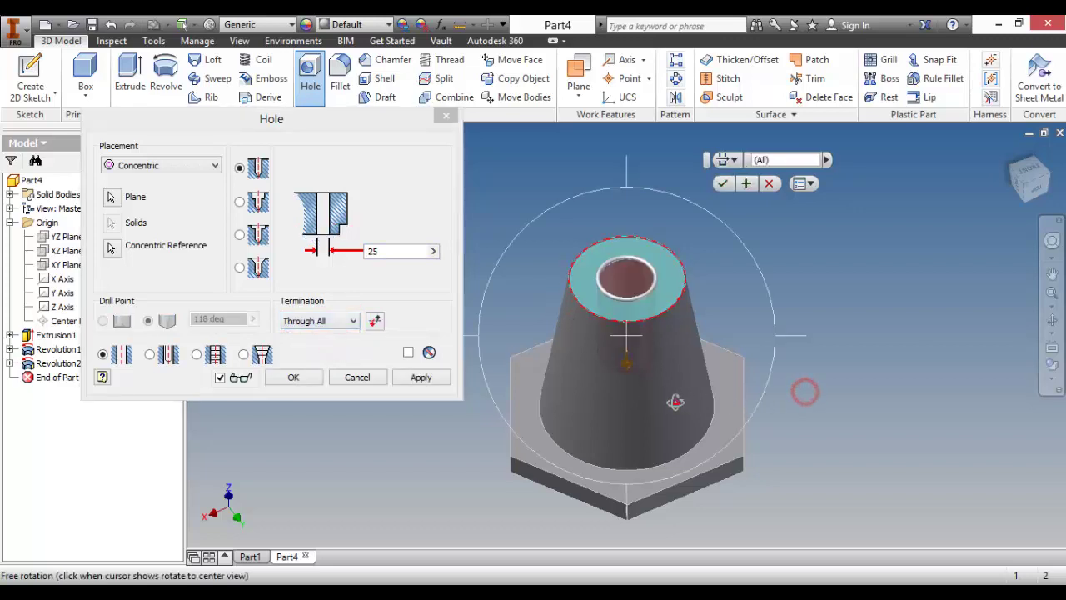
left_click_drag(677, 403, 646, 408)
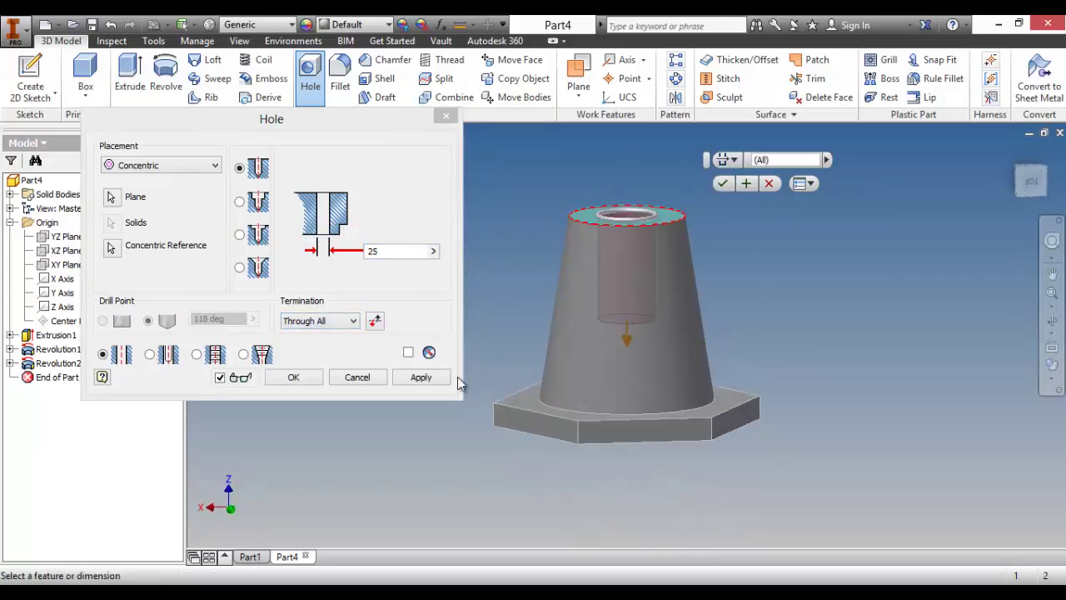
left_click(315, 379)
key("F4")
mouse_move(620, 466)
left_mouse_down()
mouse_move(614, 372)
mouse_move(591, 406)
mouse_move(704, 389)
mouse_move(704, 357)
mouse_move(676, 366)
mouse_move(647, 358)
mouse_move(678, 386)
left_mouse_up()
key("Escape")
Step: Start a 2D sketch on the XZ plane of Part4 after checking the finished Part1, and slice the graphics at the sketch plane
left_click(46, 73)
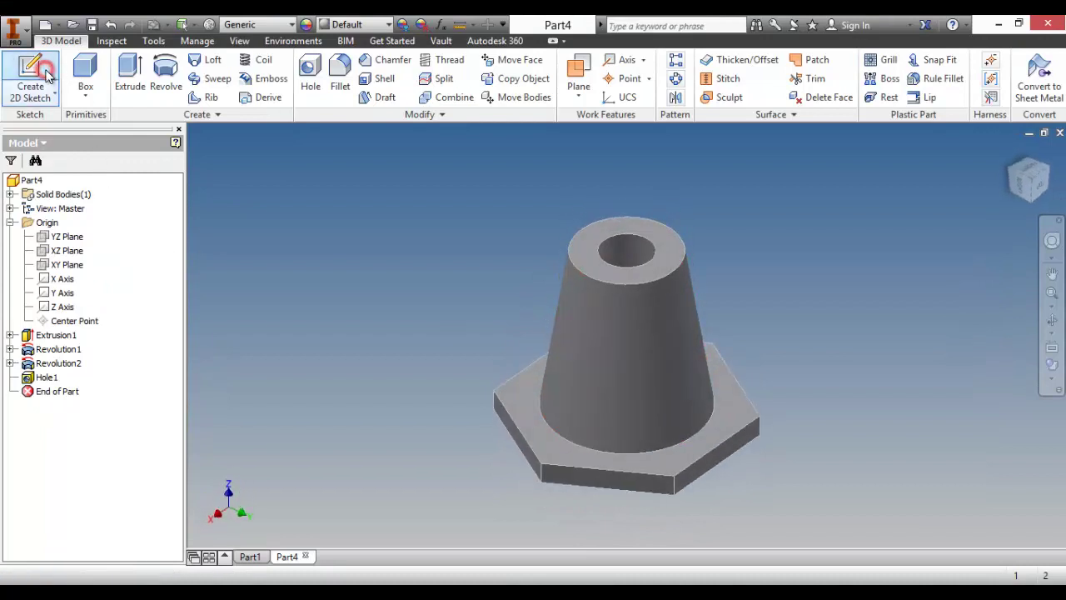
left_click(250, 556)
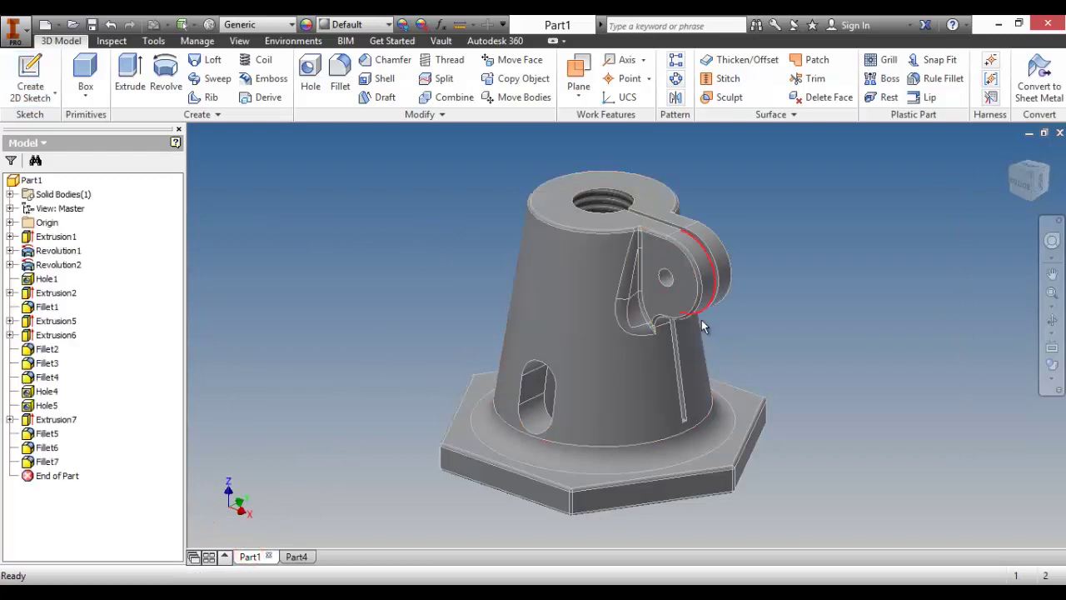
left_click(298, 557)
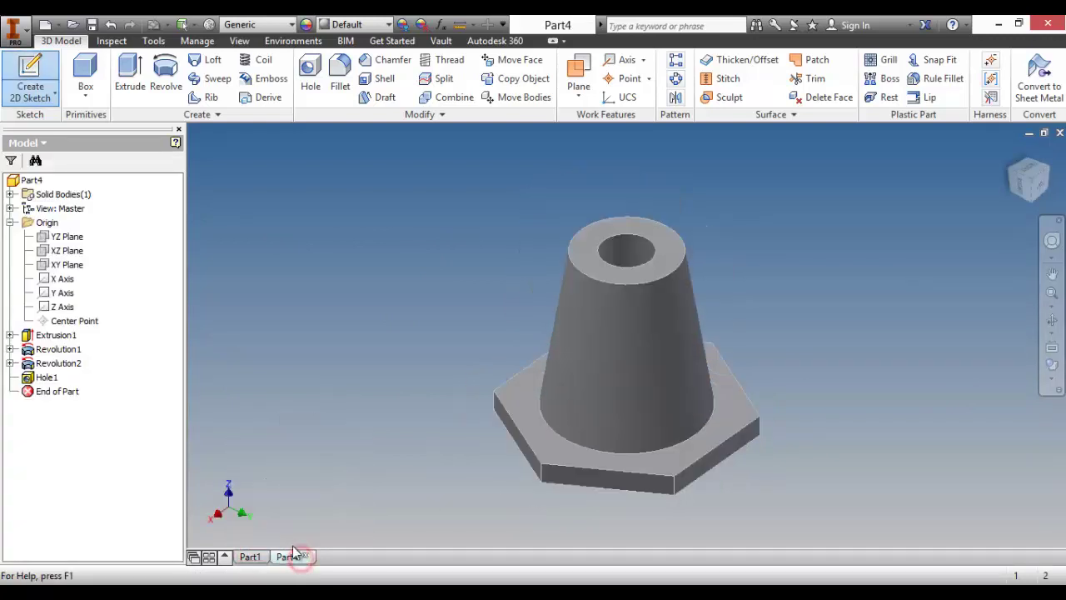
left_click(61, 249)
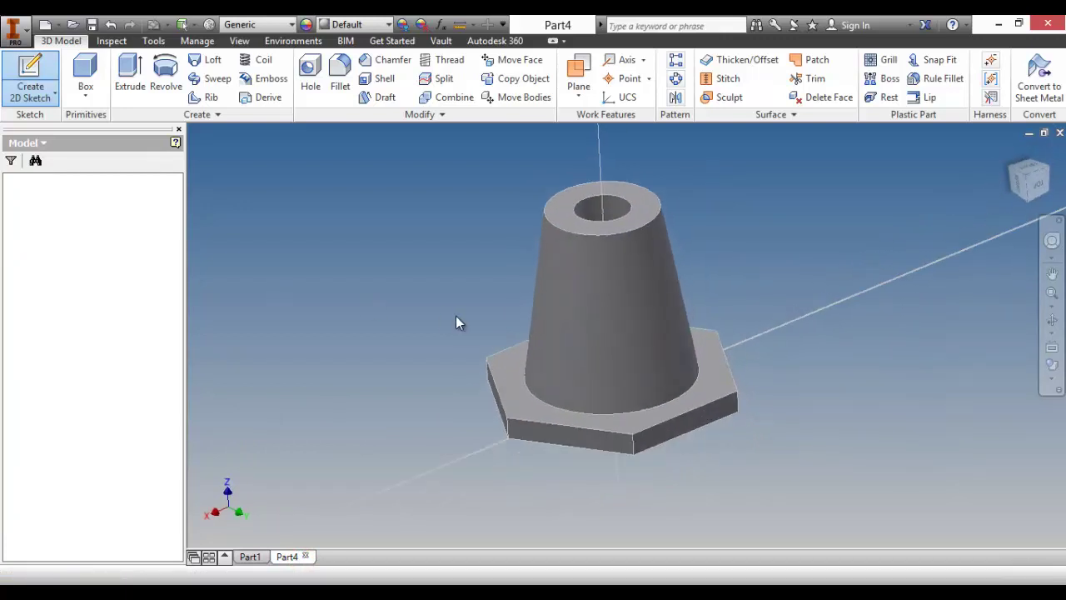
middle_click_drag(459, 353, 471, 453)
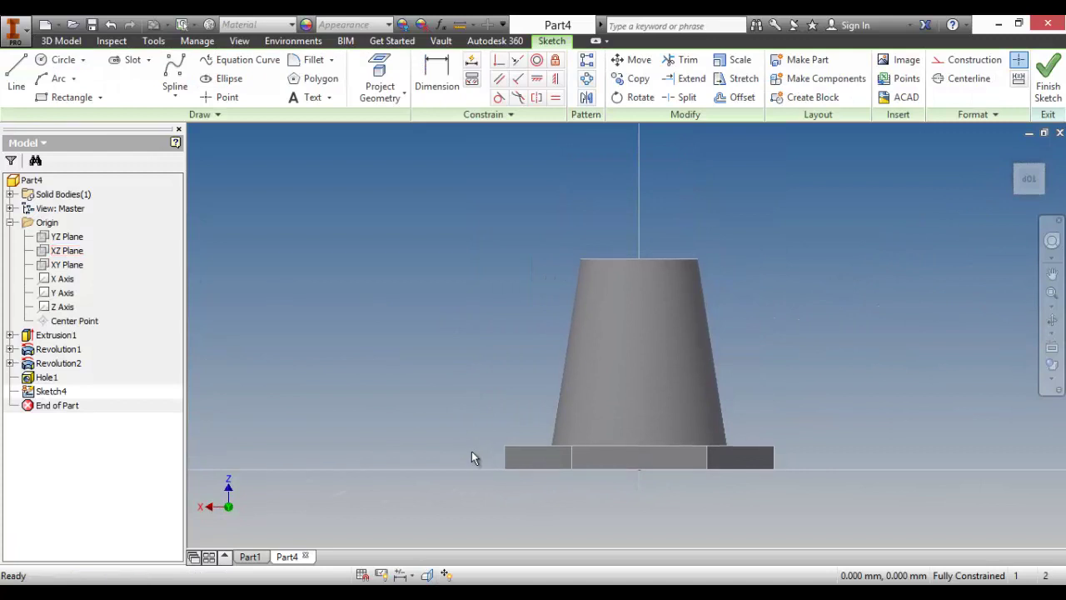
key("F7")
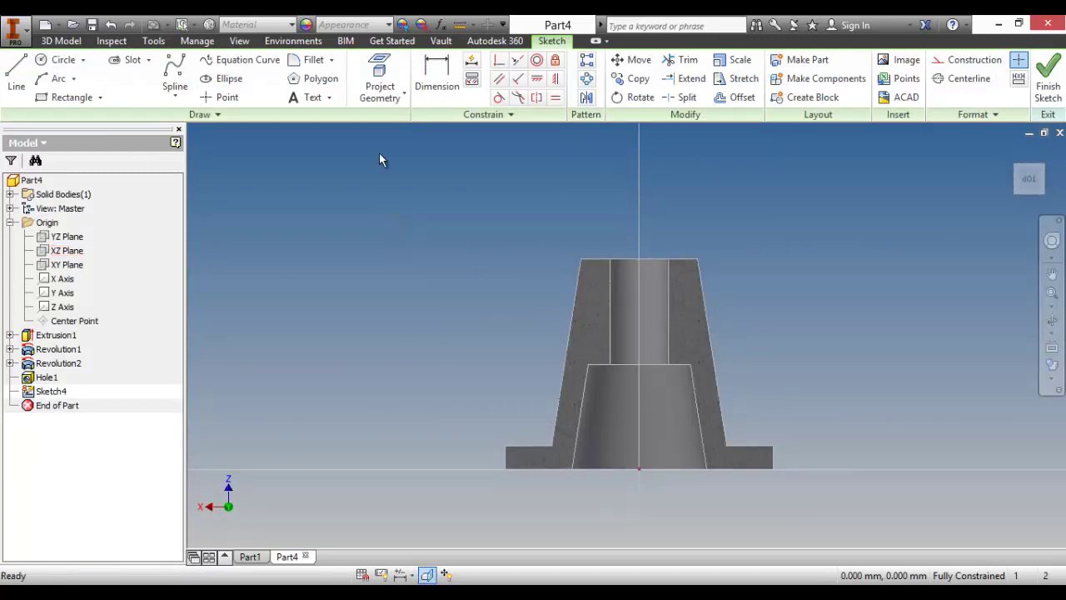
Step: Project the cut edges of the sectioned body into the sketch and convert all of them to construction lines
left_click(377, 93)
left_click(386, 153)
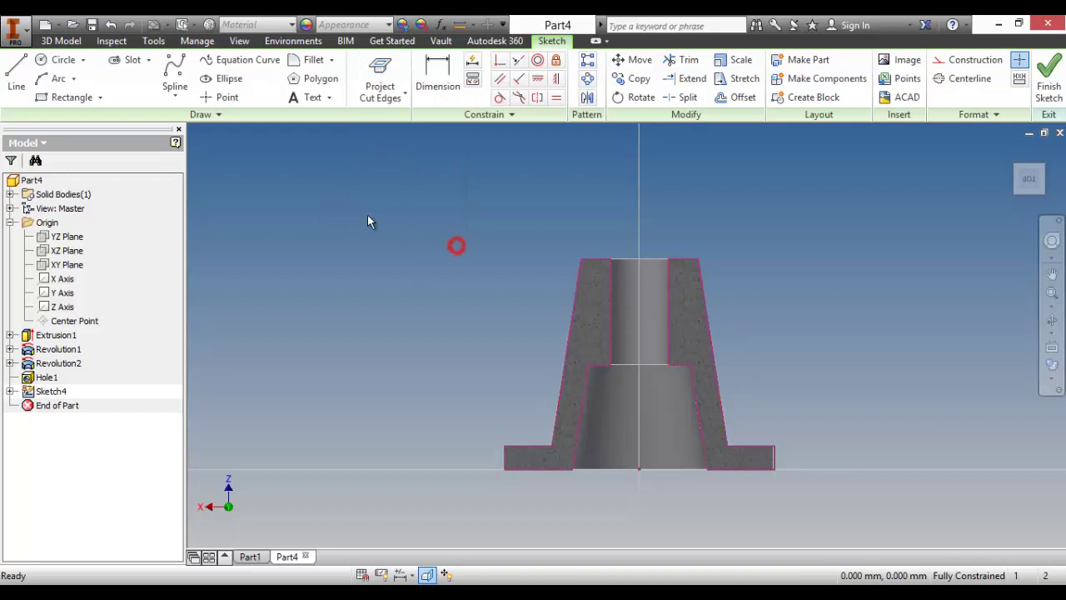
left_click_drag(369, 221, 895, 554)
scroll(799, 467, "up", 5)
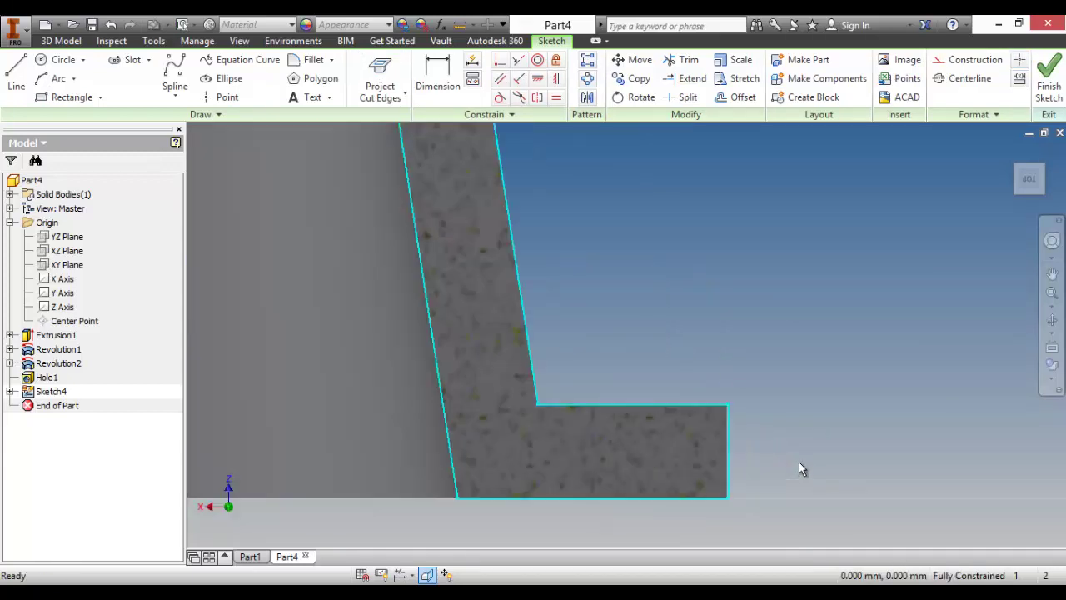
scroll(799, 461, "down", 2)
left_click(966, 64)
left_click(866, 264)
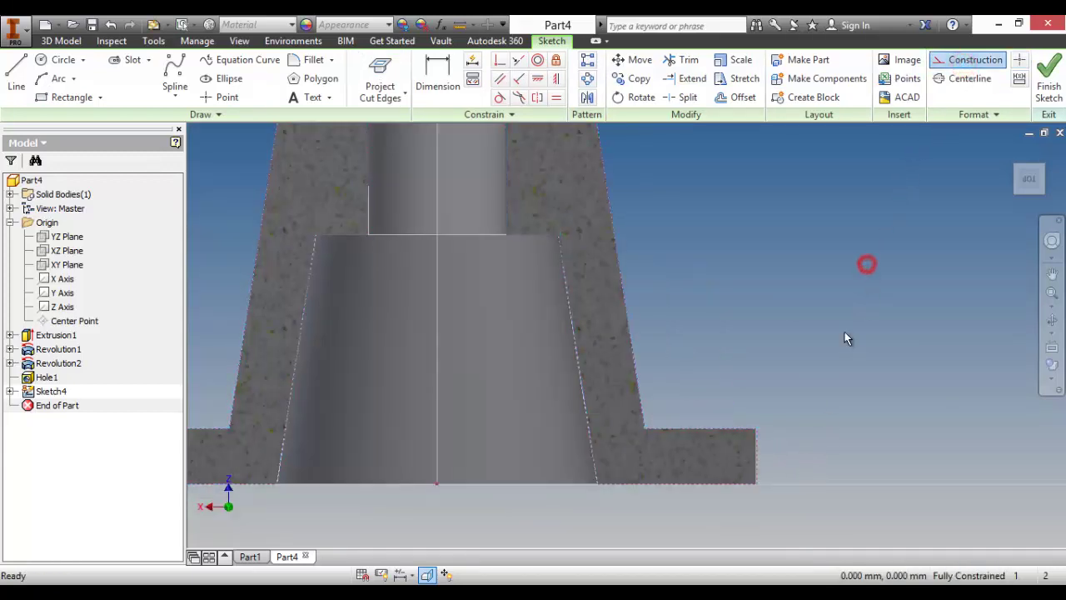
Step: Sketch a D-shaped lug profile at the cone's top edge, with a tangent arc of about 10.2 mm radius outside and a vertical line inside the wall
scroll(844, 333, "down", 2)
middle_click_drag(581, 239, 655, 381)
scroll(581, 340, "up", 3)
middle_click_drag(478, 310, 527, 394)
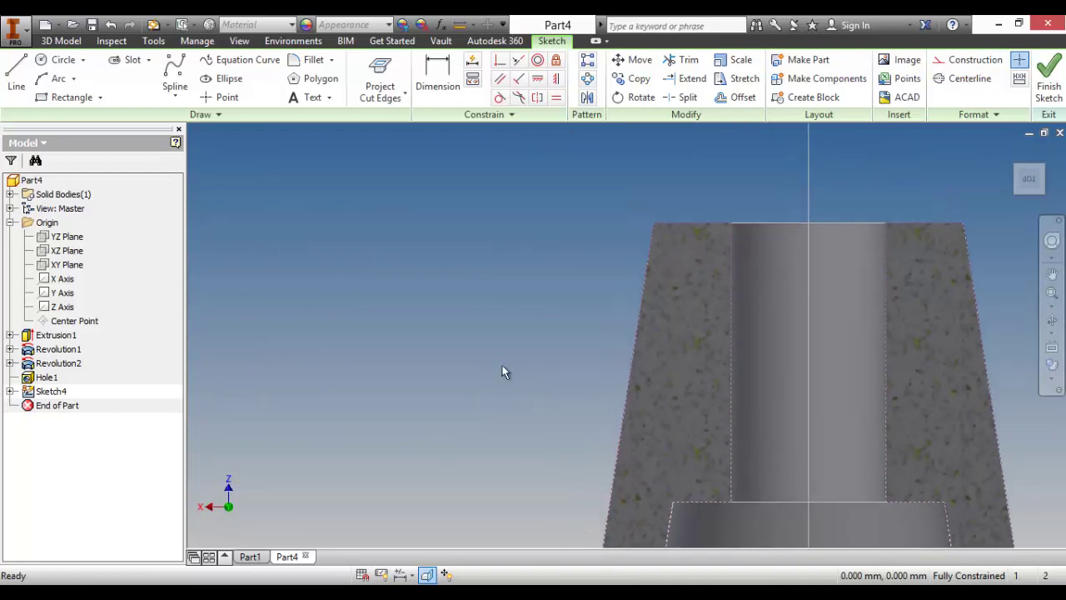
left_click(17, 89)
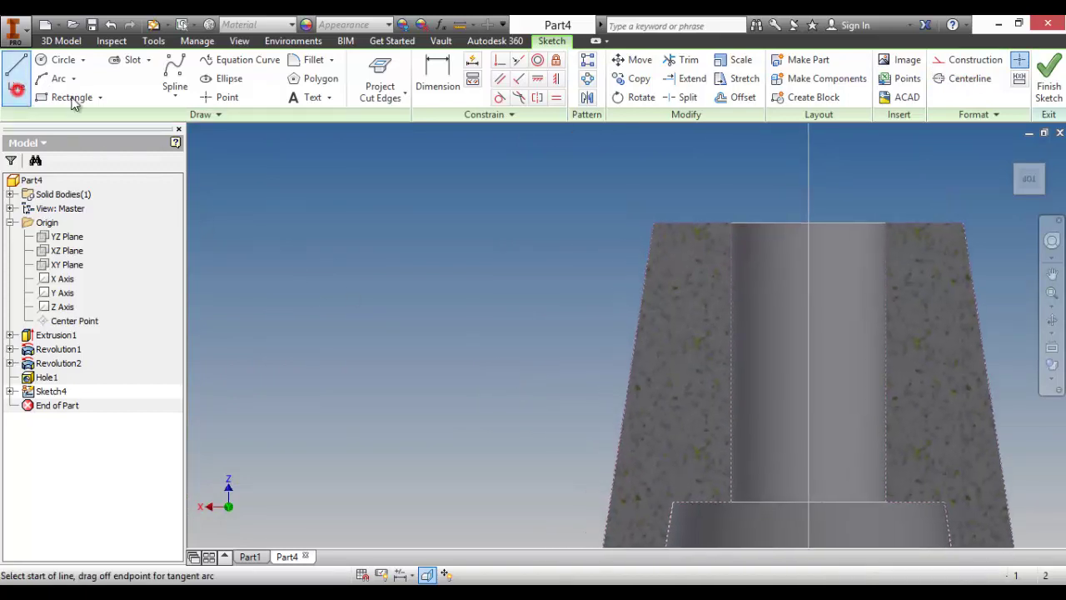
left_click(687, 223)
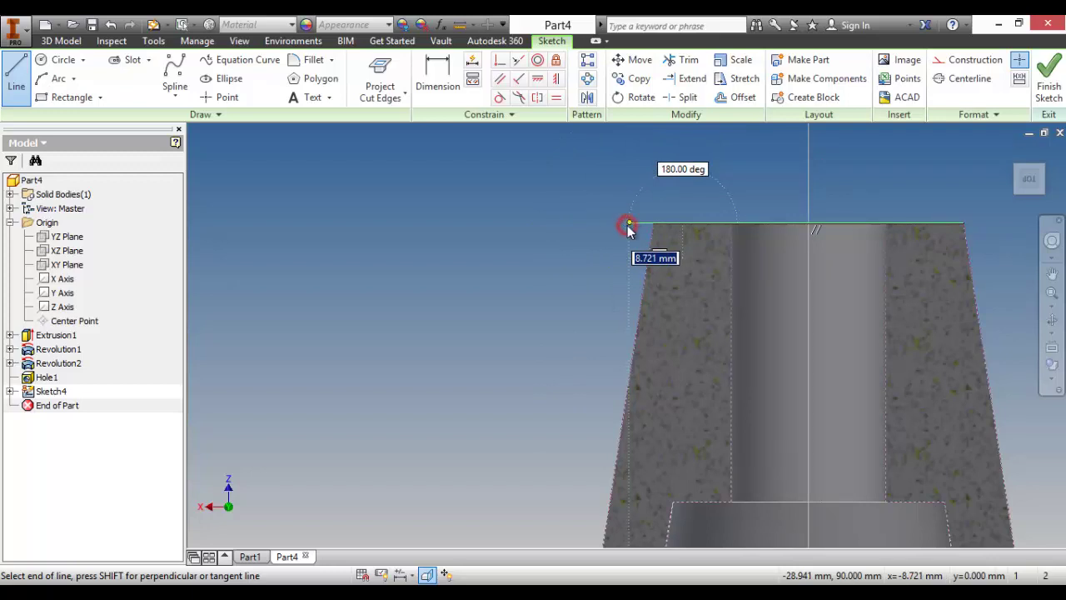
left_click(629, 223)
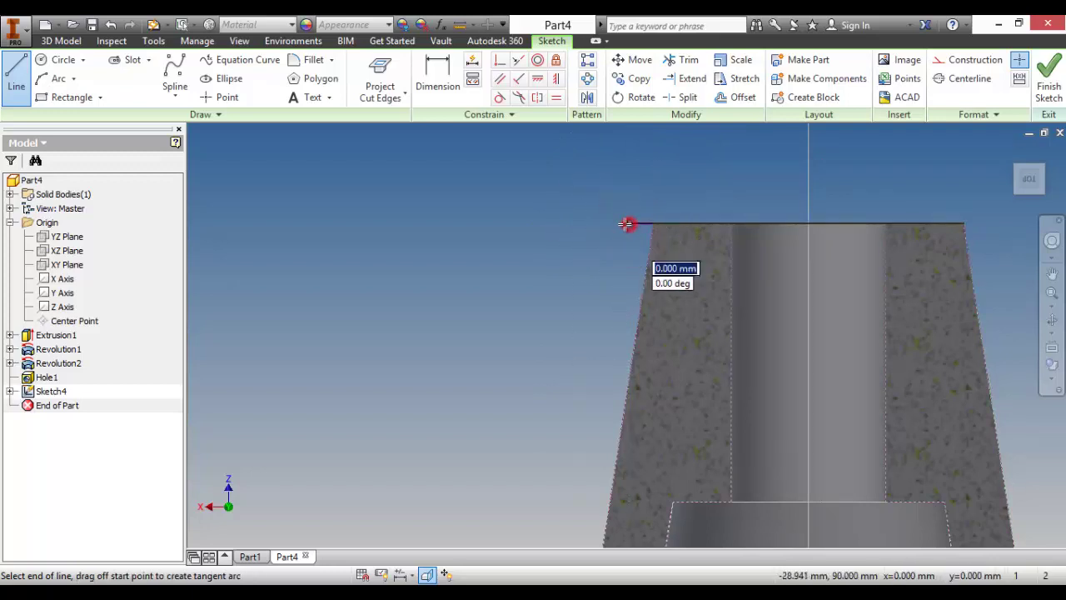
mouse_move(626, 223)
left_mouse_down()
mouse_move(581, 234)
mouse_move(589, 308)
mouse_move(616, 349)
mouse_move(631, 353)
left_mouse_up()
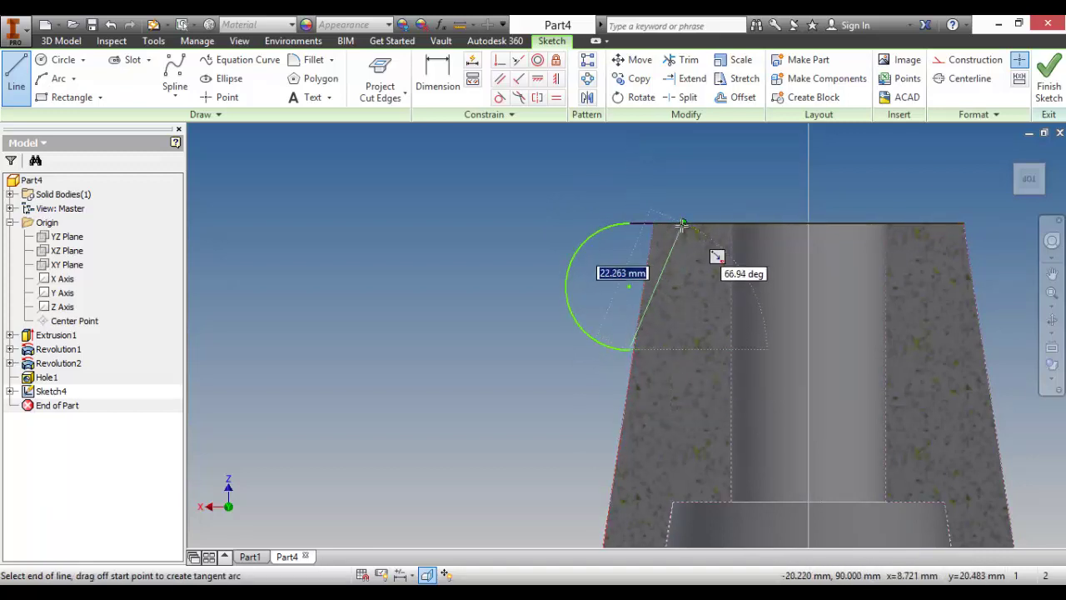
left_click(672, 349)
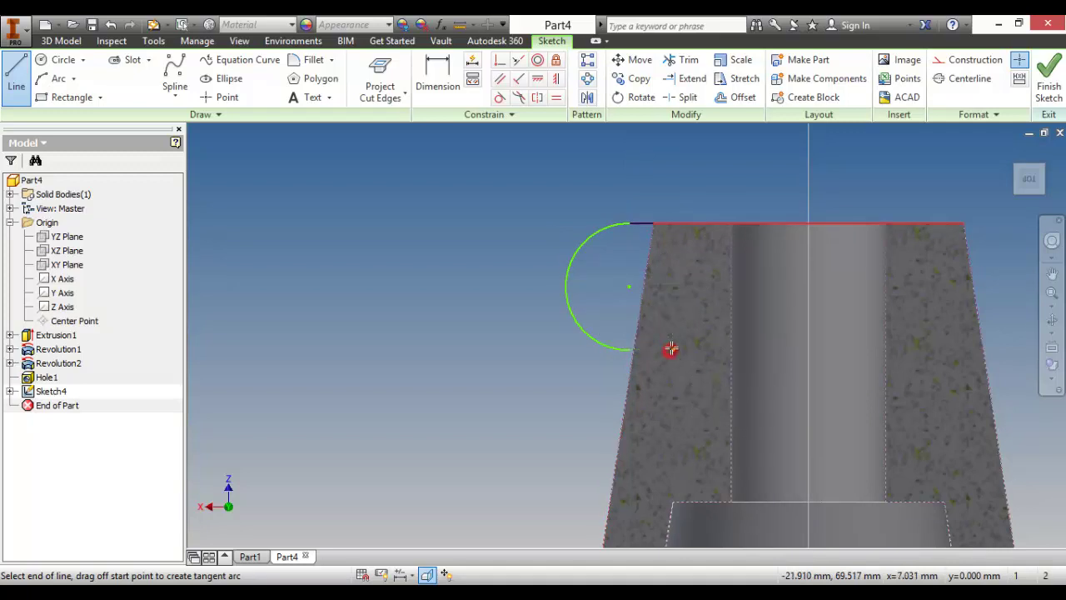
left_click(670, 224)
right_click(673, 181)
left_click(717, 186)
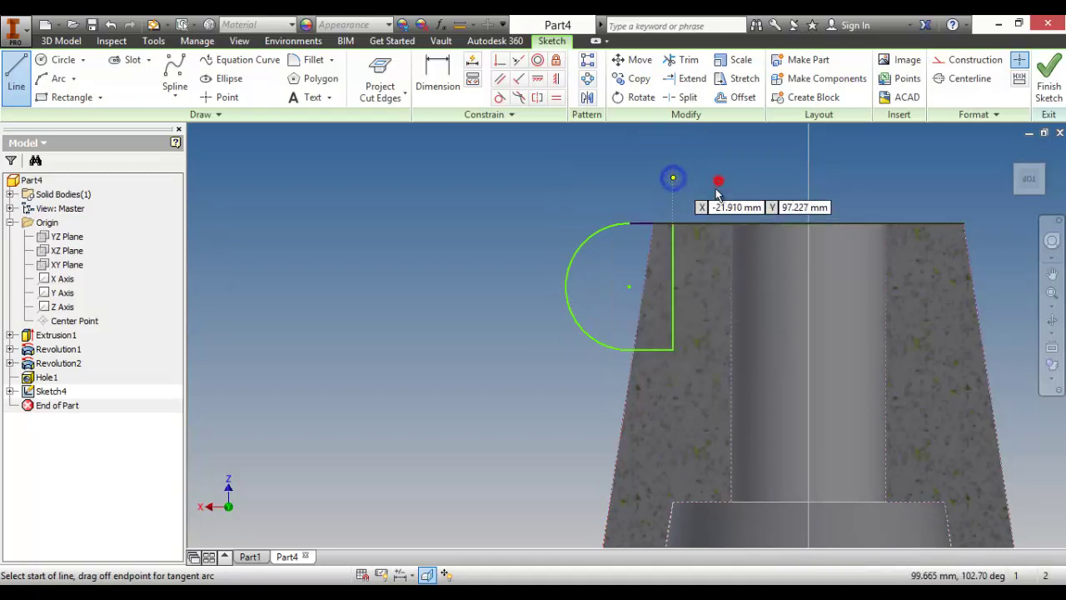
Step: Make the inner end of the profile's top line coincident with the upper end of its vertical line
scroll(664, 245, "down", 3)
left_click(498, 61)
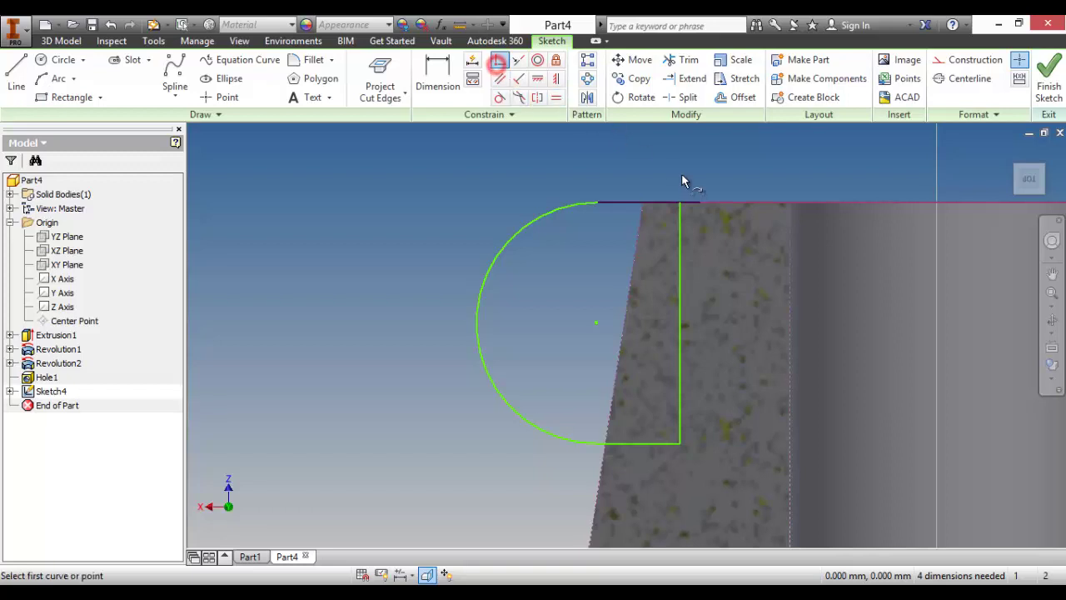
left_click(679, 203)
left_click(700, 206)
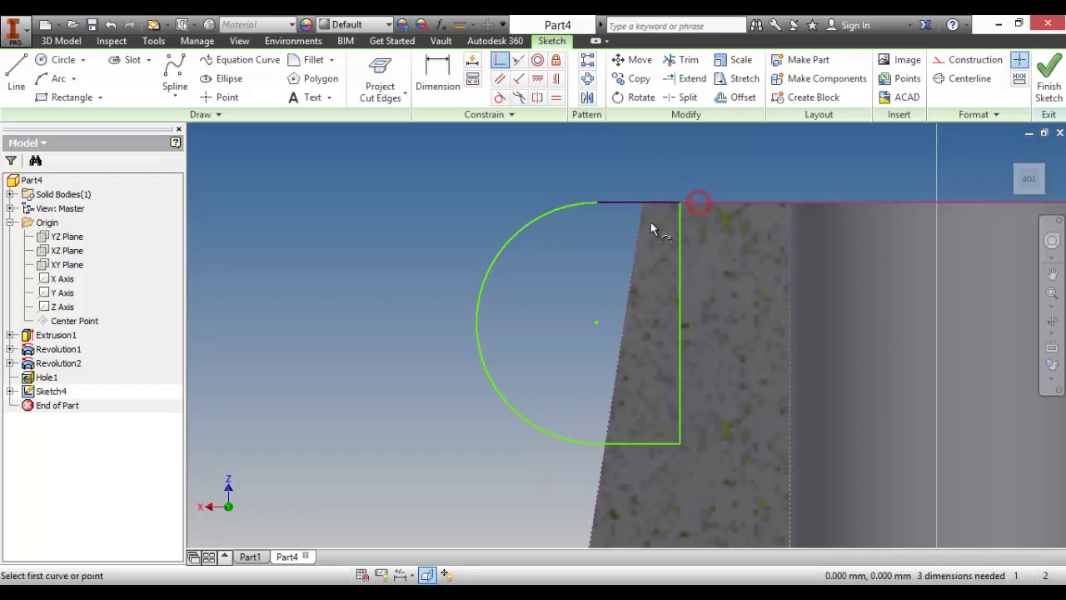
right_click(636, 168)
left_click(673, 162)
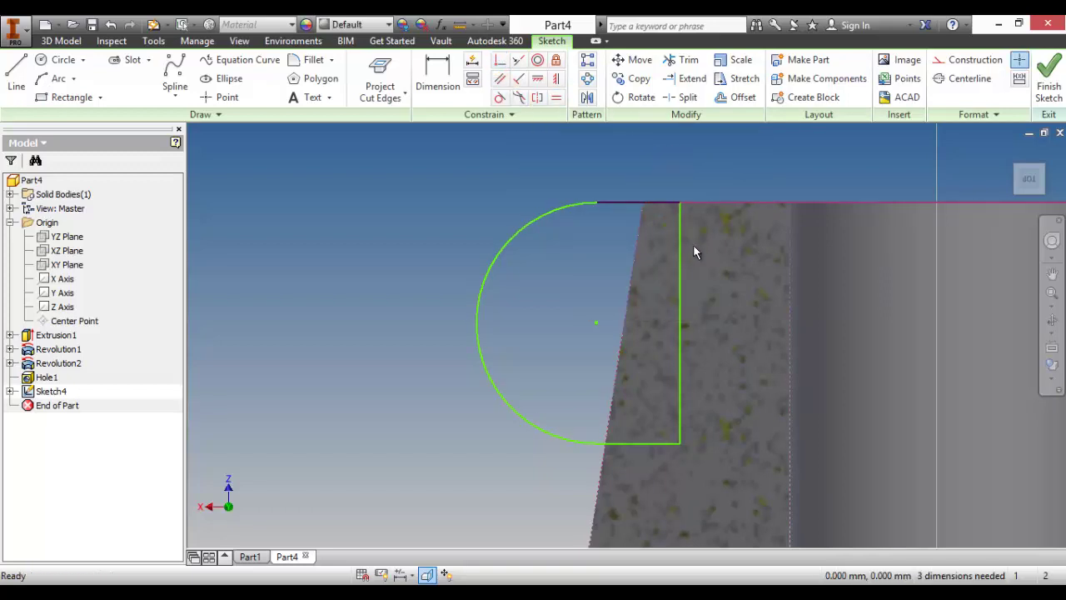
Step: Dimension the lug profile's arc with a radius of 15 mm
scroll(696, 254, "down", 2)
left_click(439, 80)
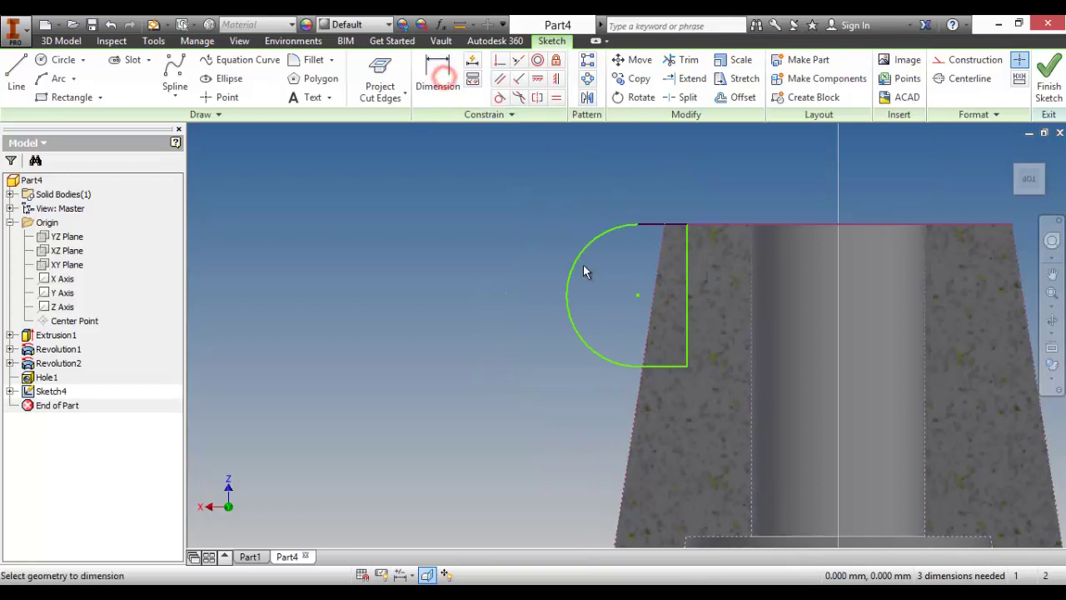
left_click(579, 269)
left_click(520, 231)
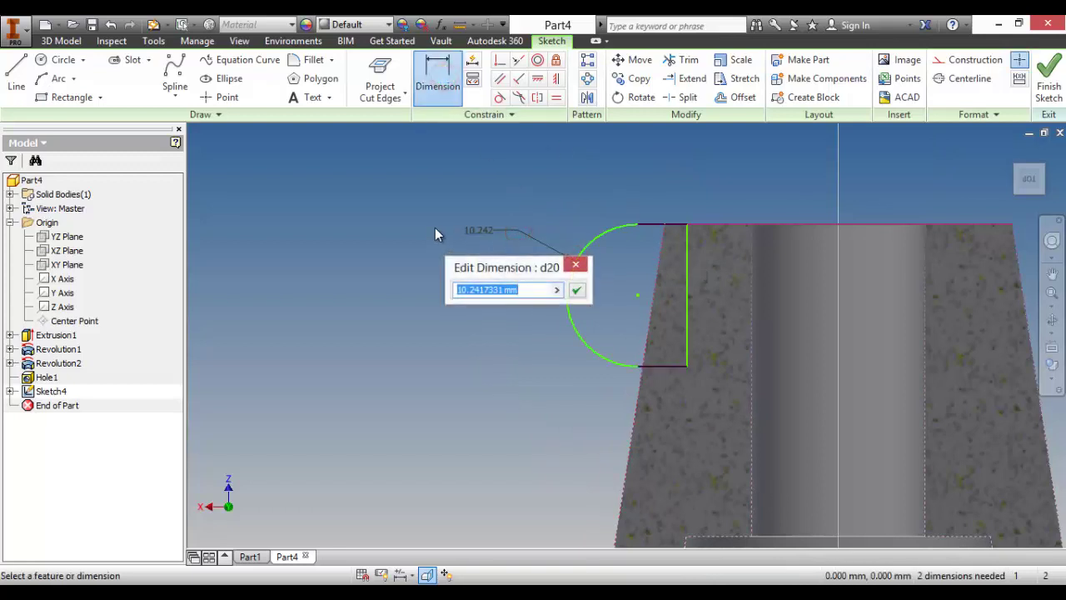
type("20")
key("Return")
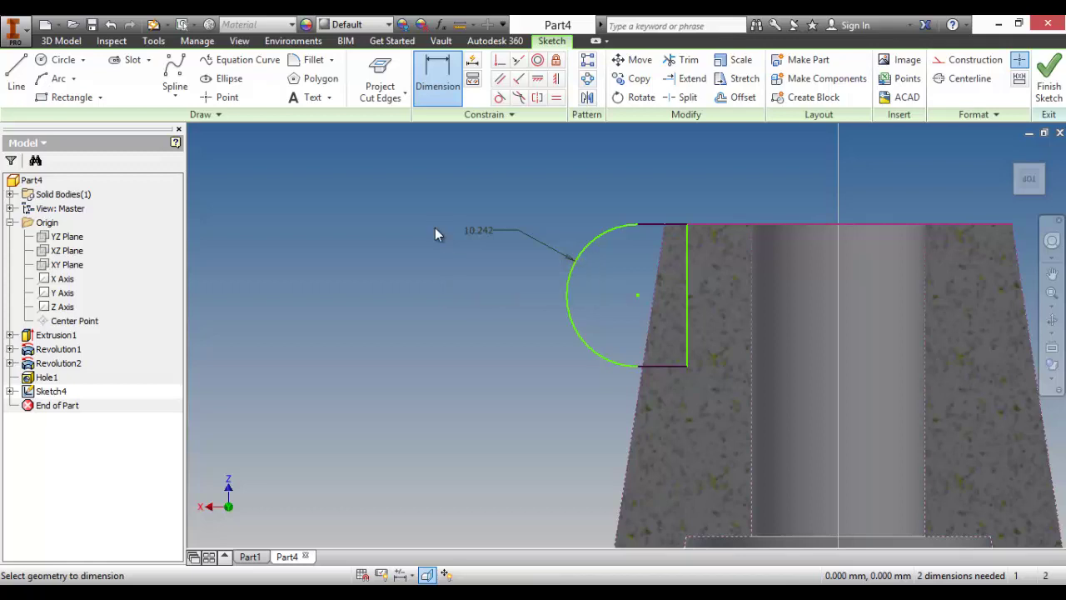
scroll(441, 293, "up", 1)
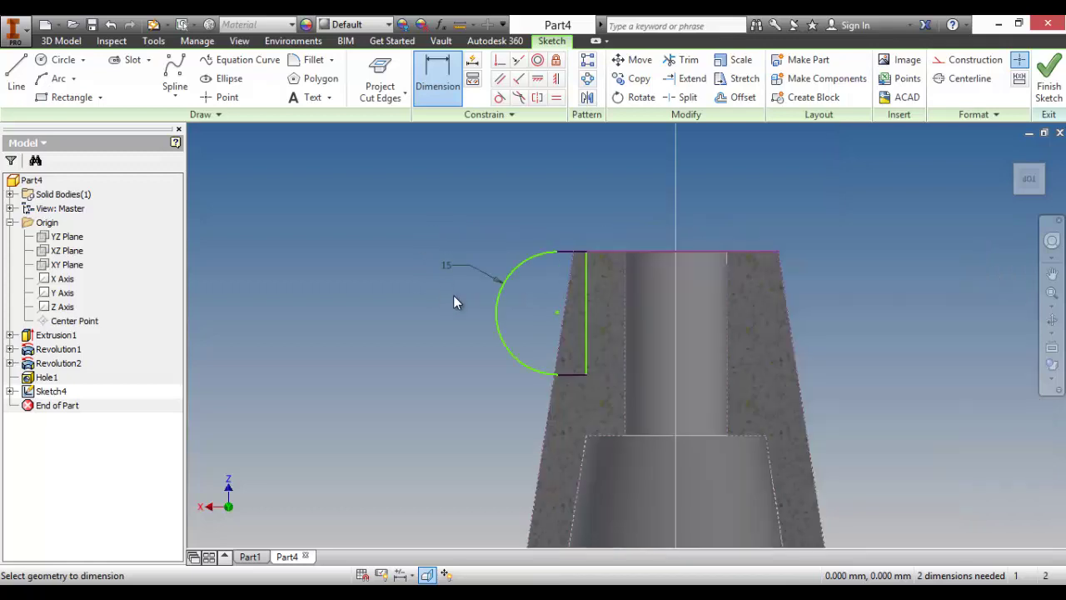
Step: Dimension the length of the lug profile's top line as 10 mm
left_click(445, 75)
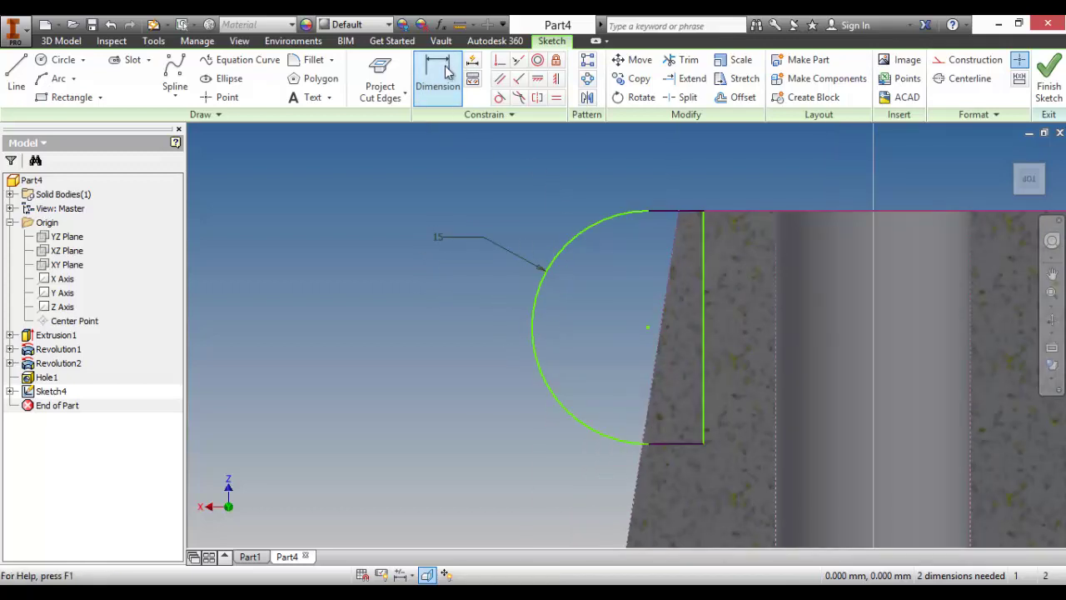
left_click(447, 75)
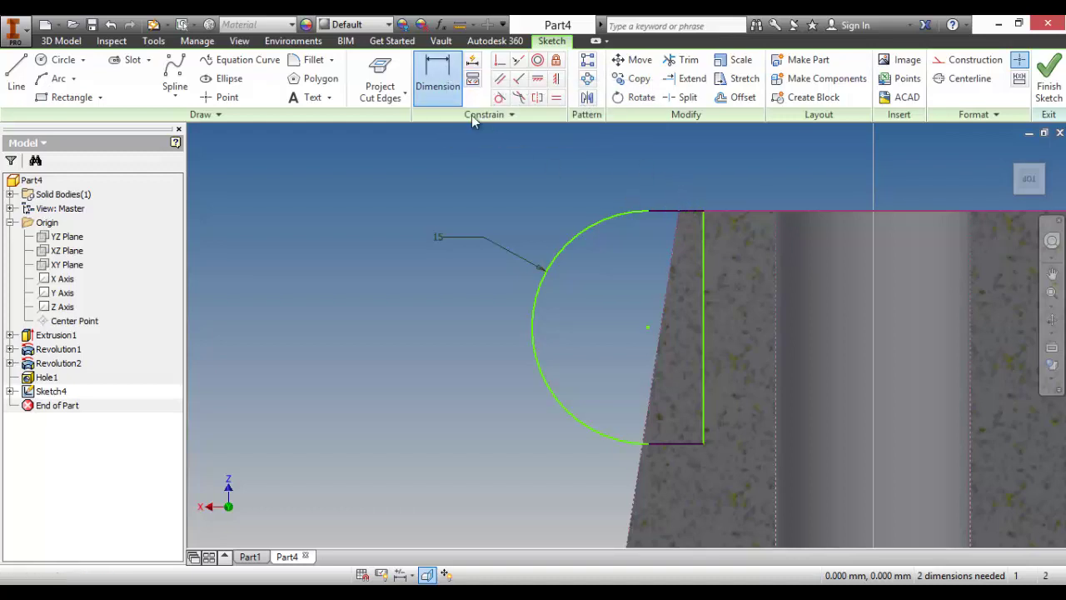
left_click(664, 210)
left_click(667, 177)
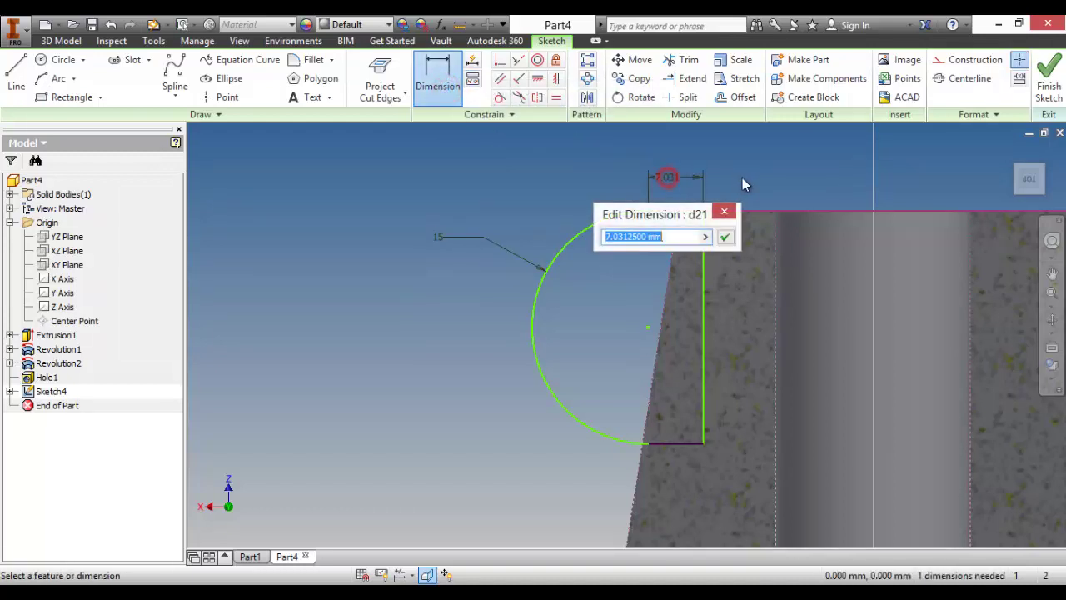
type("10")
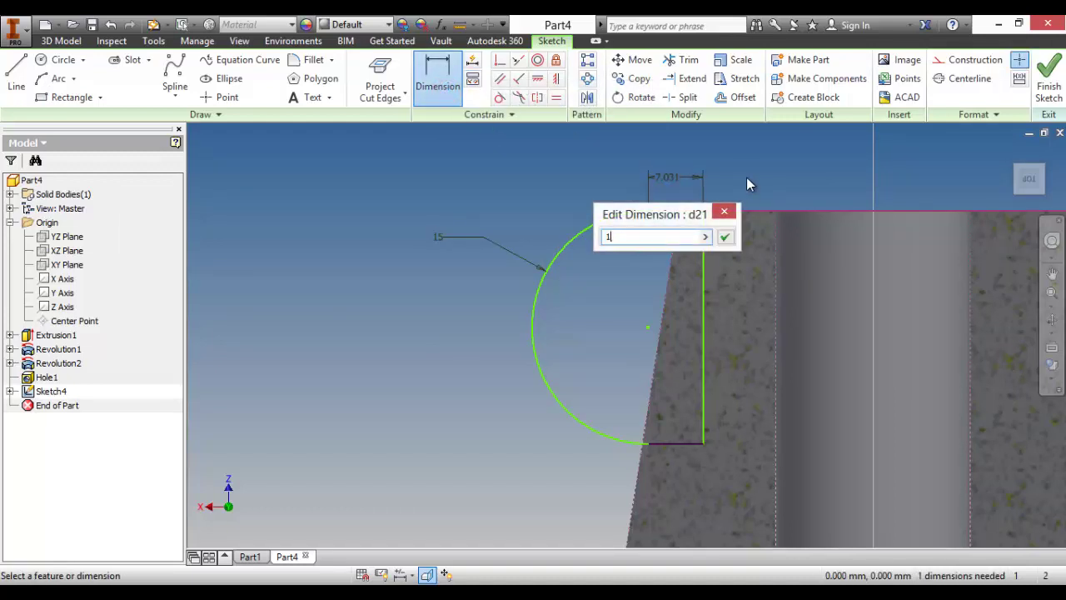
key("Return")
Step: Dimension the distance between the profile's vertical line and the nearest bore edge as 10 mm
left_click(703, 263)
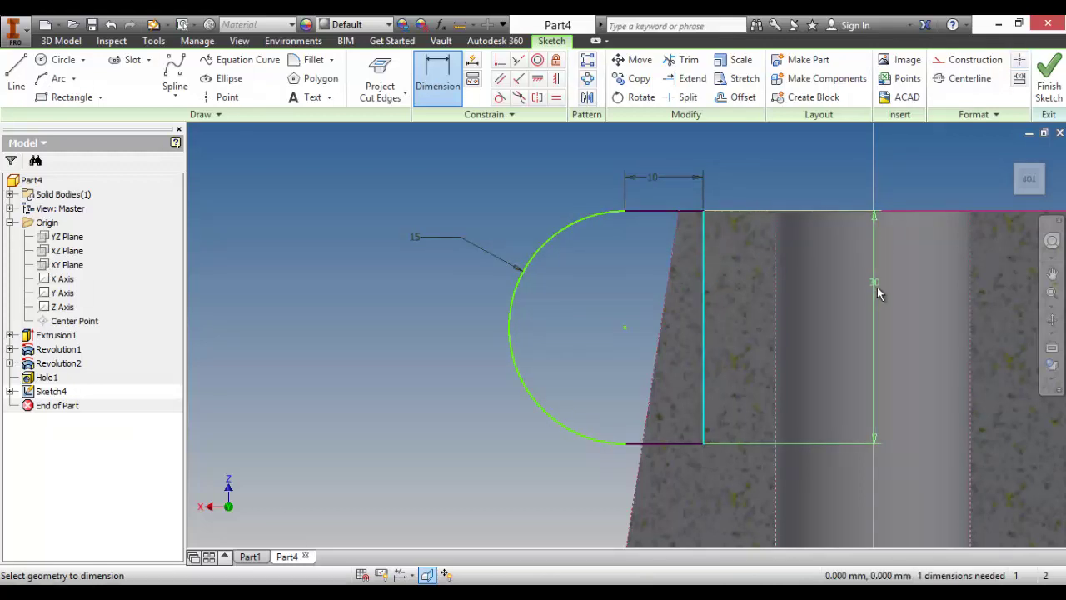
left_click(775, 303)
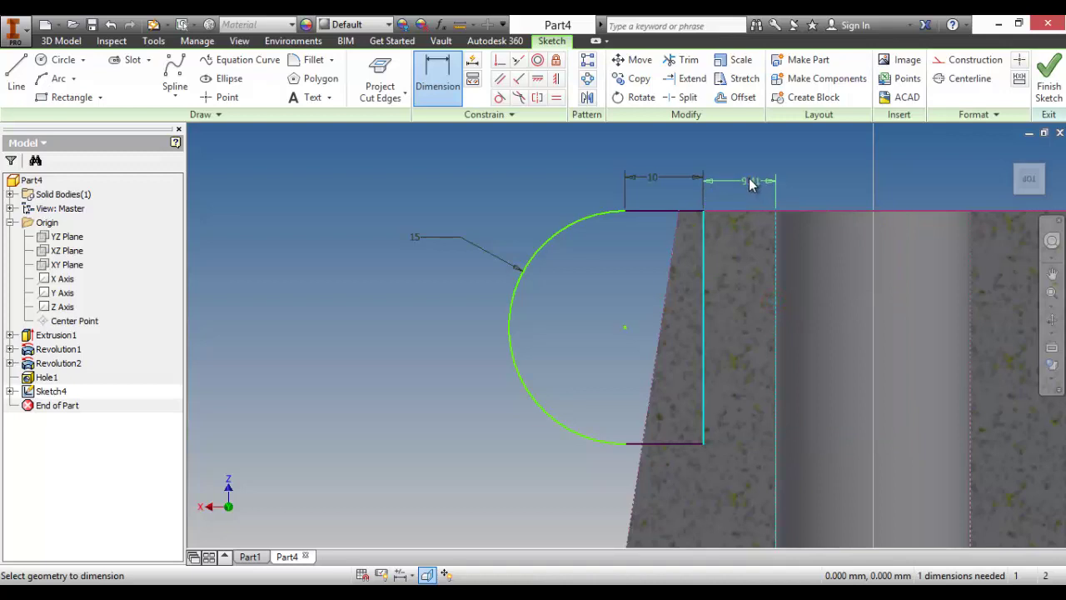
left_click(749, 181)
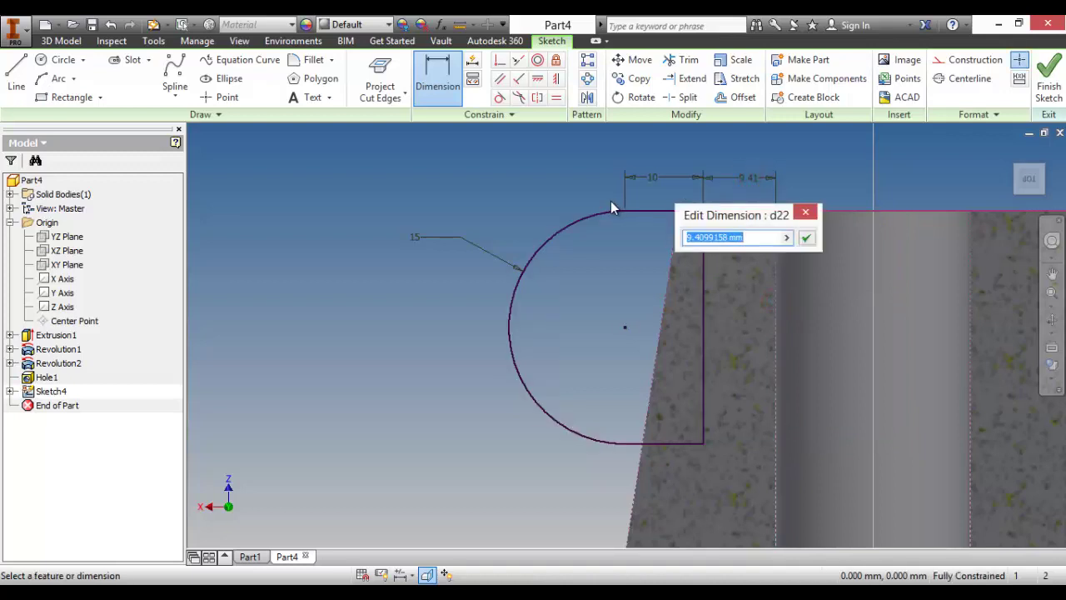
type("10")
key("Return")
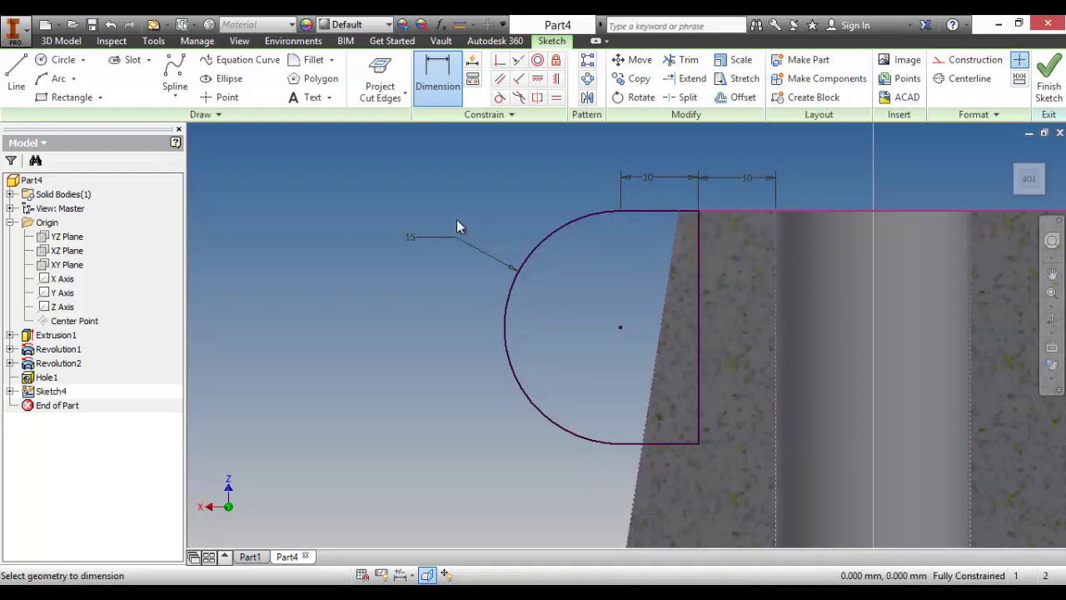
Step: Finish the lug profile sketch and view it from the side against the cone
scroll(451, 296, "up", 3)
key("F4")
left_click_drag(628, 344, 656, 349)
mouse_move(656, 350)
middle_mouse_down("shift")
mouse_move(633, 357)
mouse_move(650, 346)
middle_mouse_up("shift")
left_click(1051, 91)
key("F4")
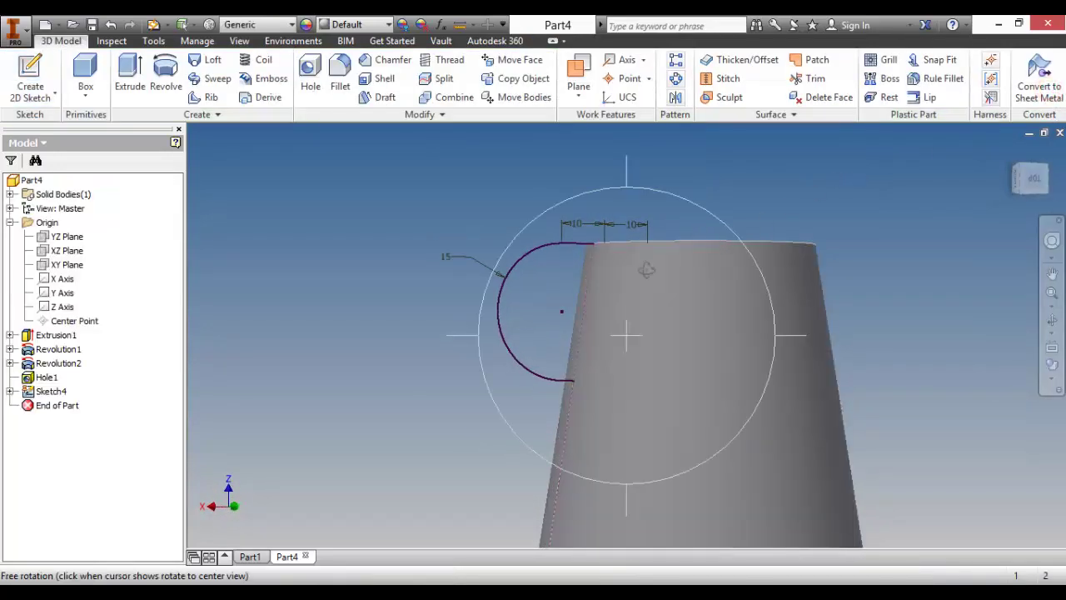
left_click_drag(647, 266, 608, 271)
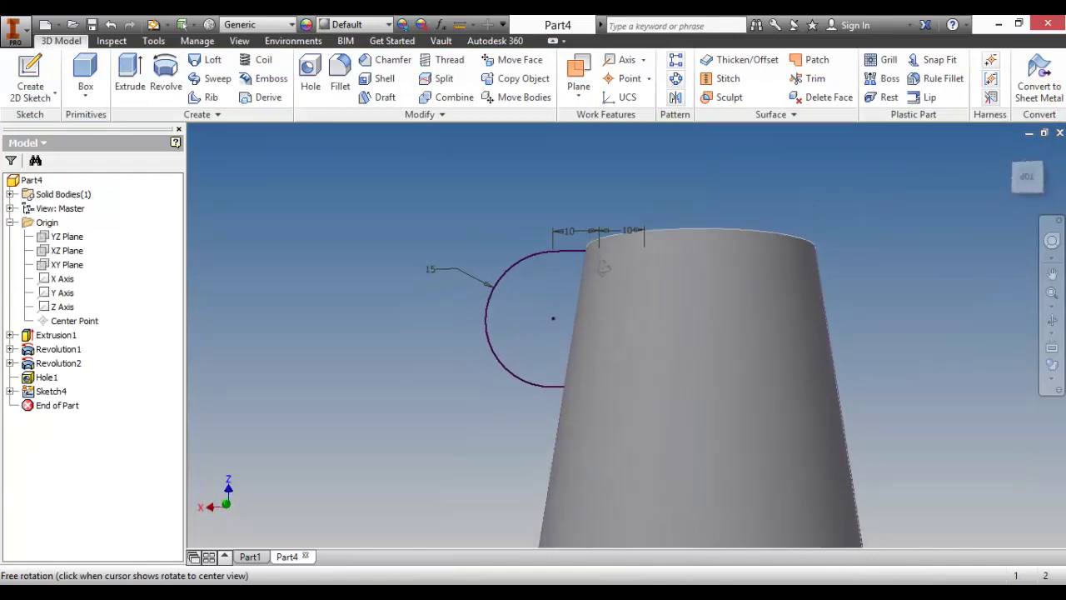
key("Escape")
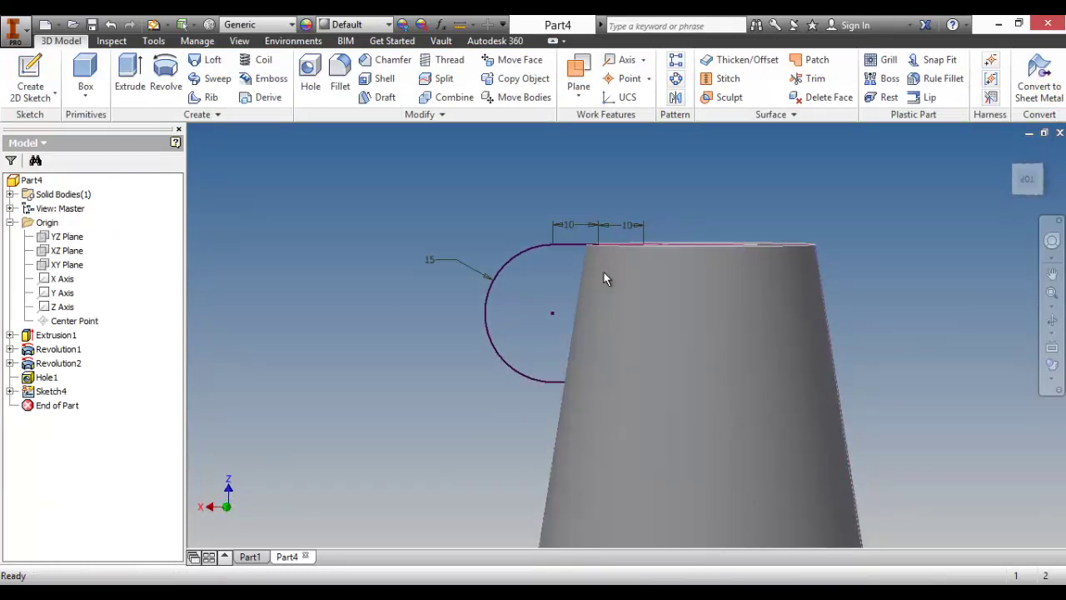
Step: Set the length dimension of the lug profile's top line to 12 mm
double_click(578, 225)
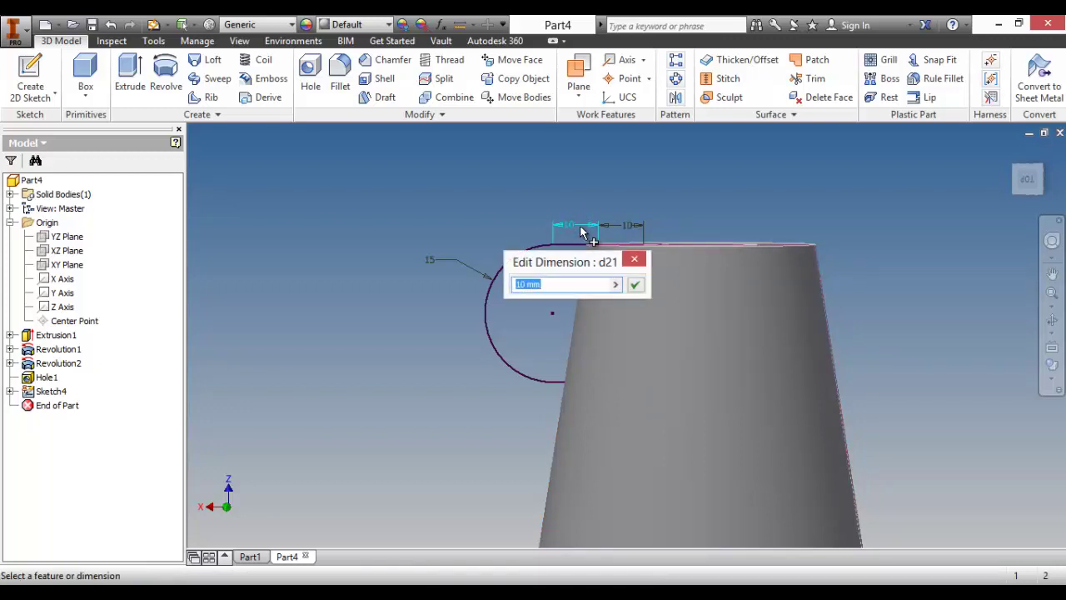
type("12")
key("Return")
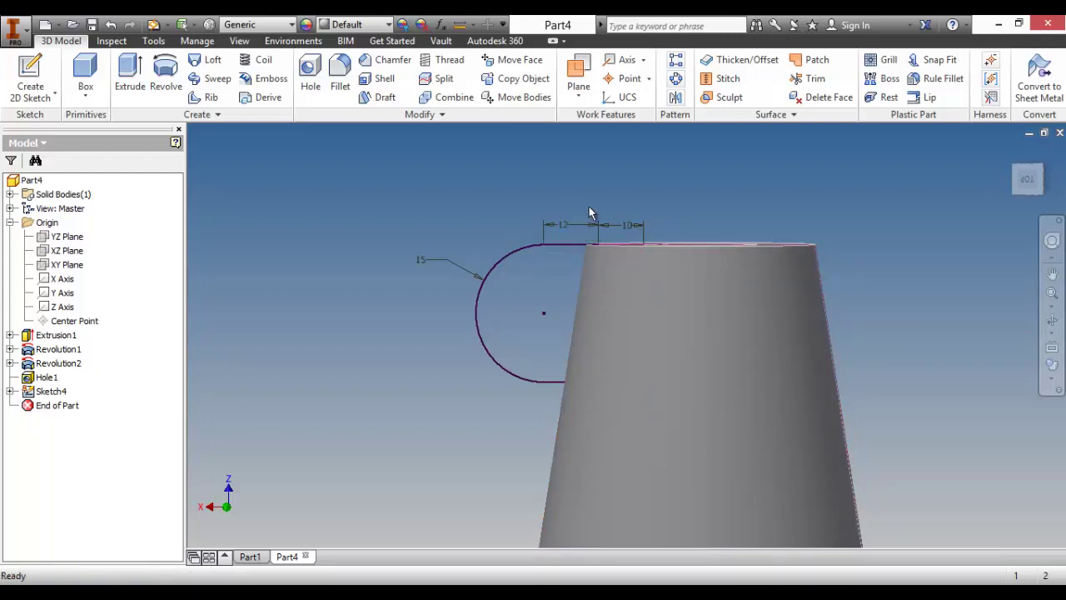
Step: Extrude the lug profile symmetrically about its sketch plane by a distance of 15 mm, joined to the cone
middle_click_drag(589, 206, 655, 266, "shift")
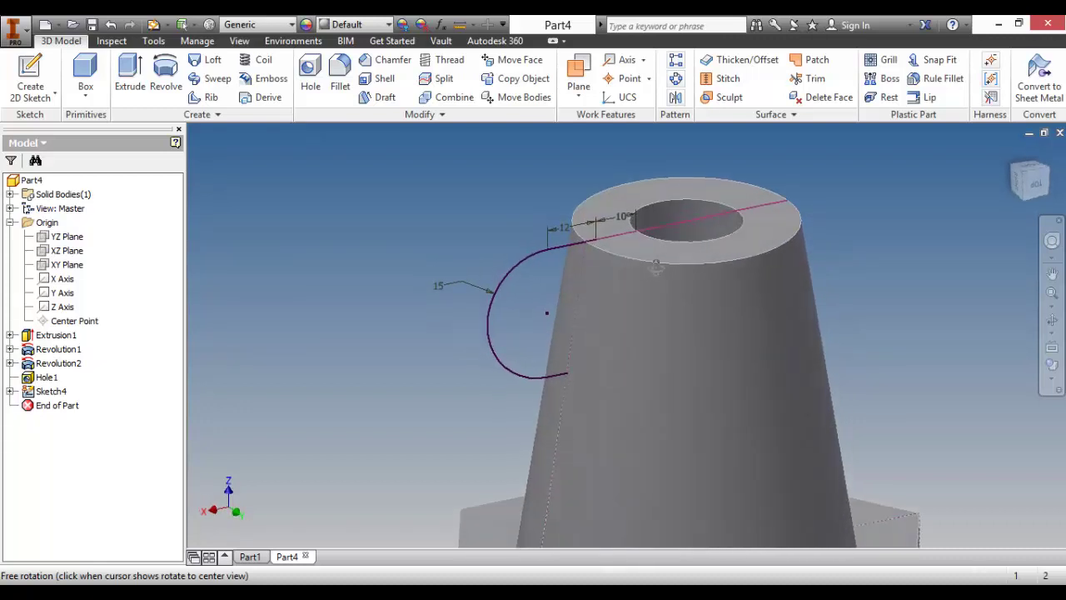
scroll(656, 287, "up", 3)
scroll(697, 308, "up", 3)
middle_click_drag(645, 300, 671, 291, "shift")
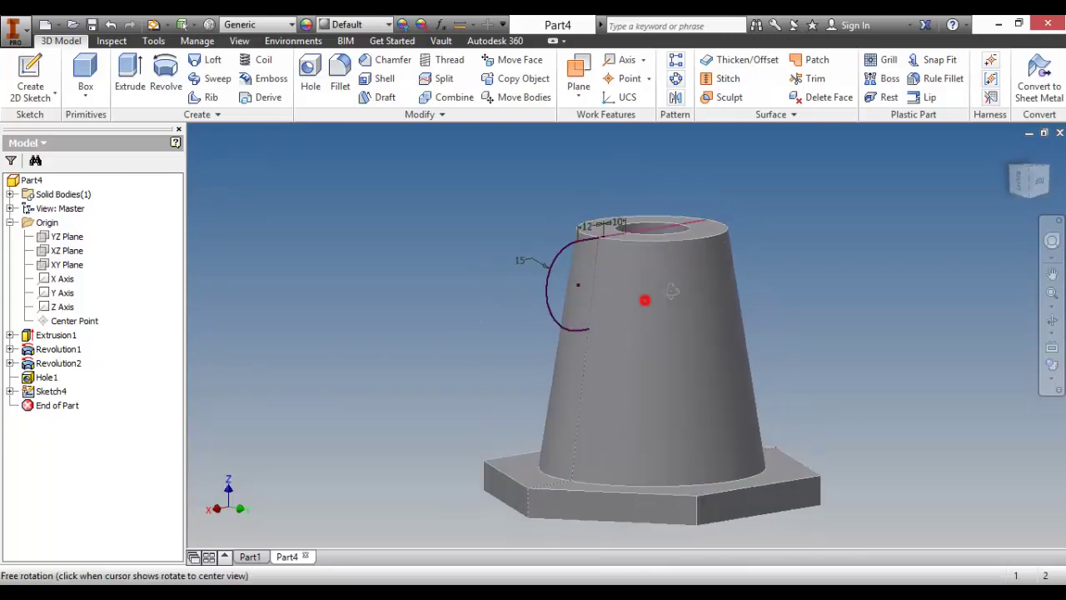
left_click(130, 83)
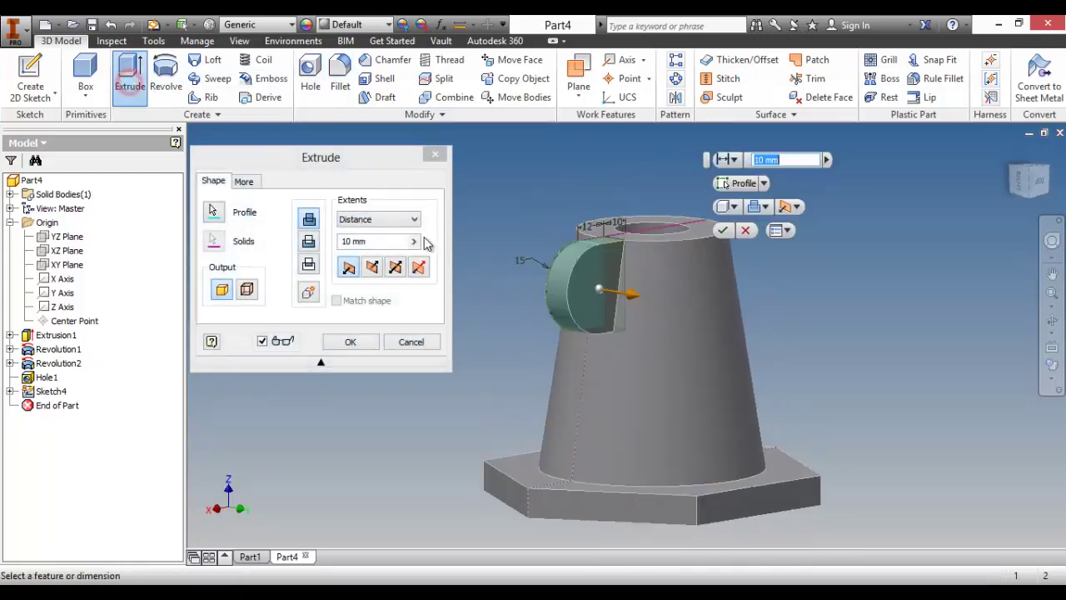
left_click(395, 268)
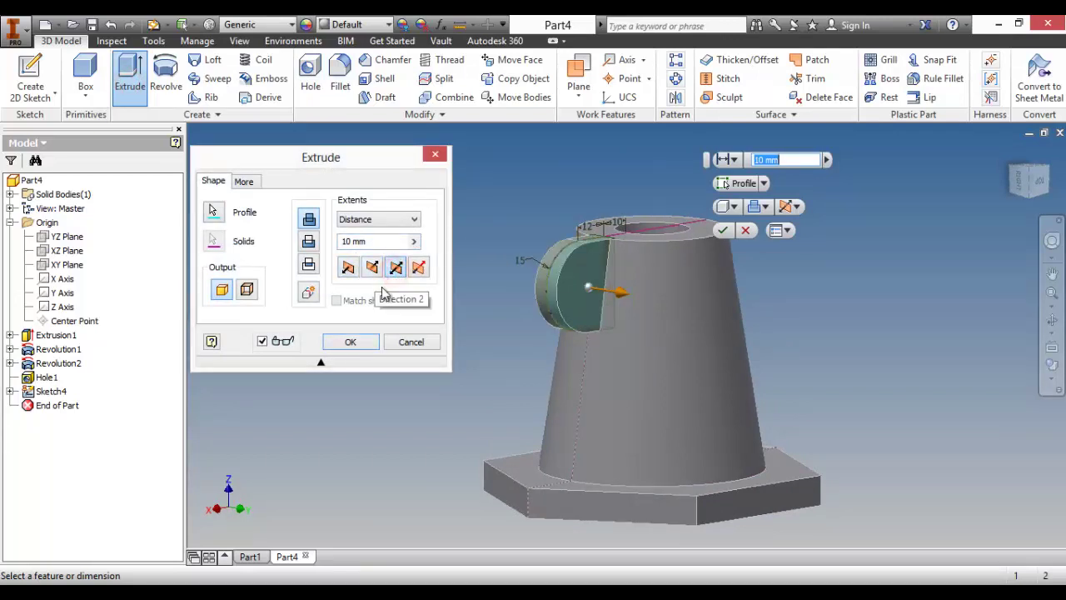
left_click(374, 241)
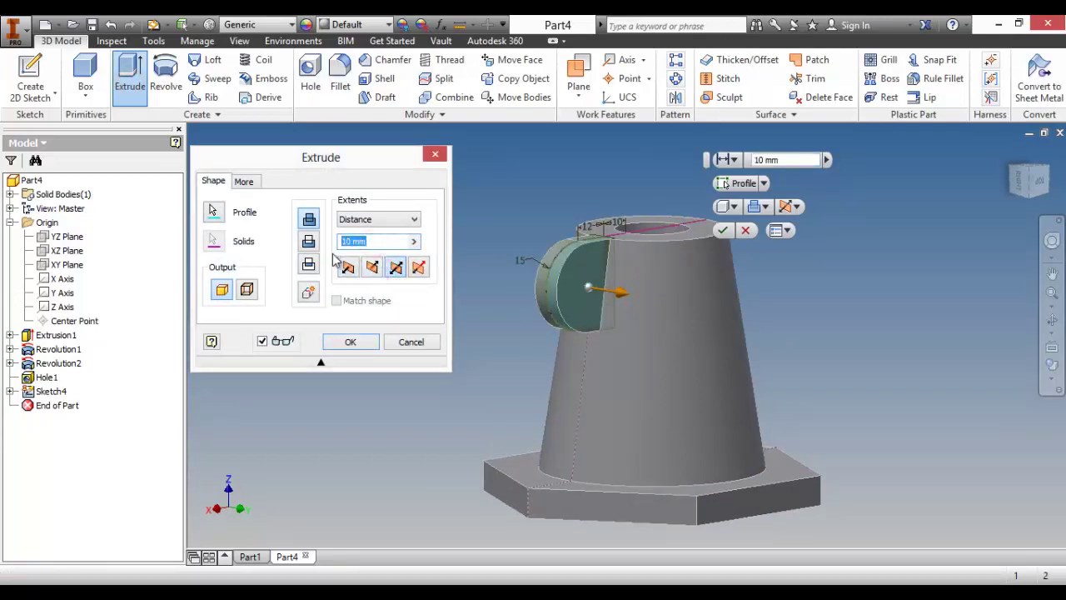
left_click(1024, 176)
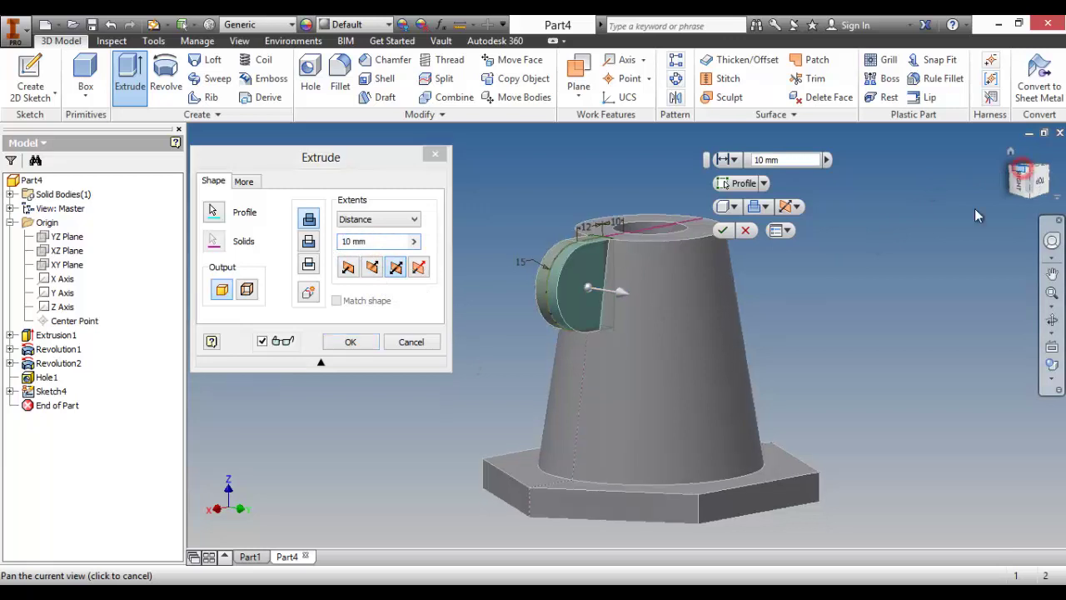
left_click(369, 241)
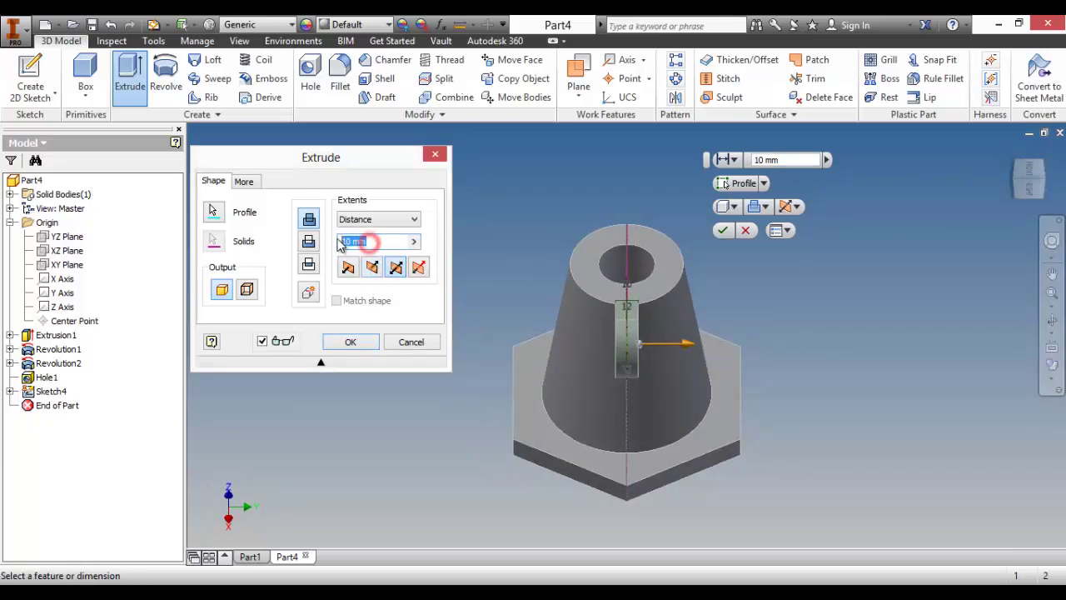
type("15")
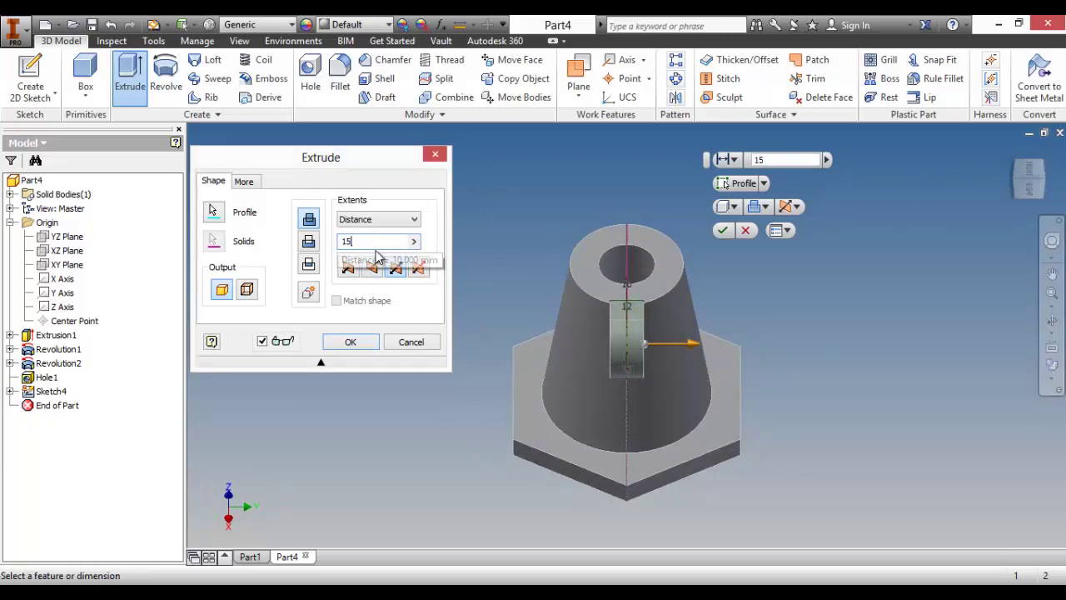
key("F4")
left_click_drag(605, 331, 516, 348)
key("Escape")
left_click(351, 341)
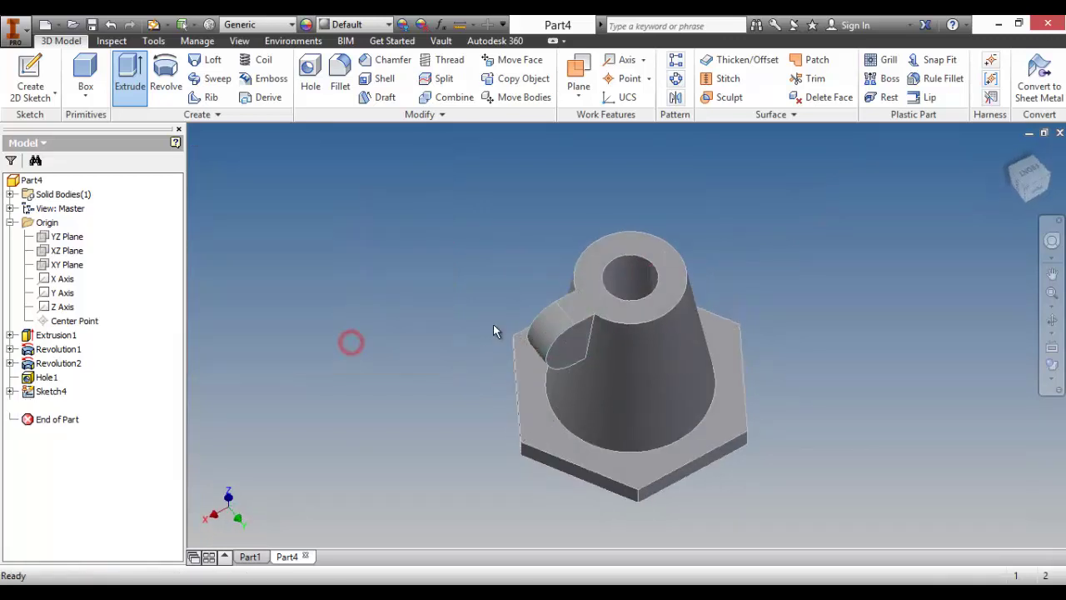
Step: Inspect the extruded lug and its junction with the cone from several angles
key("F4")
mouse_move(597, 345)
left_mouse_down()
mouse_move(543, 325)
mouse_move(542, 340)
mouse_move(517, 360)
mouse_move(553, 329)
mouse_move(578, 335)
left_mouse_up()
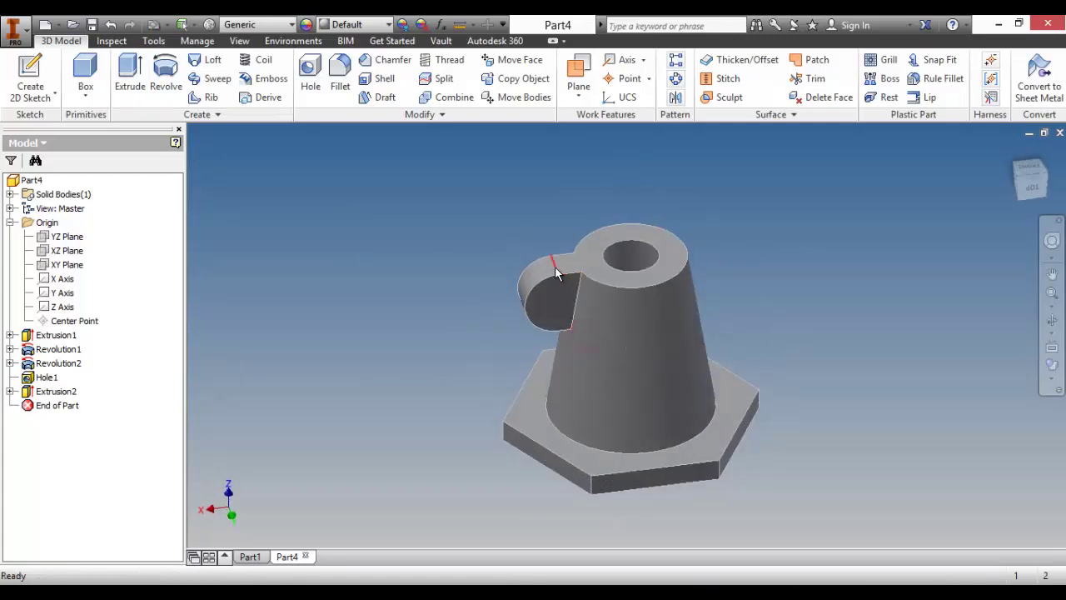
scroll(555, 266, "down", 5)
scroll(607, 278, "up", 5)
key("F4")
mouse_move(672, 361)
left_mouse_down()
mouse_move(748, 338)
mouse_move(801, 338)
mouse_move(713, 392)
mouse_move(686, 397)
mouse_move(611, 374)
mouse_move(625, 359)
mouse_move(695, 362)
mouse_move(675, 371)
left_mouse_up()
middle_click_drag(675, 371, 515, 319)
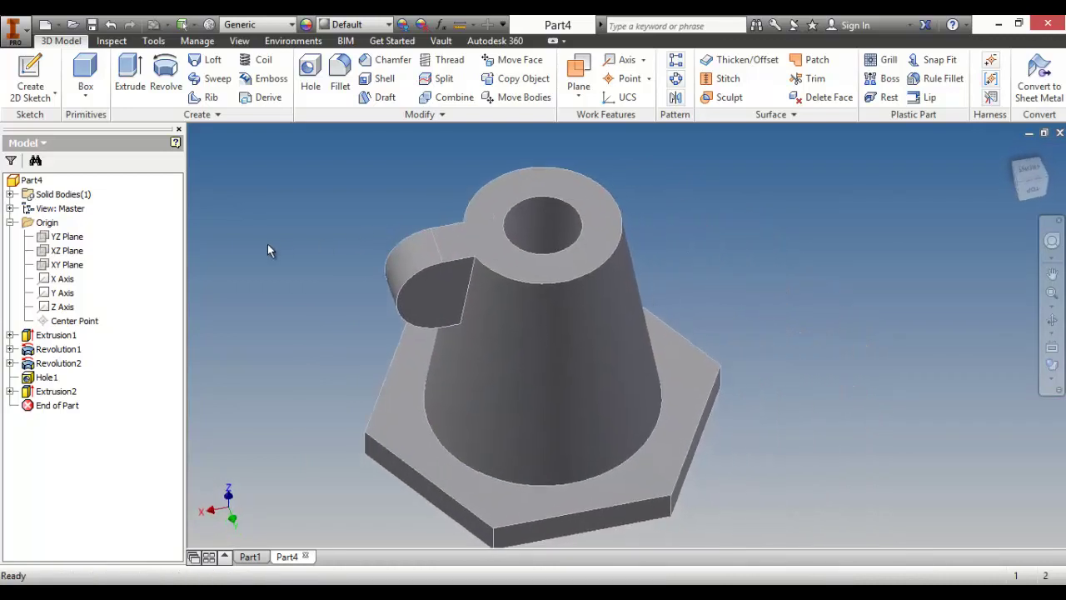
Step: Change the central bore to a full-depth tapped hole with an ISO Metric profile thread, size 25, designation M25x2, class 6H
double_click(47, 378)
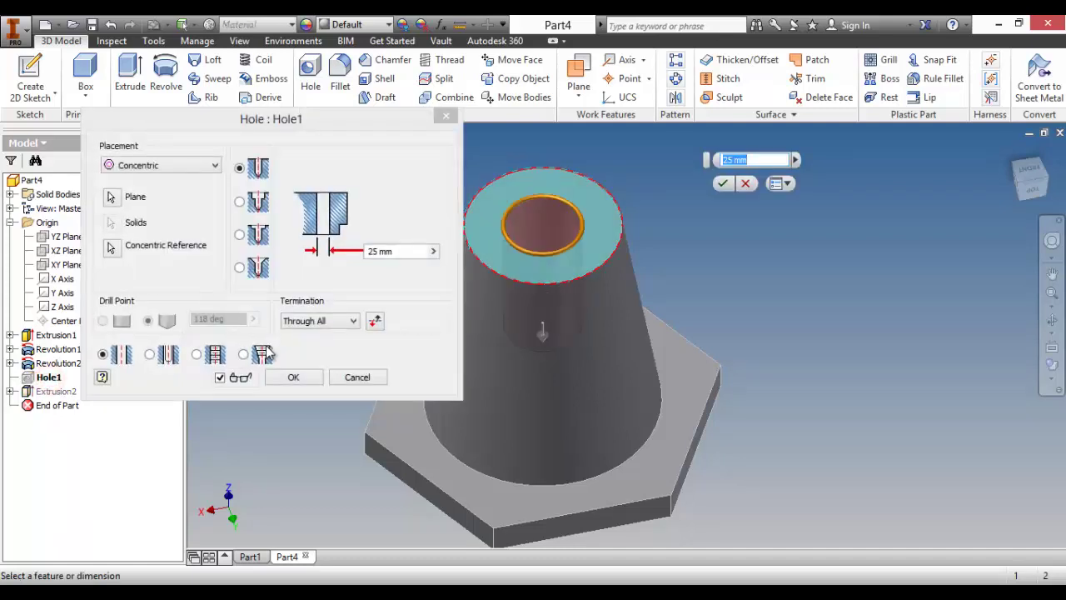
left_click(250, 557)
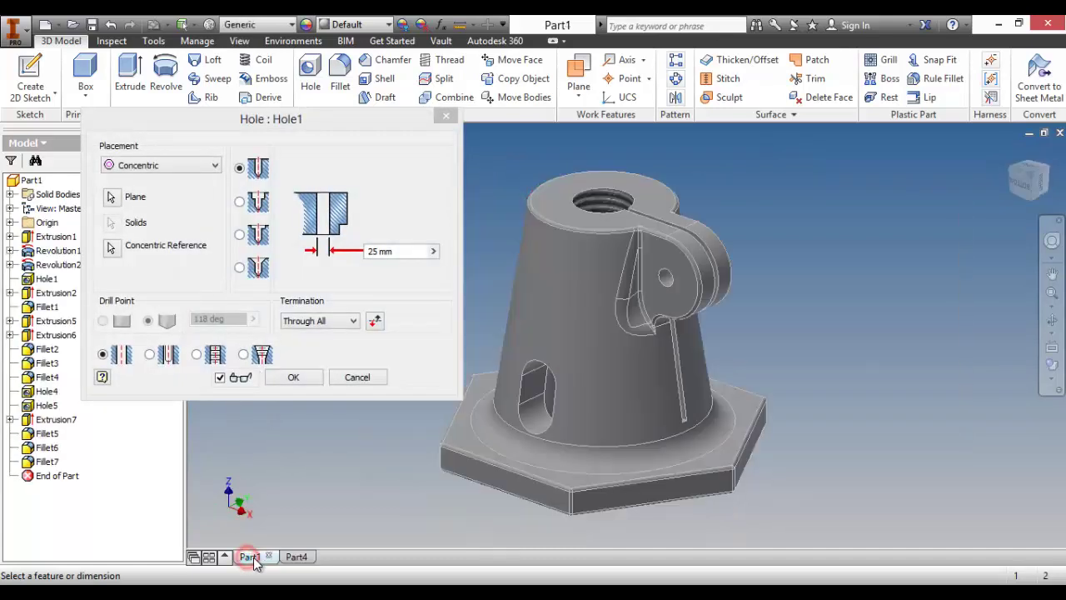
left_click(296, 557)
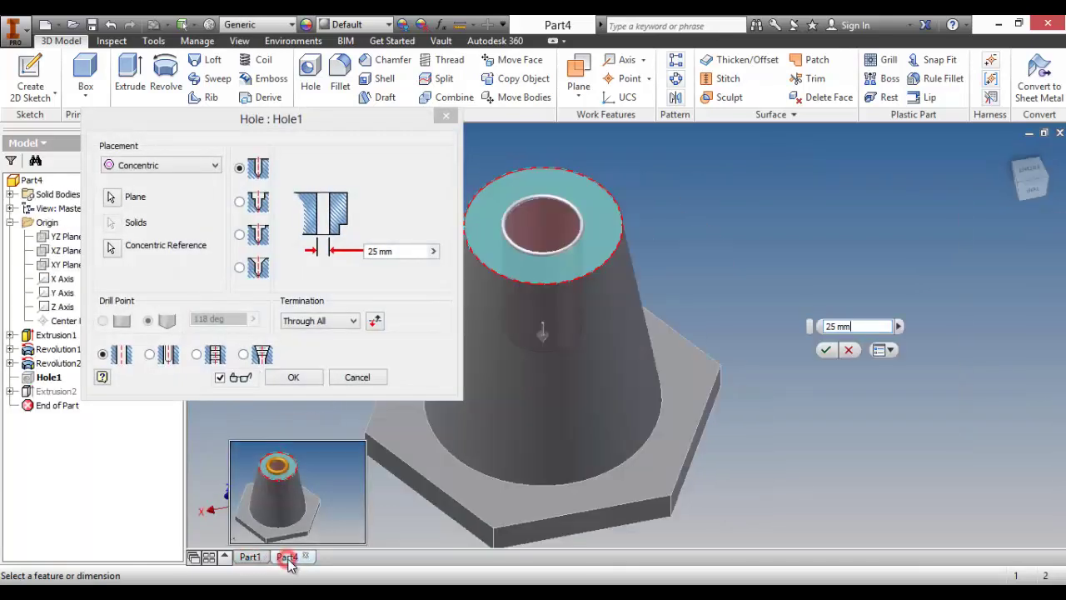
left_click(195, 355)
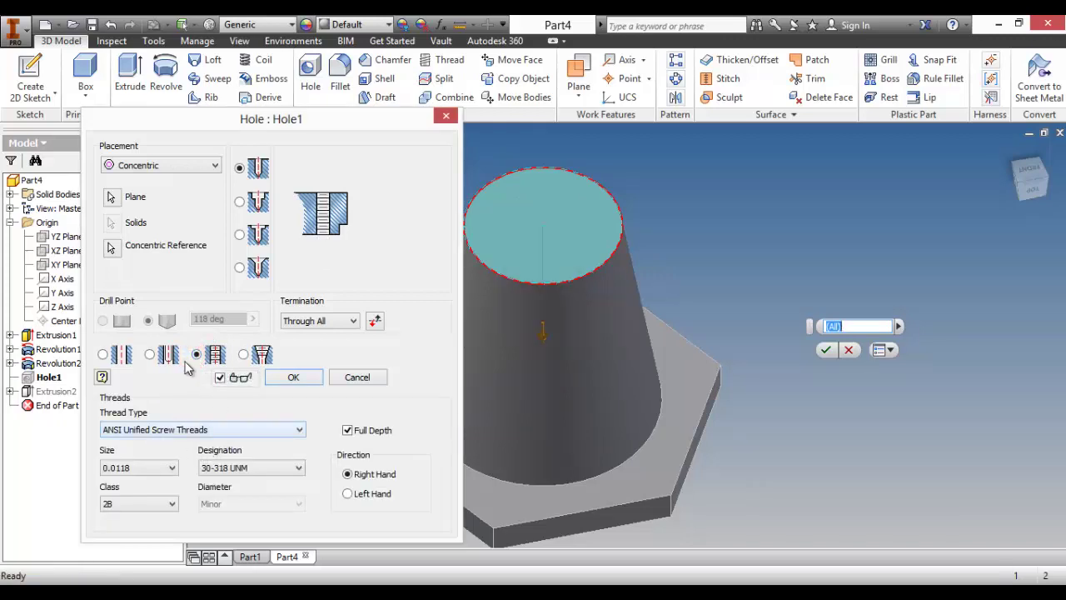
left_click(201, 429)
left_click(194, 464)
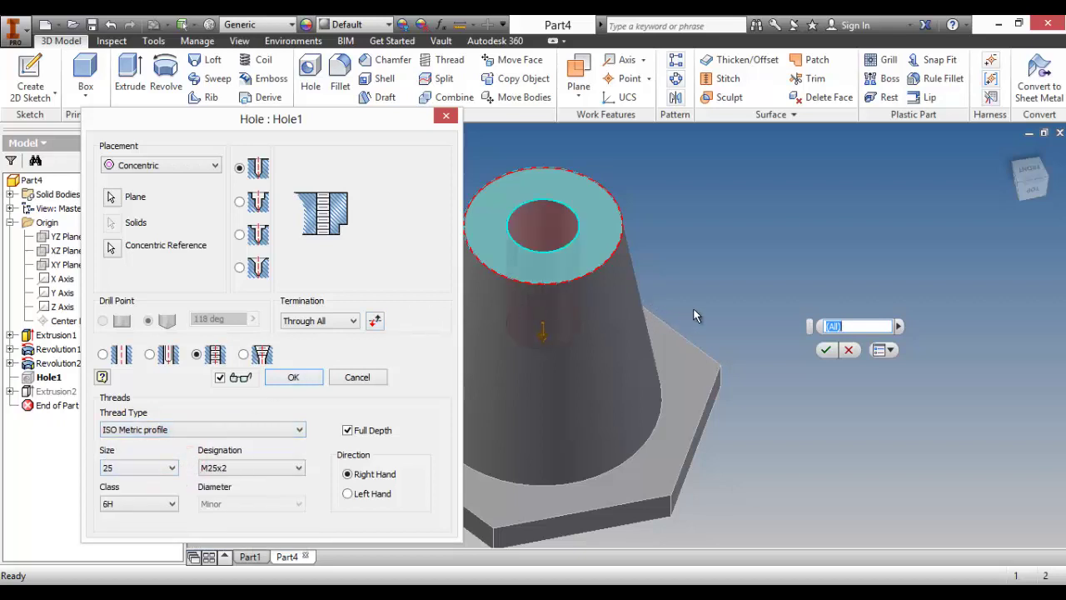
middle_click_drag(694, 309, 764, 297)
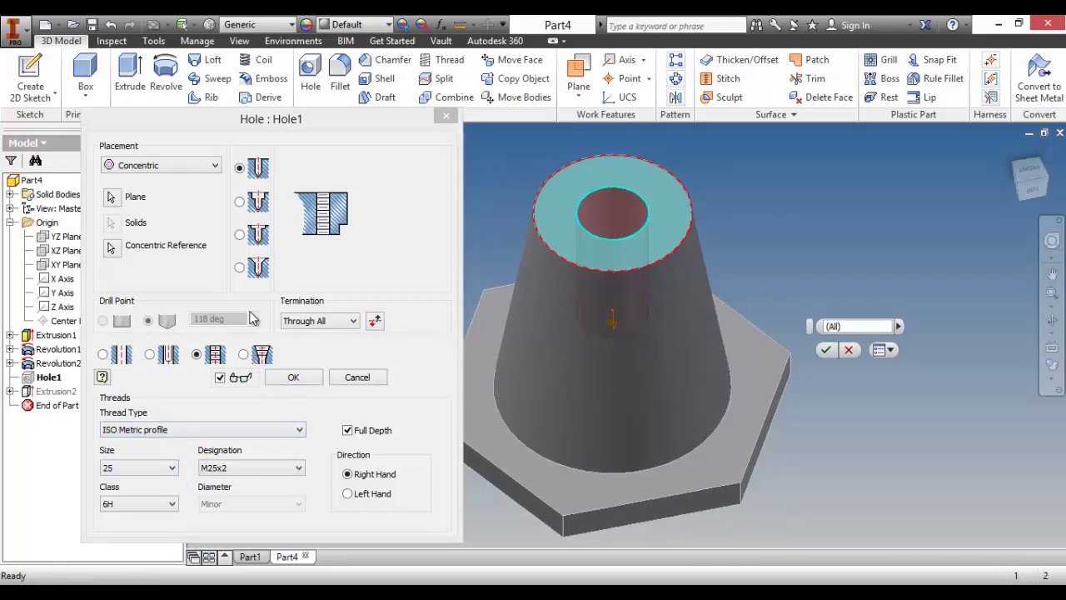
left_click(313, 376)
Step: Start a new sketch on the XZ plane and slice the part's display at that plane
key("F4")
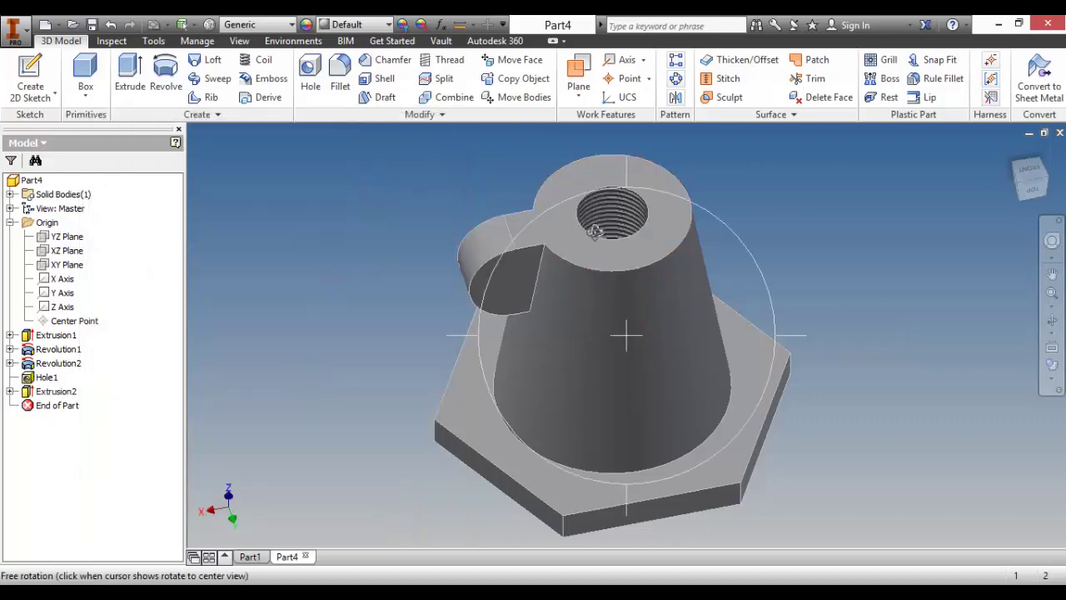
left_click_drag(725, 282, 716, 310)
key("Escape")
scroll(547, 273, "up", 3)
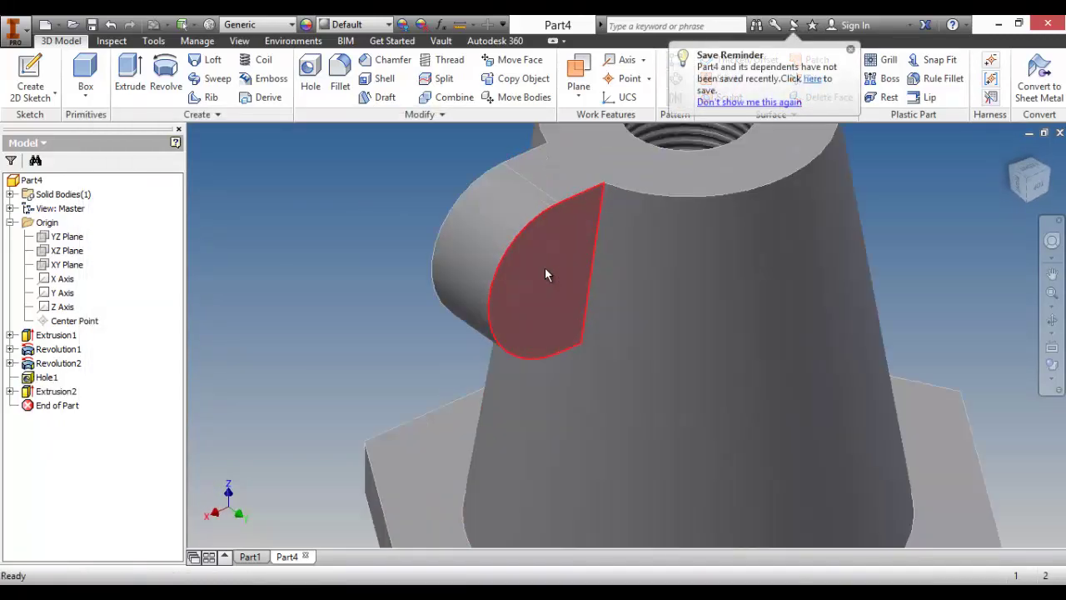
scroll(583, 294, "down", 2)
left_click(67, 264)
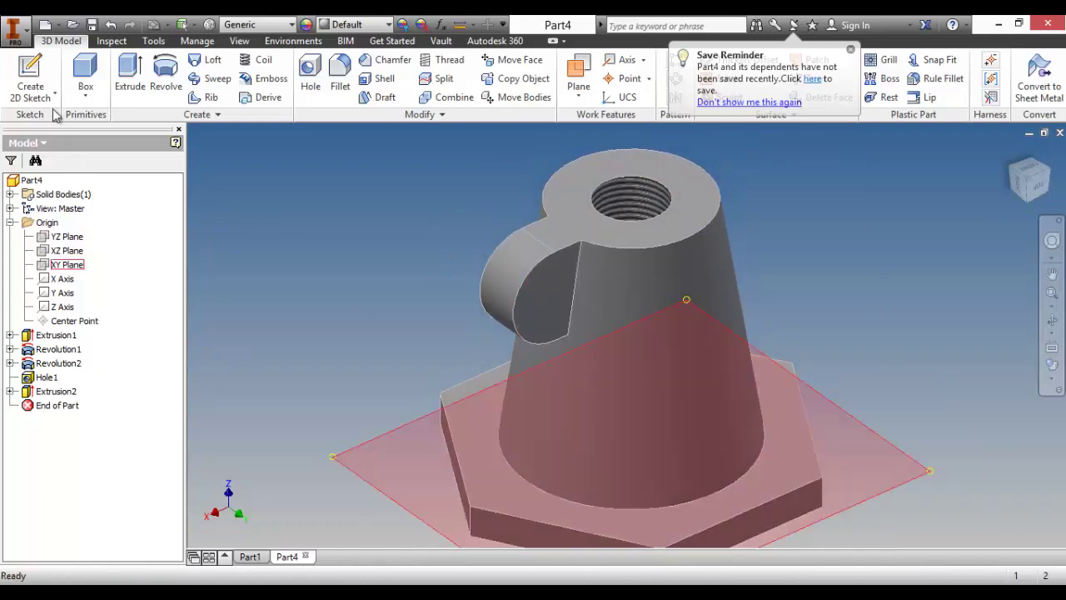
left_click(33, 90)
left_click(67, 249)
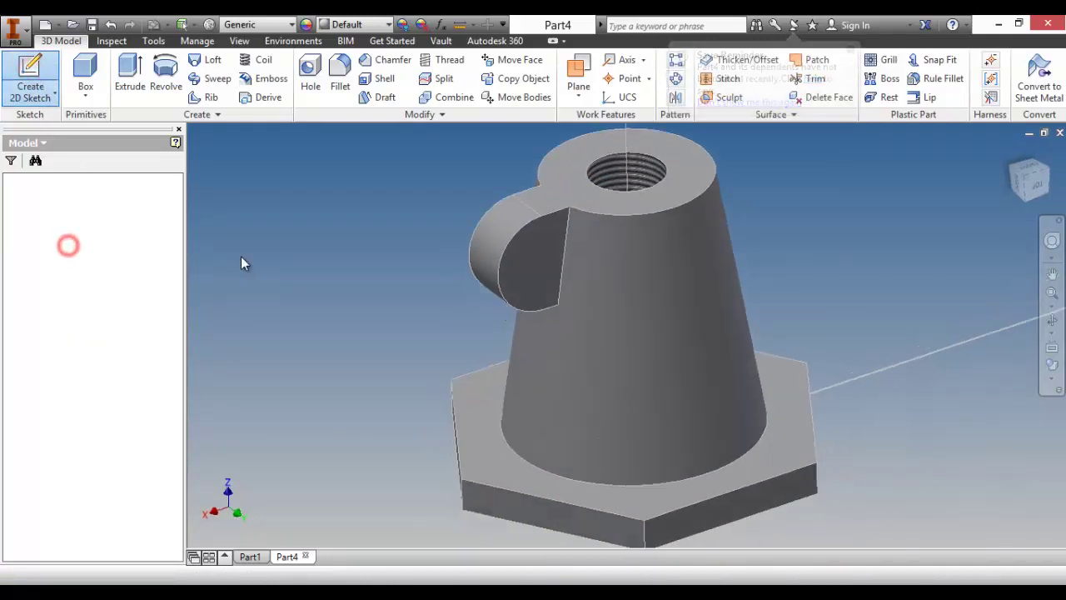
middle_click_drag(334, 208, 343, 406)
key("F7")
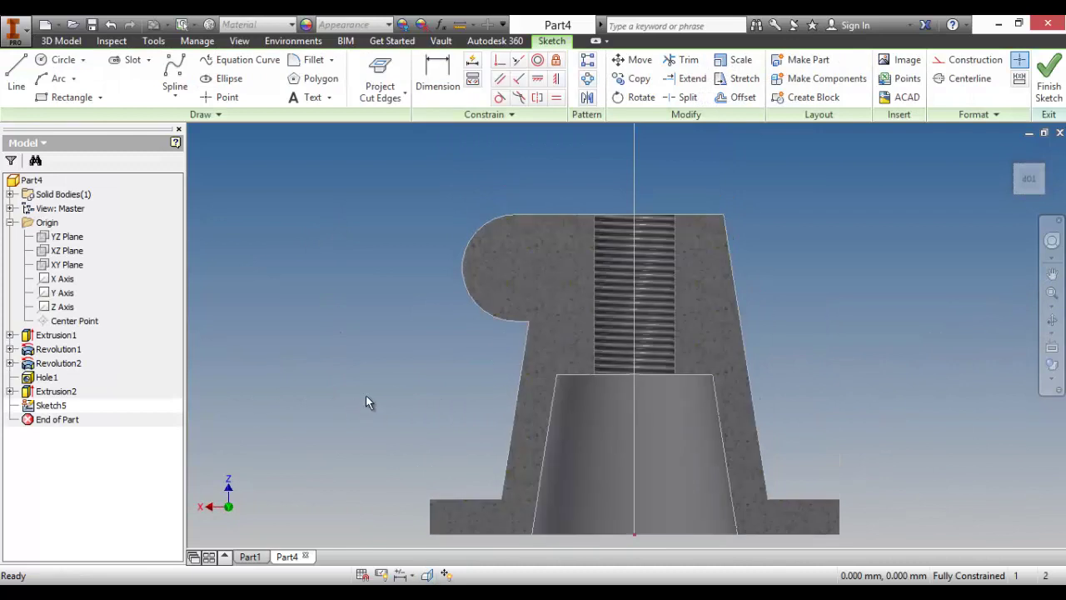
scroll(445, 375, "down", 2)
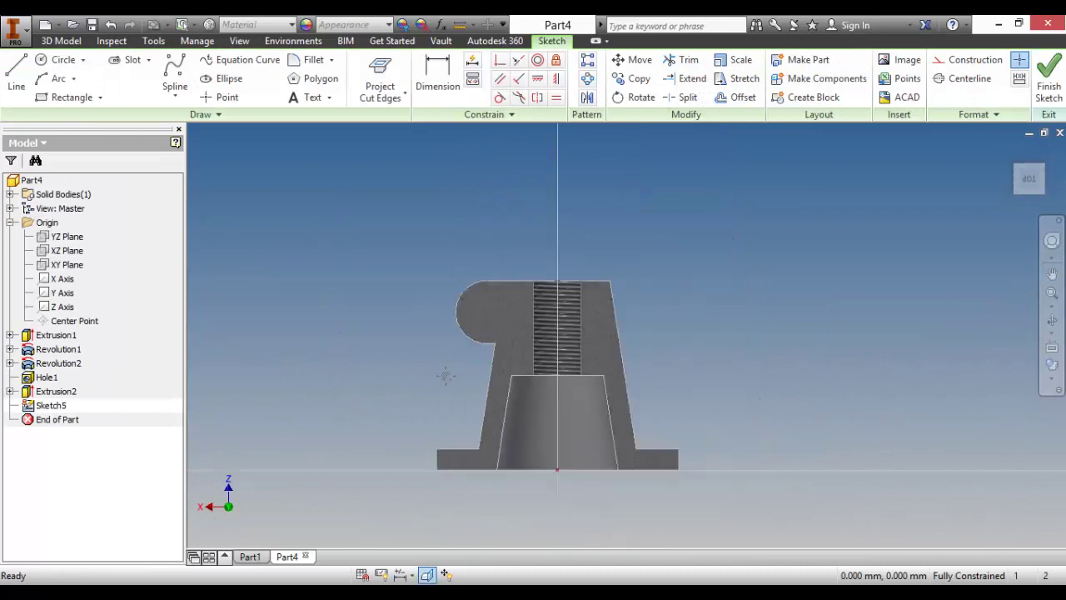
Step: Project the cut edges and sketch a horizontal line about 10 mm long across the conical wall on the lug side
left_click(380, 79)
scroll(415, 266, "up", 3)
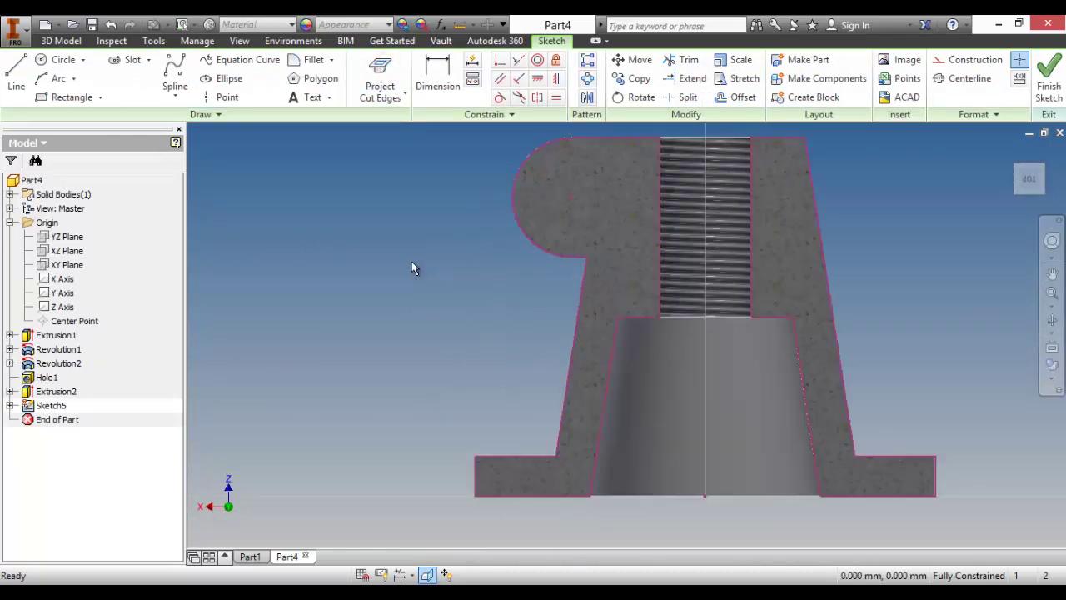
left_click(17, 77)
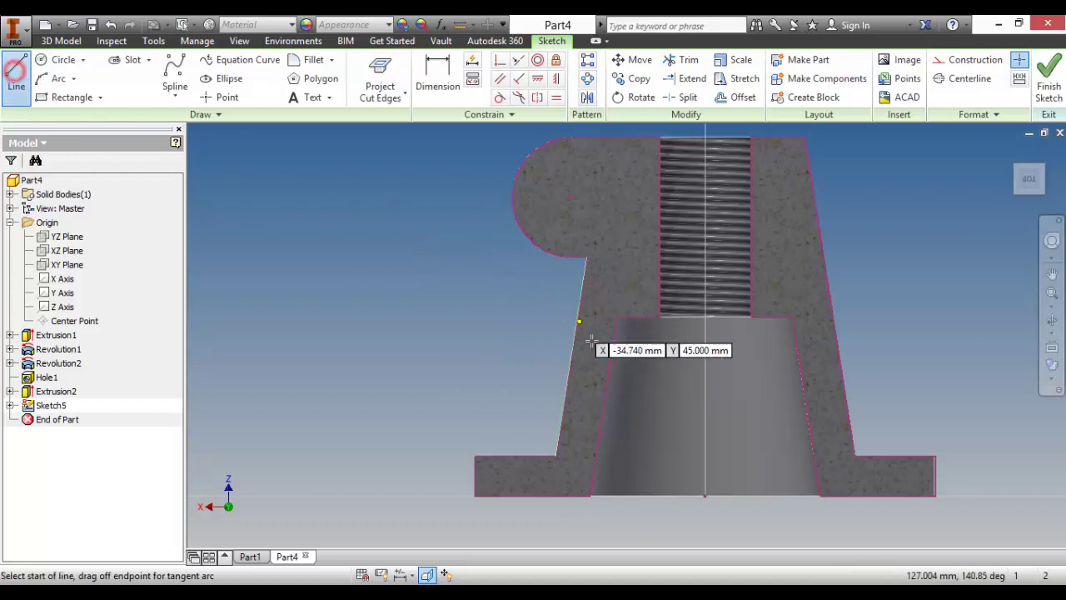
left_click(567, 386)
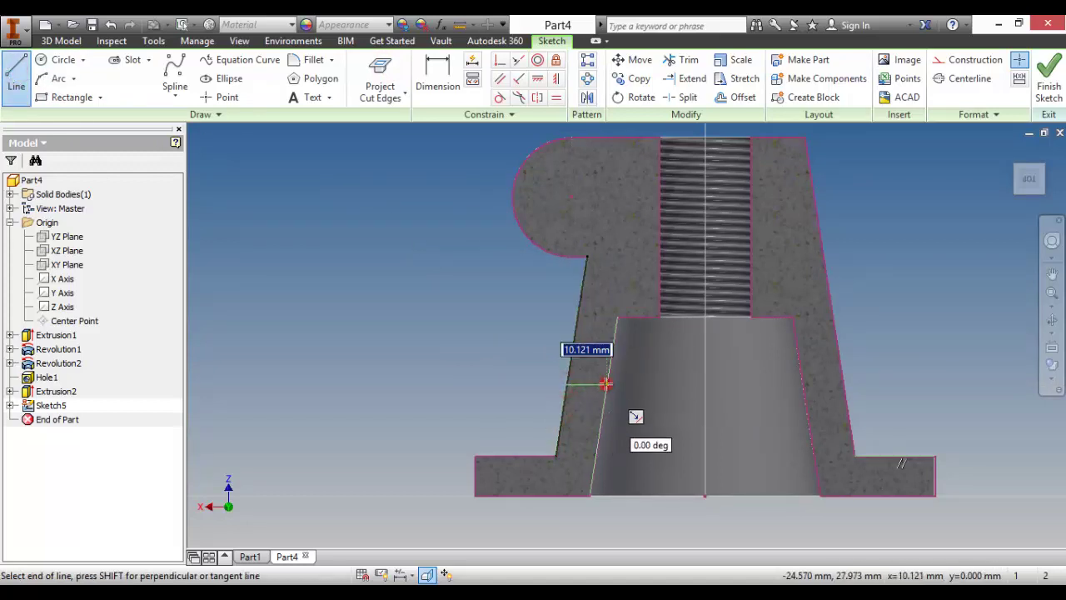
left_click(606, 383)
right_click(466, 345)
left_click(518, 344)
Step: Dimension the horizontal wall line 25 mm above the base's bottom edge and finish the sketch
left_click(434, 69)
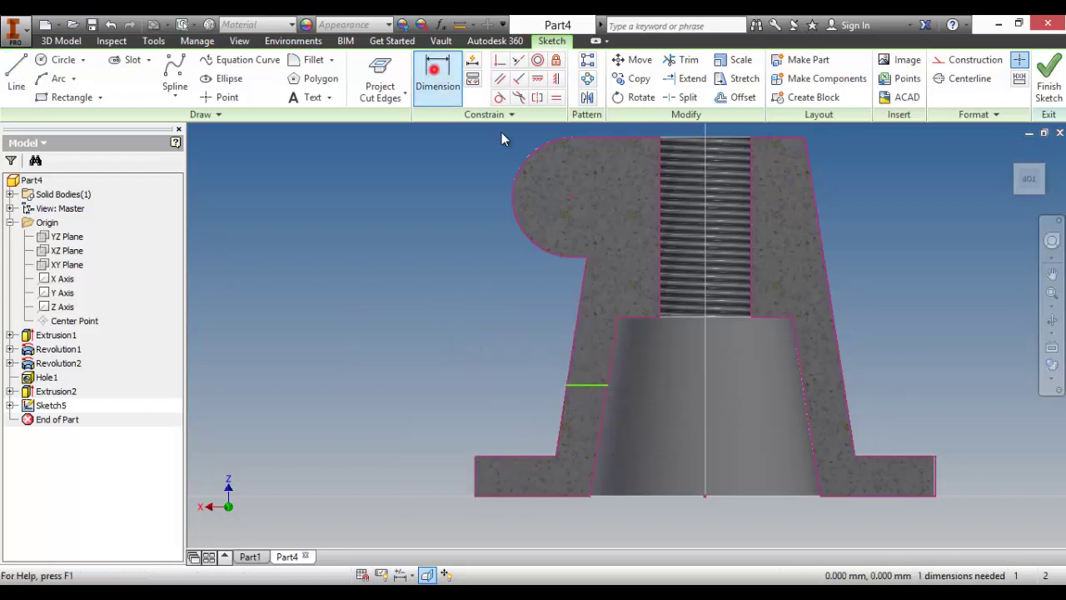
left_click(596, 385)
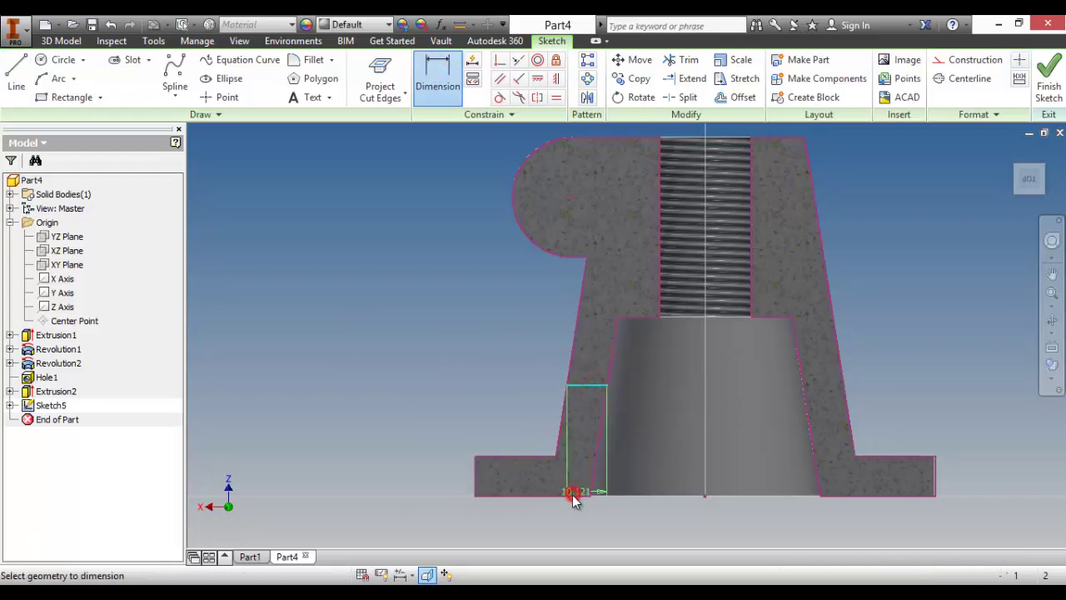
left_click(573, 496)
left_click(387, 451)
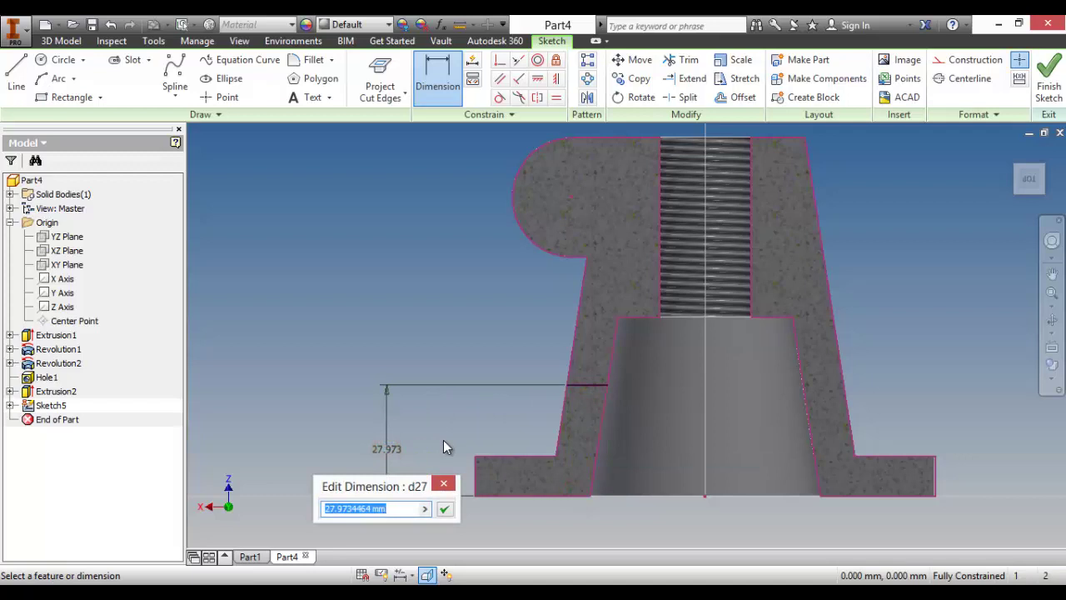
type("25")
key("Return")
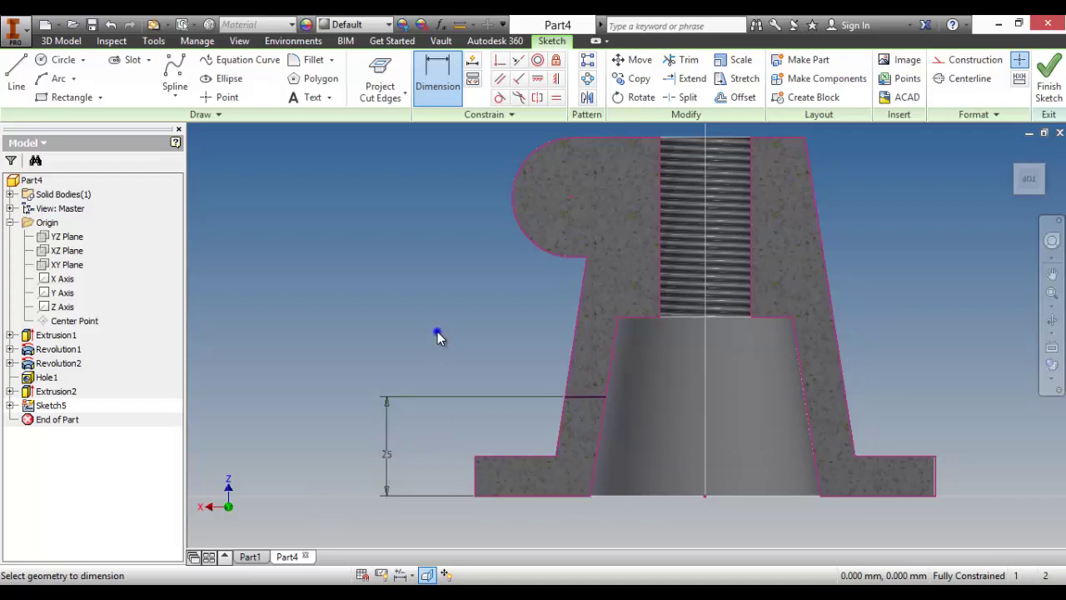
right_click(438, 332)
left_click(482, 331)
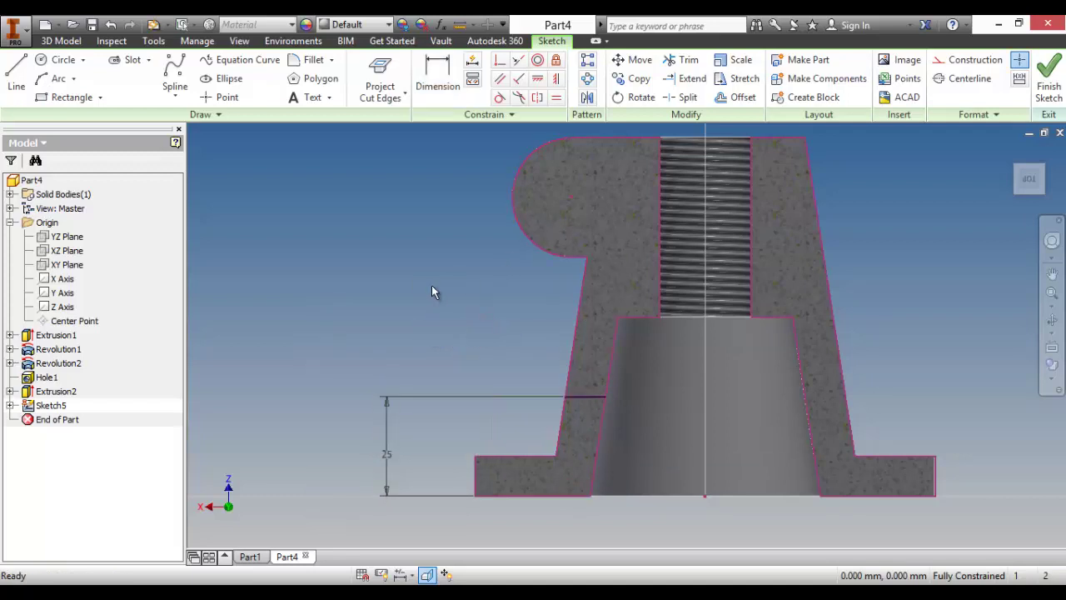
middle_click_drag(464, 304, 542, 335, "shift")
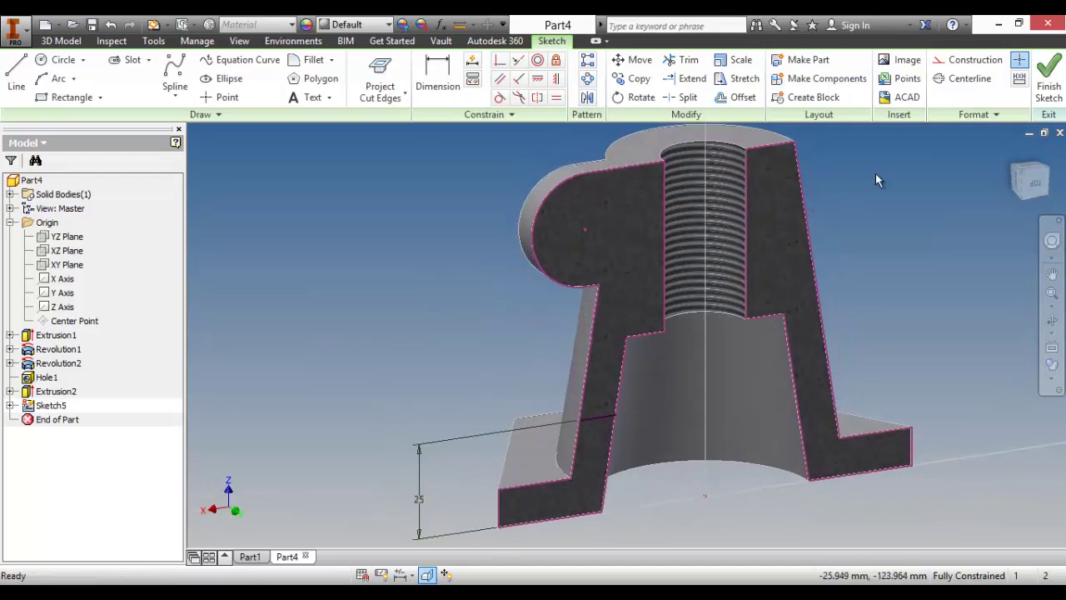
left_click(1043, 84)
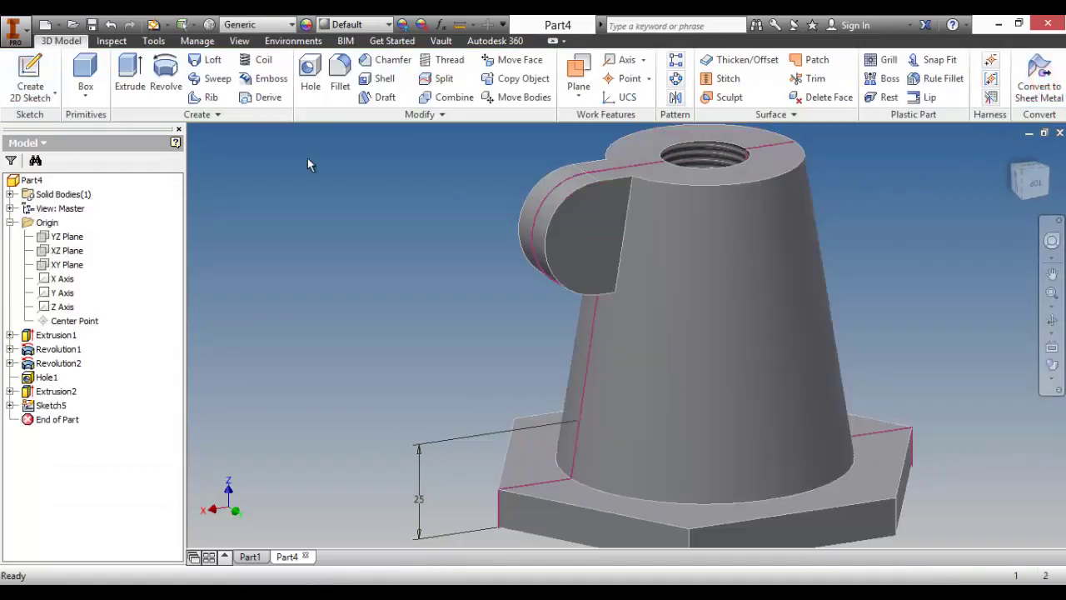
Step: Reopen the sketch with the 25 mm high wall line for editing and slice the part's display at its plane
left_click(130, 79)
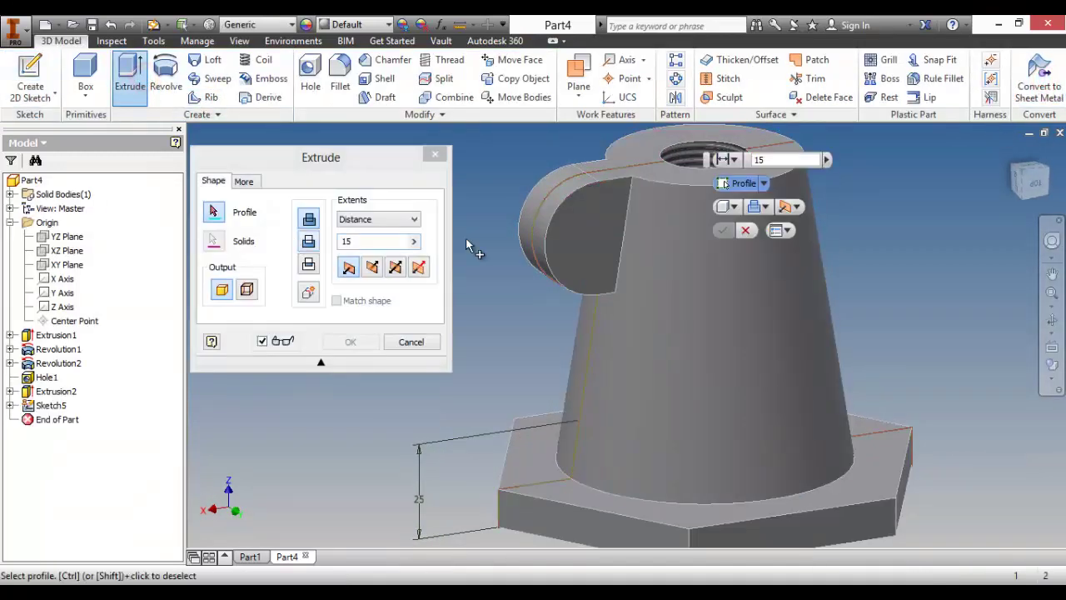
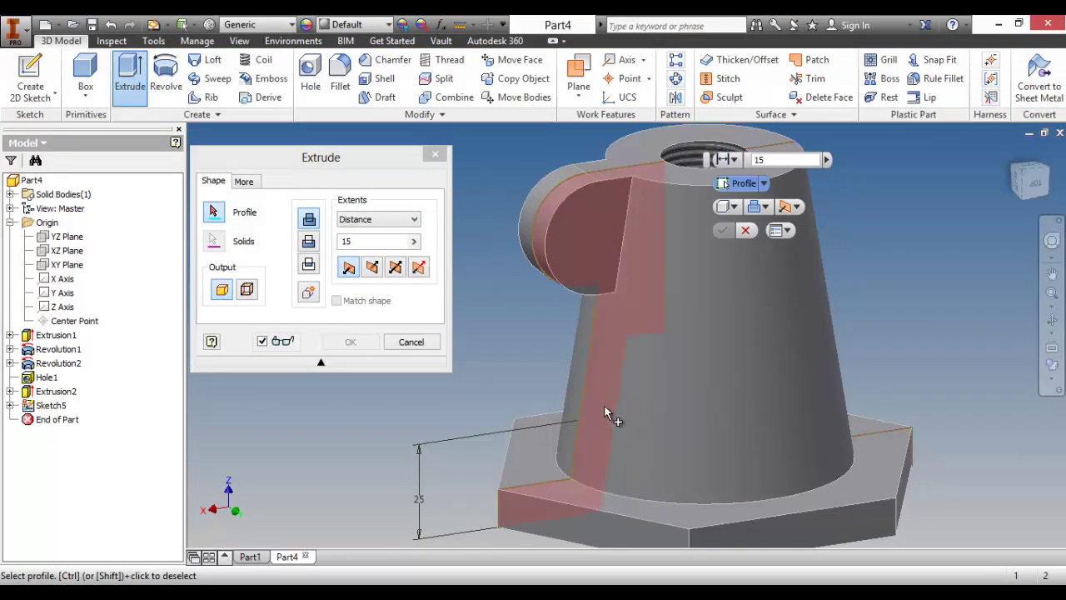
key("Escape")
double_click(28, 409)
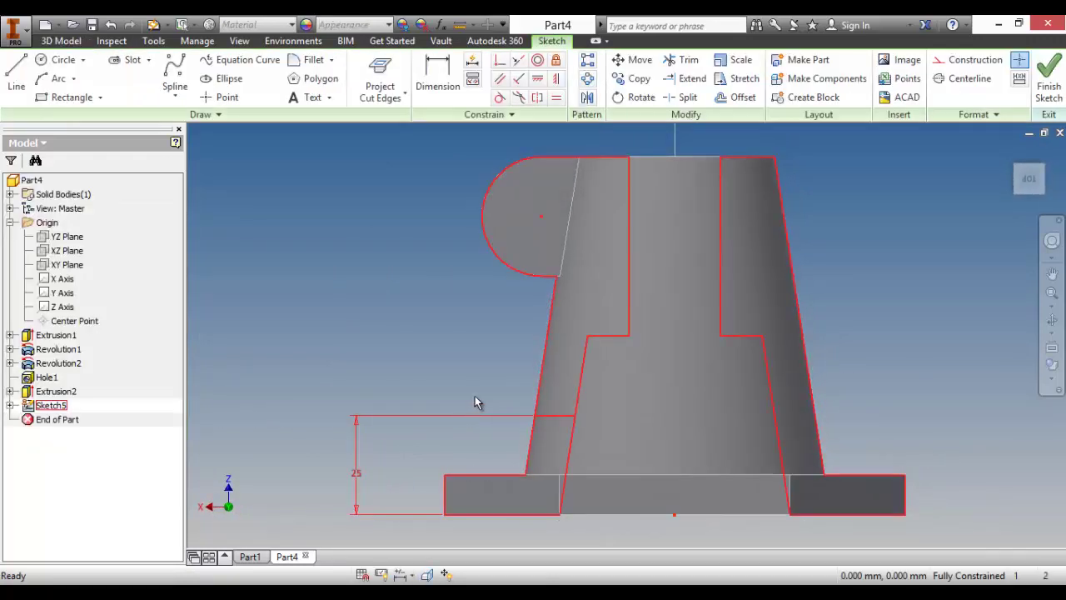
key("F7")
Step: Extend the horizontal wall line to the projected slanted edges of the conical wall
scroll(569, 417, "down", 3)
scroll(586, 406, "down", 4)
scroll(587, 407, "up", 3)
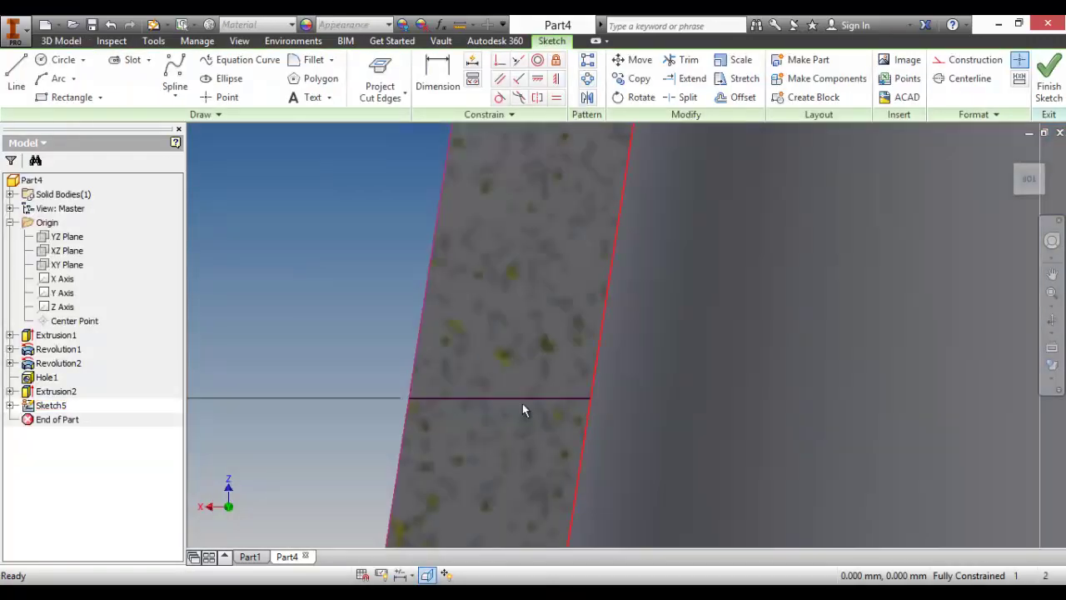
scroll(409, 395, "down", 2)
scroll(409, 395, "up", 3)
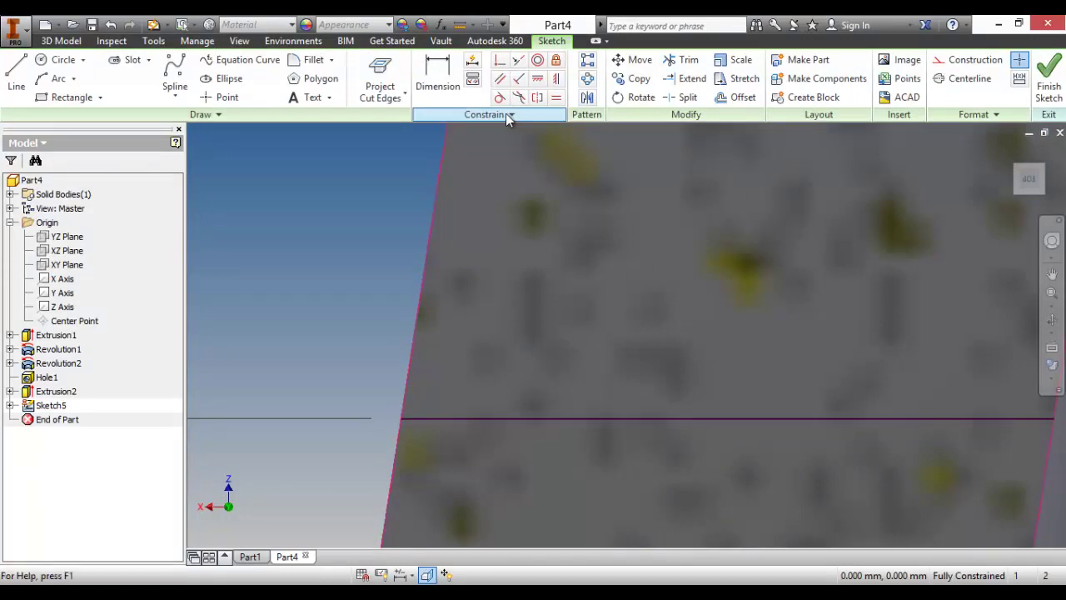
left_click(696, 80)
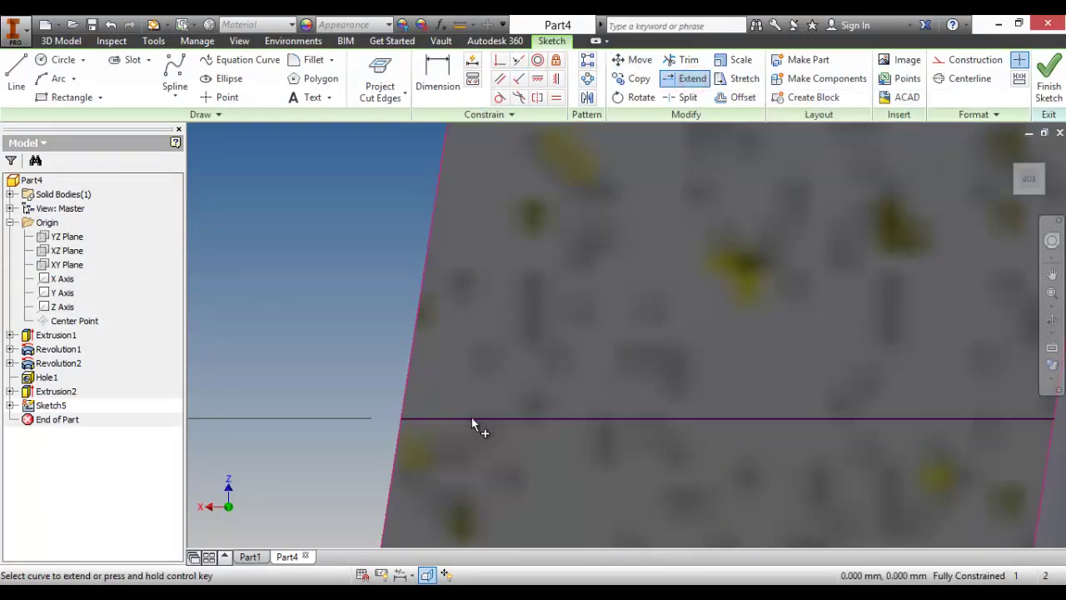
Step: Trim the horizontal line 25 mm above the base so that it spans only the wall's thickness
left_click(470, 416)
scroll(583, 413, "down", 3)
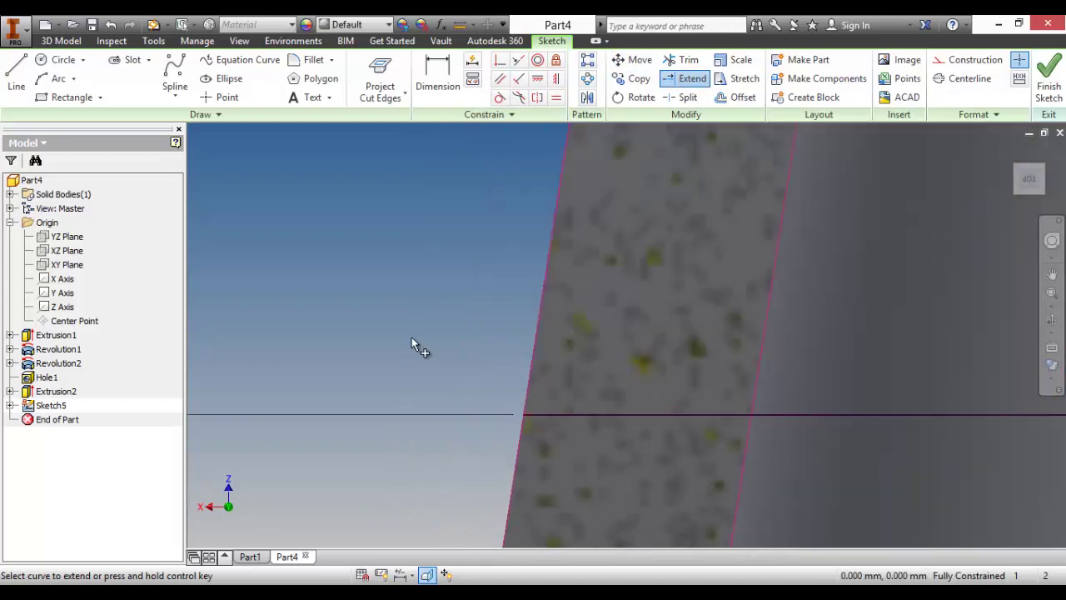
right_click(406, 333)
left_click(453, 325)
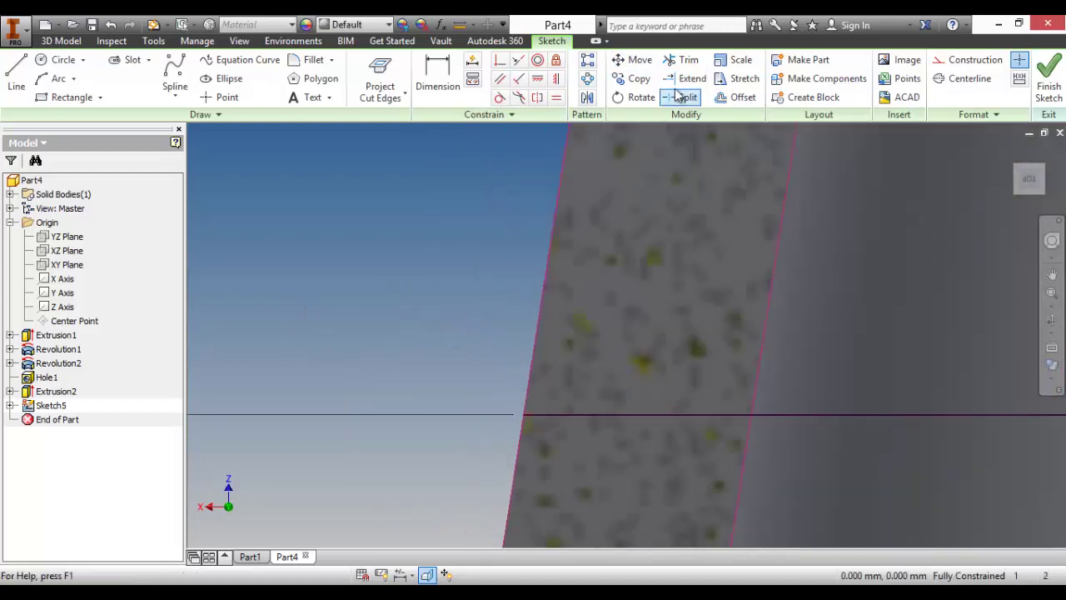
left_click(681, 59)
left_click(843, 414)
scroll(839, 352, "down", 5)
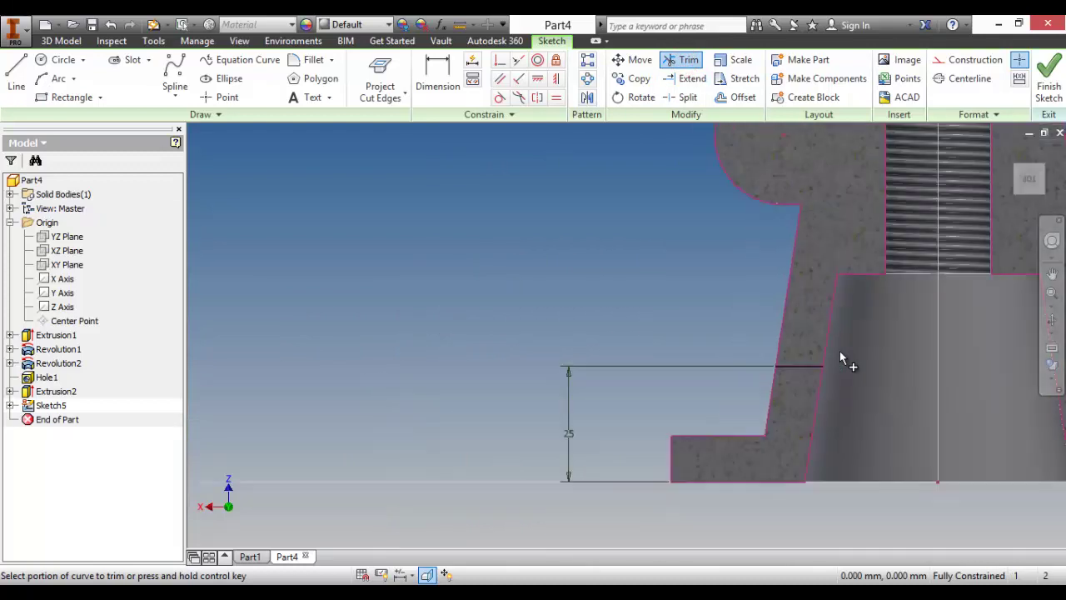
right_click(439, 208)
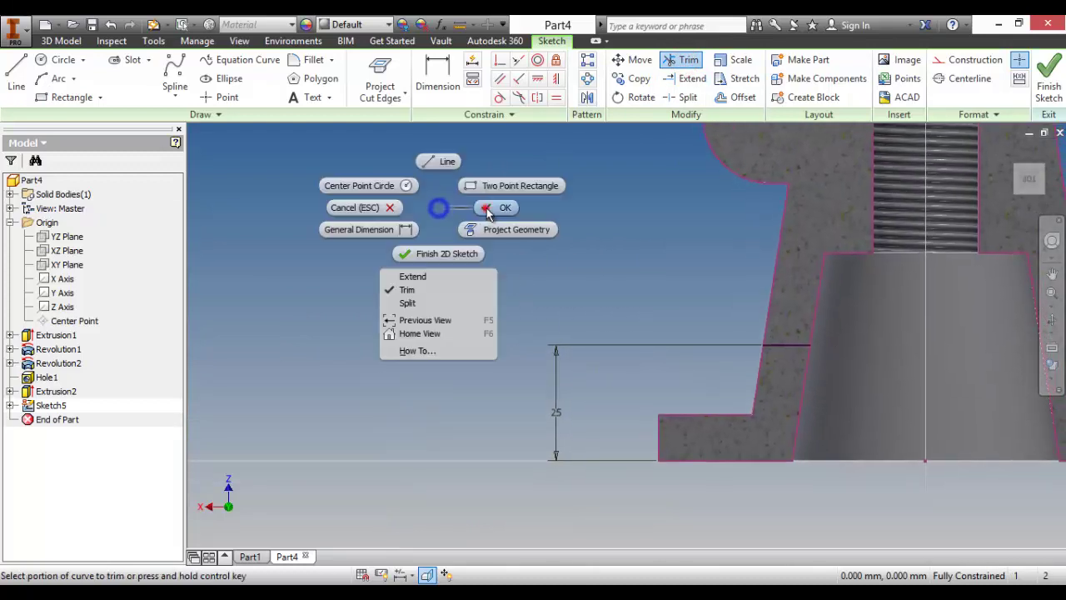
left_click(491, 208)
Step: Convert the projected edges of the lower flange and both tapered wall faces to construction geometry
left_click_drag(820, 503, 611, 411)
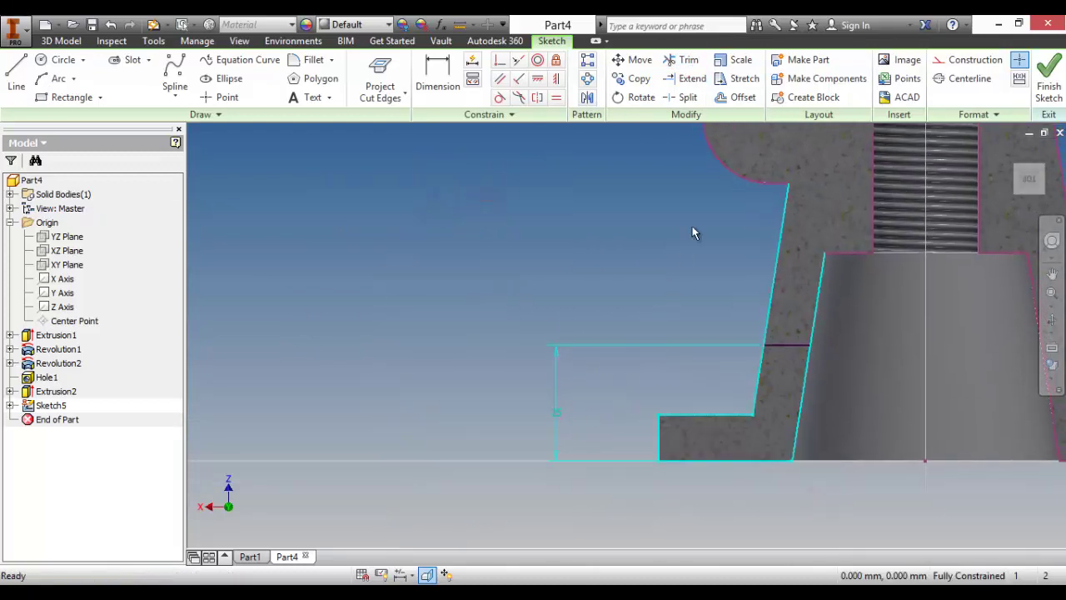
left_click(953, 63)
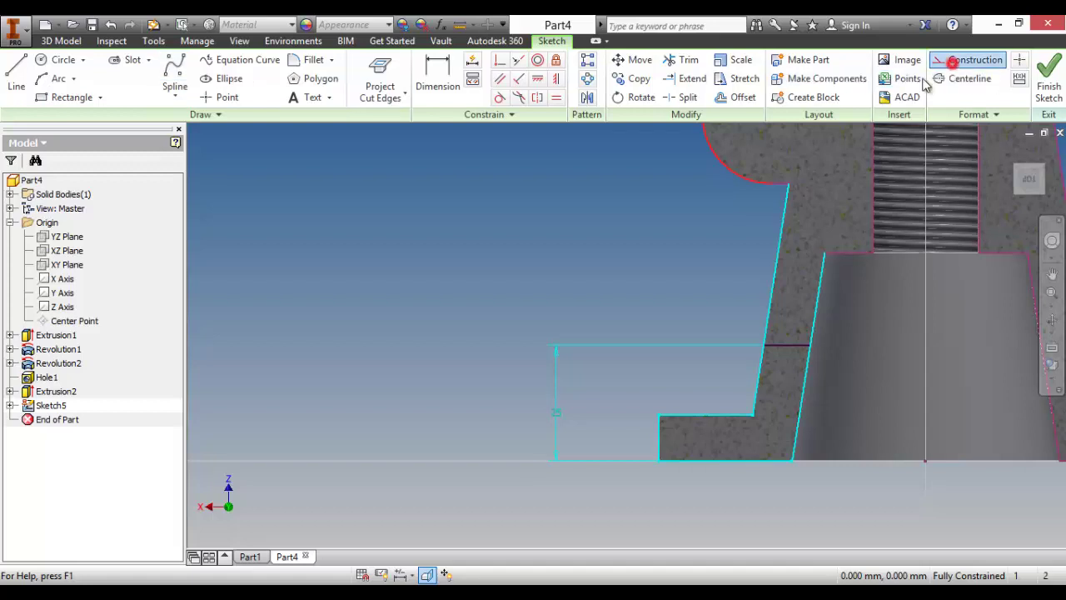
left_click(569, 267)
Step: Draw lines along the outer and inner tapered wall edges down to the 25 mm horizontal line, and finish the sketch
left_click(17, 79)
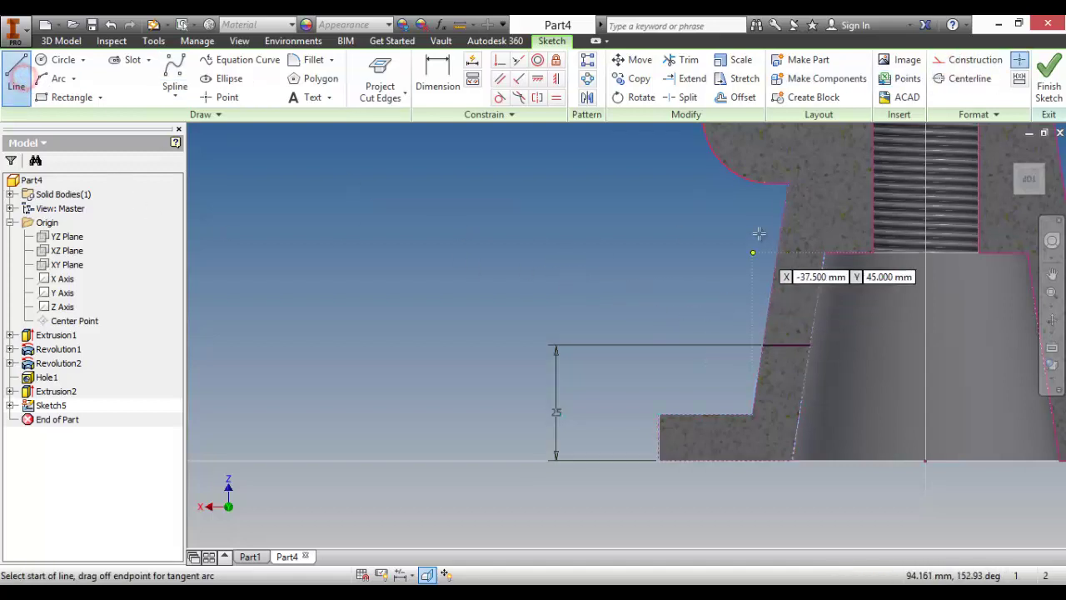
left_click(787, 182)
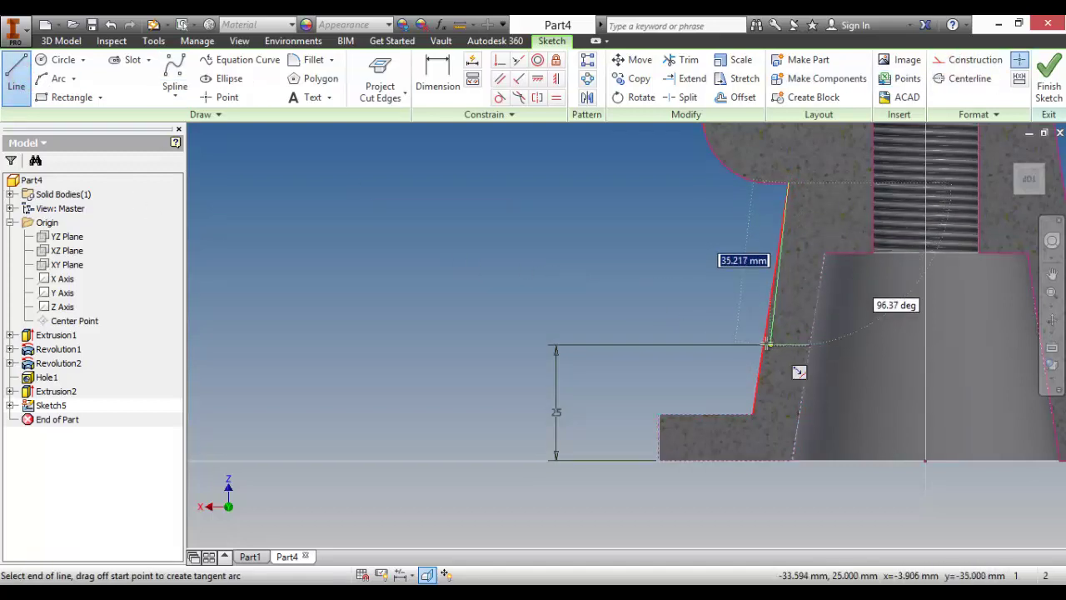
double_click(766, 344)
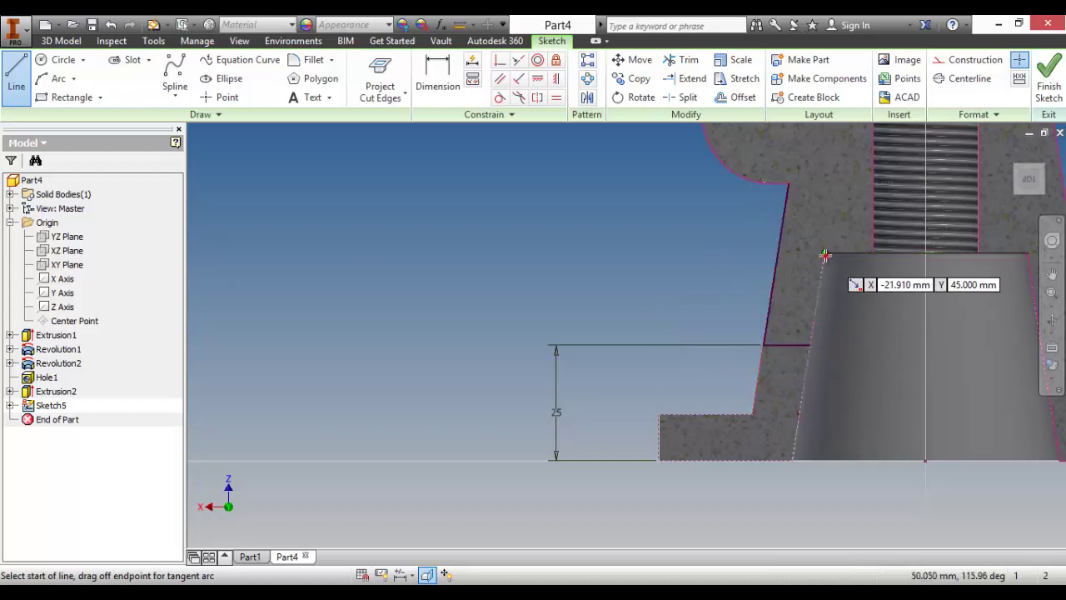
left_click(824, 255)
double_click(808, 341)
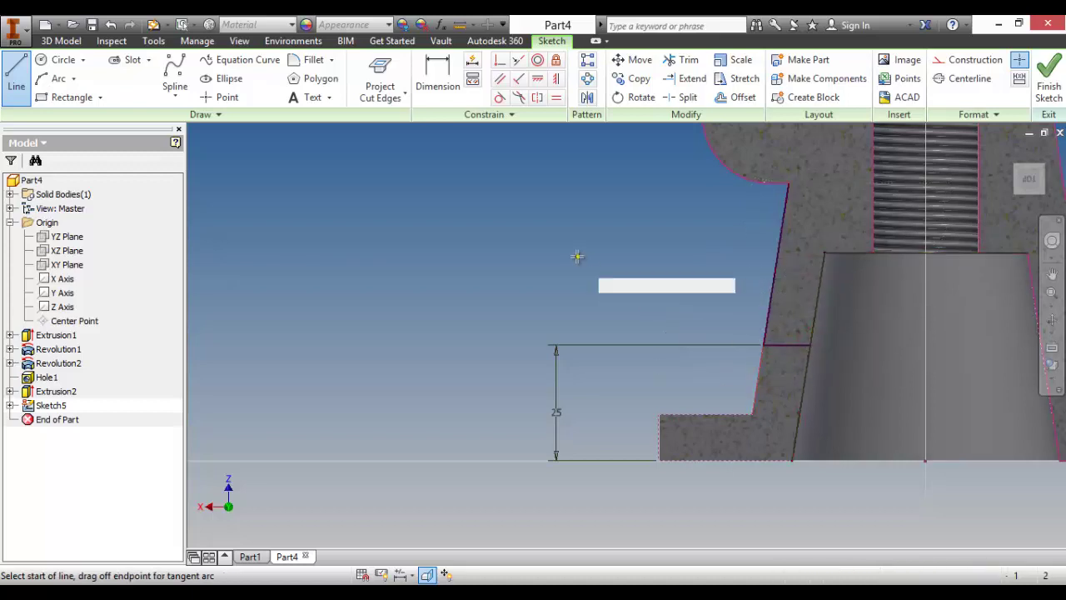
right_click(577, 257)
left_click(633, 256)
left_click(1042, 79)
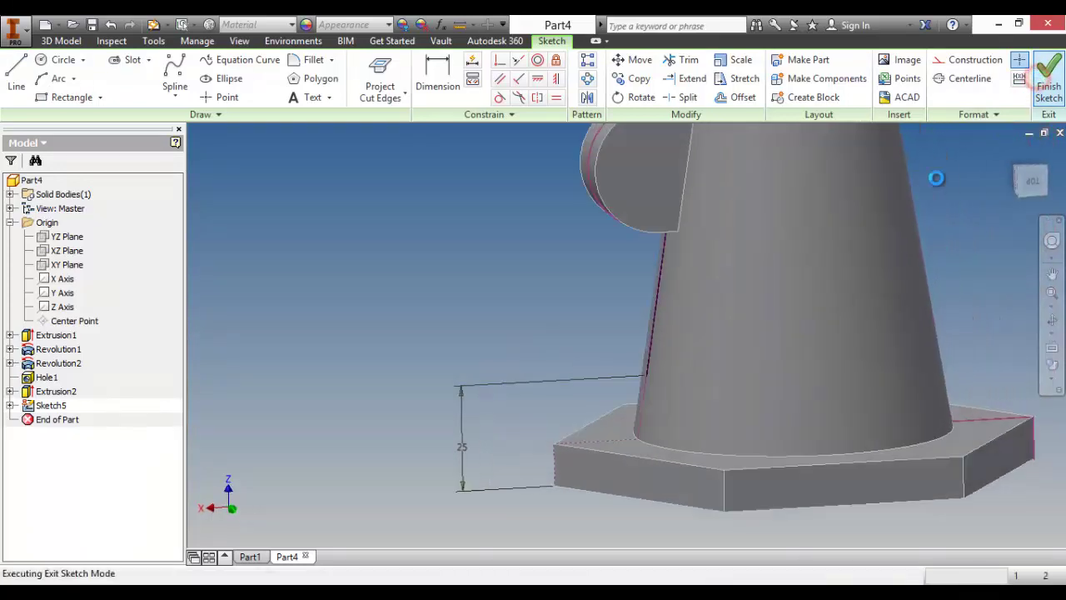
Step: Try to repair the open extrusion profile with Sketch Doctor's Close Loop treatment, agreeing to combine the redundant points
left_click(133, 74)
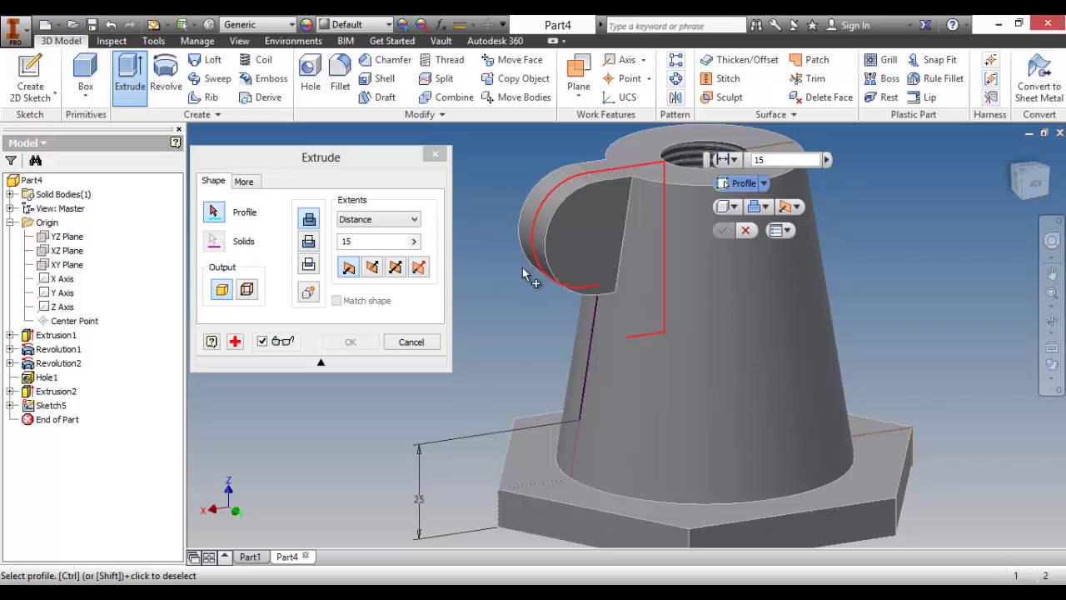
left_click(236, 340)
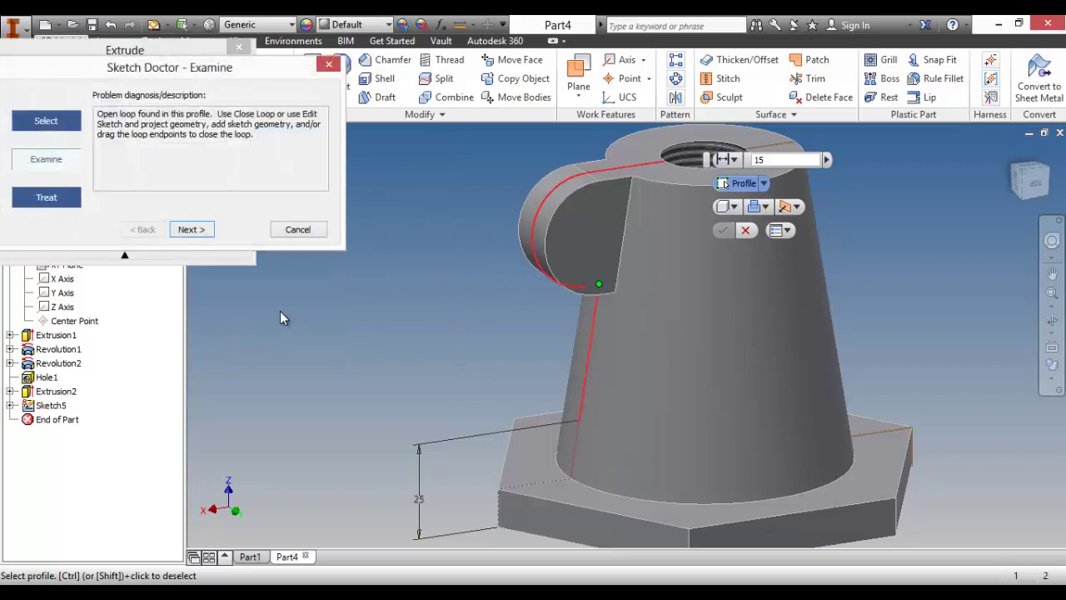
left_click(198, 230)
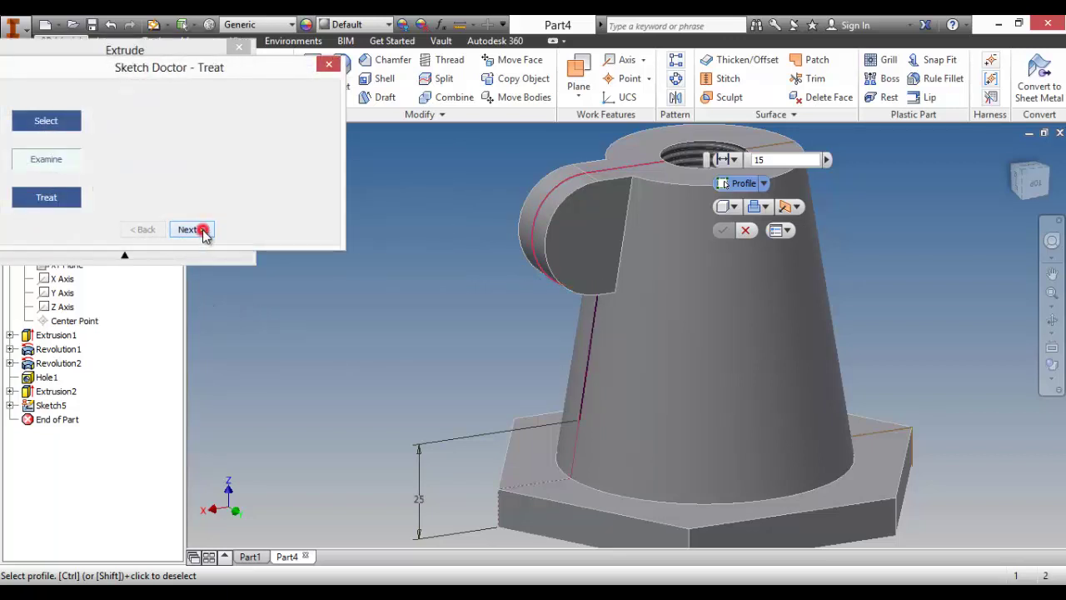
left_click(125, 123)
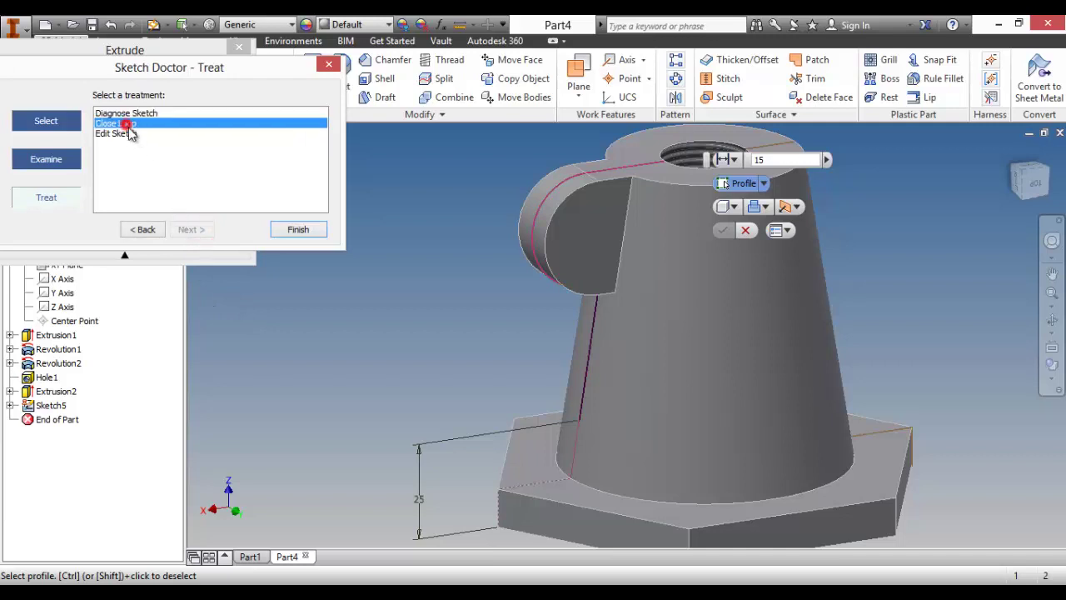
left_click(298, 230)
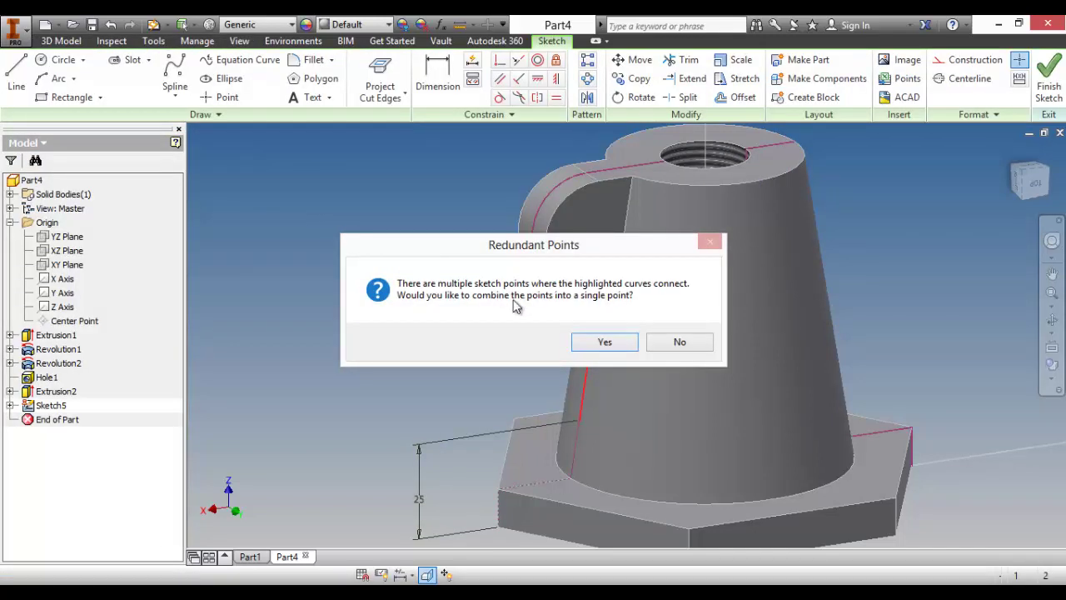
left_click(605, 342)
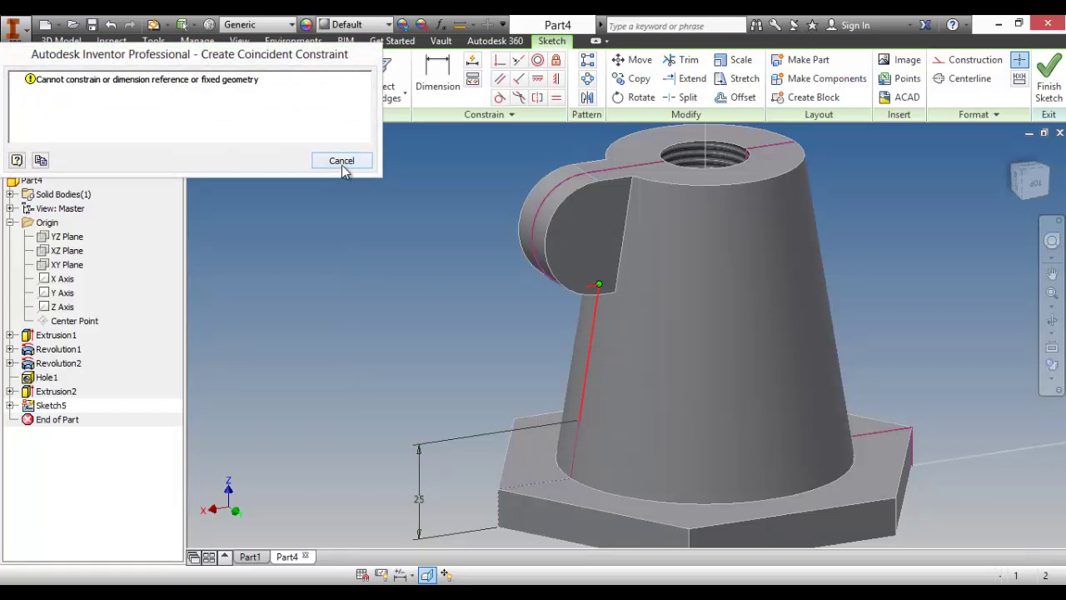
left_click(342, 160)
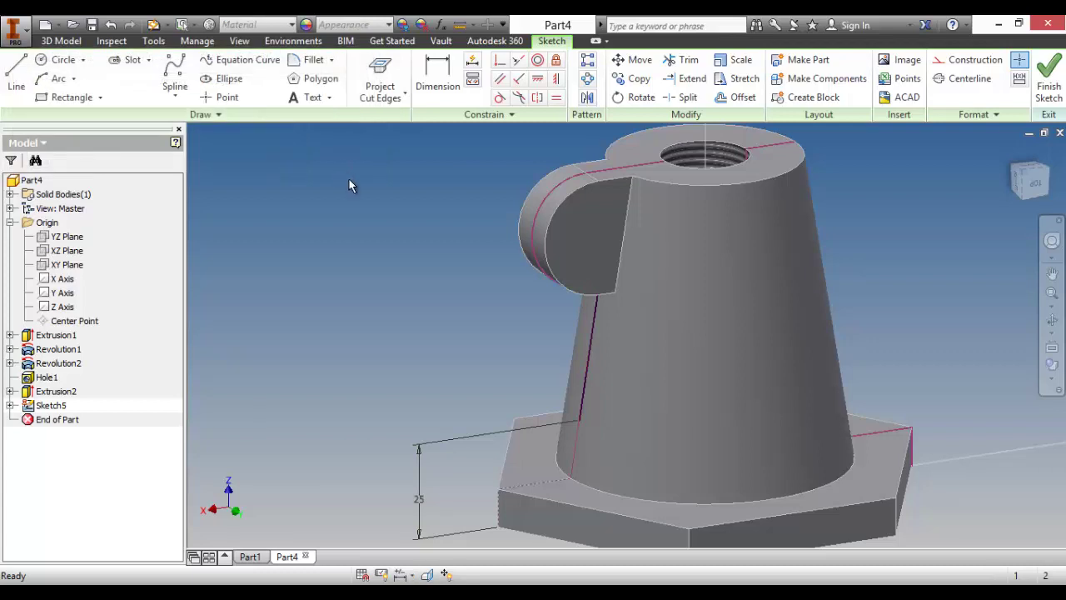
Step: Slice the graphics at the sketch plane and examine the corner where the rounded lug meets the outer wall line
key("F7")
scroll(583, 275, "up", 5)
scroll(559, 216, "up", 3)
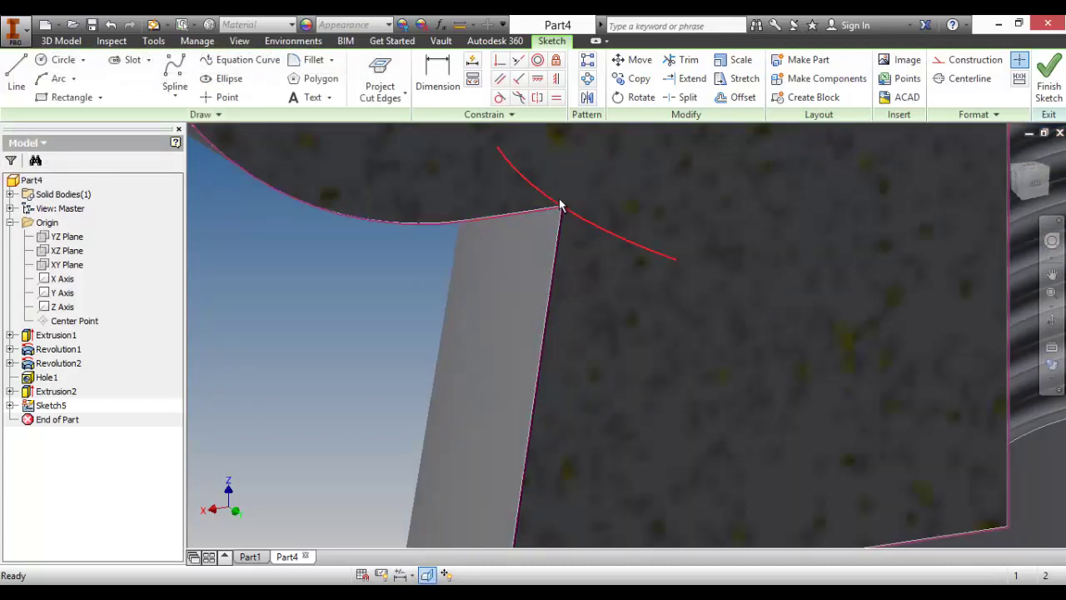
scroll(558, 204, "up", 5)
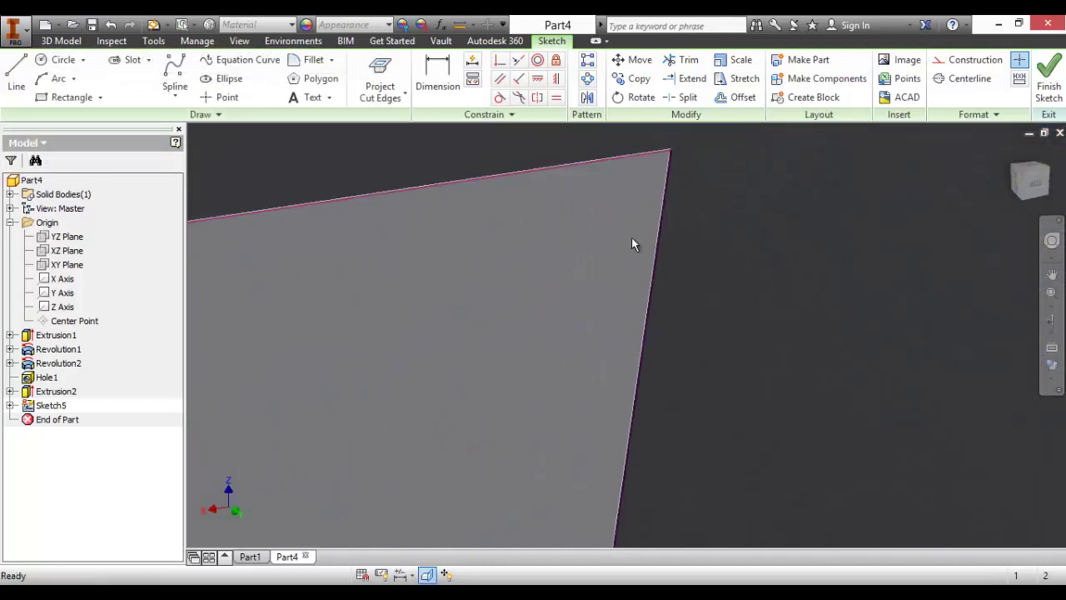
scroll(672, 233, "down", 8)
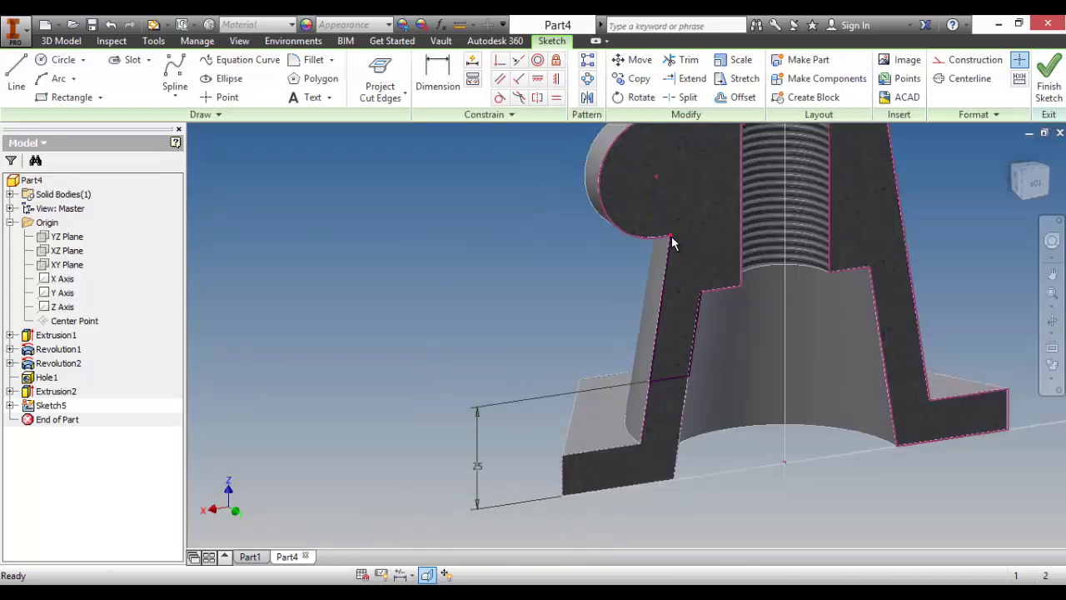
scroll(611, 306, "up", 5)
right_click(608, 299)
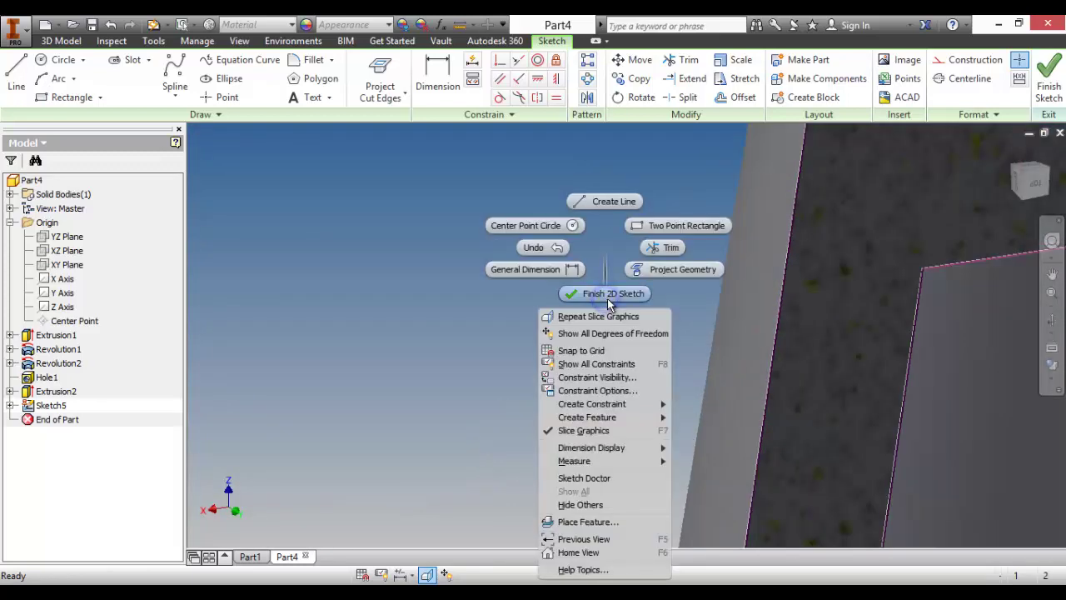
left_click(779, 342)
left_click(775, 349)
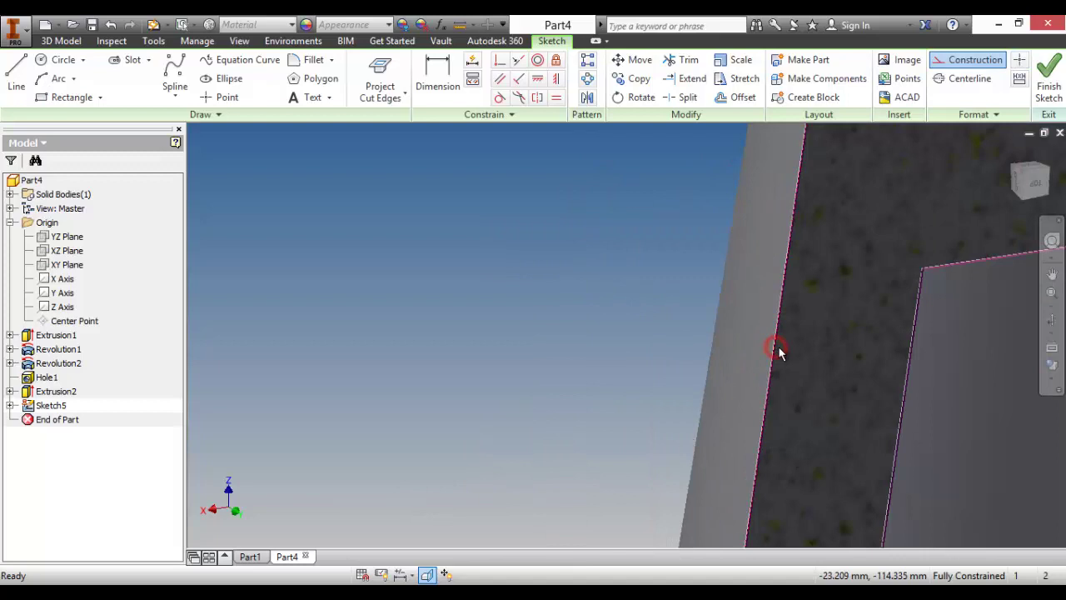
Step: Close the profile loop starting from the inner wall line, adding a coincident constraint where the horizontal line meets the outer wall line
left_click(912, 358)
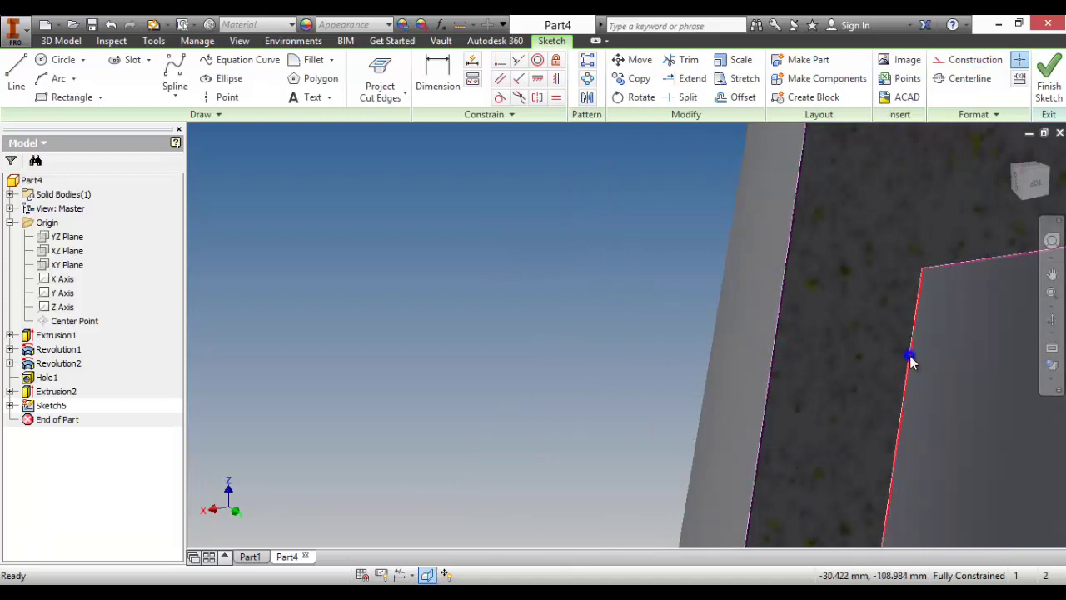
right_click(910, 358)
left_click(883, 382)
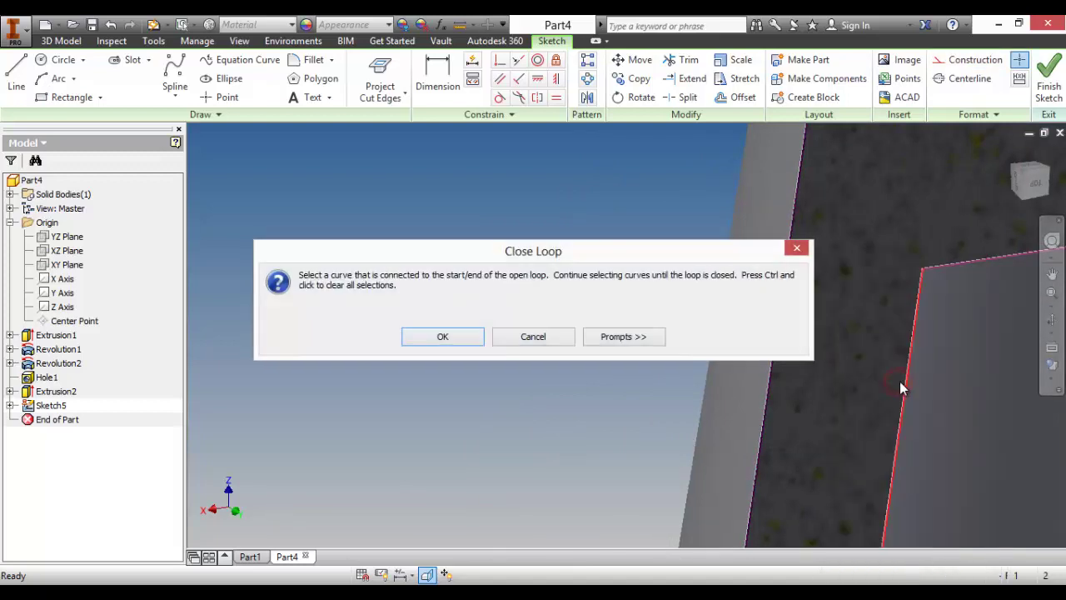
left_click(464, 334)
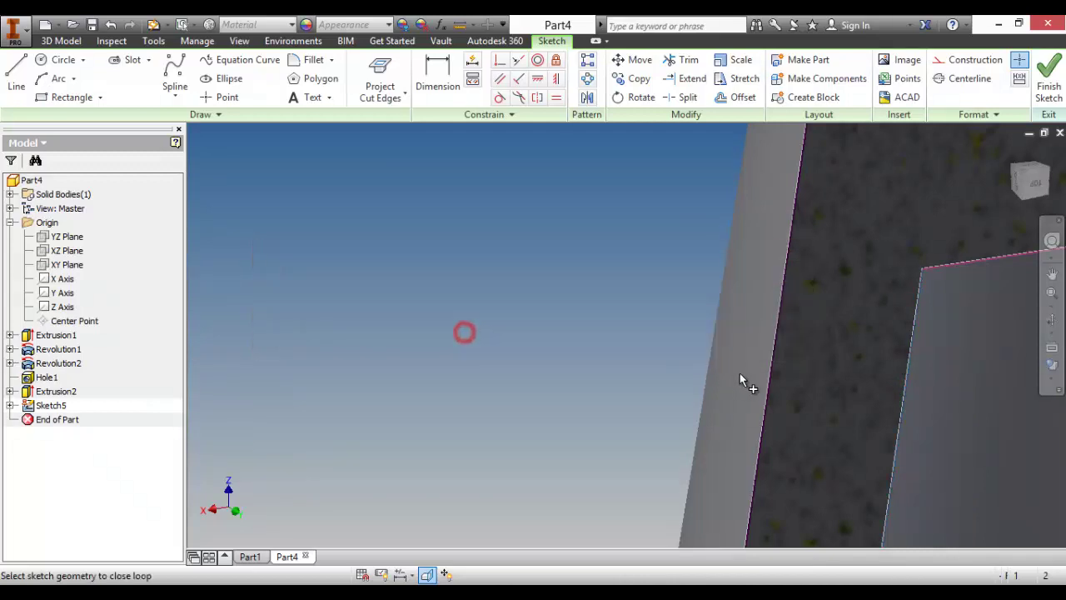
scroll(741, 375, "up", 4)
middle_click_drag(761, 428, 750, 354)
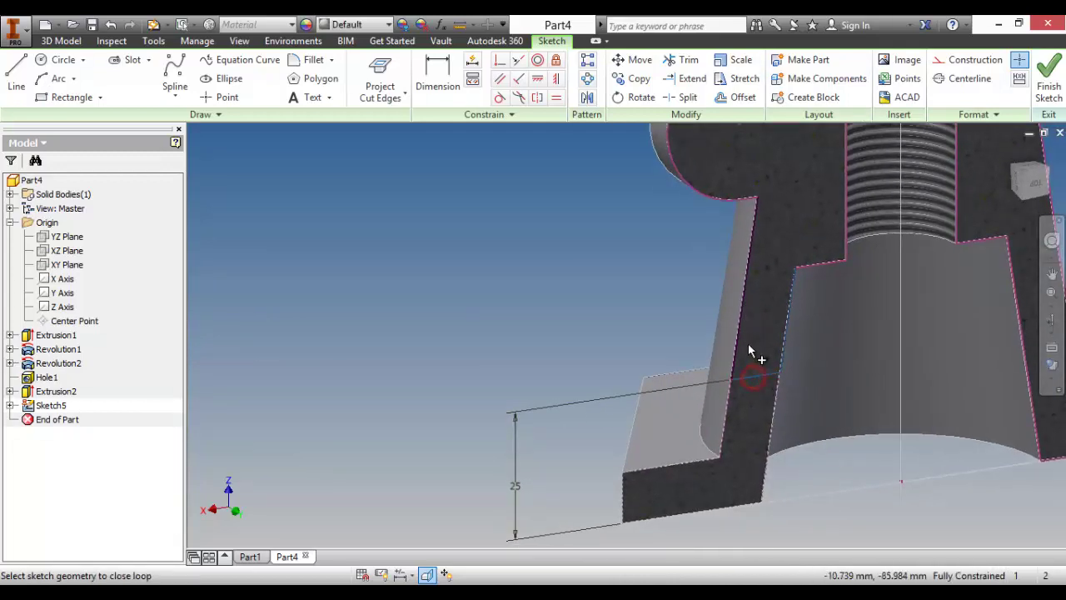
left_click(739, 344)
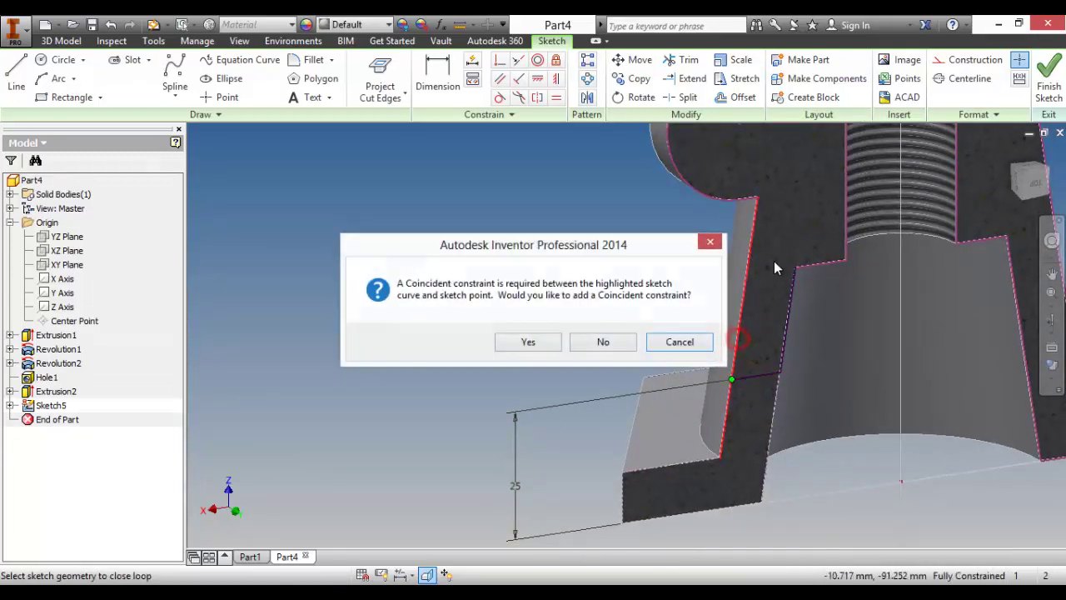
left_click(531, 341)
left_click(464, 336)
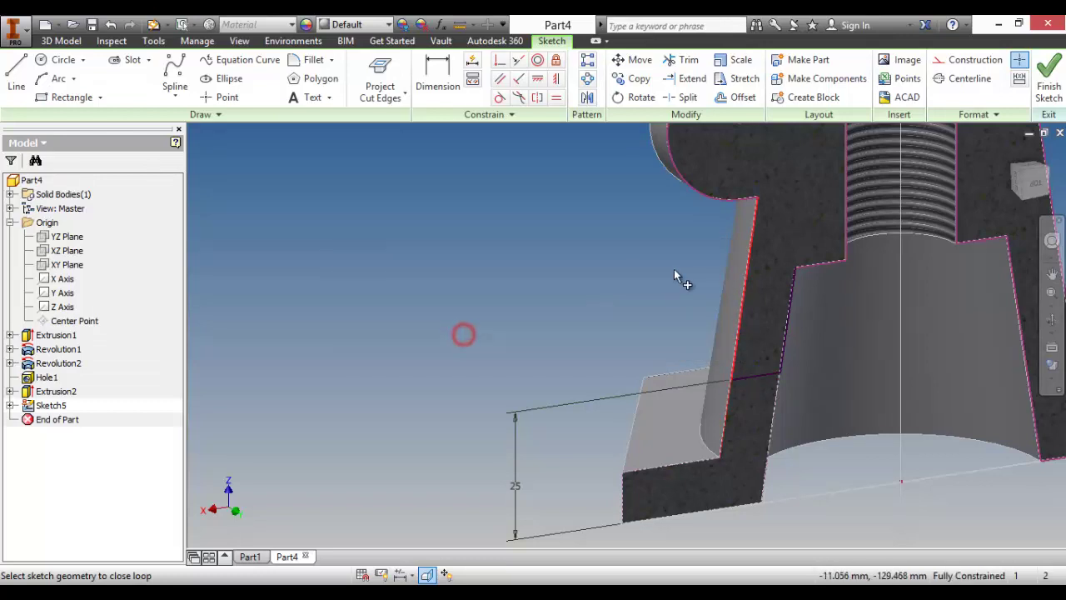
left_click(745, 207)
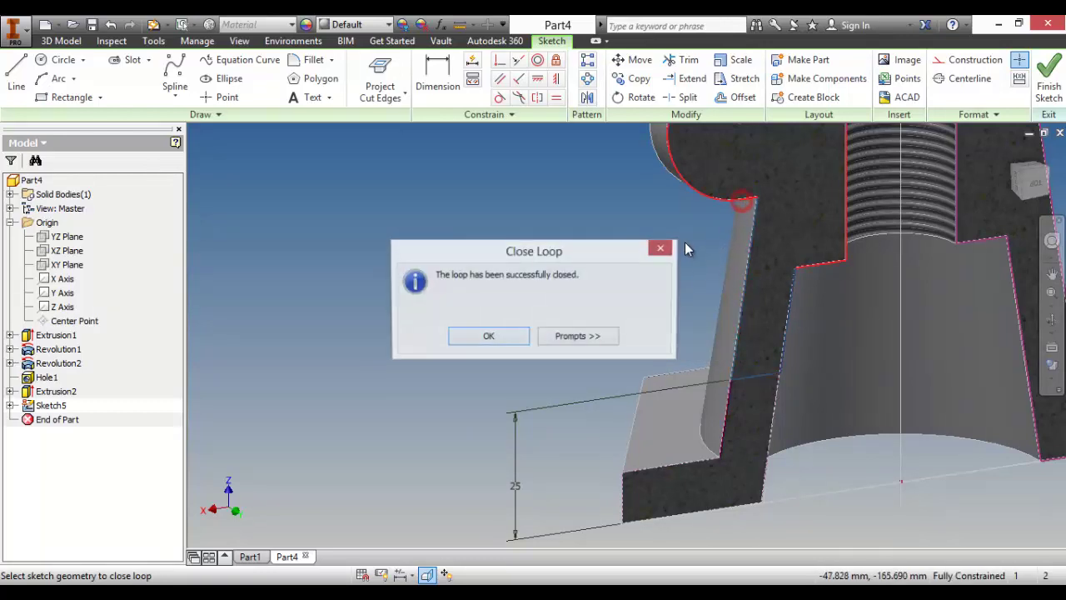
left_click(489, 336)
Step: Finish the sketch and cut the closed lug-and-wall profile through the part with a symmetric extrusion
middle_click_drag(607, 271, 619, 208, "shift")
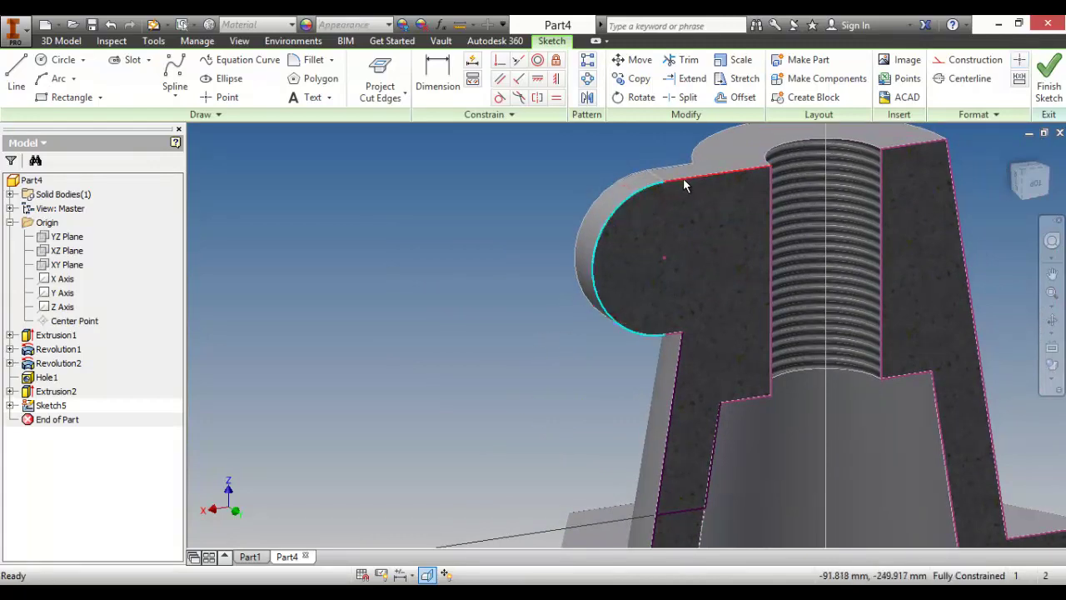
mouse_move(594, 354)
middle_mouse_down("shift")
mouse_move(661, 361)
mouse_move(624, 352)
mouse_move(660, 347)
mouse_move(661, 306)
mouse_move(641, 340)
mouse_move(669, 386)
mouse_move(664, 315)
mouse_move(647, 343)
middle_mouse_up("shift")
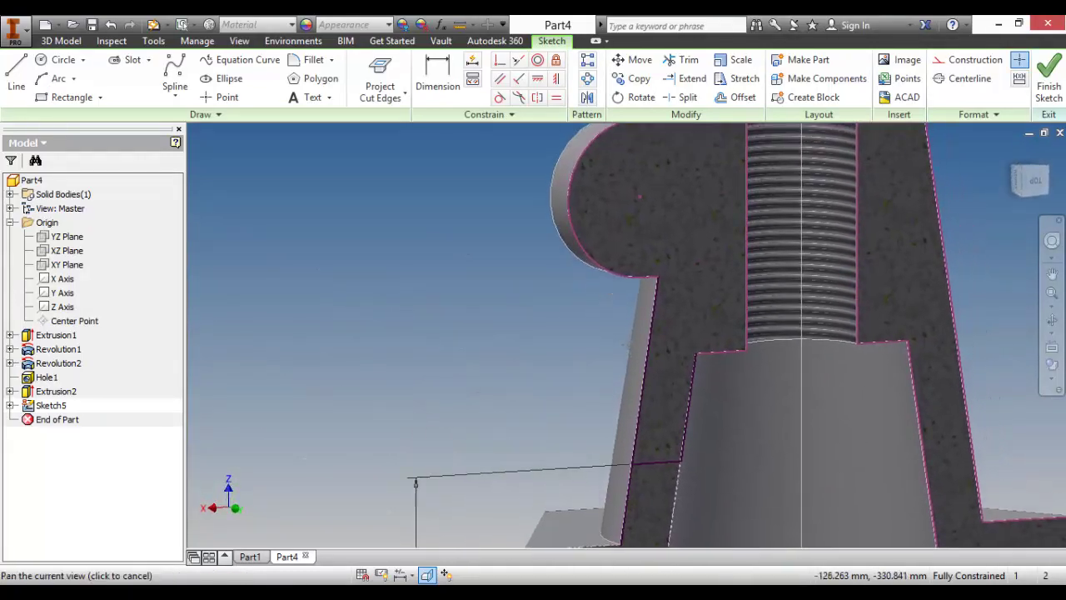
left_click(1047, 79)
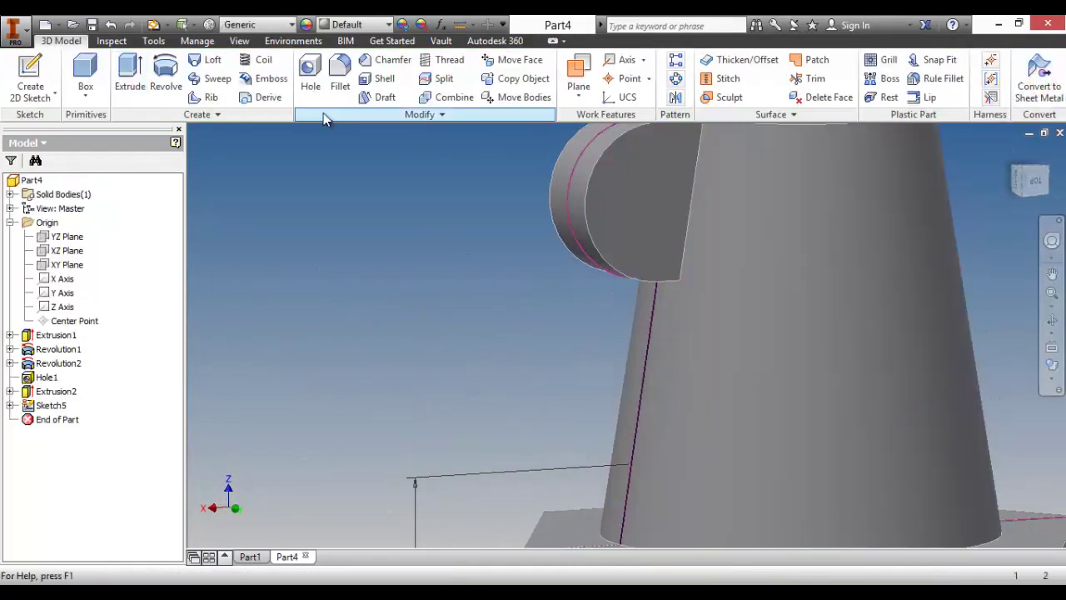
left_click(130, 74)
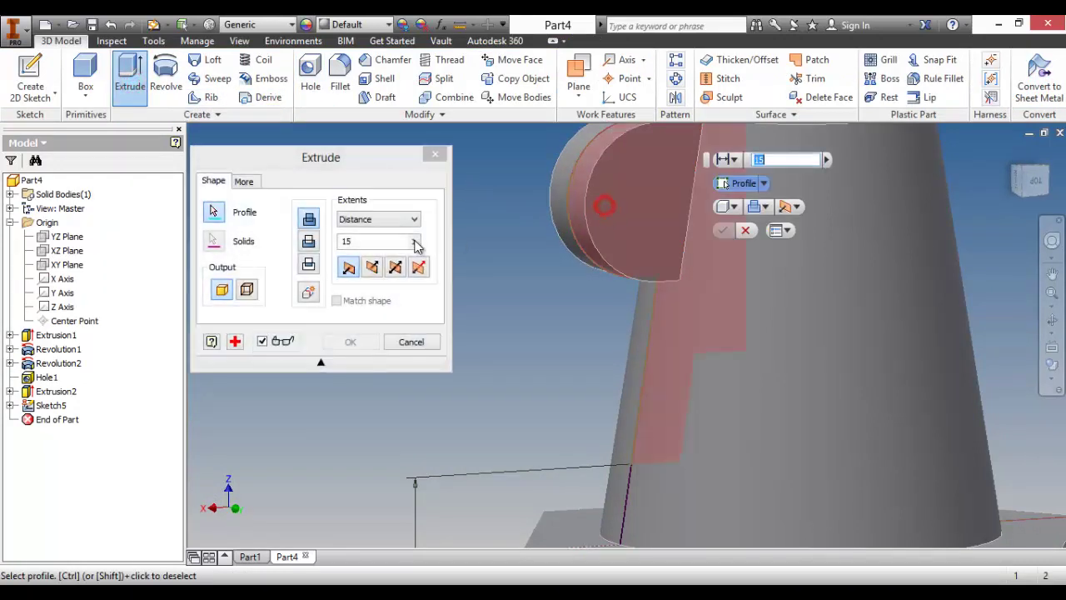
left_click(396, 268)
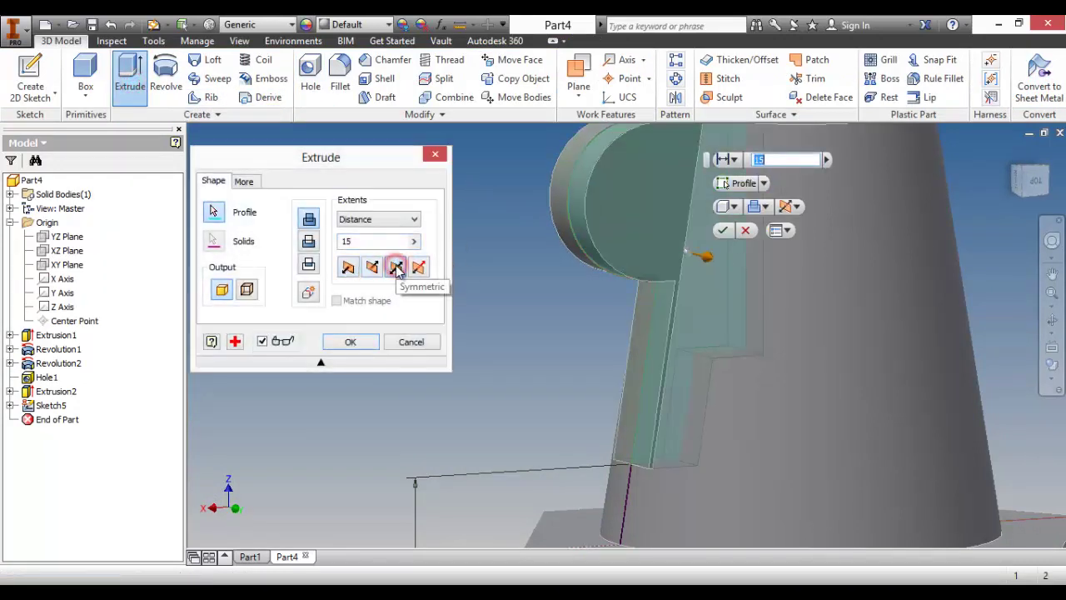
left_click(309, 241)
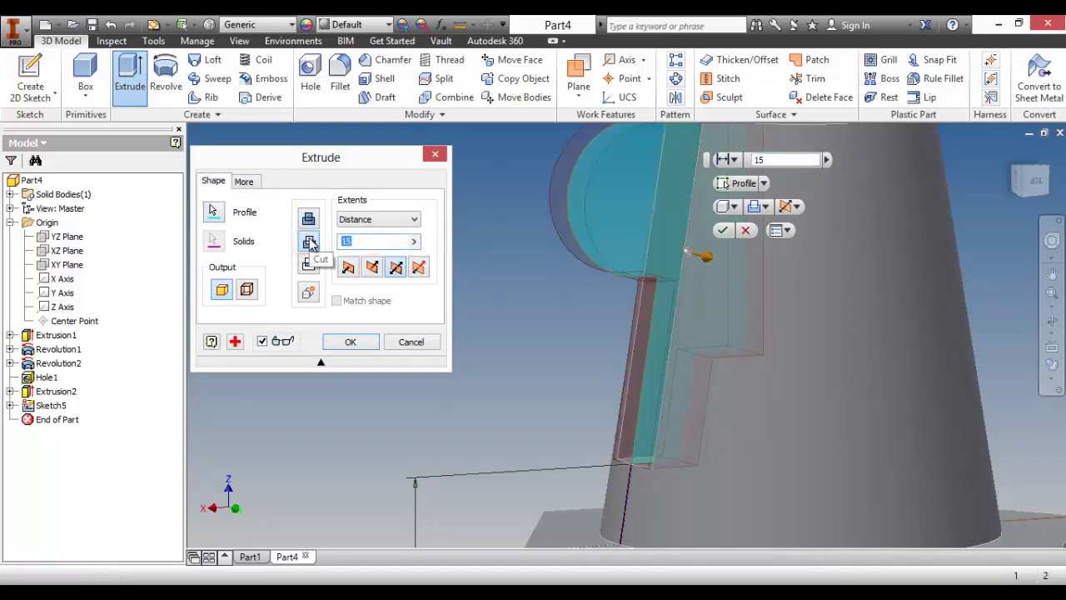
key("Return")
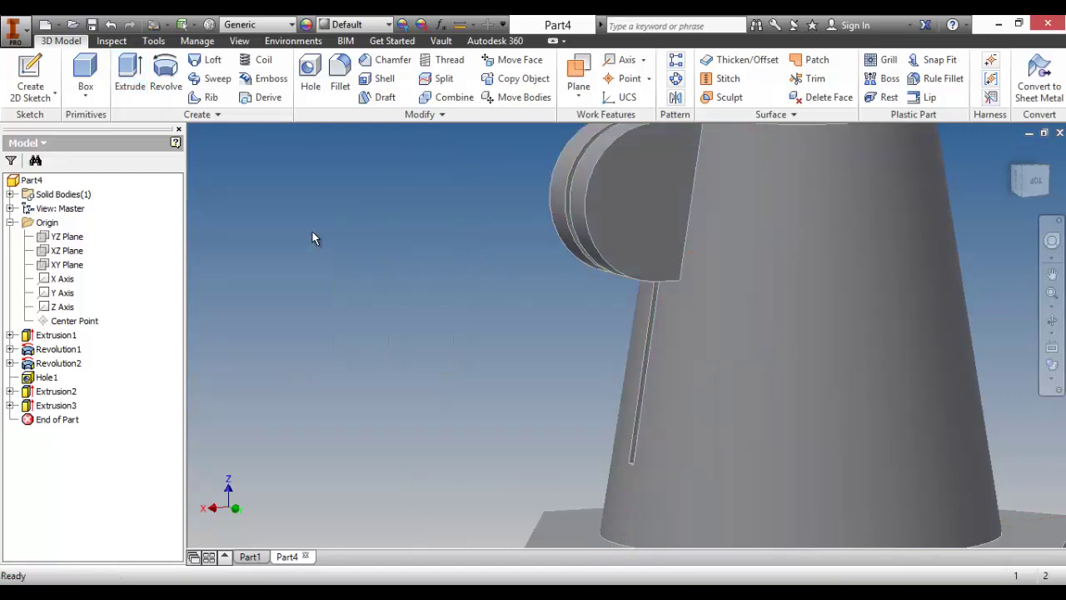
Step: Examine the new slit through the lug, the tapered wall and the threaded bore from several sides
scroll(358, 251, "up", 3)
key("F4")
left_click_drag(550, 305, 369, 326)
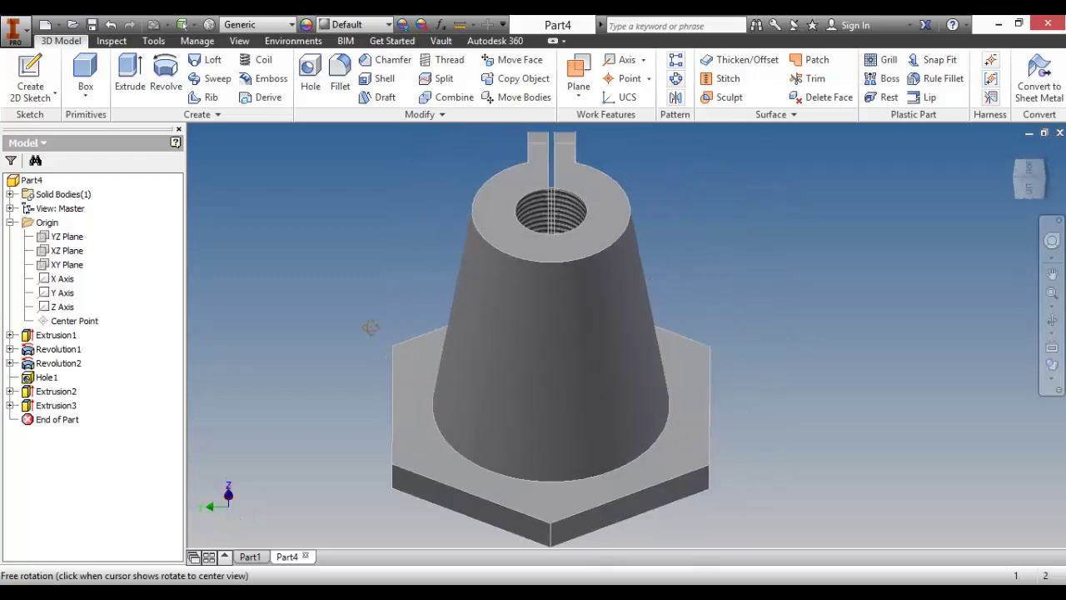
scroll(548, 194, "up", 5)
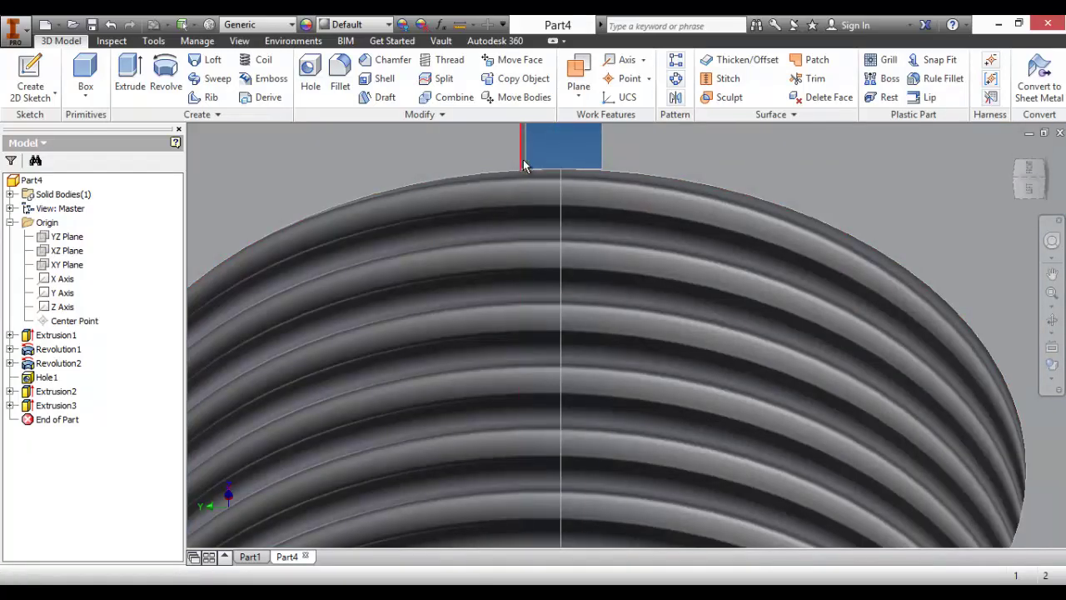
scroll(556, 191, "down", 2)
scroll(556, 191, "down", 5)
key("F4")
mouse_move(512, 279)
left_mouse_down()
mouse_move(688, 295)
mouse_move(754, 268)
mouse_move(725, 279)
left_mouse_up()
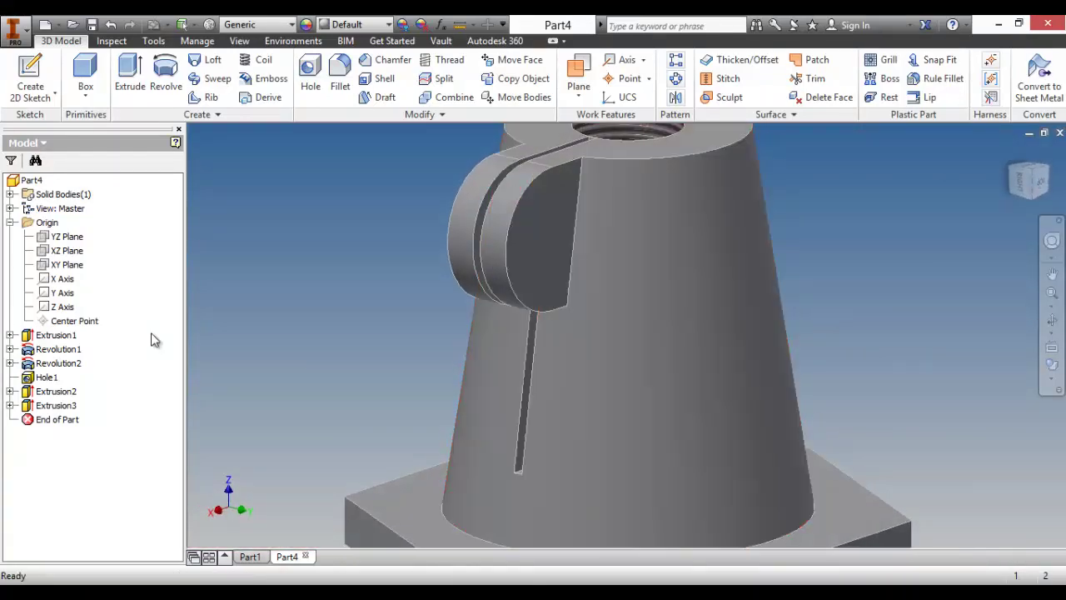
Step: Reopen the slit's sketch, offset the lug-side bore edge slightly toward the bore axis, and turn the original edge into construction geometry
left_click(11, 405)
left_click(64, 419)
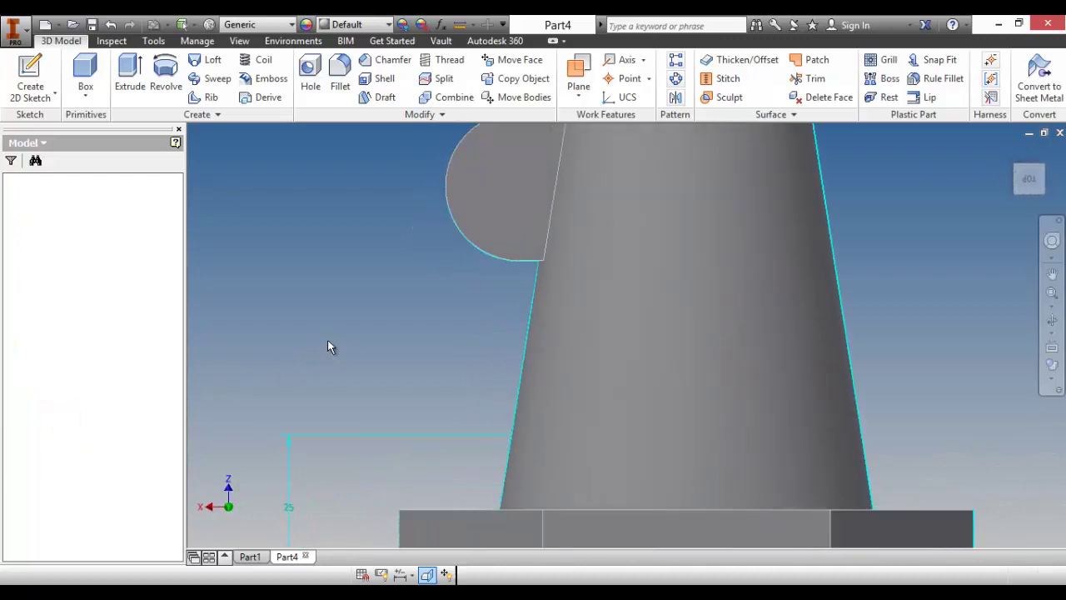
scroll(618, 355, "up", 5)
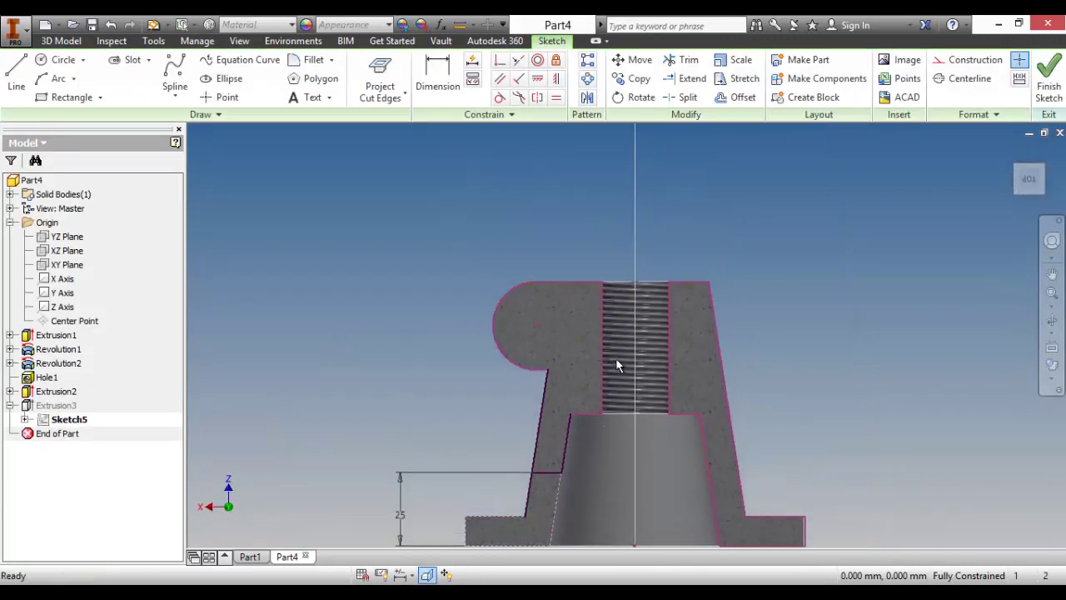
right_click(587, 304)
left_click(622, 301)
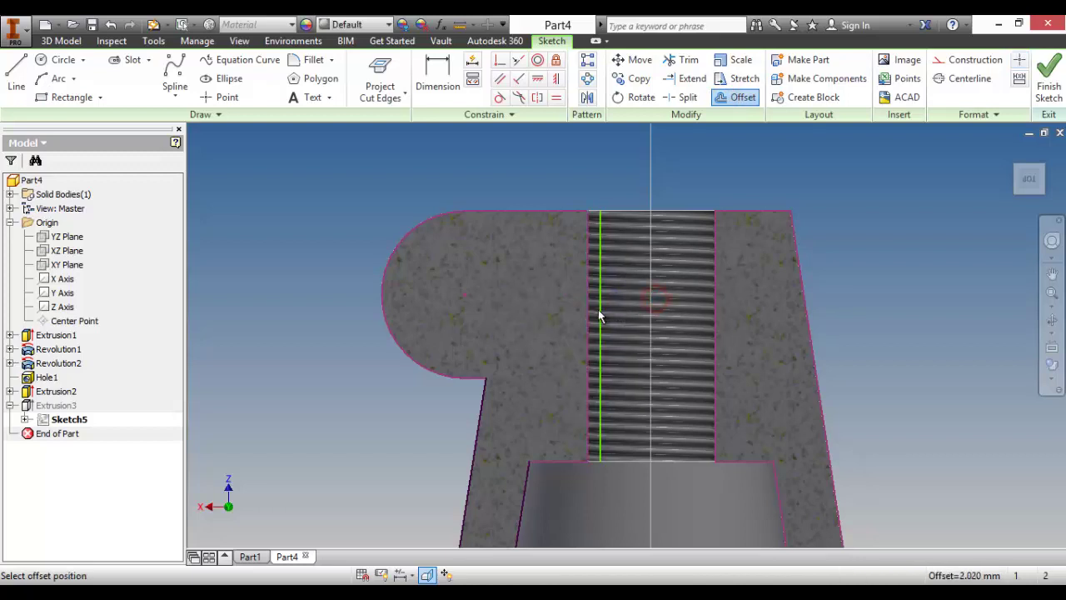
right_click(609, 163)
left_click(649, 162)
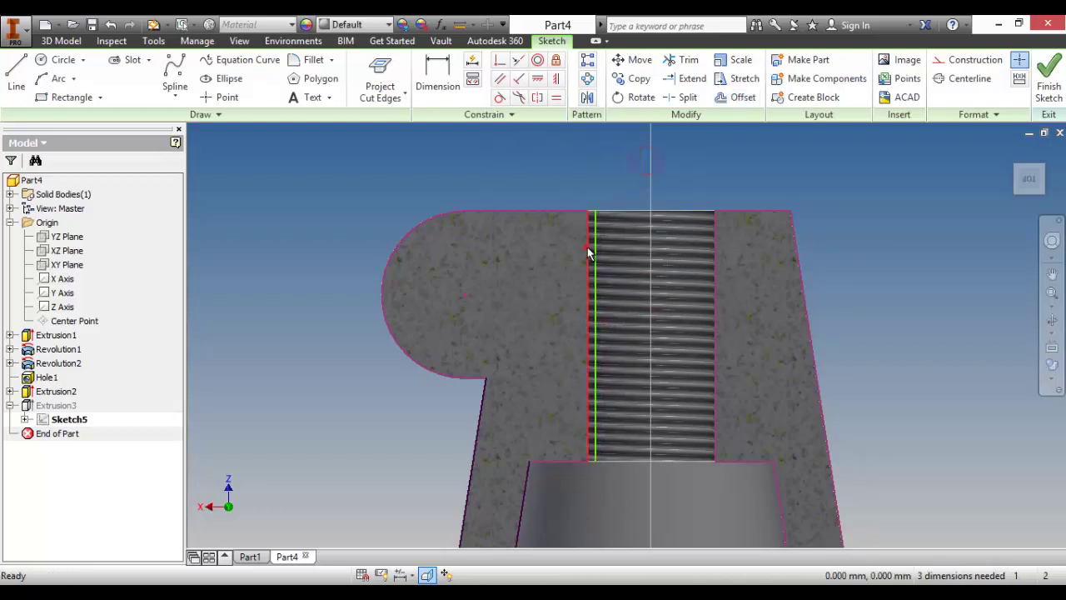
left_click(966, 60)
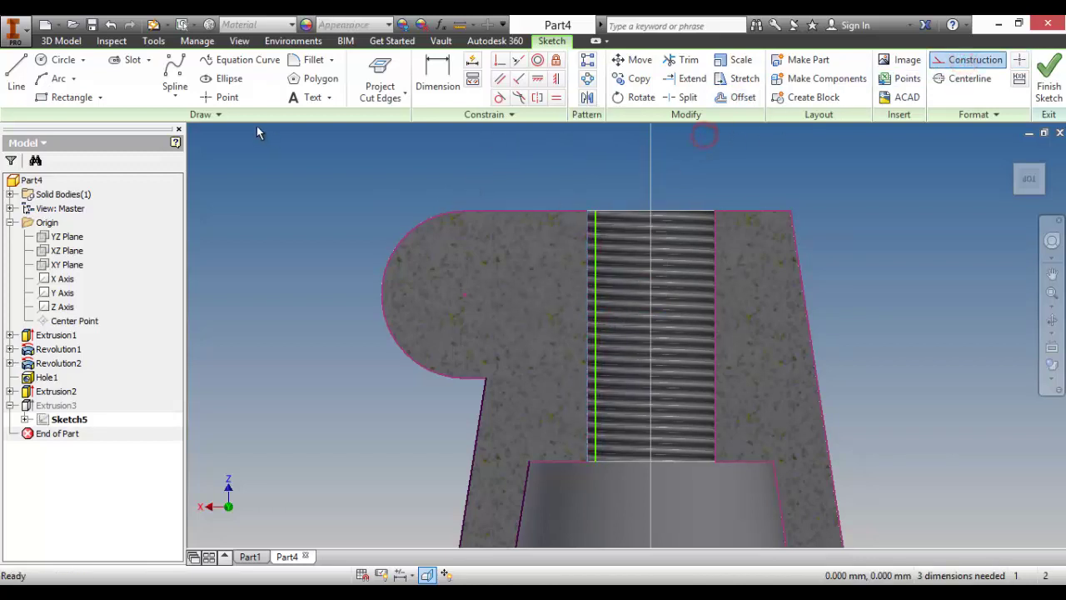
left_click(690, 78)
scroll(578, 196, "down", 5)
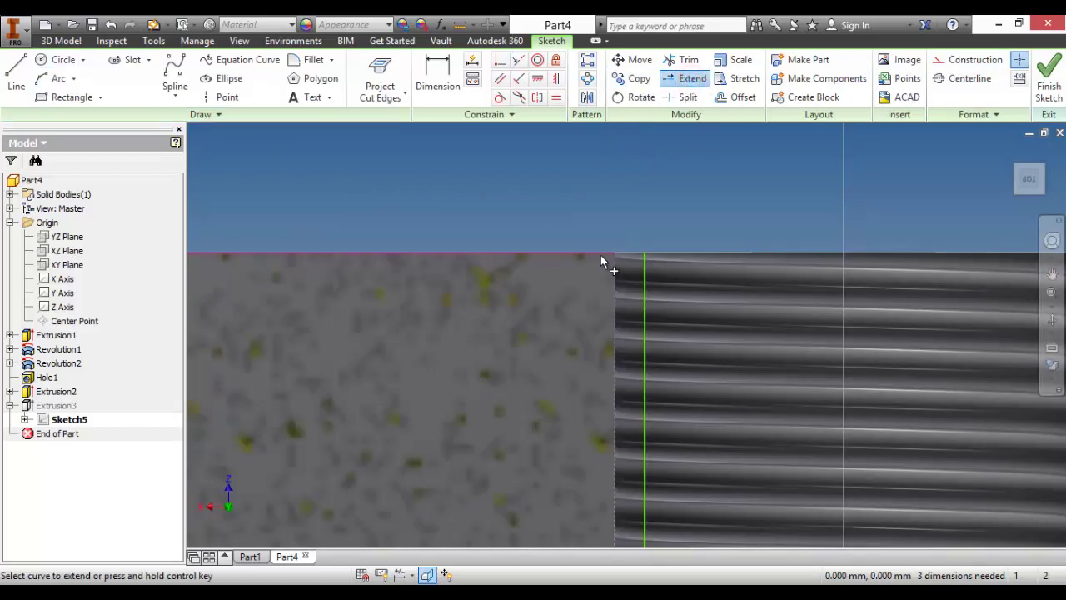
right_click(524, 158)
left_click(575, 160)
Step: Draw short horizontal lines joining the old bore edge to the offset line at its upper and lower ends, and finish the sketch
left_click(23, 84)
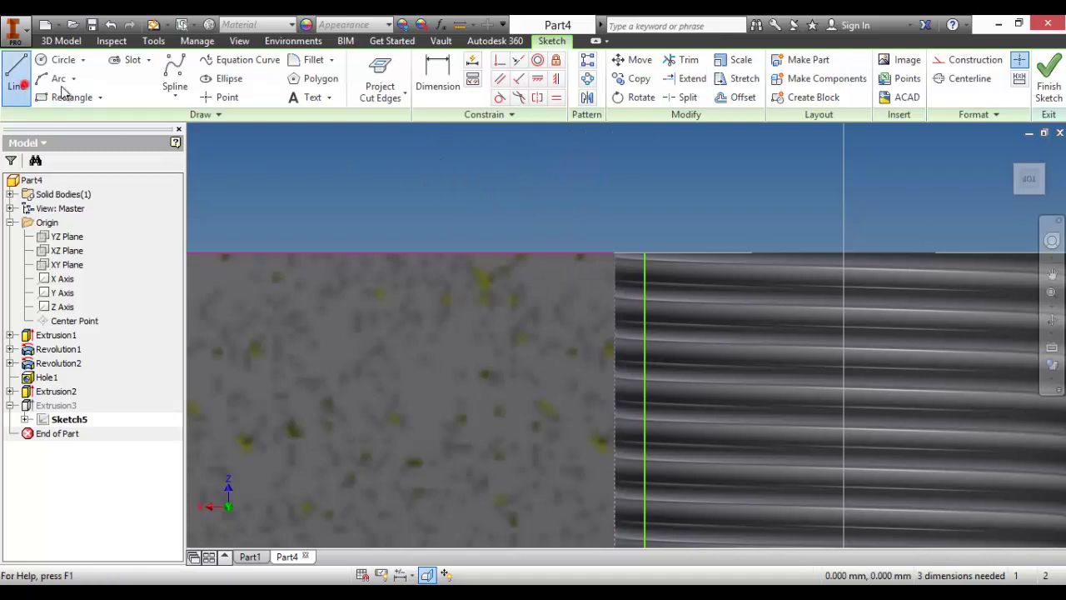
left_click(613, 252)
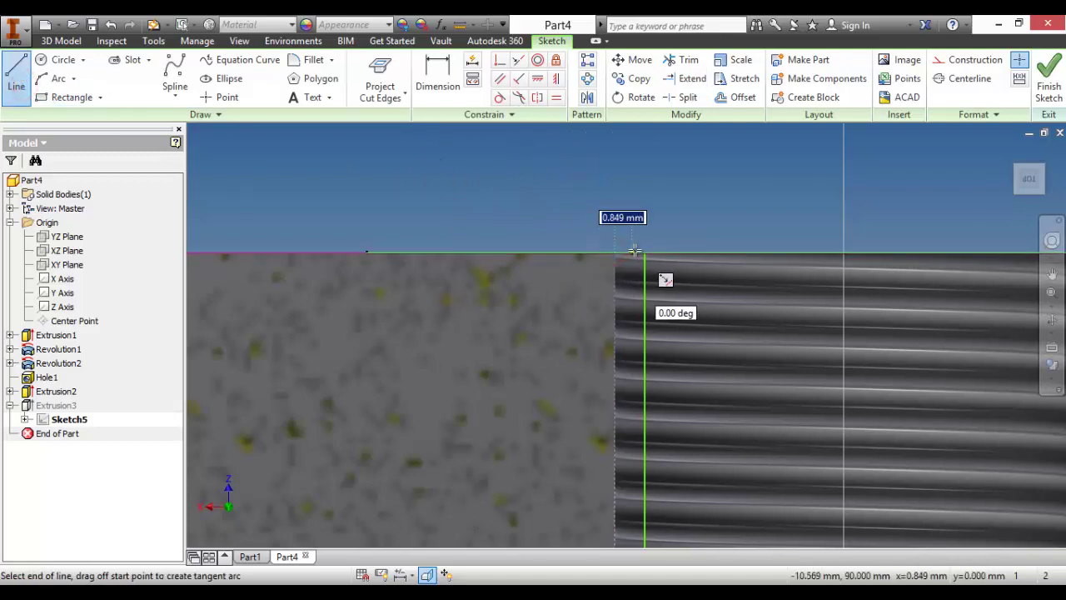
left_click(644, 251)
scroll(685, 221, "up", 5)
middle_click_drag(705, 271, 689, 187)
scroll(656, 333, "down", 5)
left_click(654, 298)
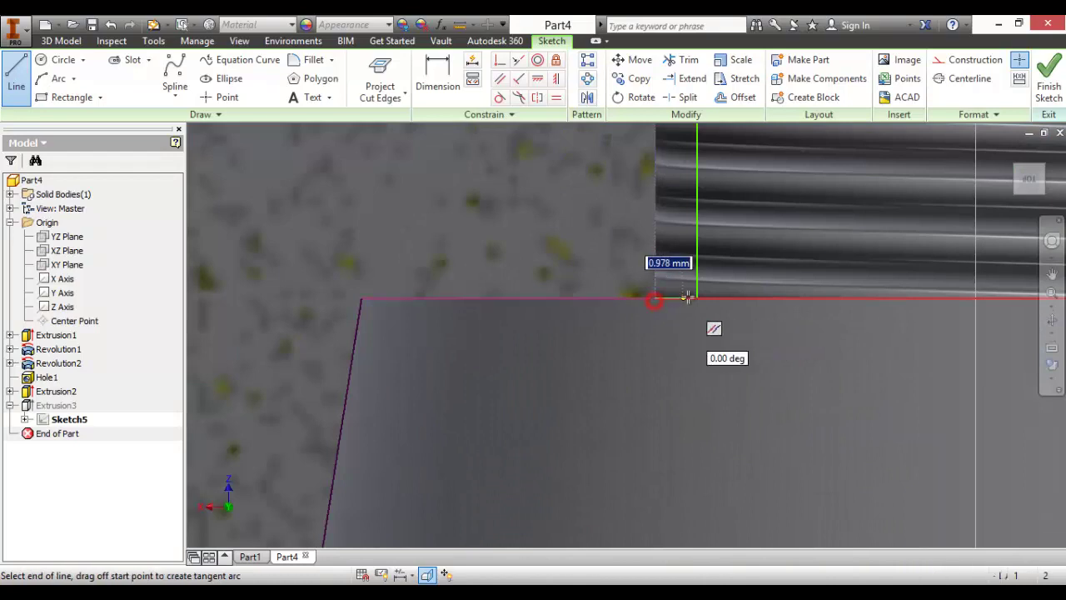
double_click(696, 296)
right_click(750, 311)
left_click(808, 312)
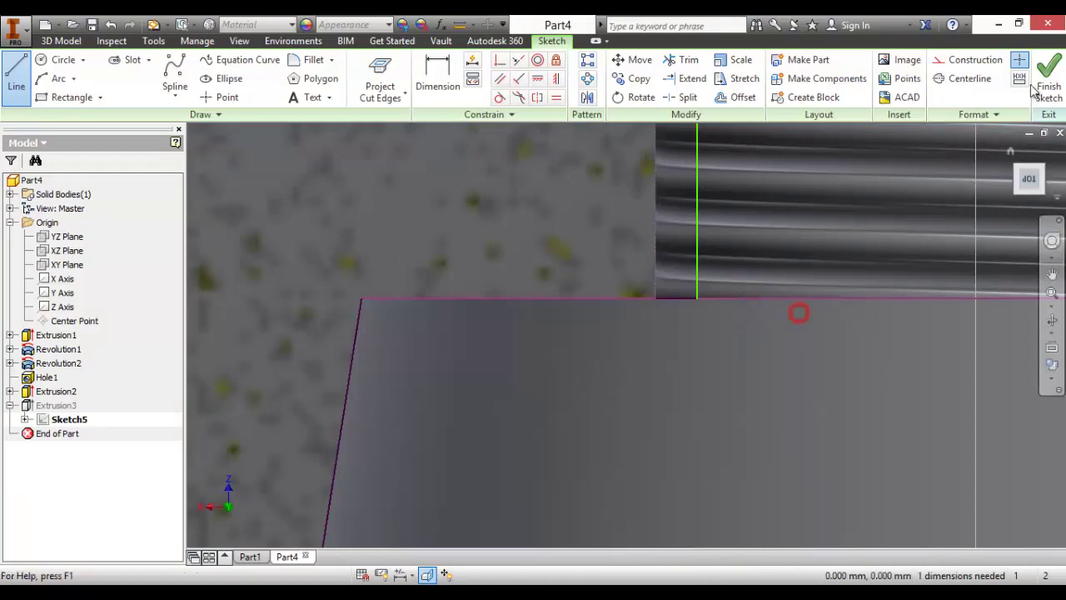
left_click(1049, 84)
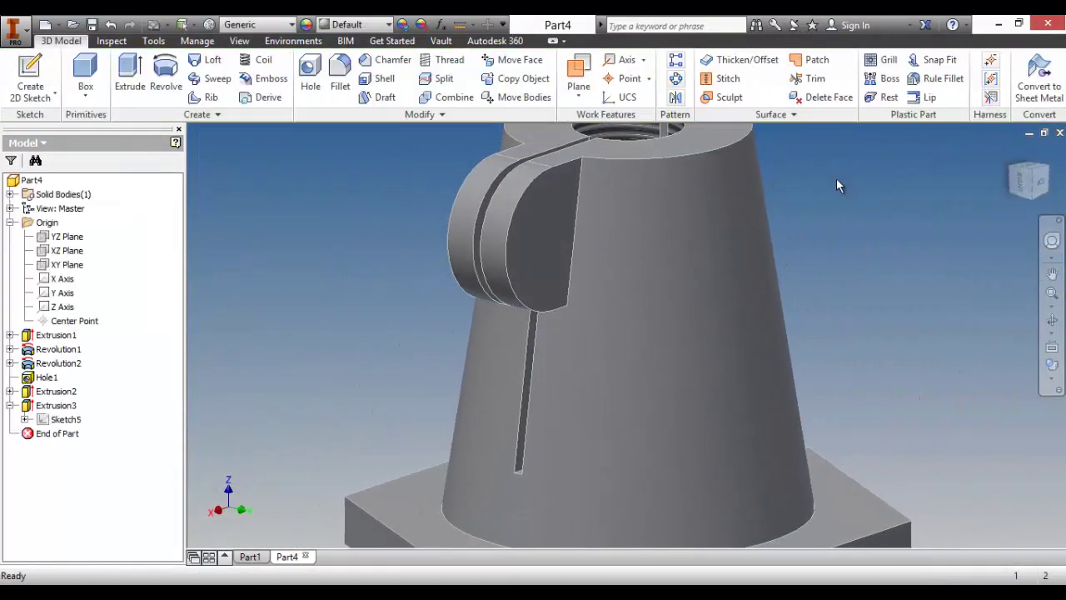
Step: Examine the slit and the far side of the threaded bore from above
middle_click_drag(837, 179, 805, 290)
middle_click_drag(653, 292, 588, 199, "shift")
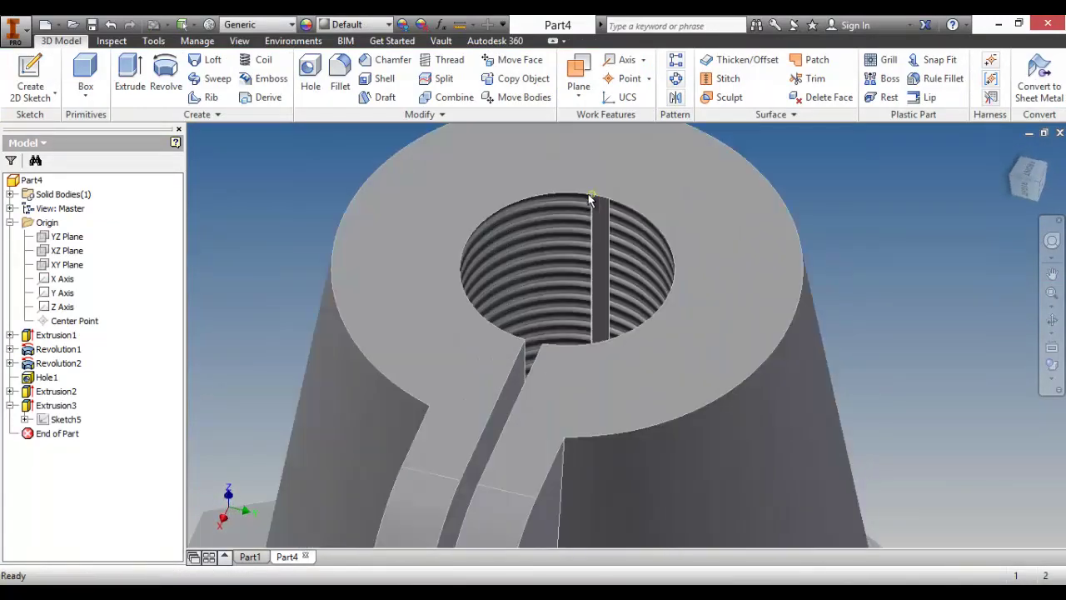
scroll(588, 200, "down", 4)
scroll(633, 218, "up", 5)
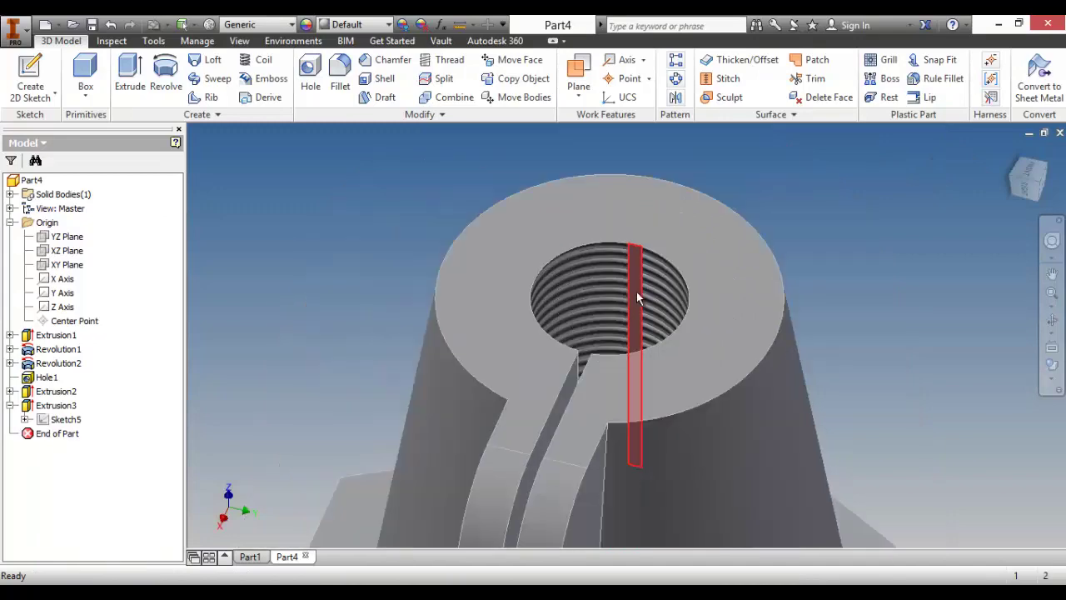
scroll(637, 292, "up", 3)
middle_click_drag(637, 319, 549, 305, "shift")
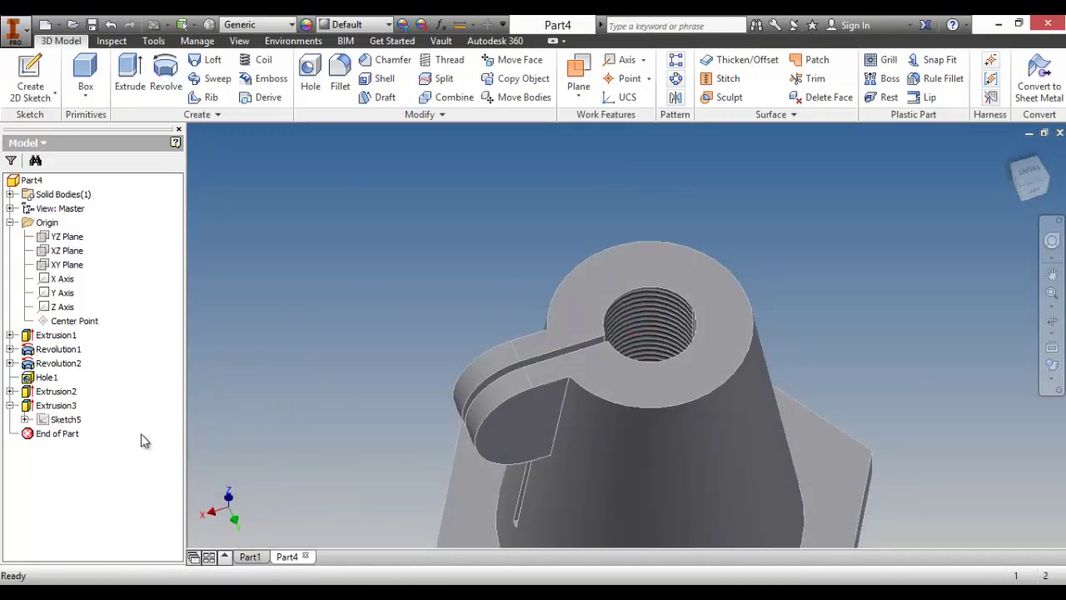
Step: Reopen the slit's sketch, convert all projected edges of the half opposite the lug to construction geometry, and finish the sketch
double_click(71, 419)
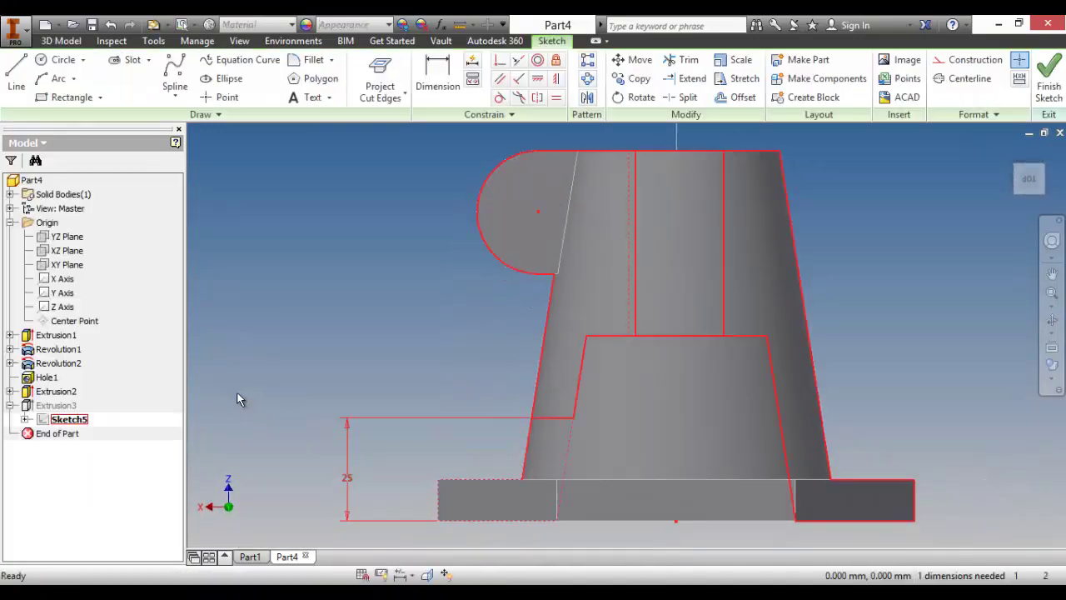
key("F7")
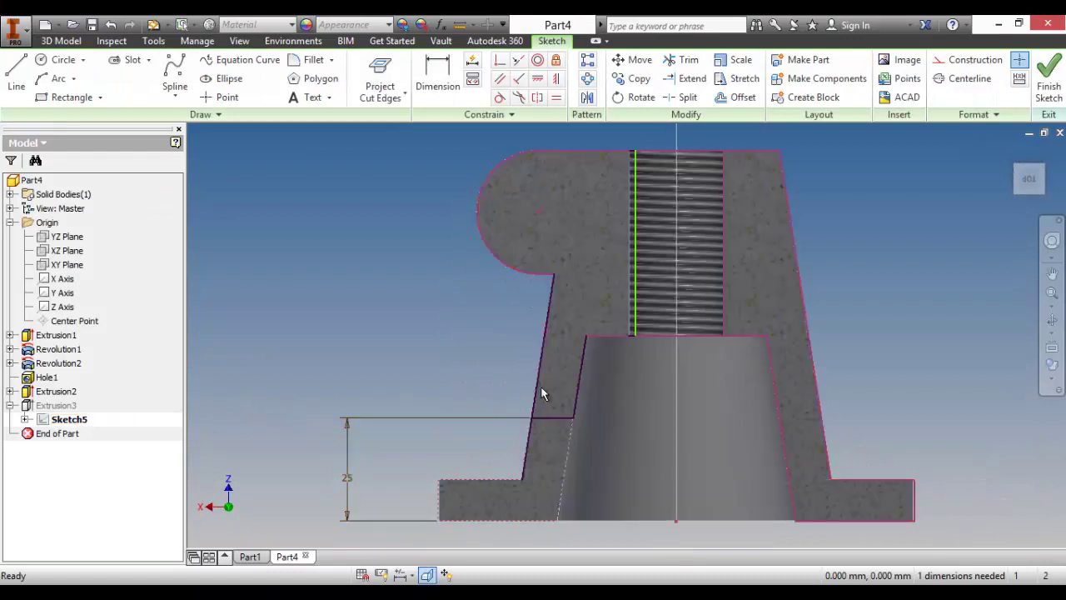
scroll(691, 360, "down", 1)
scroll(716, 358, "up", 2)
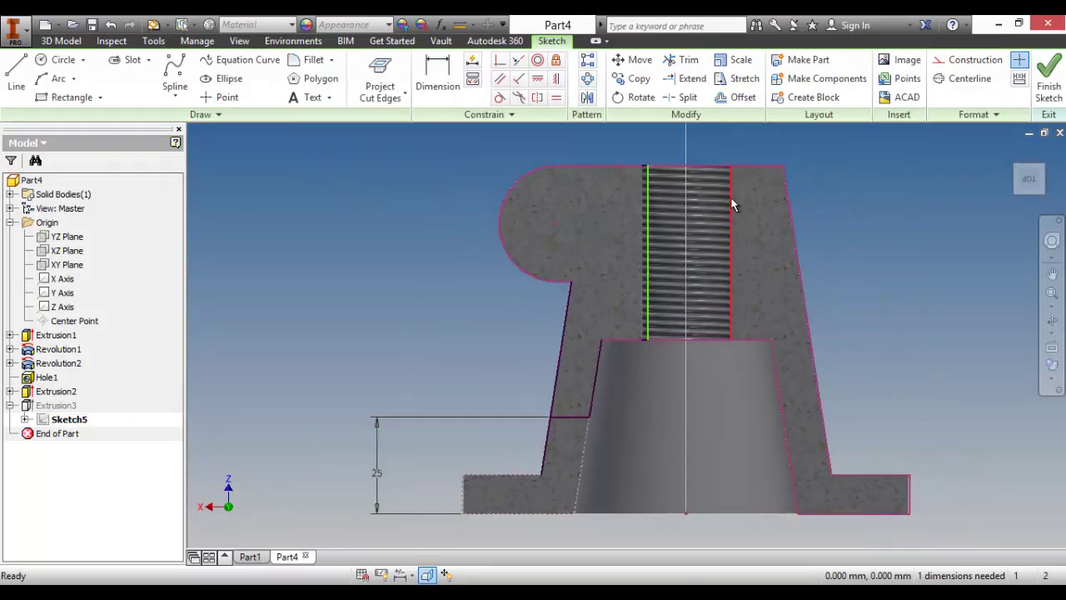
left_click_drag(712, 145, 946, 530)
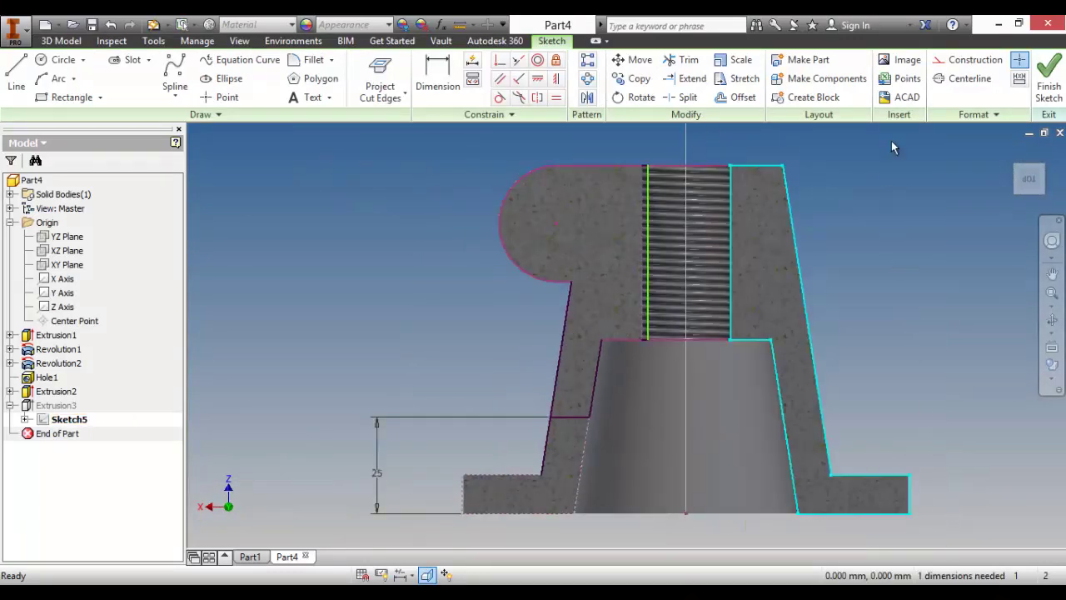
left_click(947, 59)
left_click(904, 239)
left_click(1046, 86)
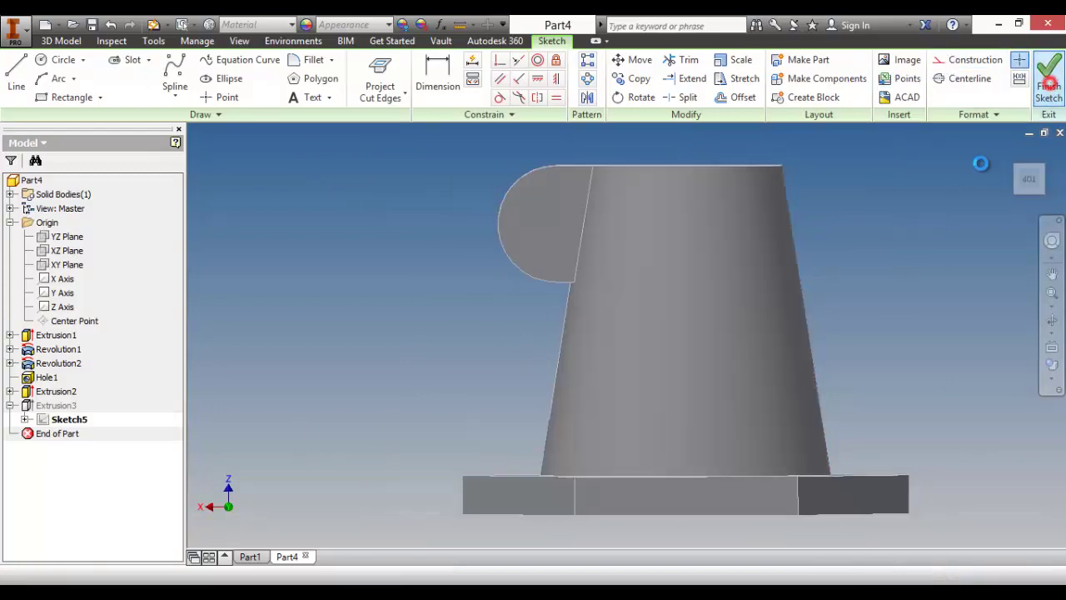
Step: Start a new sketch on the flat side face of the lug
mouse_move(627, 363)
middle_mouse_down("shift")
mouse_move(602, 357)
mouse_move(594, 371)
mouse_move(824, 349)
mouse_move(666, 369)
middle_mouse_up("shift")
middle_click_drag(583, 366, 466, 236)
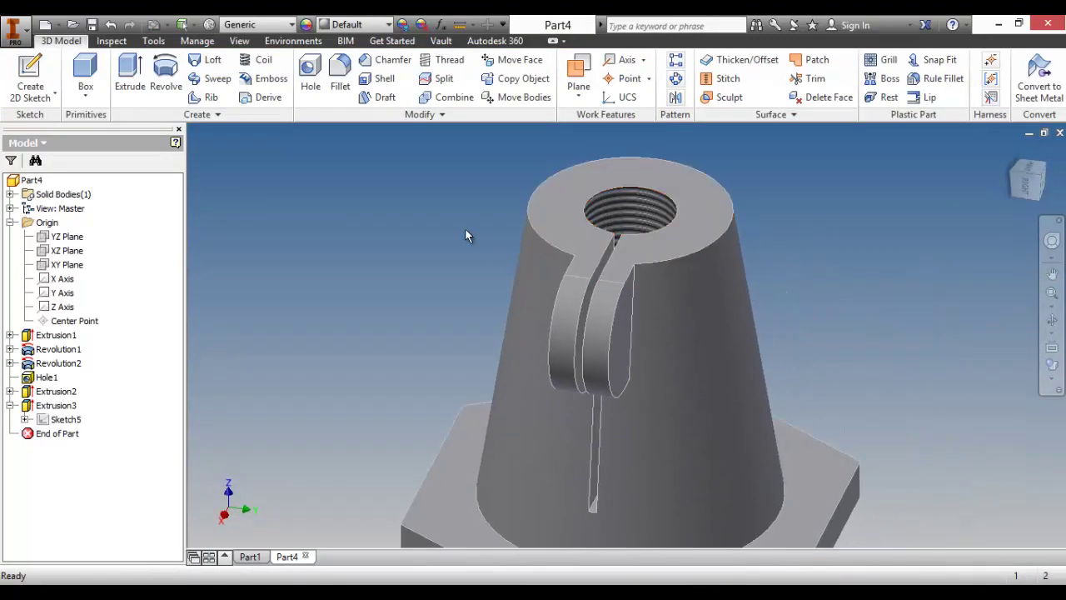
middle_click_drag(600, 310, 598, 250)
key("F4")
key("F4")
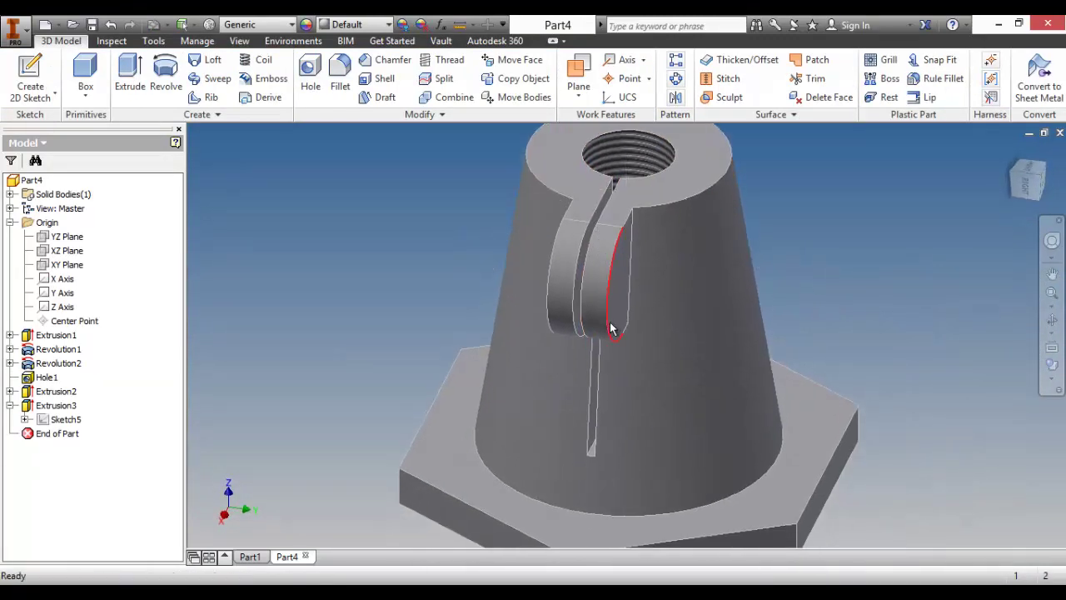
middle_click_drag(610, 325, 725, 311, "shift")
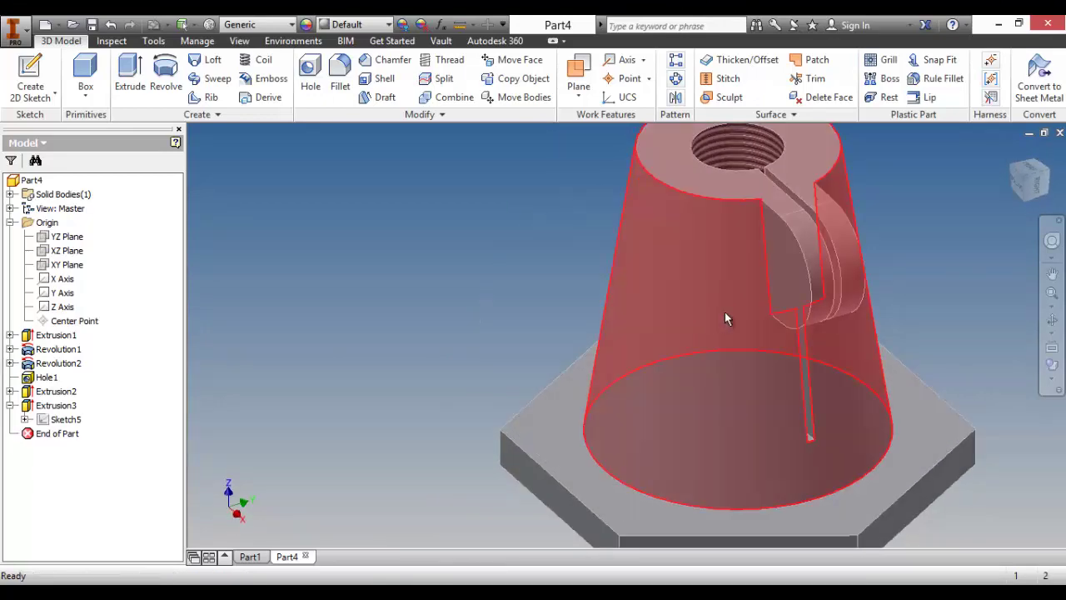
left_click(30, 71)
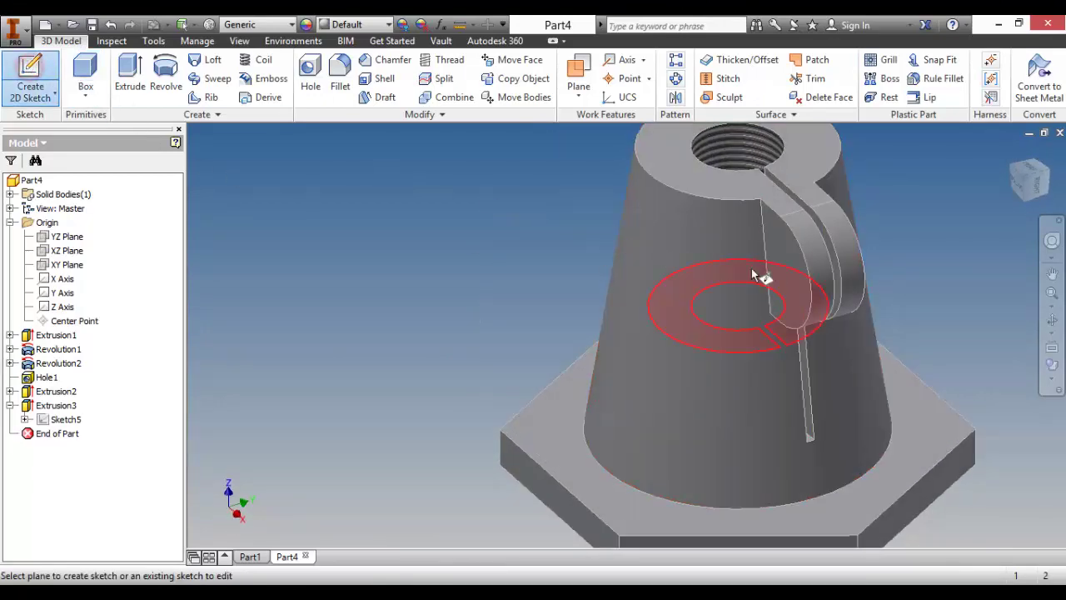
left_click(768, 274)
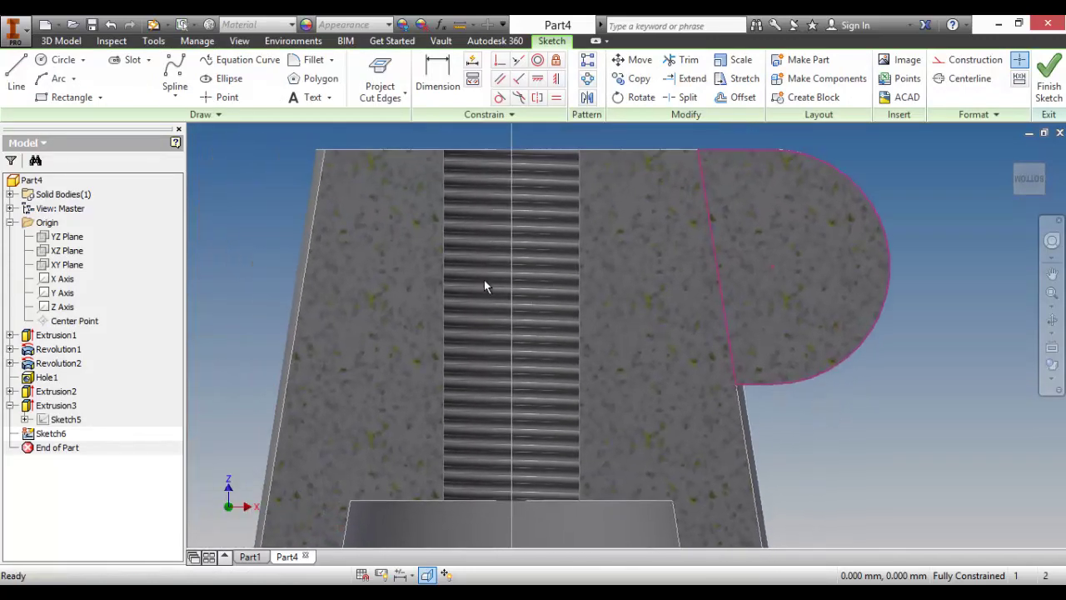
Step: Draw a vertical line about 30 mm long from the upper end of the lug's slanted edge, then a horizontal line about 4.9 mm long to its lower end
left_click(16, 83)
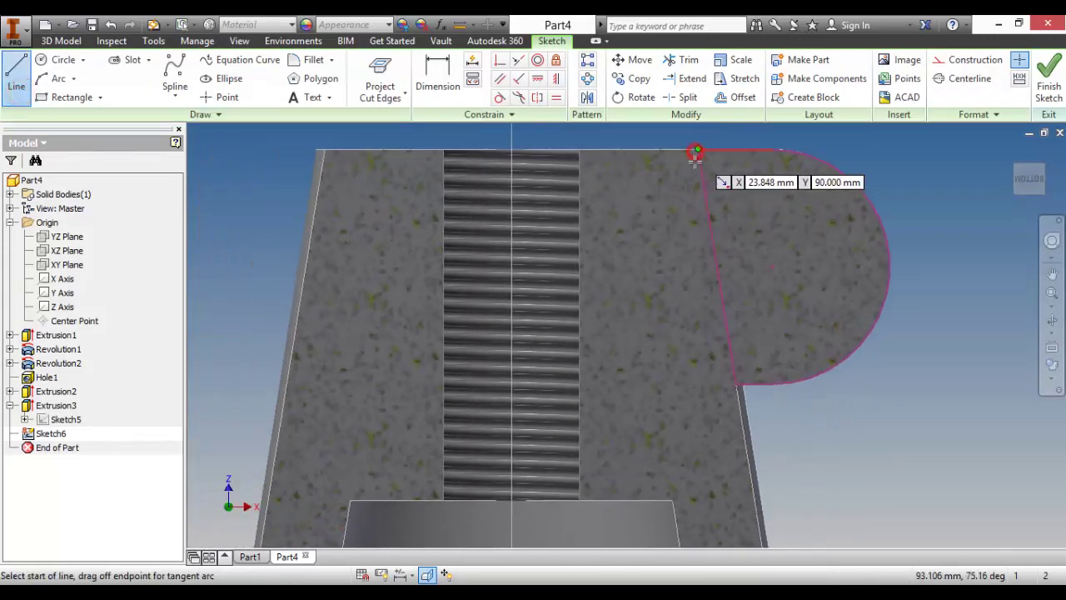
left_click(697, 150)
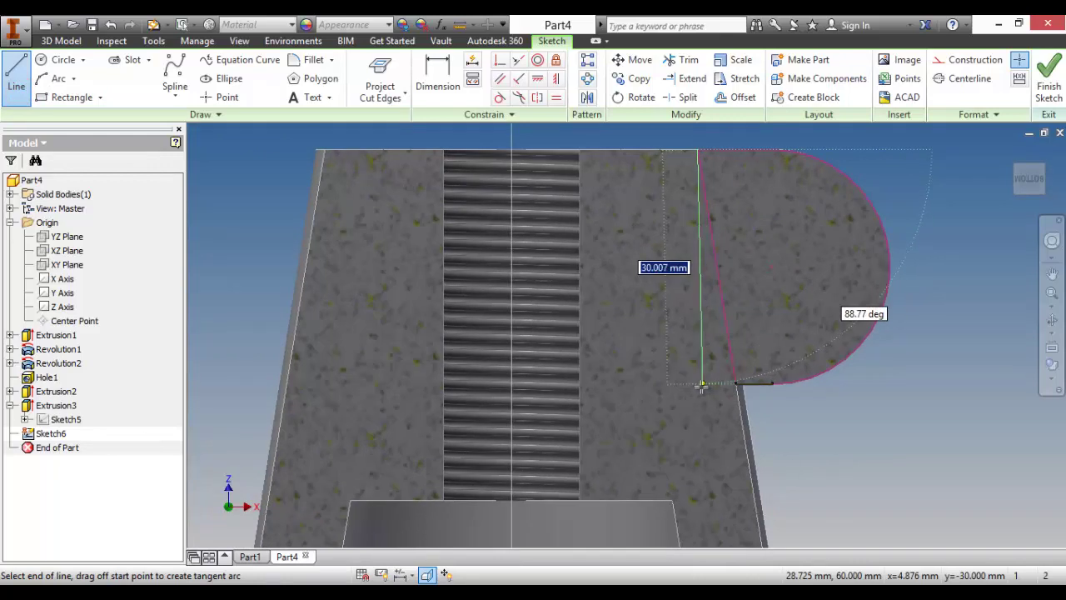
left_click(698, 385)
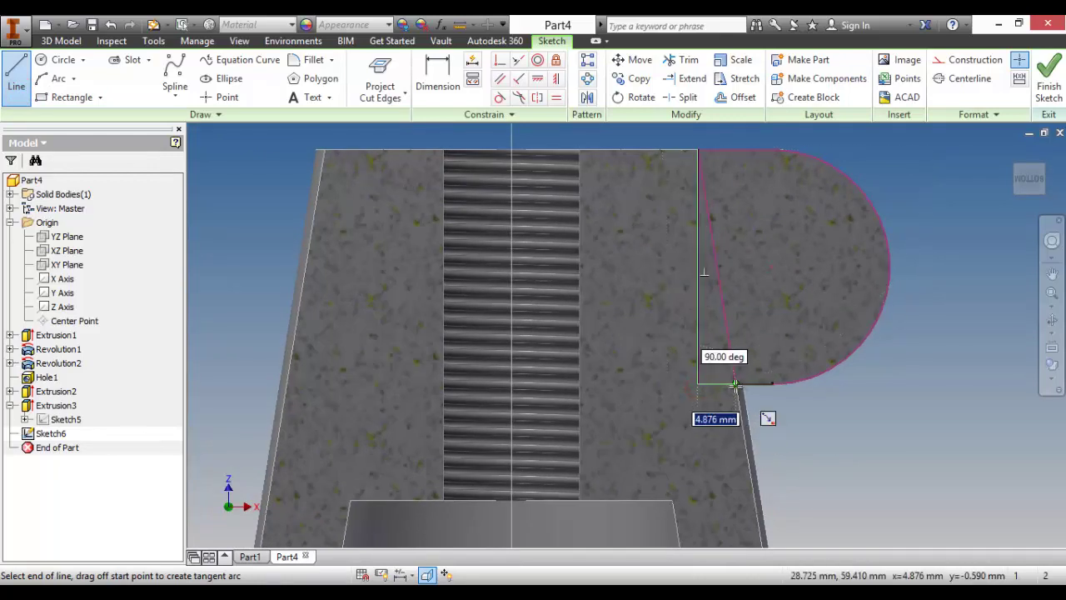
left_click(733, 384)
right_click(241, 222)
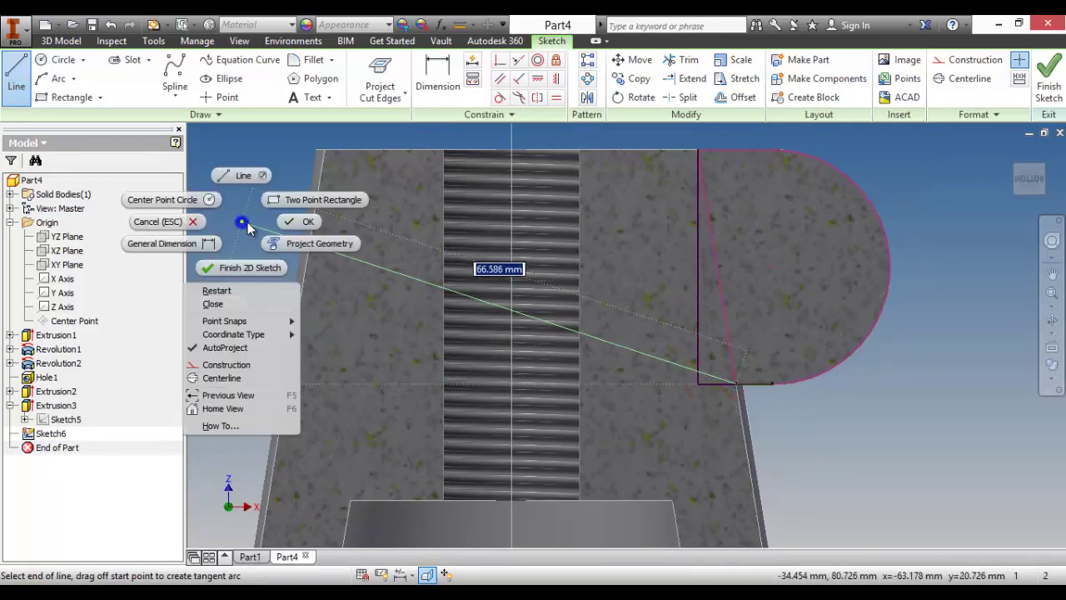
left_click(306, 227)
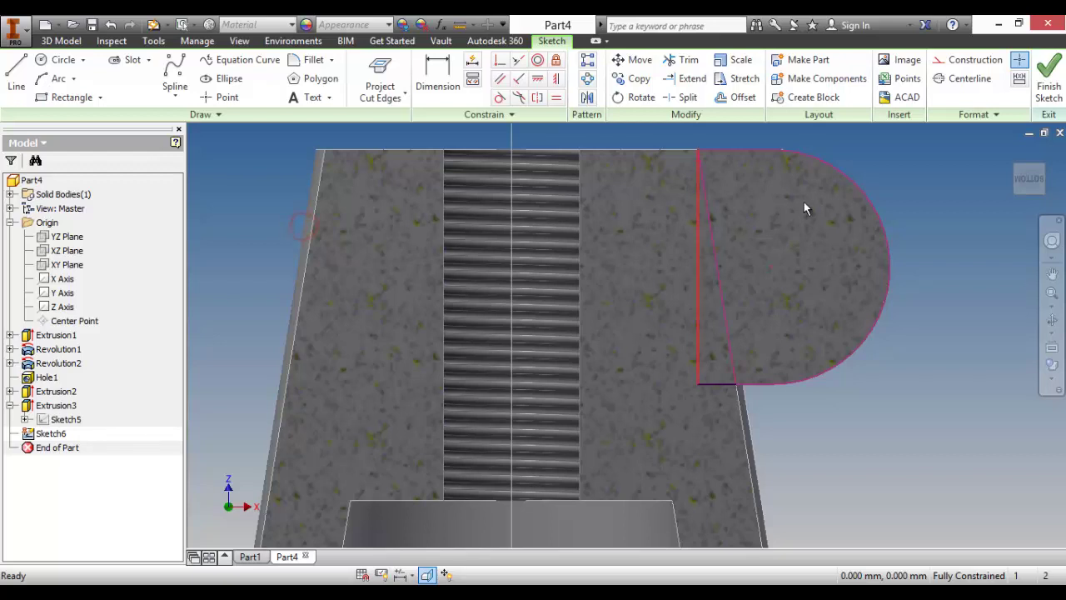
Step: Convert the lug's projected arc and upper edge to construction geometry, and finish the sketch
left_click(910, 367)
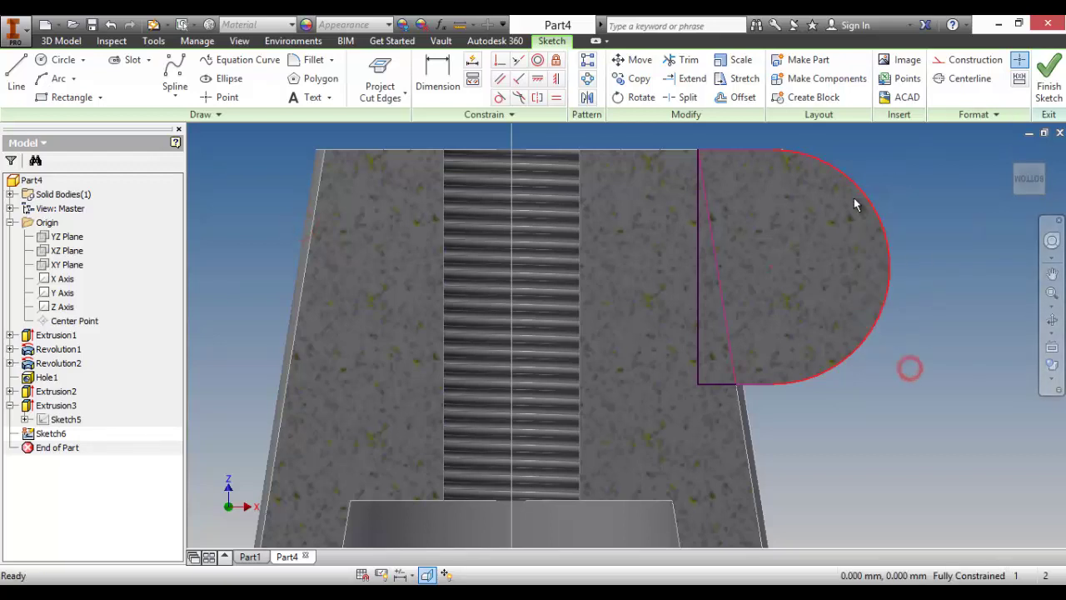
left_click(941, 61)
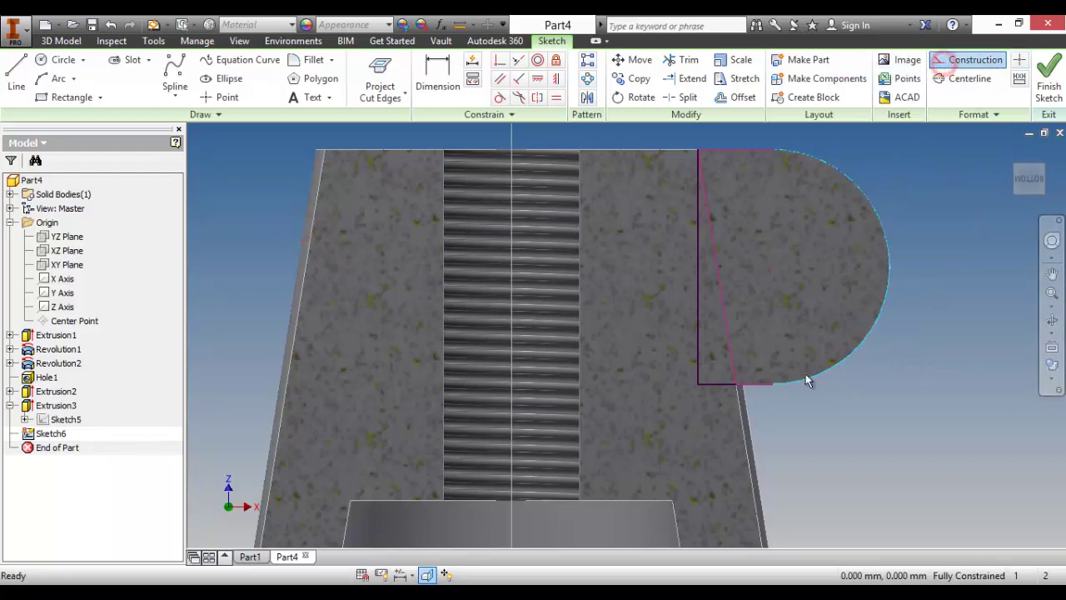
left_click(951, 61)
left_click(732, 149)
left_click(959, 61)
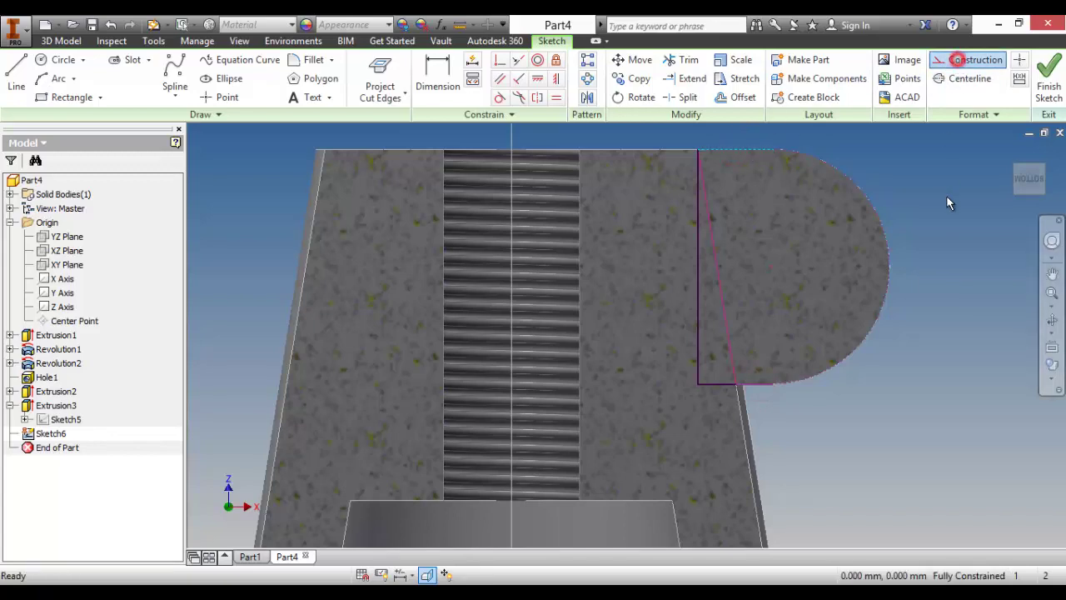
left_click(946, 197)
left_click(1038, 73)
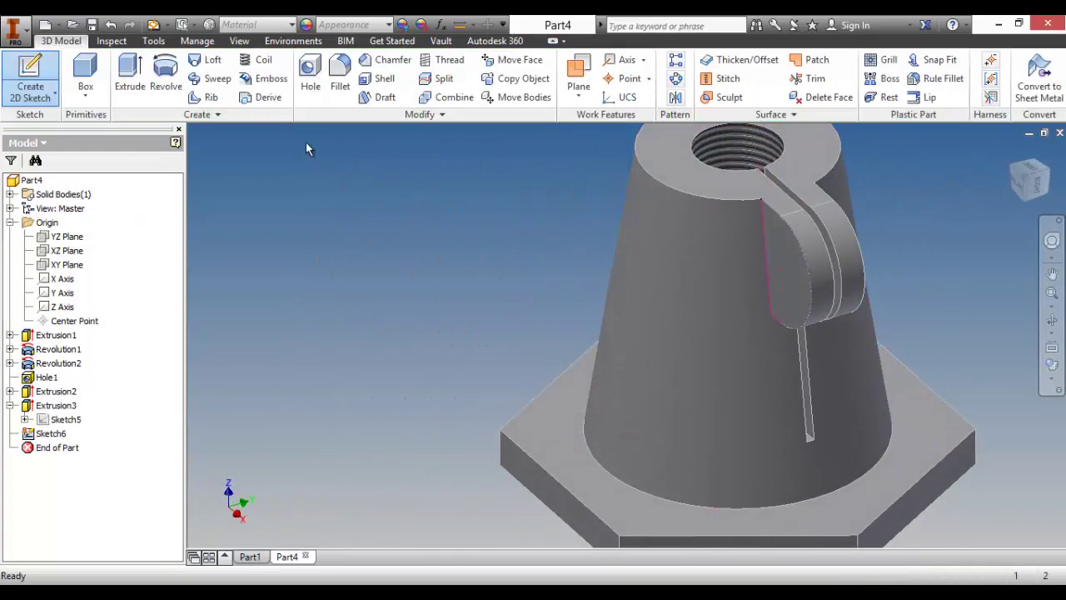
Step: Extrude the triangular profile beside the lug outward as a cut with its extent set to All
left_click(132, 77)
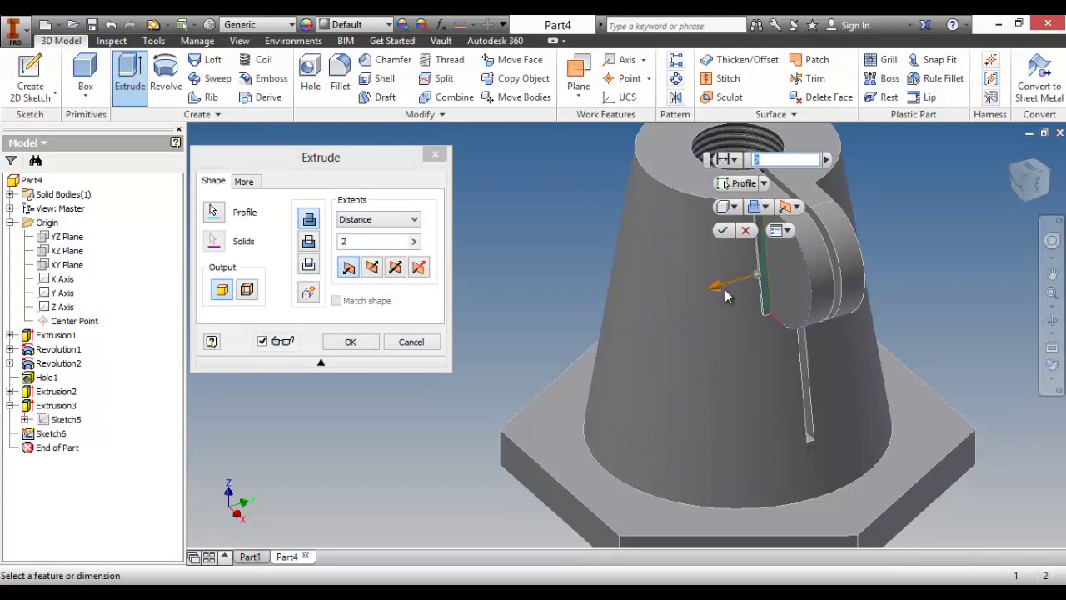
left_click_drag(715, 293, 525, 338)
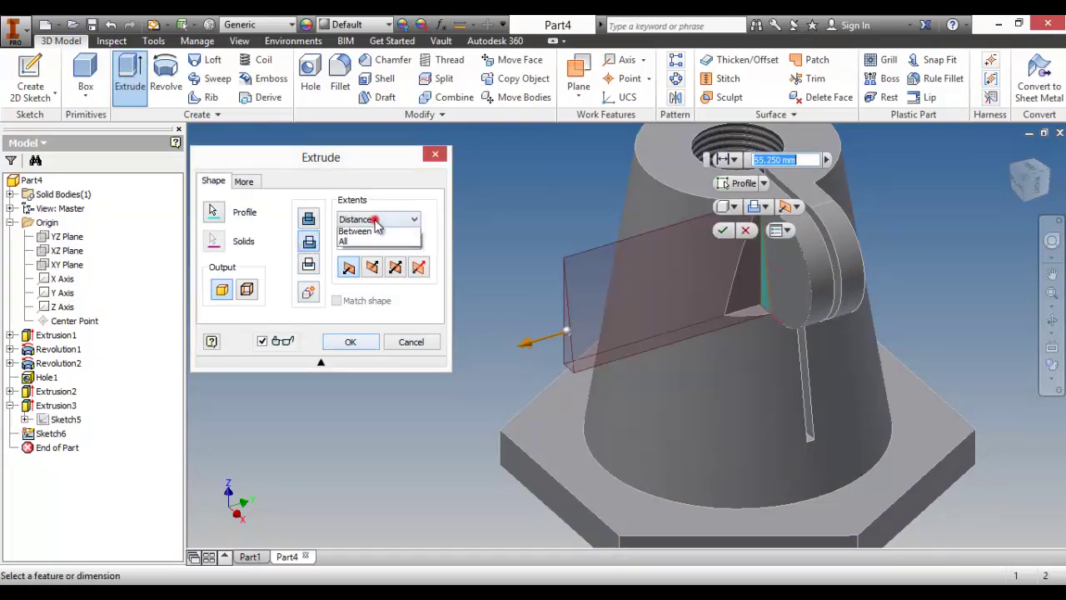
left_click(365, 275)
left_click(351, 341)
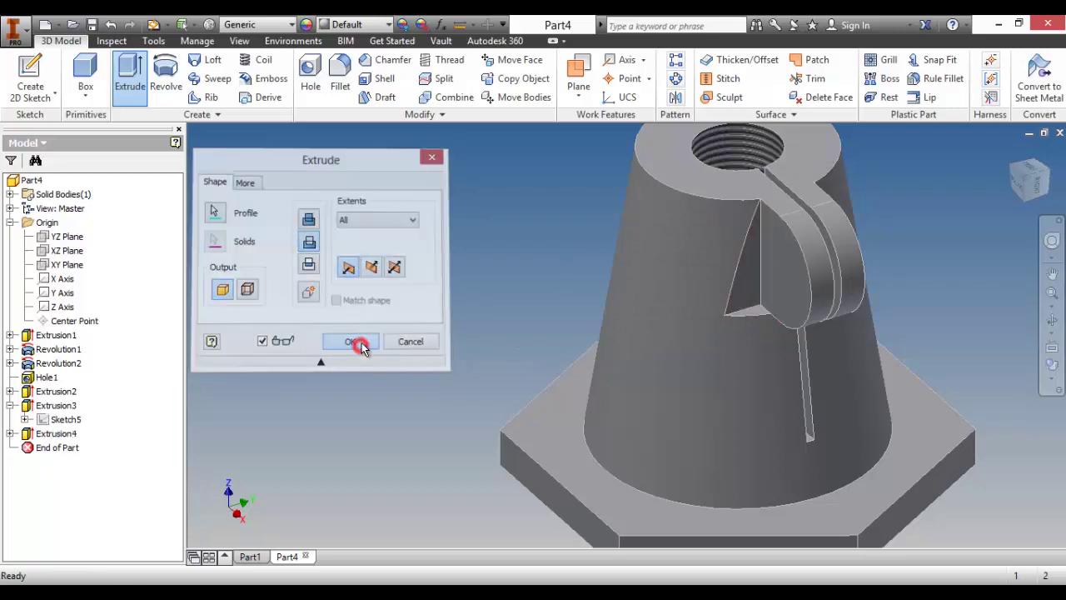
Step: Fillet the inner lower edge of the triangular pocket beside the lug with a radius of about 12.25 mm
key("F4")
left_click_drag(650, 331, 454, 255)
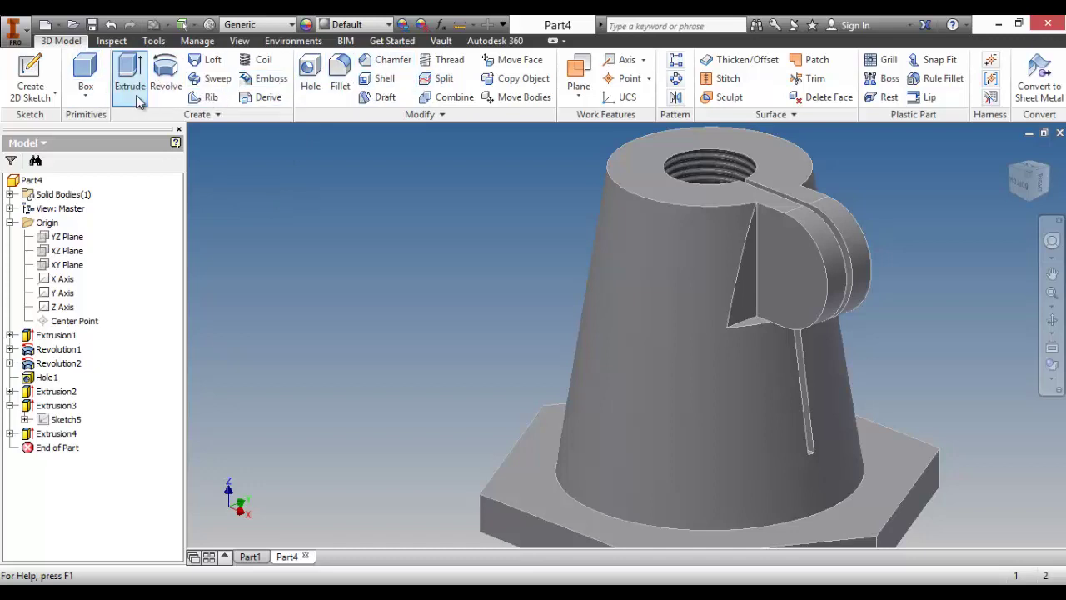
left_click(340, 79)
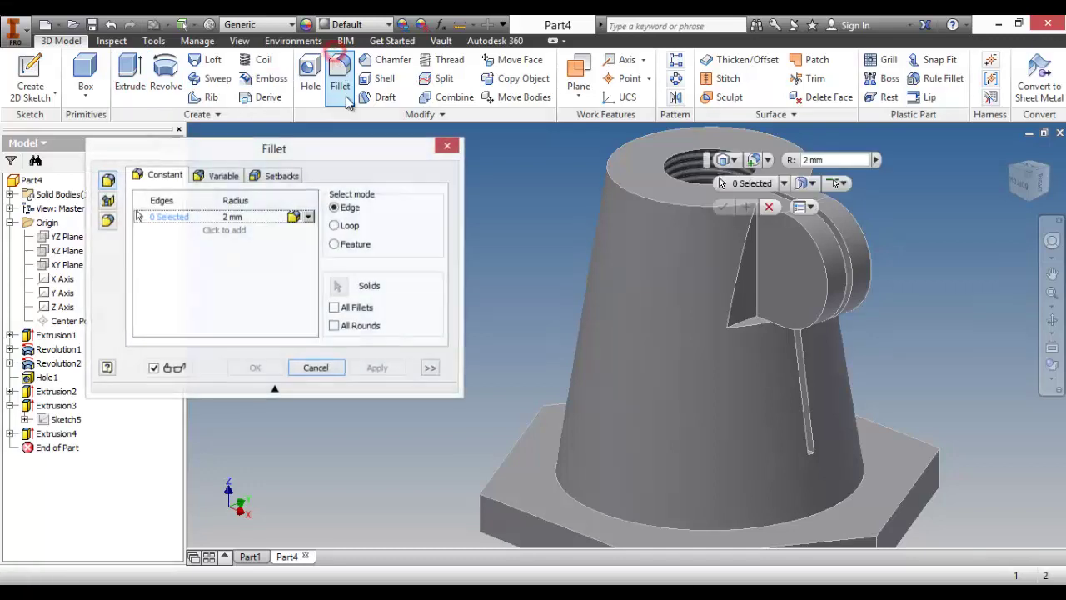
scroll(666, 258, "up", 3)
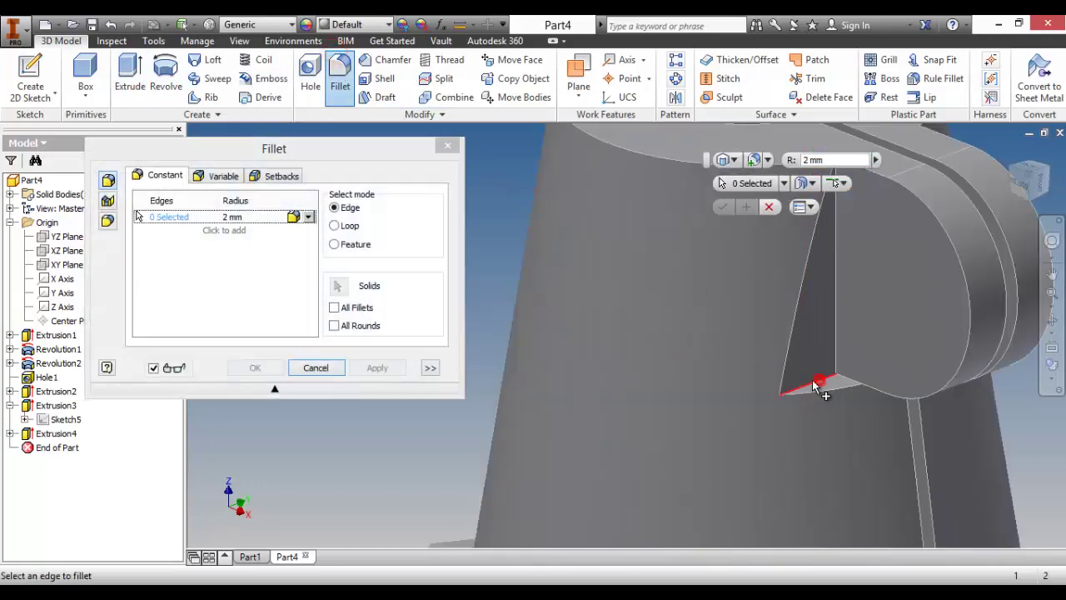
left_click_drag(828, 374, 845, 357)
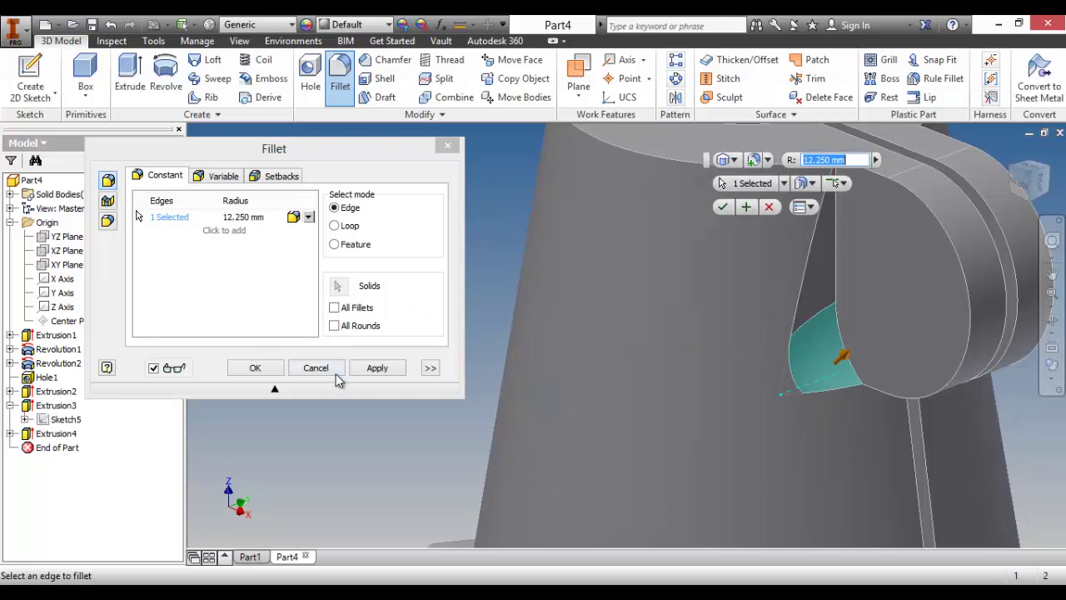
left_click(378, 368)
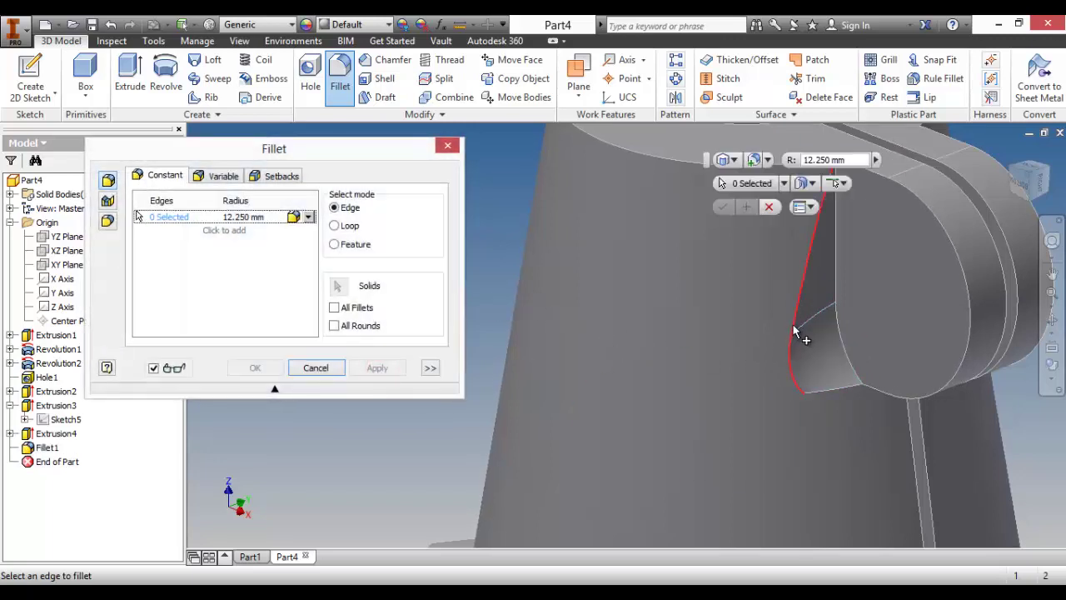
Step: Fillet the pocket's outer edges along the tapered wall with a radius of 7 mm
left_click(761, 388)
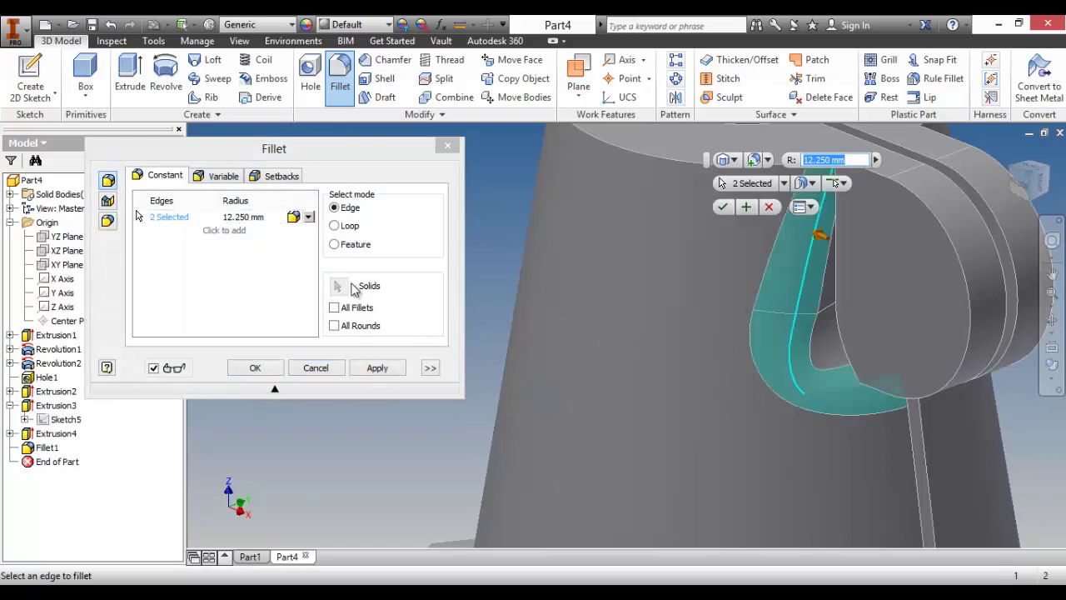
left_click(247, 216)
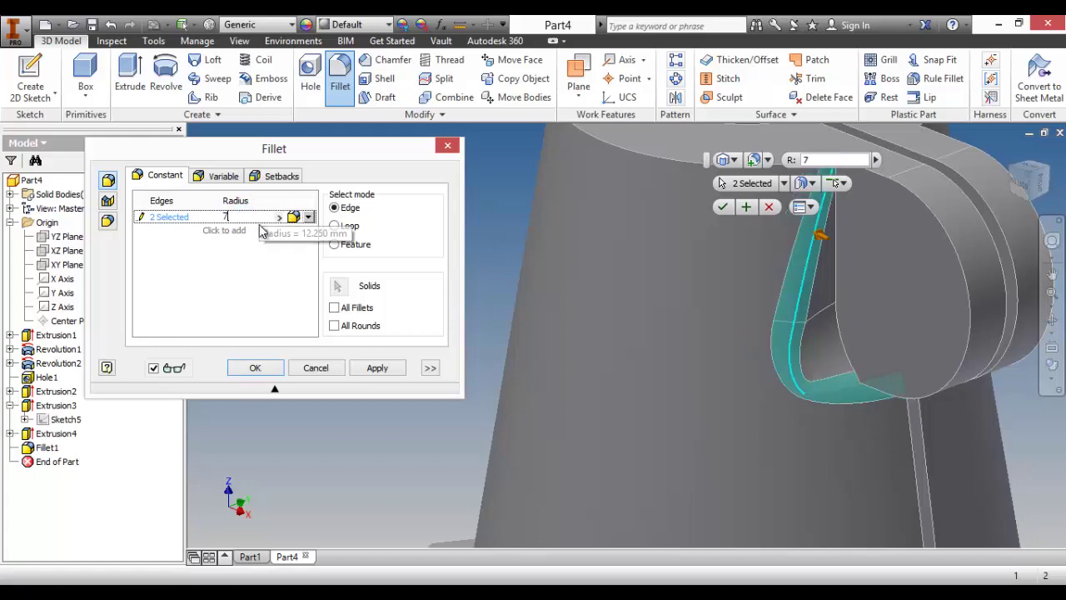
left_click(255, 368)
Step: Start a hole on the lug's side face and place it concentric with the lug's rounded edge
key("F4")
mouse_move(630, 380)
left_mouse_down()
mouse_move(562, 359)
mouse_move(616, 379)
mouse_move(639, 373)
left_mouse_up()
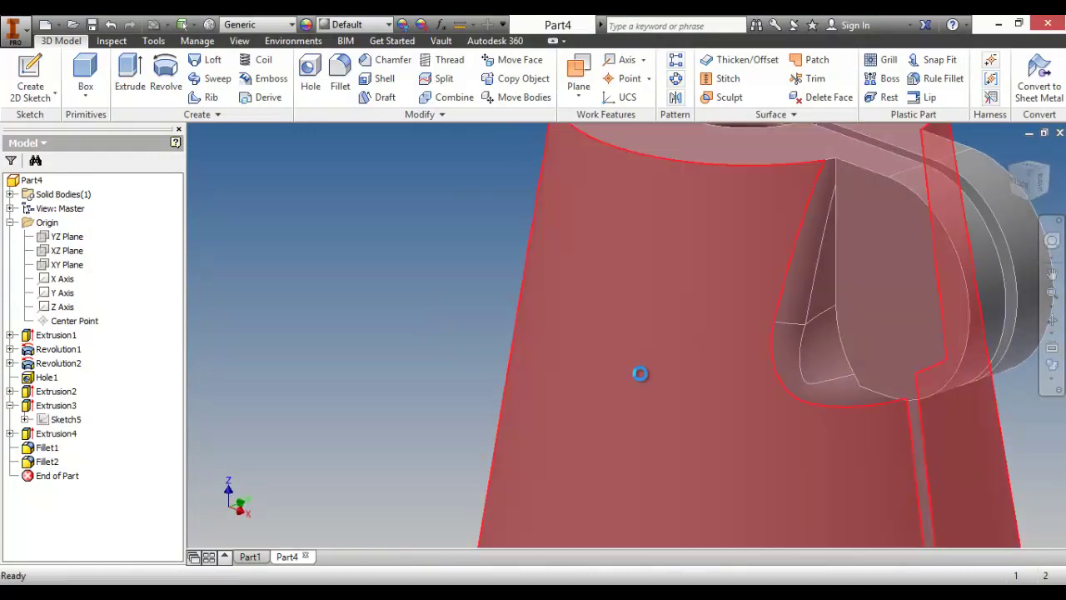
key("Home")
key("F4")
mouse_move(594, 347)
left_mouse_down()
mouse_move(512, 350)
mouse_move(497, 333)
mouse_move(574, 333)
mouse_move(598, 358)
left_mouse_up()
left_click(308, 75)
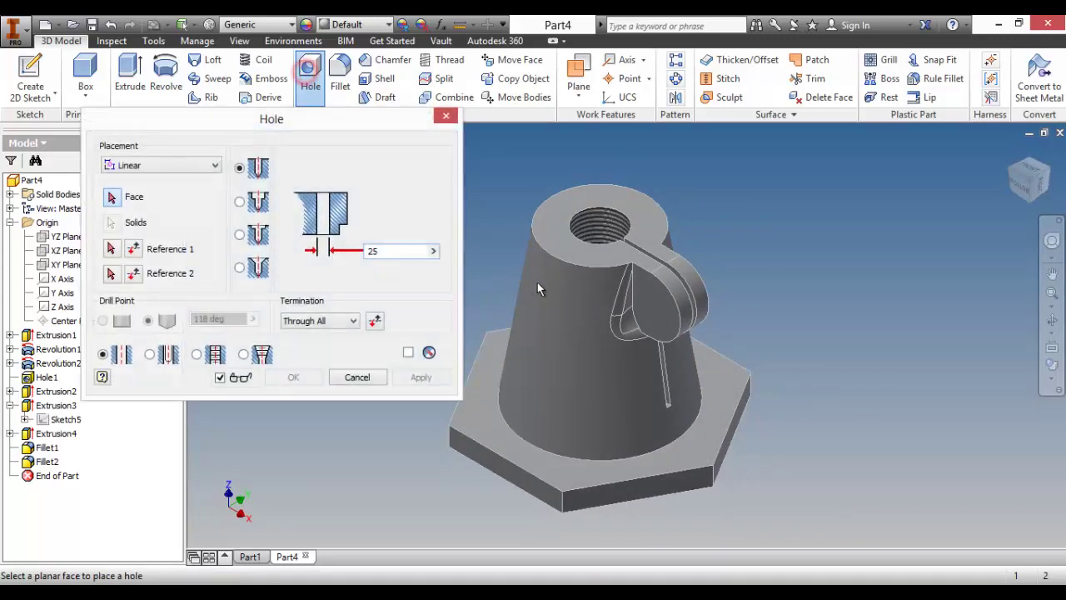
scroll(538, 280, "up", 3)
left_click(761, 341)
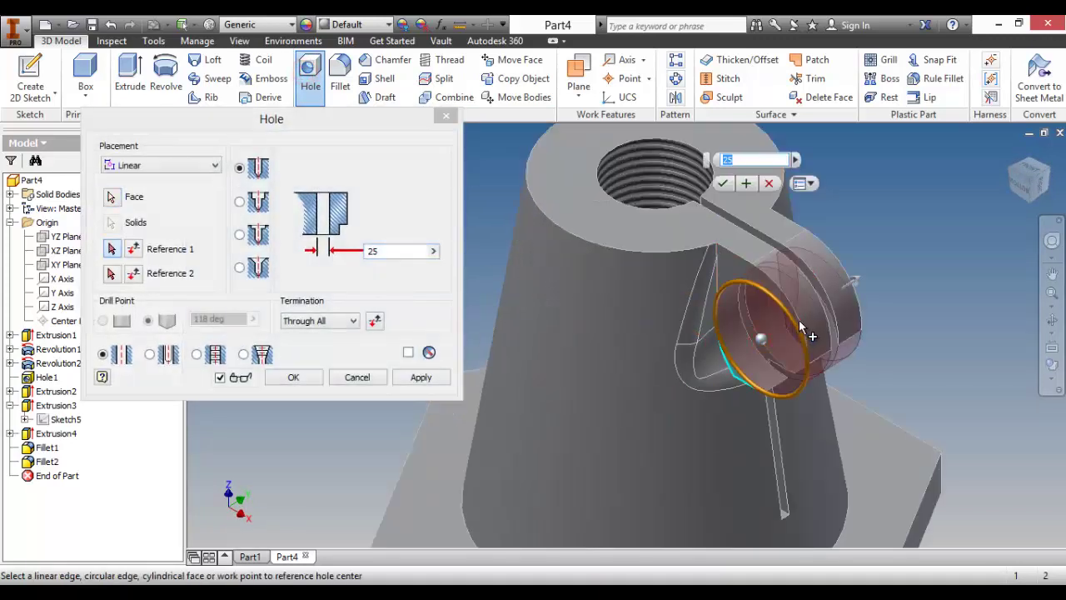
left_click(799, 315)
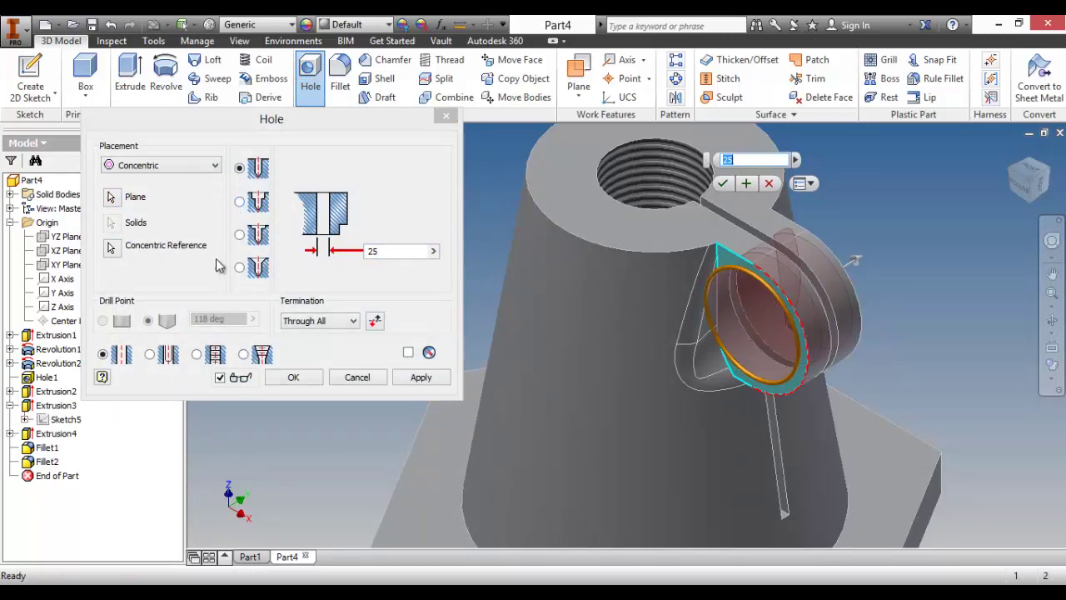
Step: Make it a clearance hole for the ISO standard with the fastener type Socket Head Cap Screw ISO 4762
left_click(151, 354)
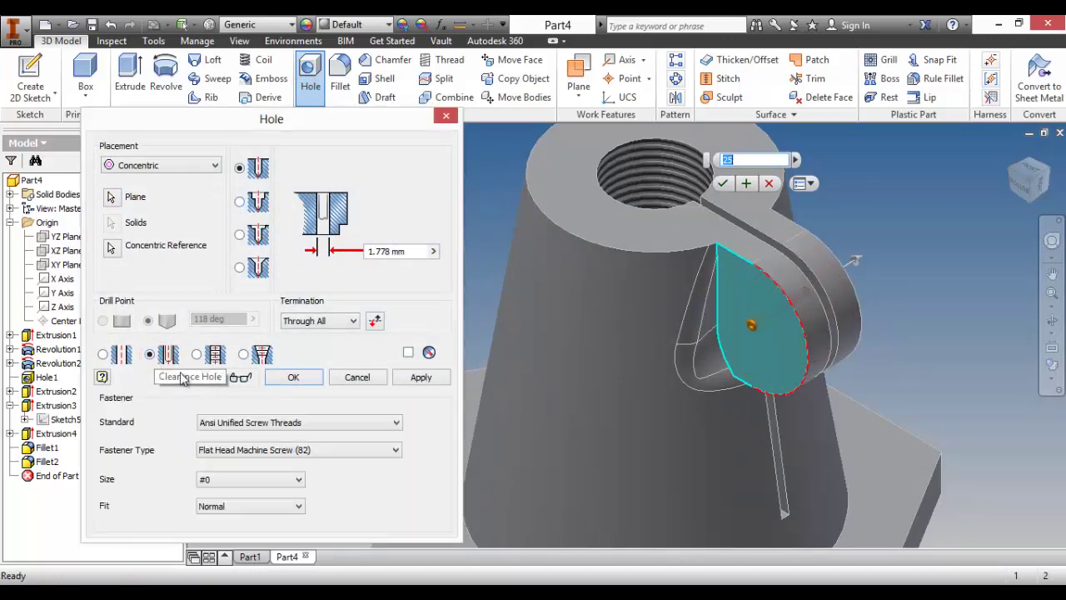
left_click(251, 424)
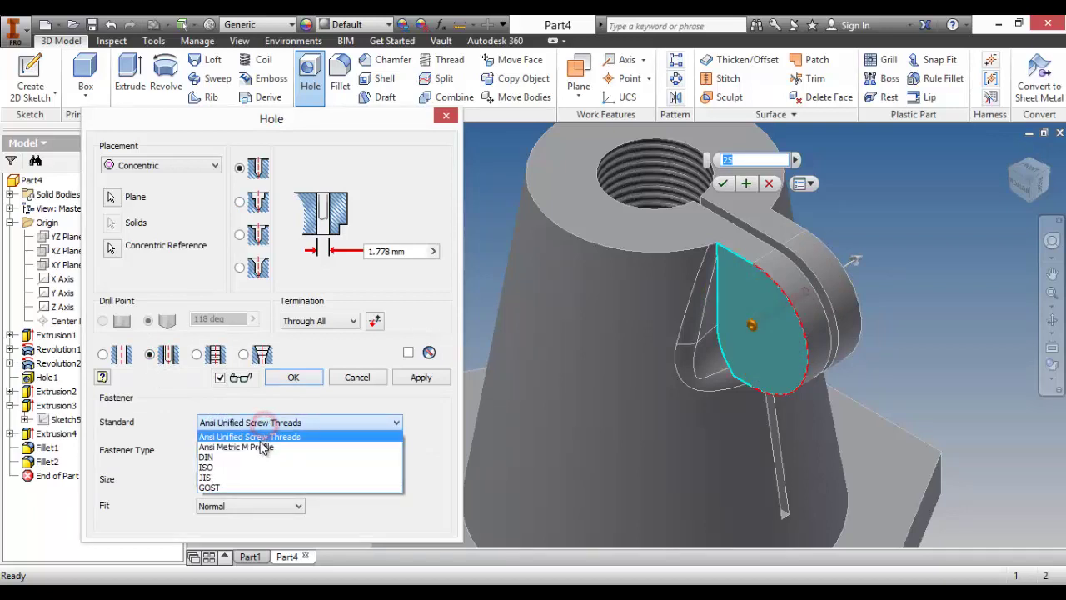
left_click(247, 473)
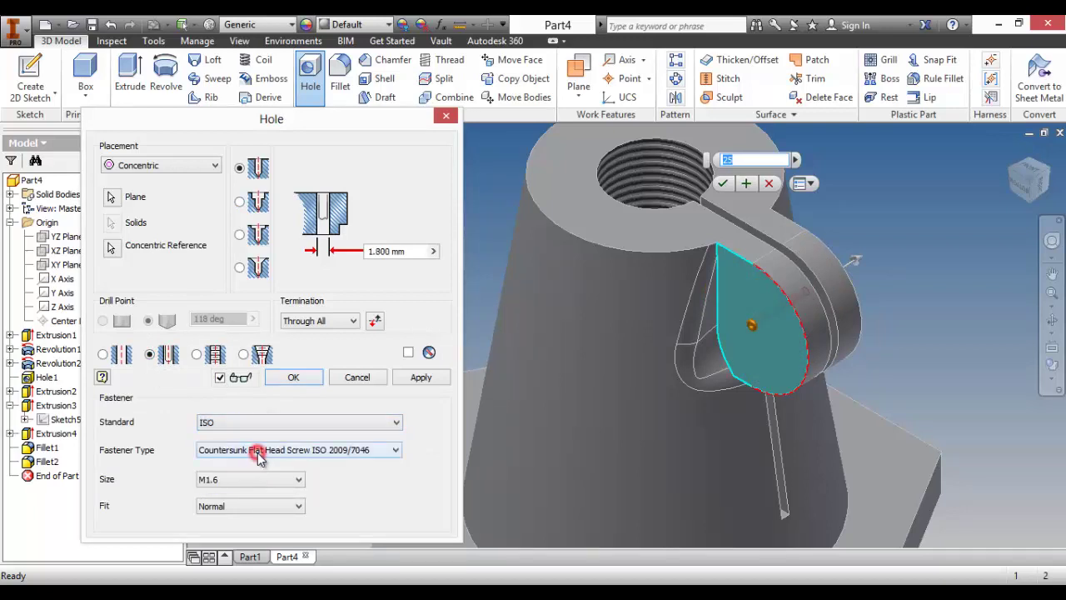
left_click(259, 454)
left_click(258, 453)
left_click(258, 454)
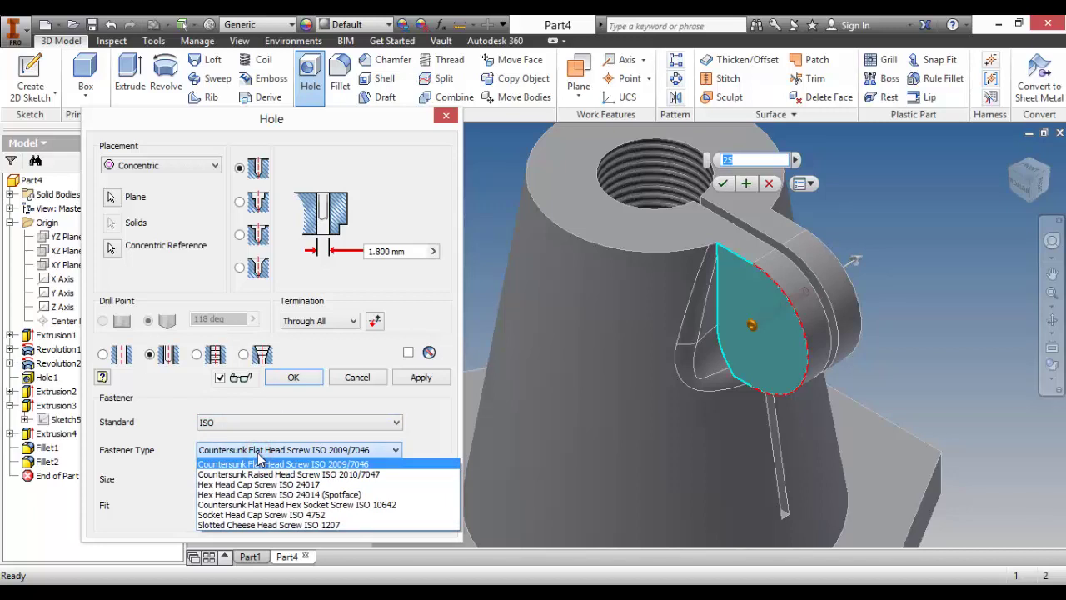
left_click(249, 515)
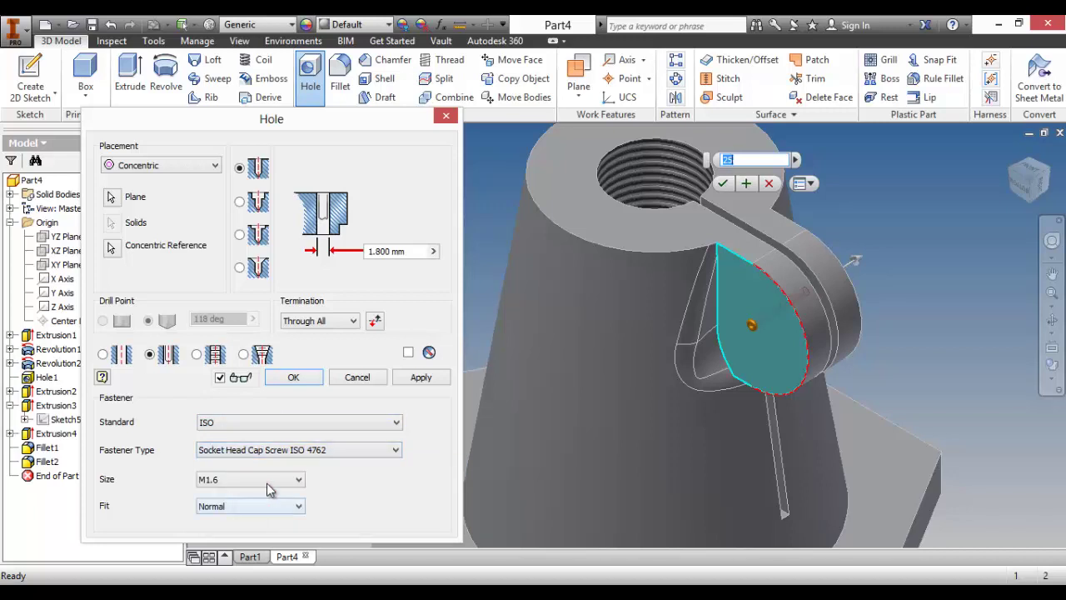
Step: Set the clearance hole's fastener size to M6 and its termination to To
left_click(276, 487)
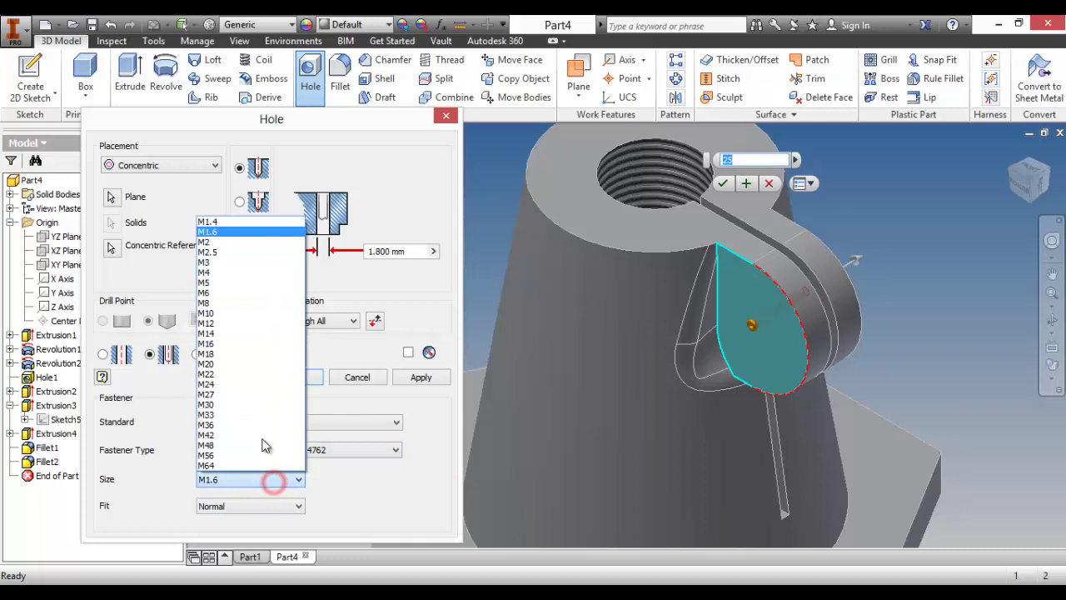
left_click(235, 296)
middle_click_drag(590, 370, 674, 388)
left_click(331, 321)
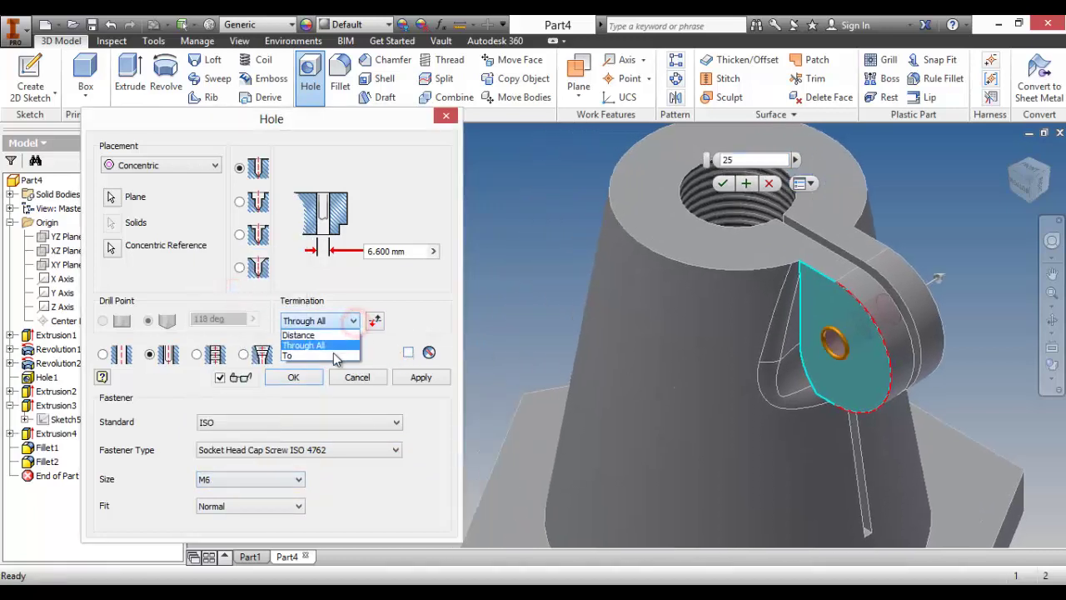
left_click(330, 352)
Step: End the clearance hole at the slit face inside the lug and create the hole
key("F4")
left_click_drag(656, 378, 530, 380)
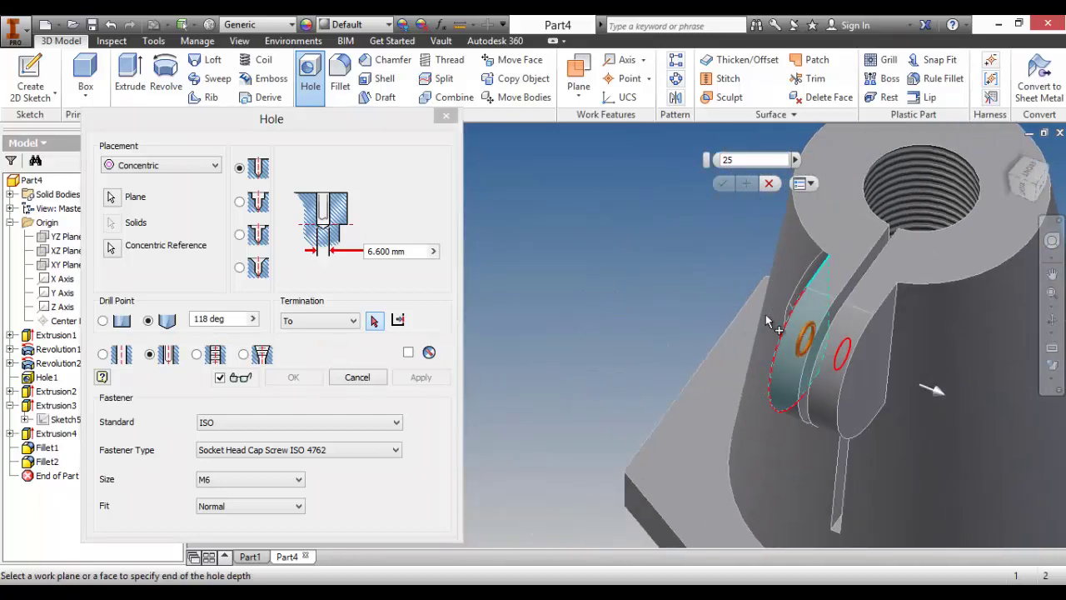
scroll(851, 292, "up", 2)
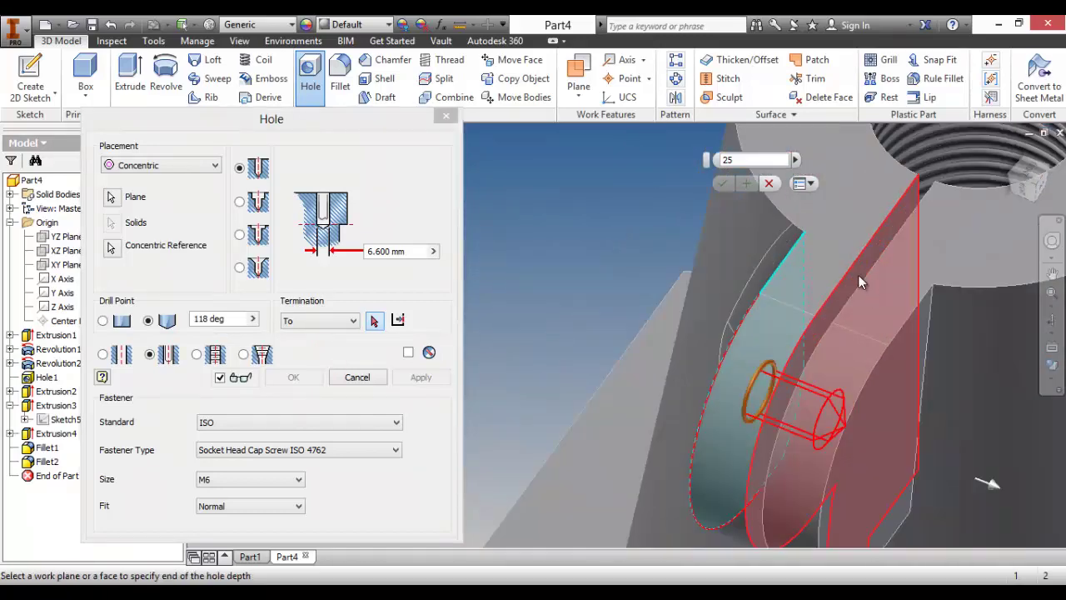
left_click(857, 275)
left_click(303, 376)
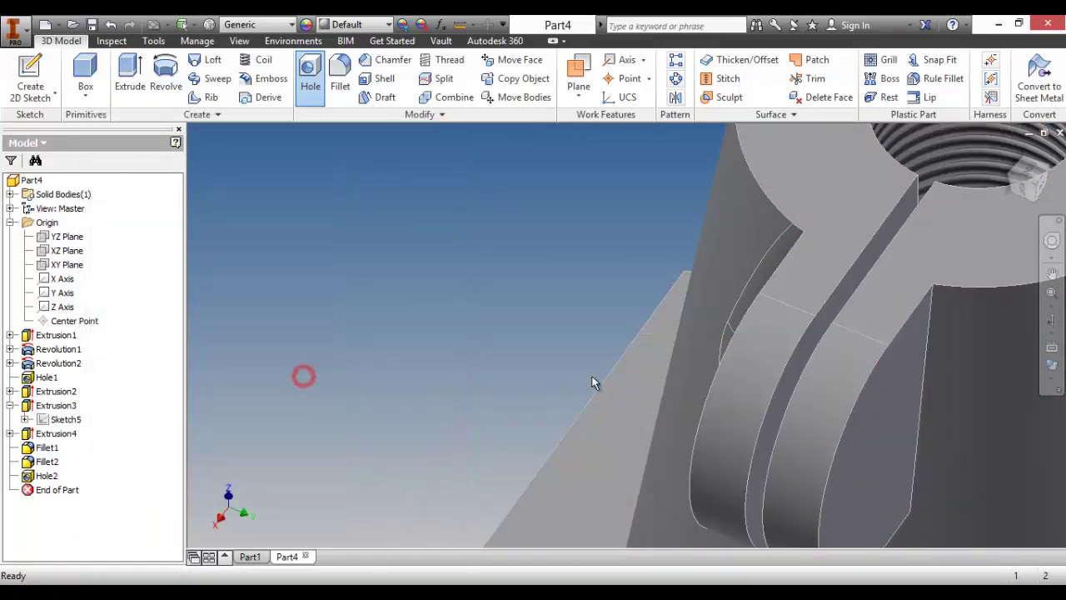
Step: Start another hole on the lug's opposite side face, concentric with its rounded edge
scroll(592, 381, "down", 2)
key("F4")
left_click_drag(746, 395, 654, 397)
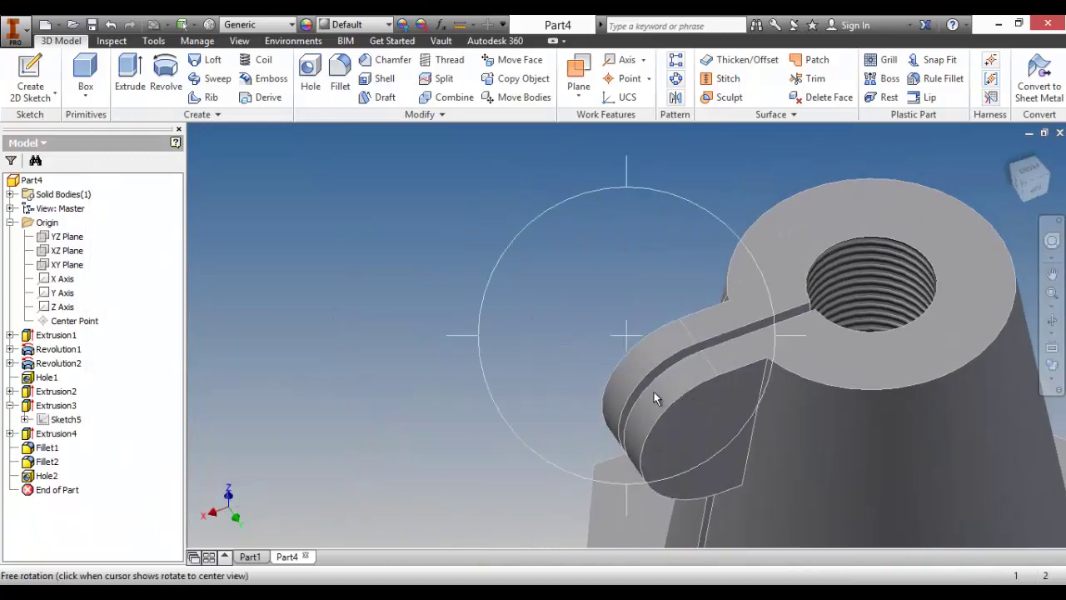
key("Escape")
left_click(310, 75)
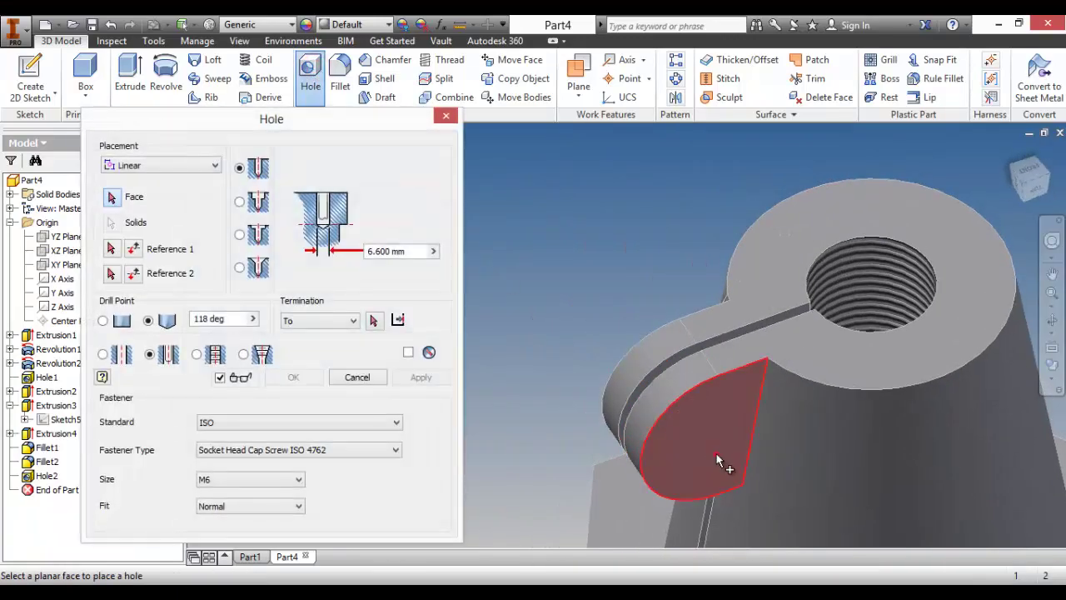
left_click(712, 459)
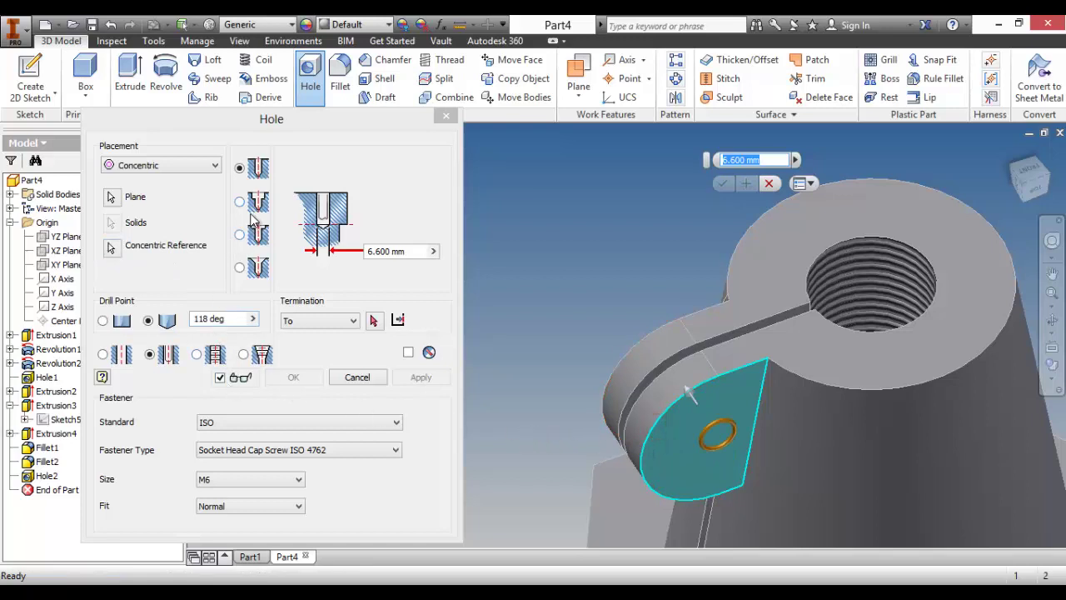
Step: Make it a tapped hole with the ISO Metric profile thread in size 6, designation M6x1
left_click(197, 354)
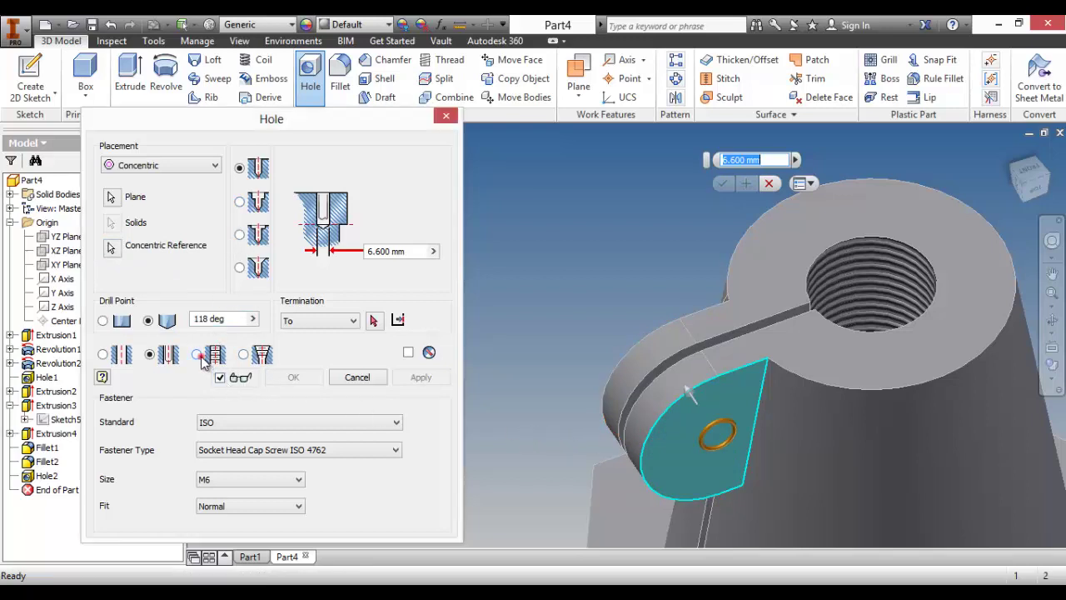
left_click(208, 430)
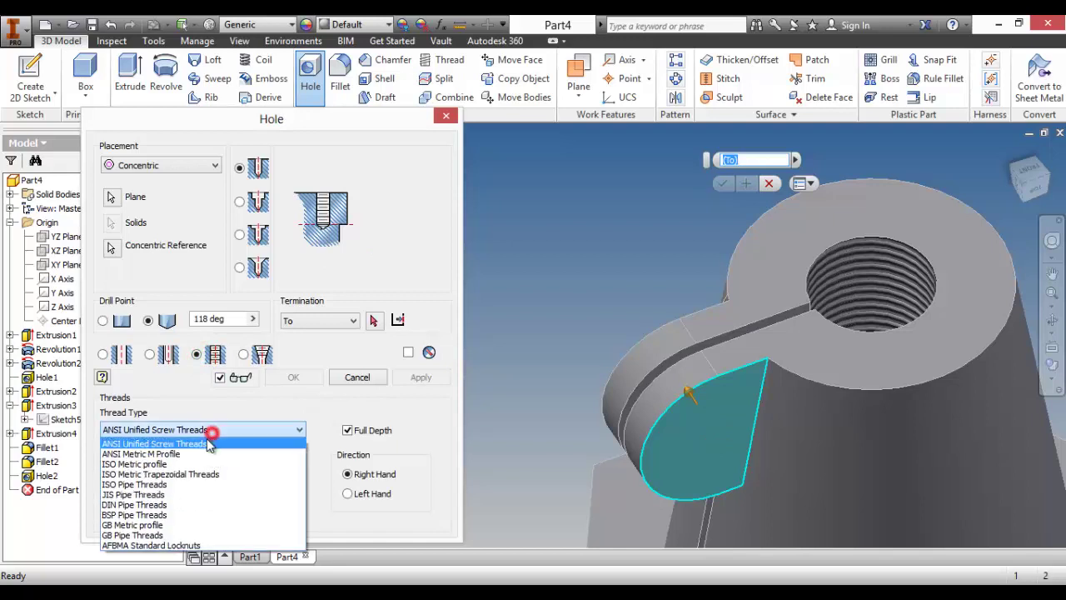
left_click(183, 465)
left_click(172, 468)
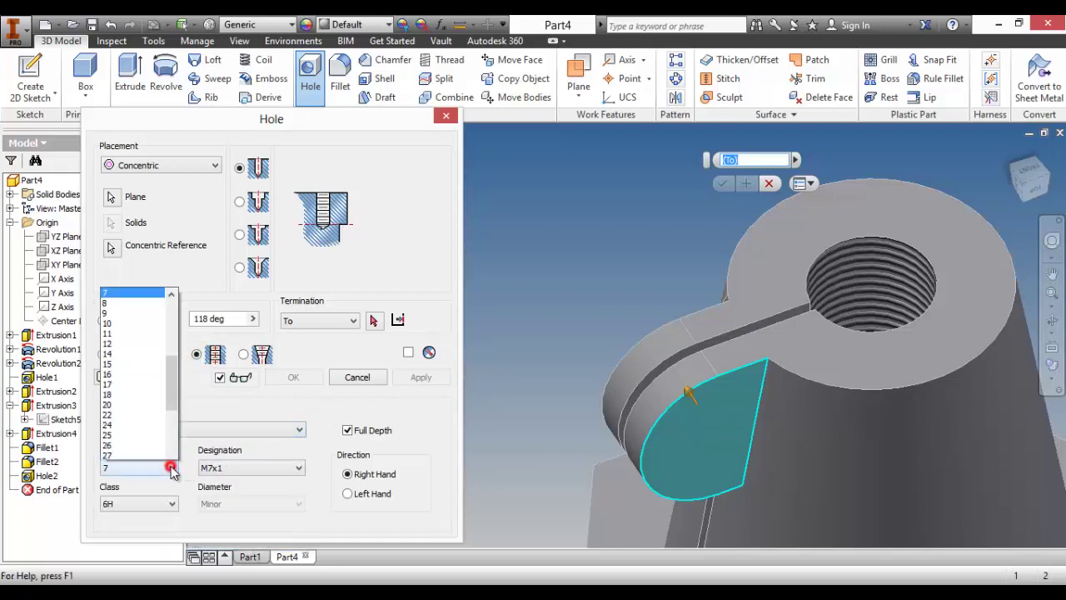
scroll(124, 204, "up", 1)
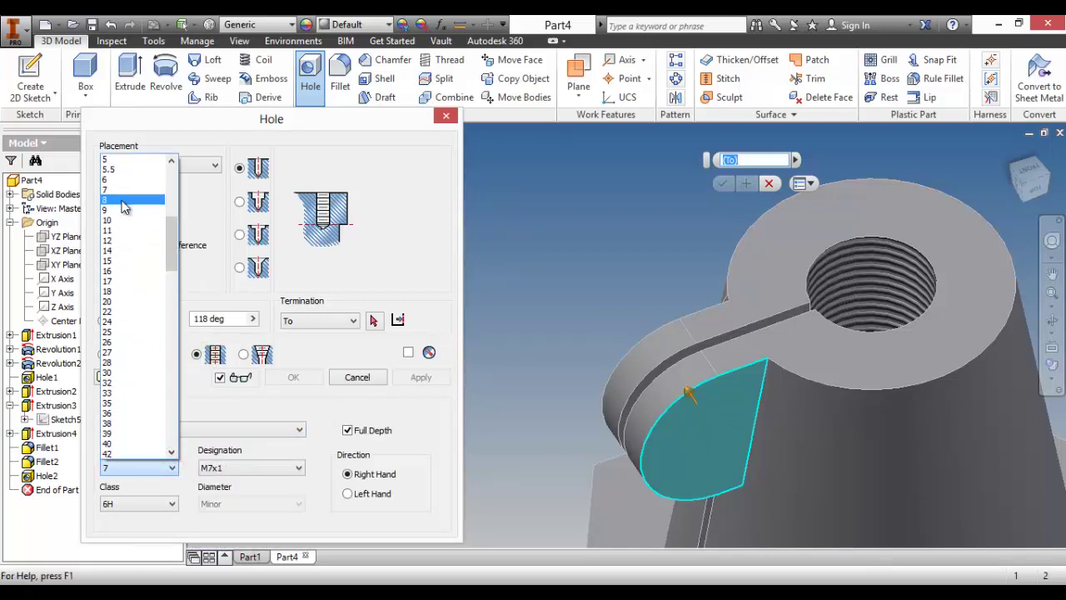
left_click(116, 179)
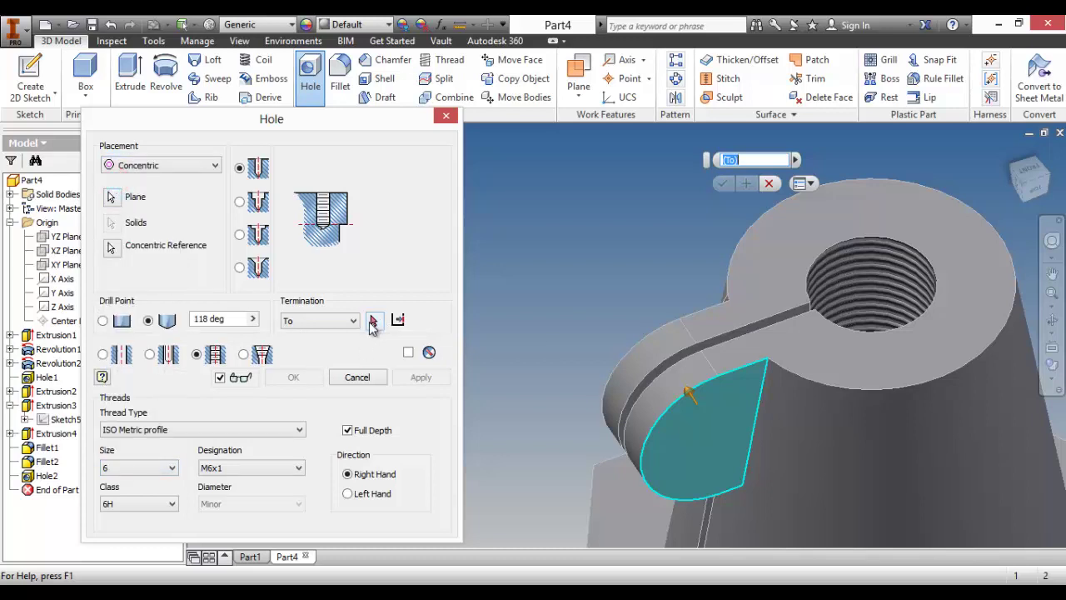
Step: End the tapped hole at the slit face inside the lug and create the hole
key("F4")
left_click_drag(560, 423, 718, 413)
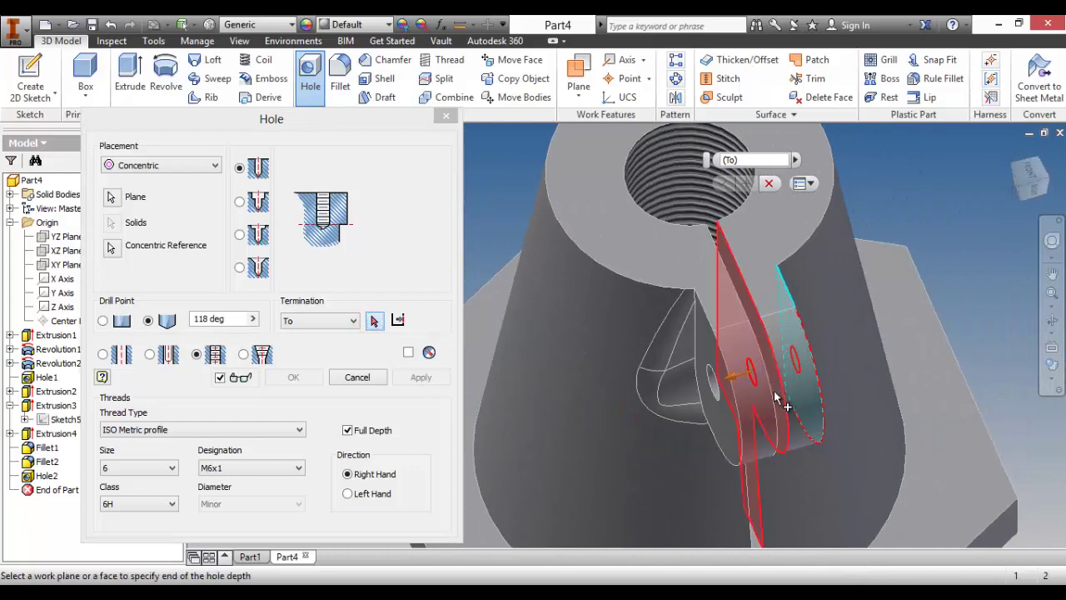
left_click(775, 395)
left_click(305, 376)
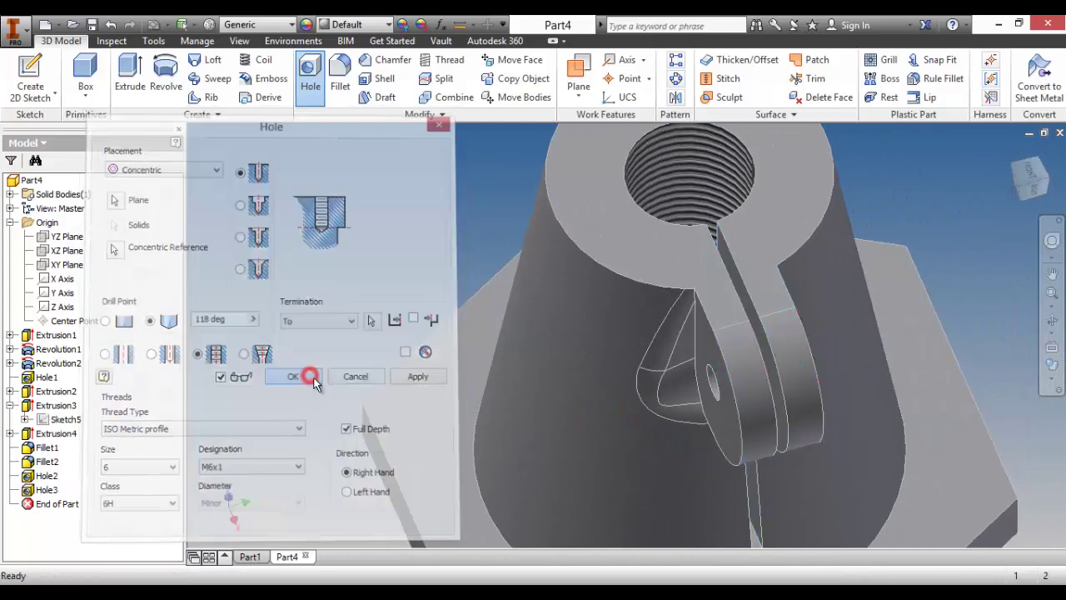
Step: Review the settings of the lug's clearance hole and inspect its bore on the model
middle_click_drag(665, 446, 642, 475, "shift")
middle_click_drag(618, 425, 704, 397, "shift")
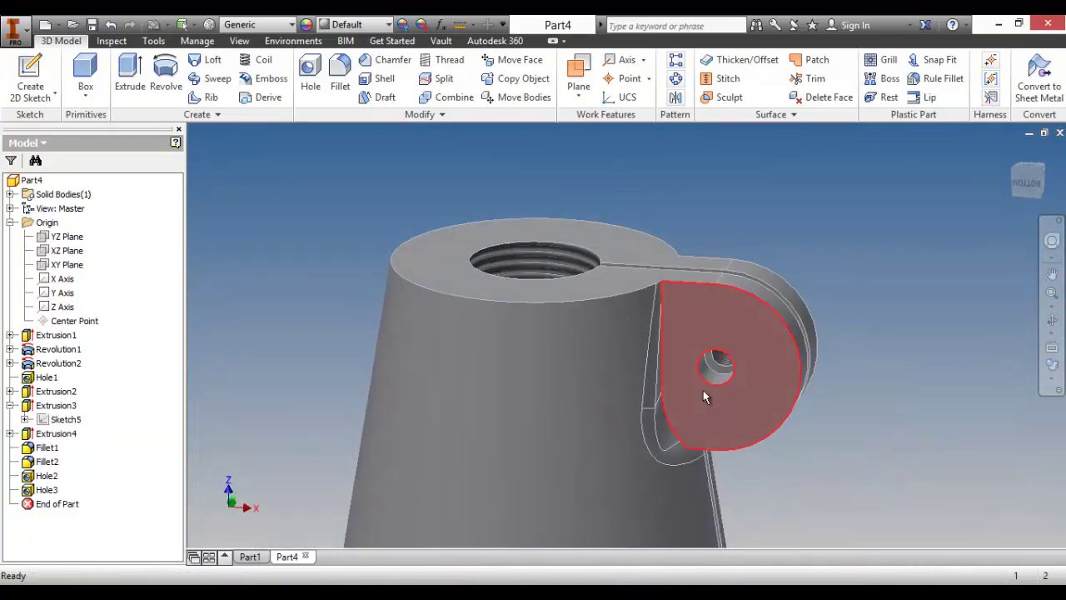
double_click(38, 476)
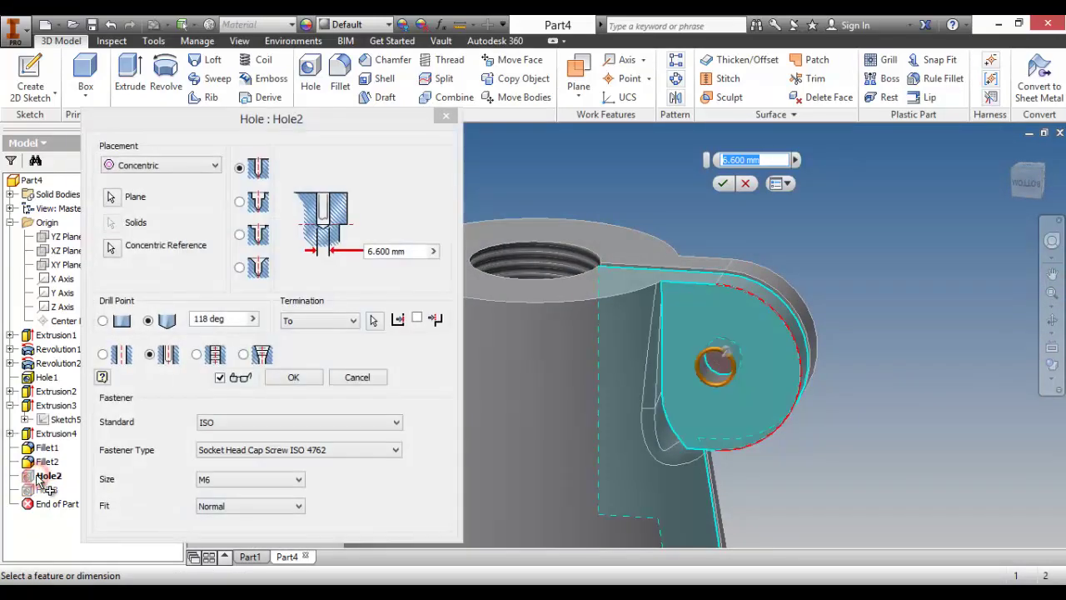
key("Escape")
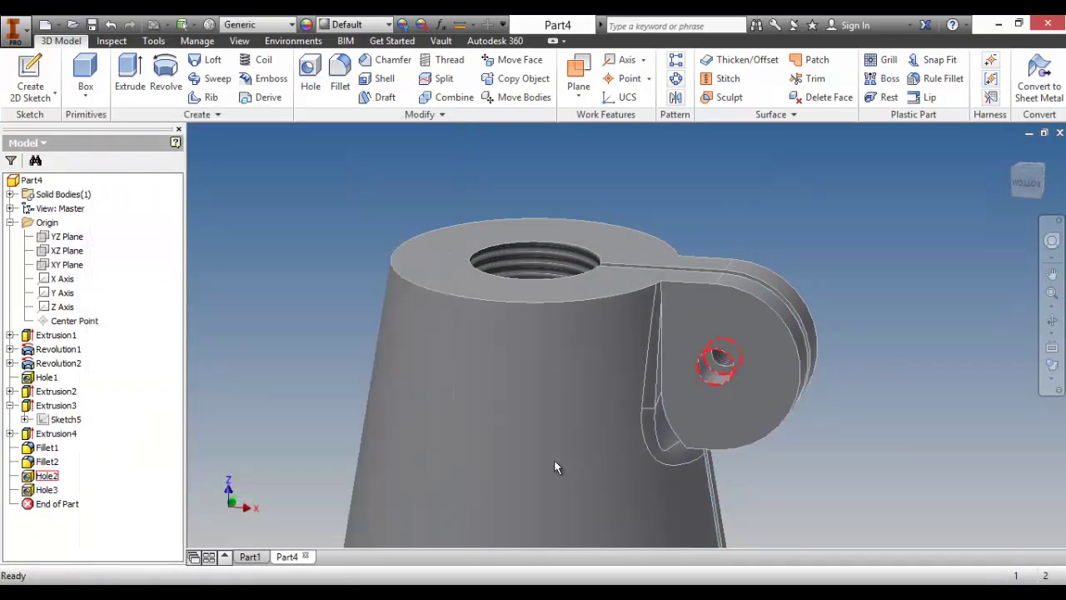
middle_click_drag(860, 414, 888, 349)
middle_click_drag(789, 389, 743, 318, "shift")
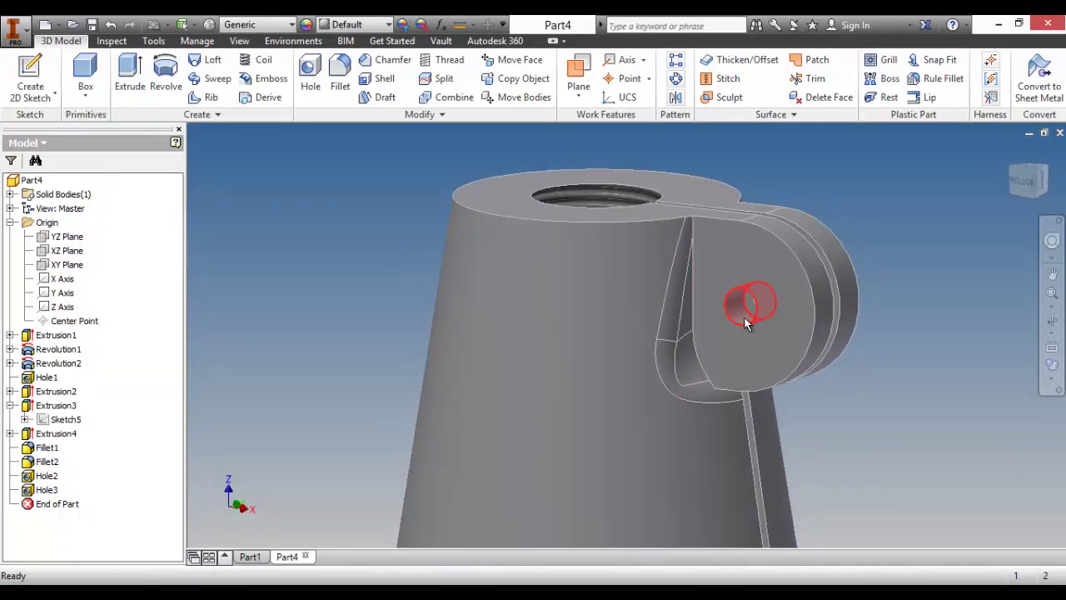
scroll(798, 418, "up", 2)
middle_click_drag(797, 418, 577, 363)
scroll(578, 363, "up", 1)
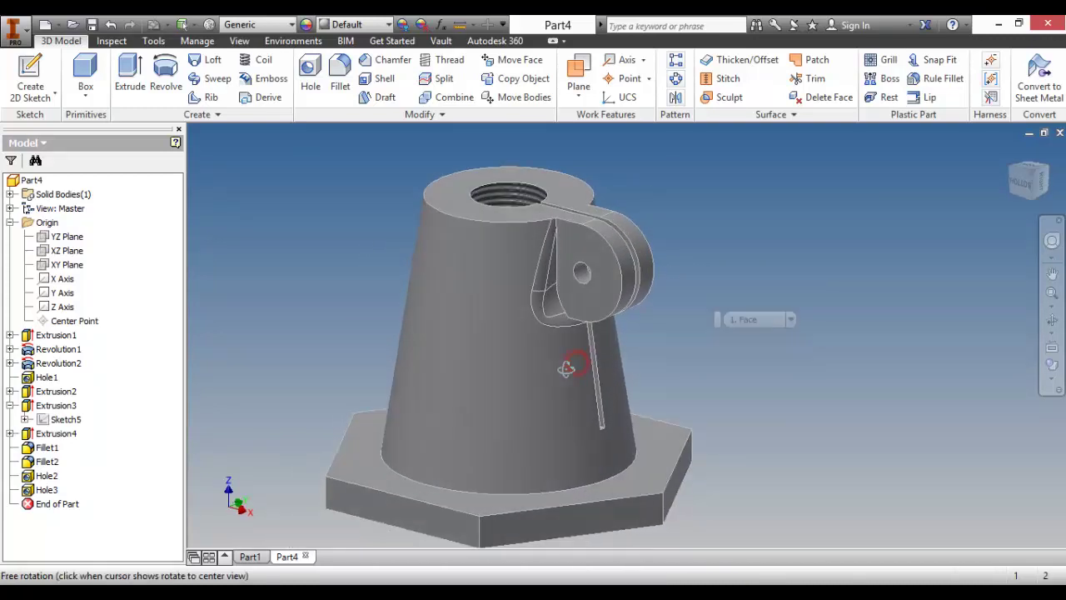
Step: Examine the threaded hole on the lug's other side and compare the whole part with the finished Part1
scroll(614, 266, "up", 3)
middle_click_drag(614, 321, 526, 324, "shift")
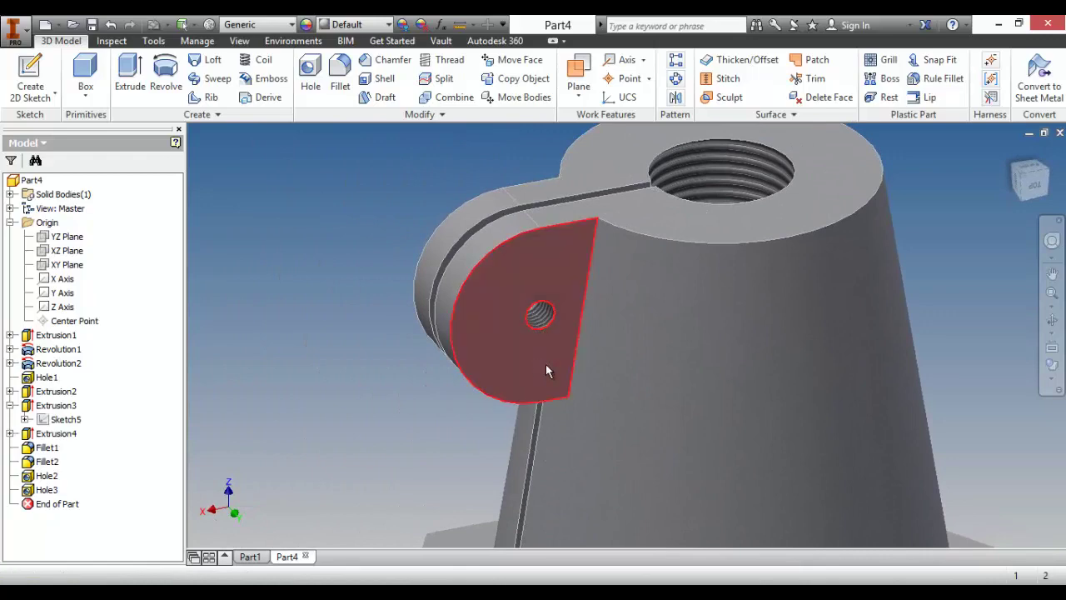
scroll(547, 370, "down", 2)
middle_click_drag(572, 382, 621, 401, "shift")
middle_click_drag(643, 425, 605, 421, "shift")
scroll(662, 411, "up", 3)
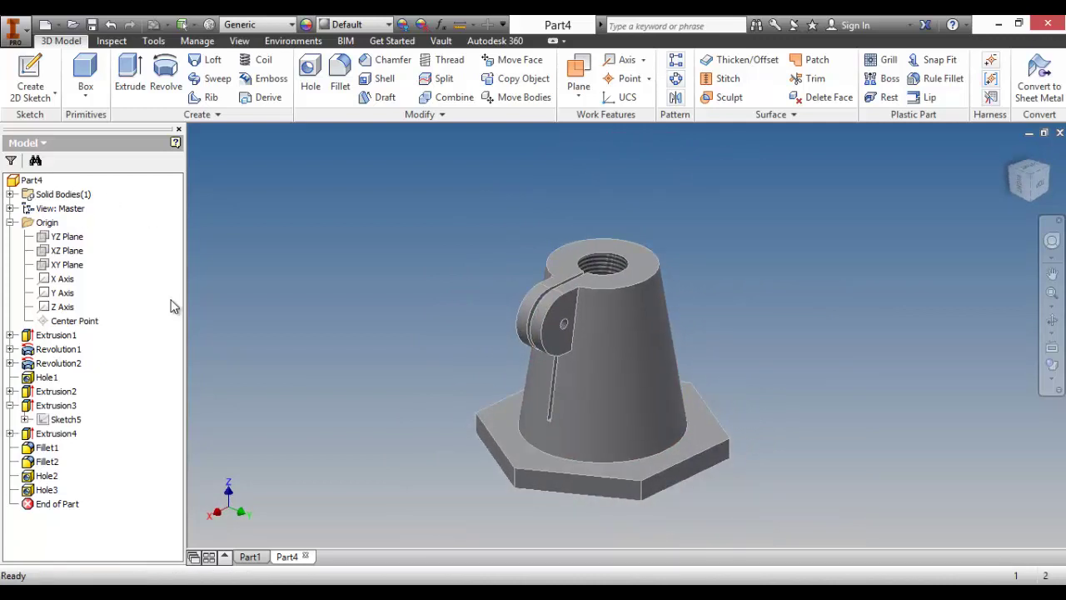
left_click(250, 563)
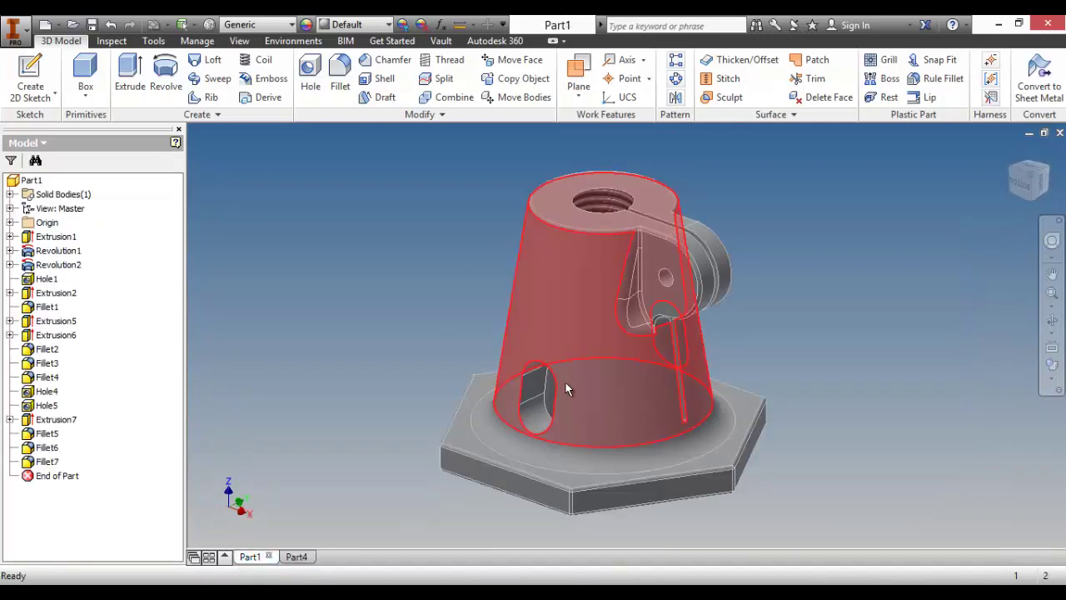
left_click(302, 556)
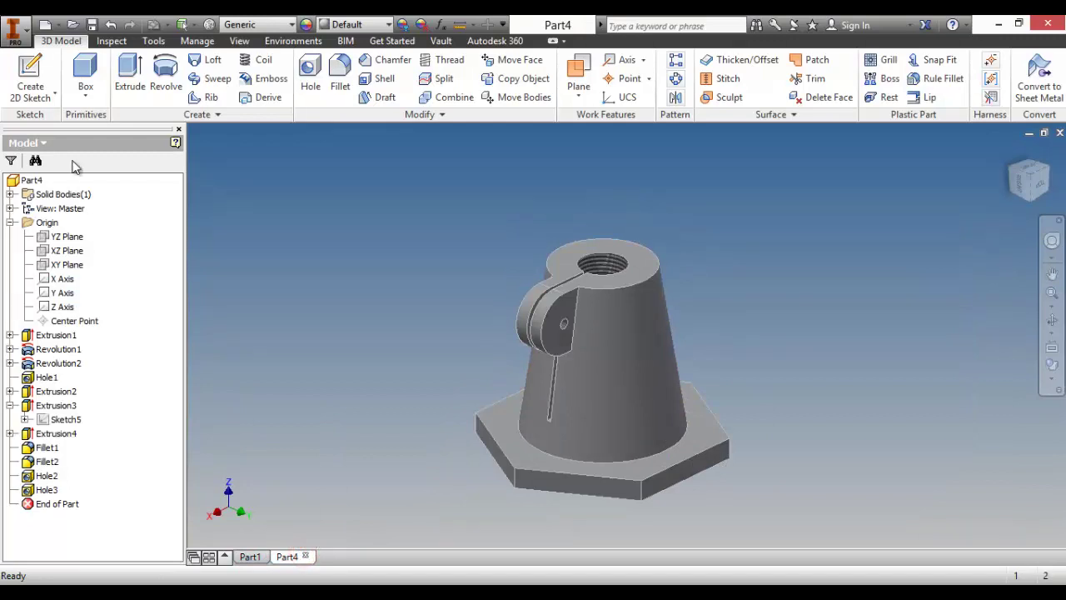
Step: Start a sketch on the XZ plane and project the YZ plane into it as construction geometry
left_click(33, 68)
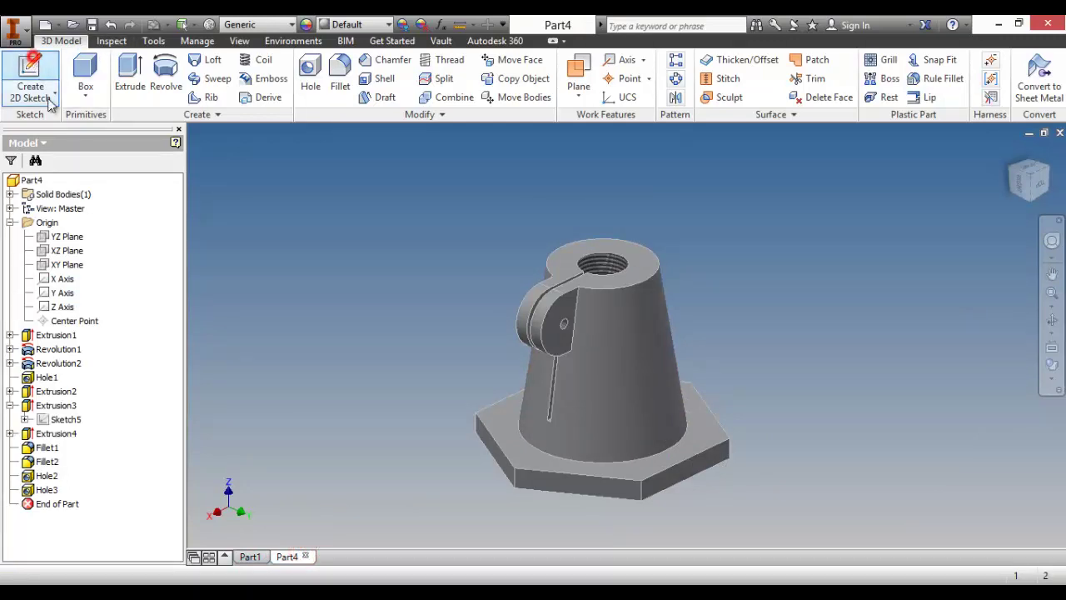
left_click(68, 250)
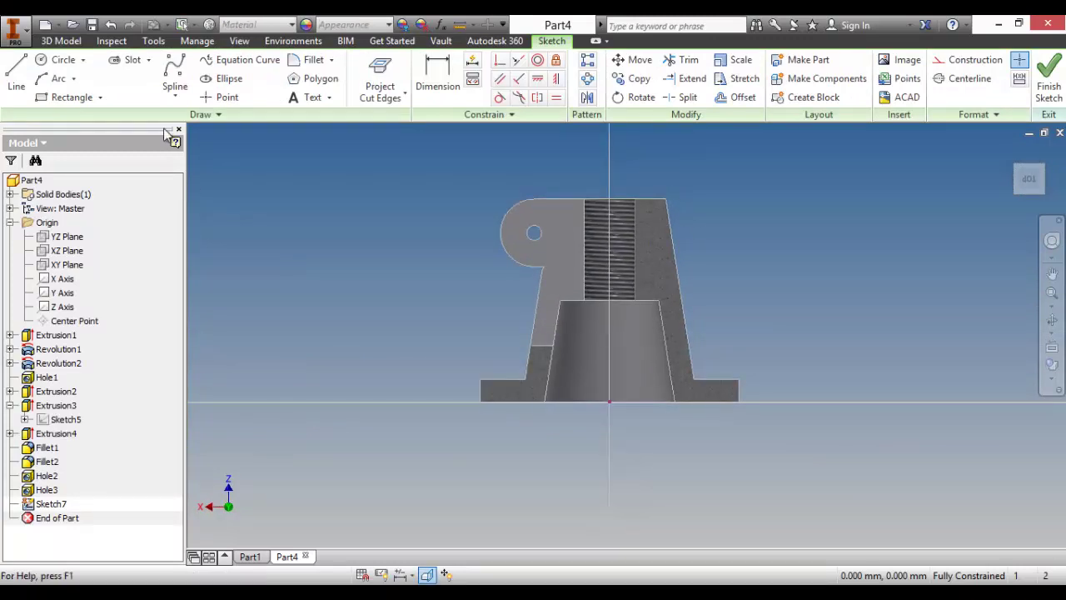
left_click(147, 60)
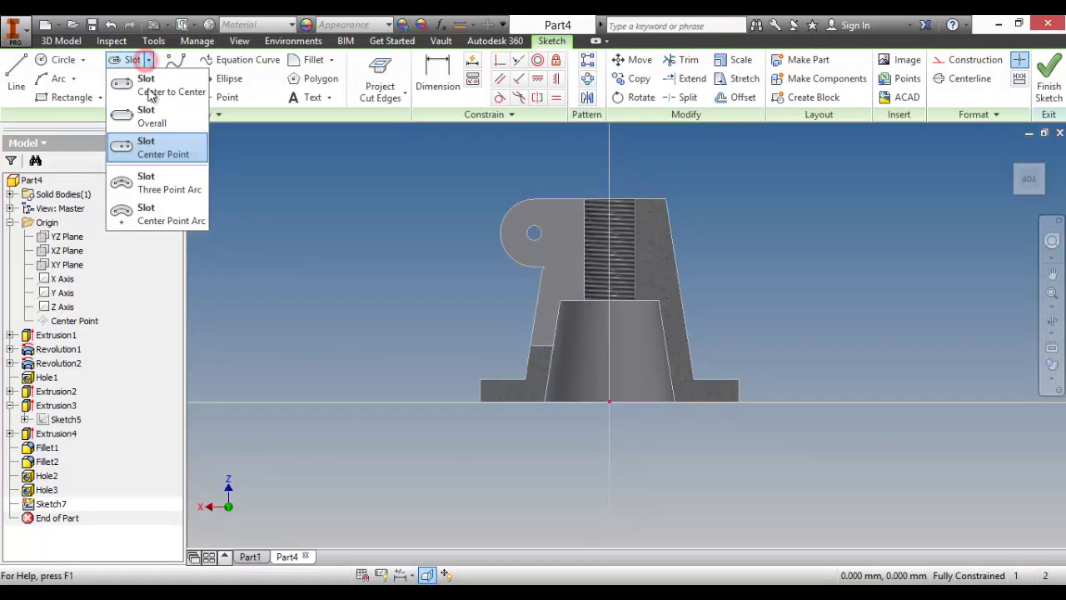
left_click(147, 151)
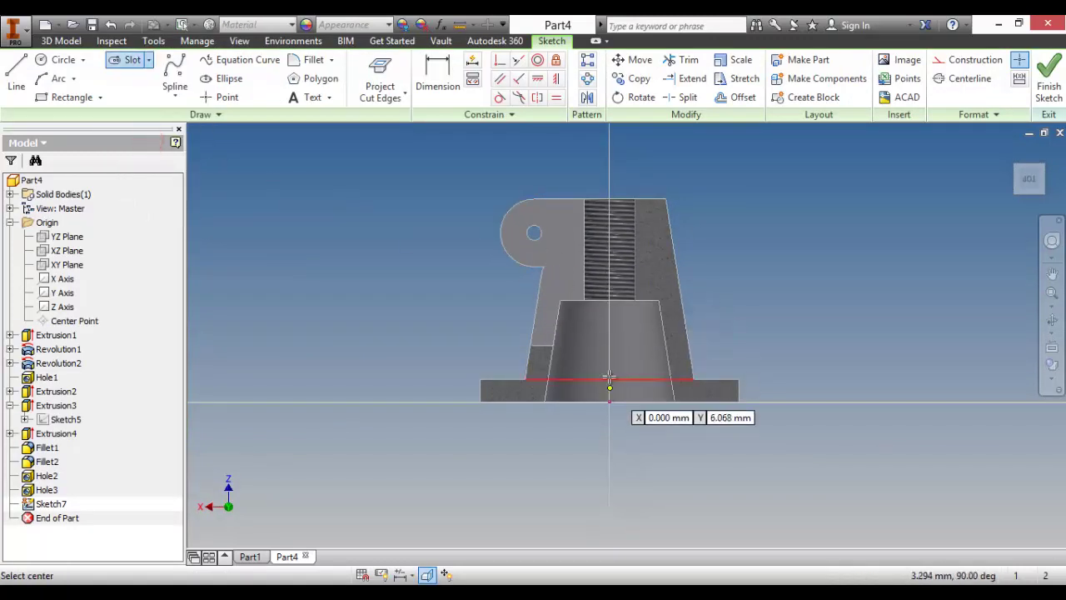
left_click(968, 60)
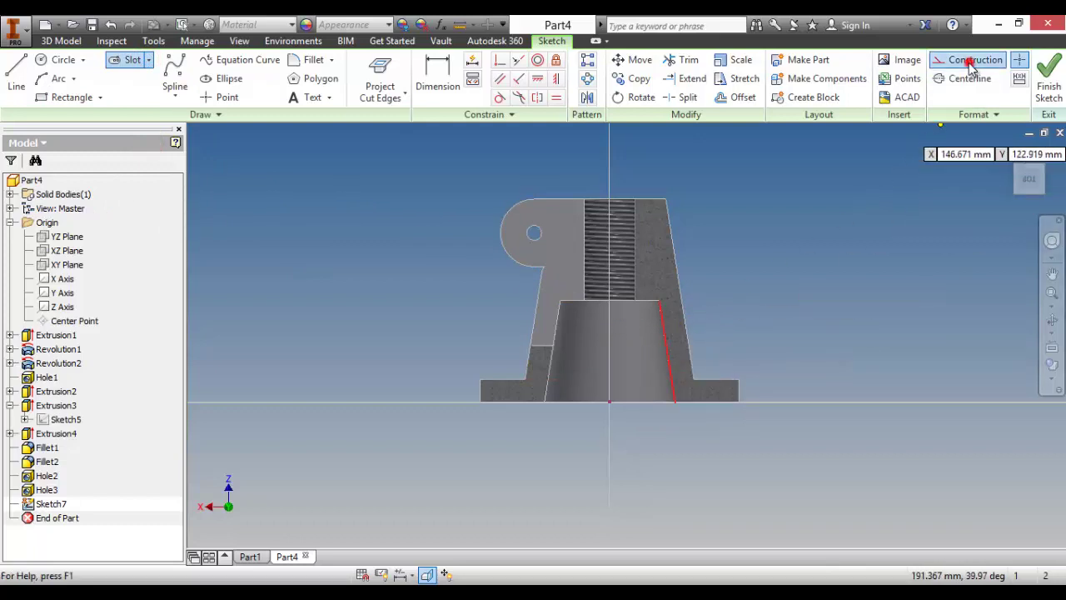
left_click(394, 96)
left_click(397, 123)
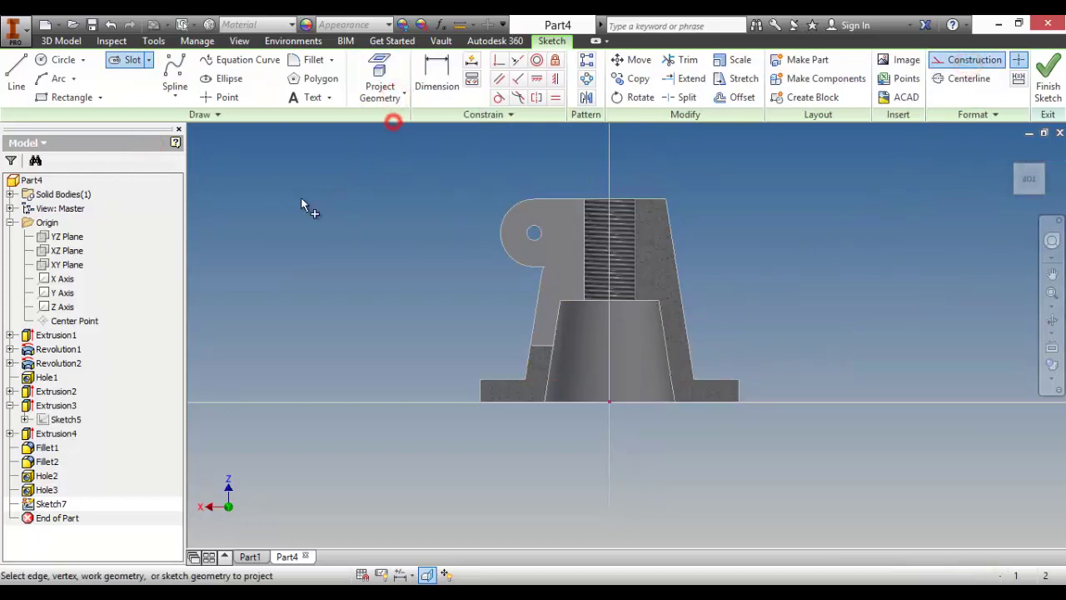
left_click(67, 238)
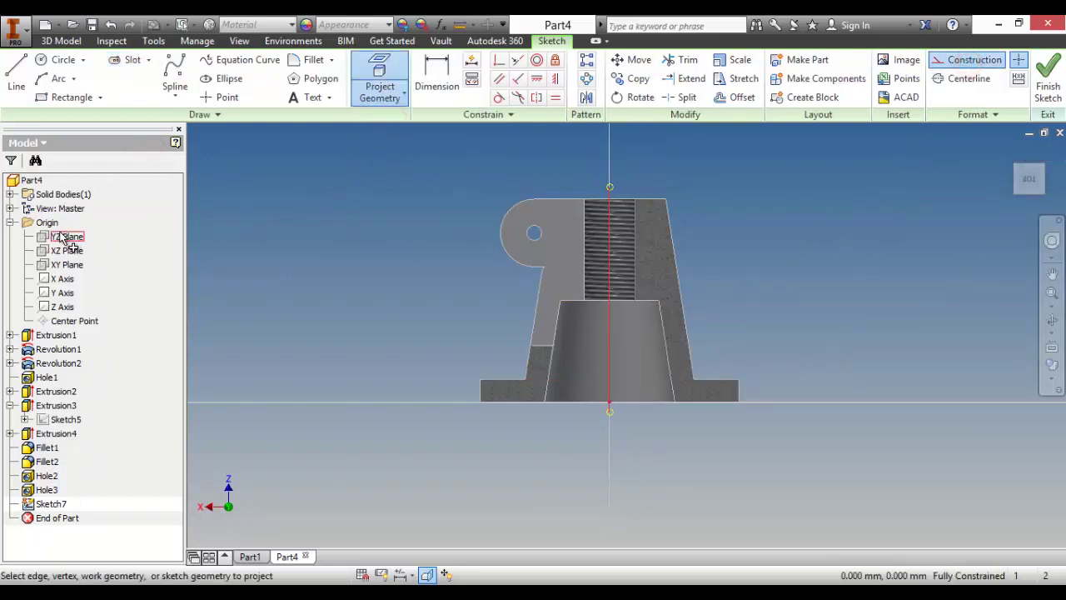
right_click(376, 213)
left_click(425, 208)
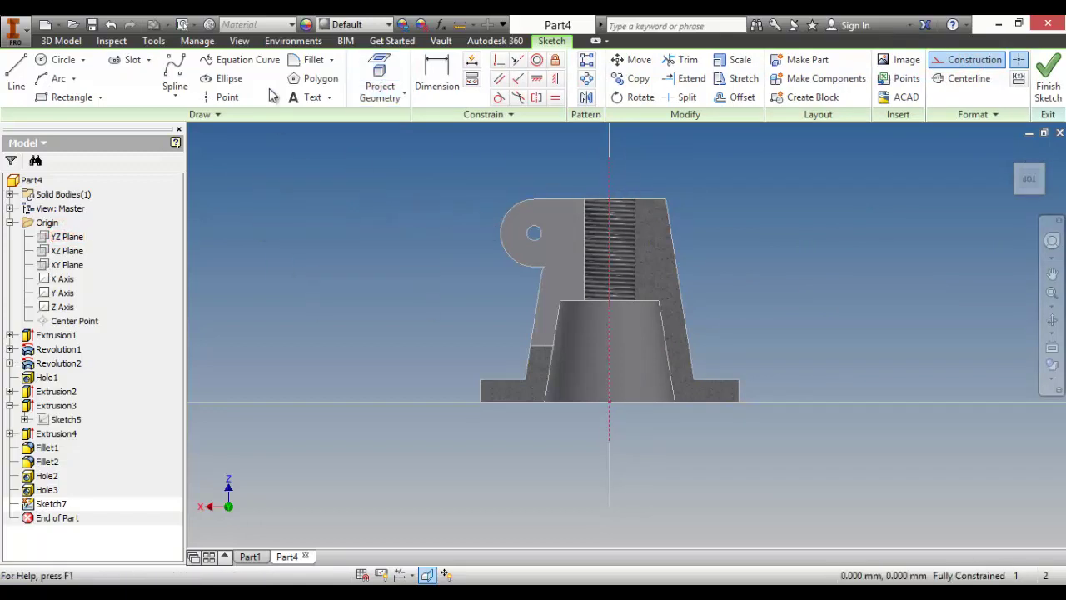
Step: Draw a vertical center point slot on the projected axis, with 5 mm from centre to arc centre and a 10 mm width
left_click(132, 60)
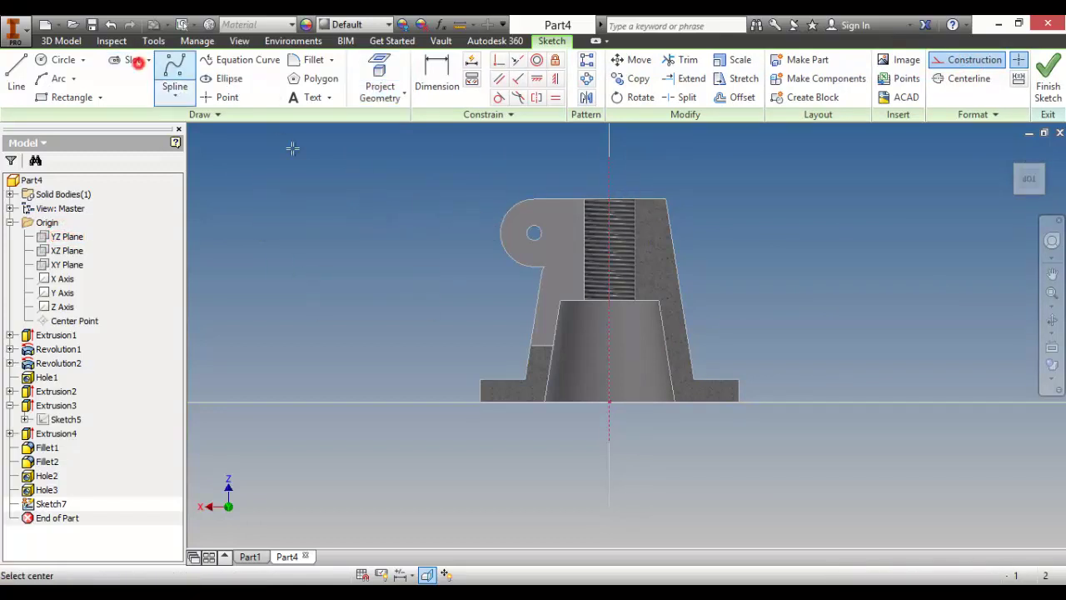
left_click(608, 381)
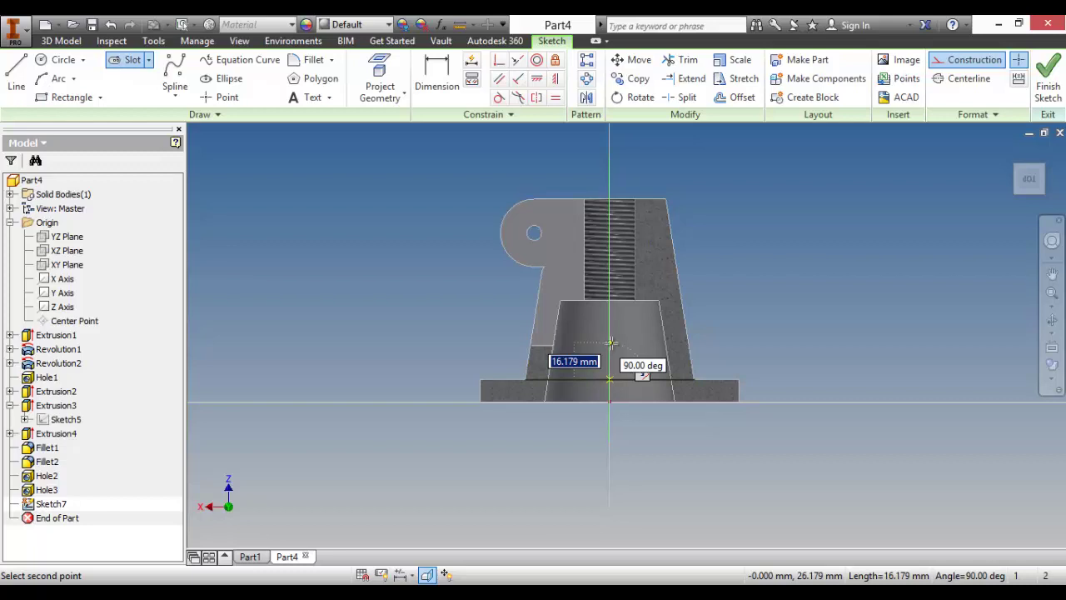
left_click(611, 344)
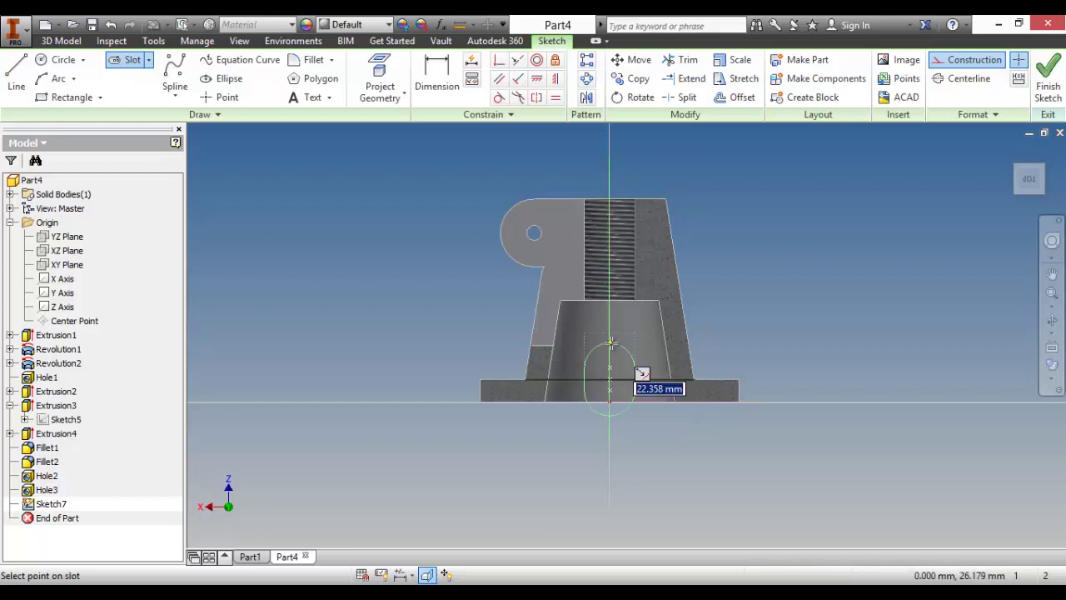
left_click(618, 366)
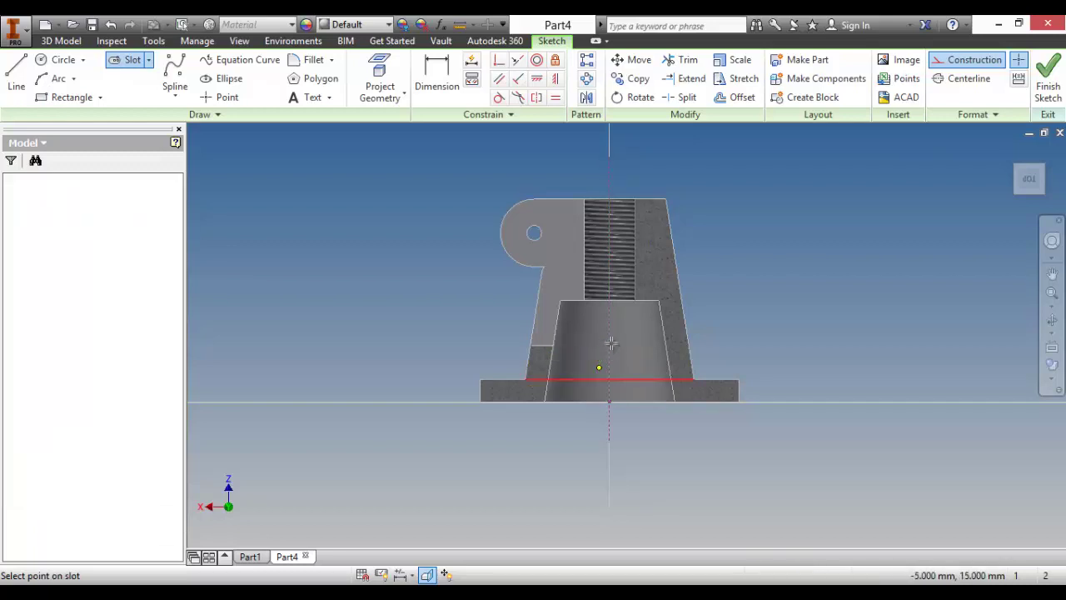
right_click(831, 322)
left_click(898, 320)
Step: Convert the slot's two arcs and two straight sides from construction to normal geometry
scroll(608, 379, "down", 5)
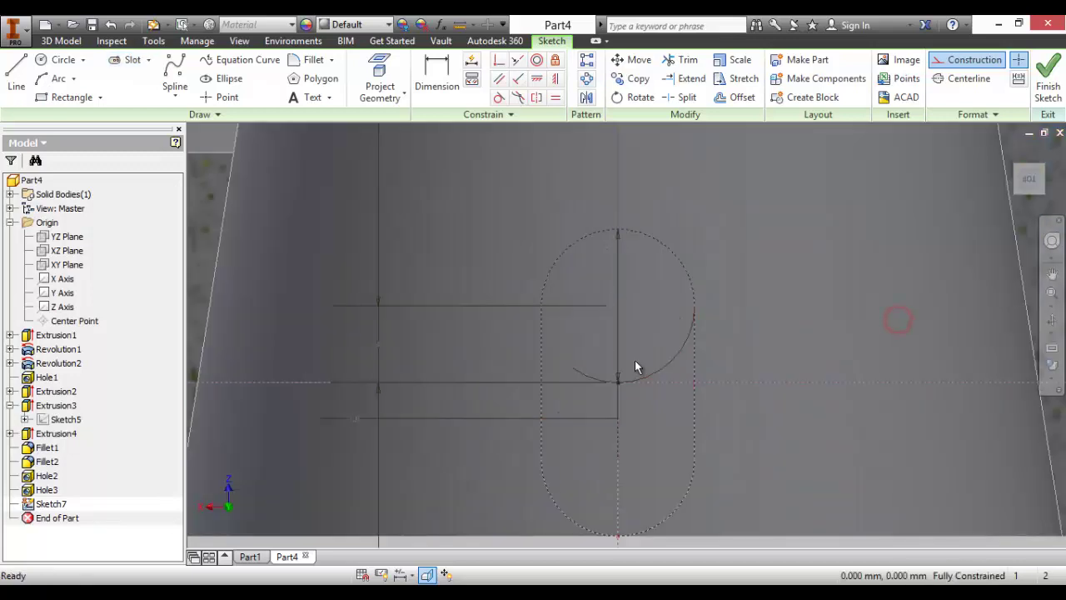
left_click_drag(729, 358, 678, 296)
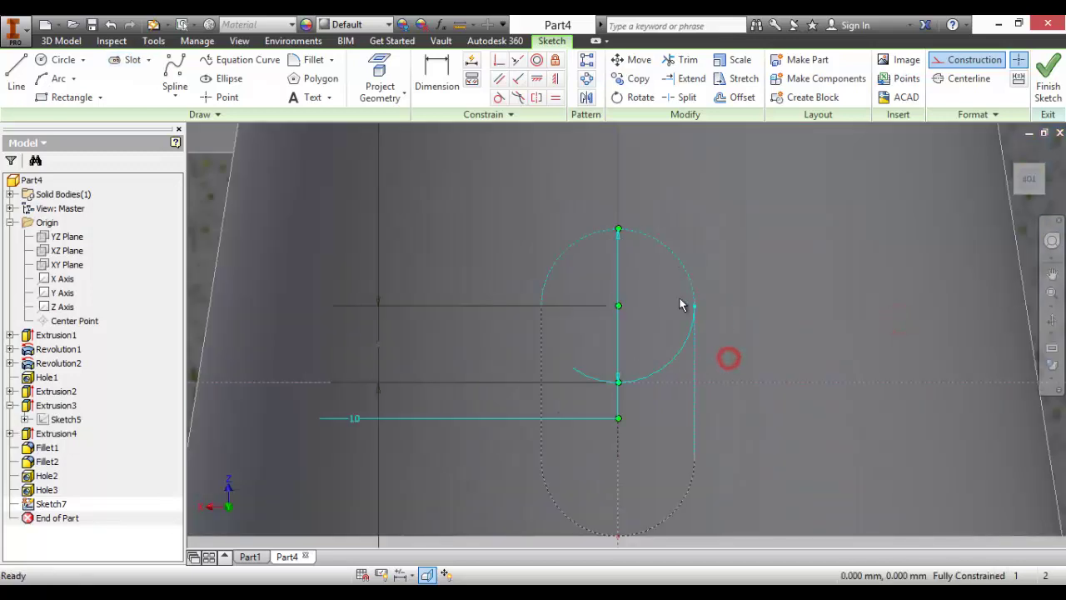
left_click(968, 60)
left_click(800, 286)
middle_click_drag(582, 331, 592, 239)
left_click_drag(583, 255, 534, 234)
left_click(965, 60)
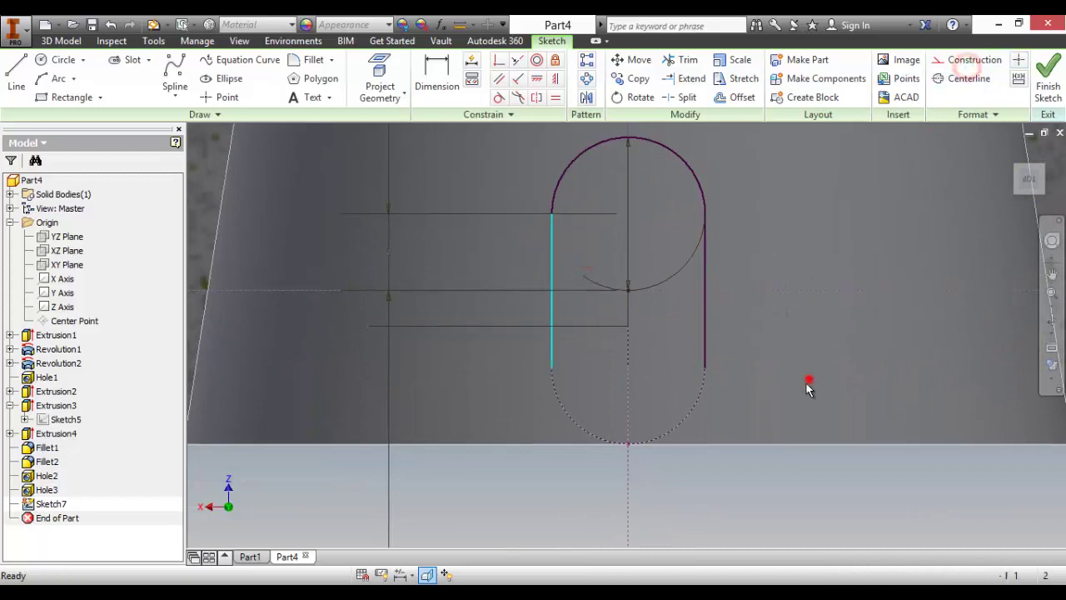
left_click(809, 379)
left_click(702, 397)
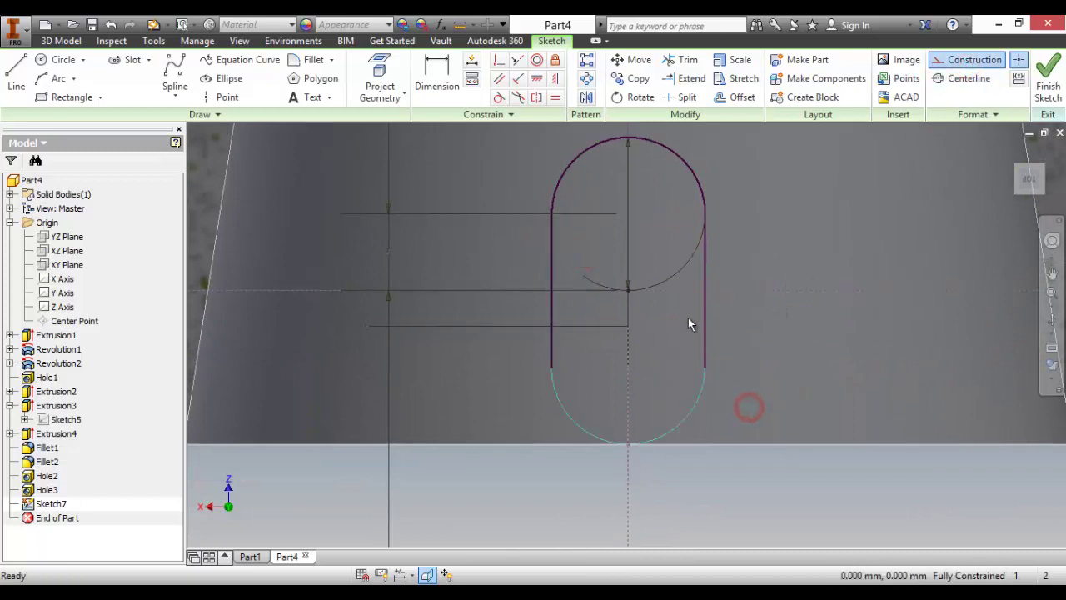
left_click(989, 60)
left_click(874, 223)
Step: Show the constraints of the horizontal projected line through the slot's centre and delete the one fixing it in place
scroll(617, 293, "down", 5)
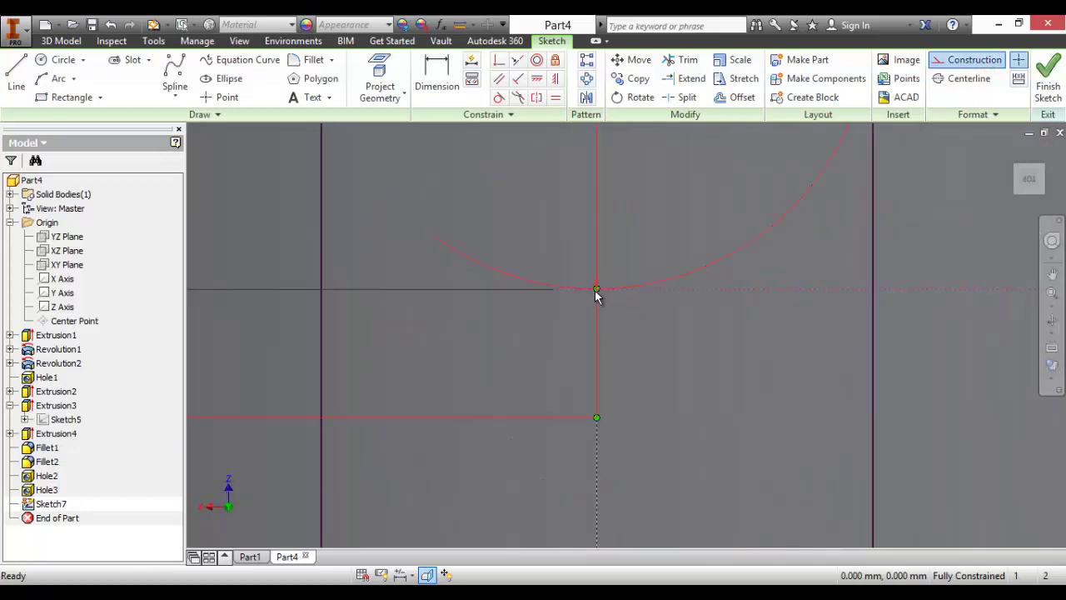
scroll(637, 215, "up", 5)
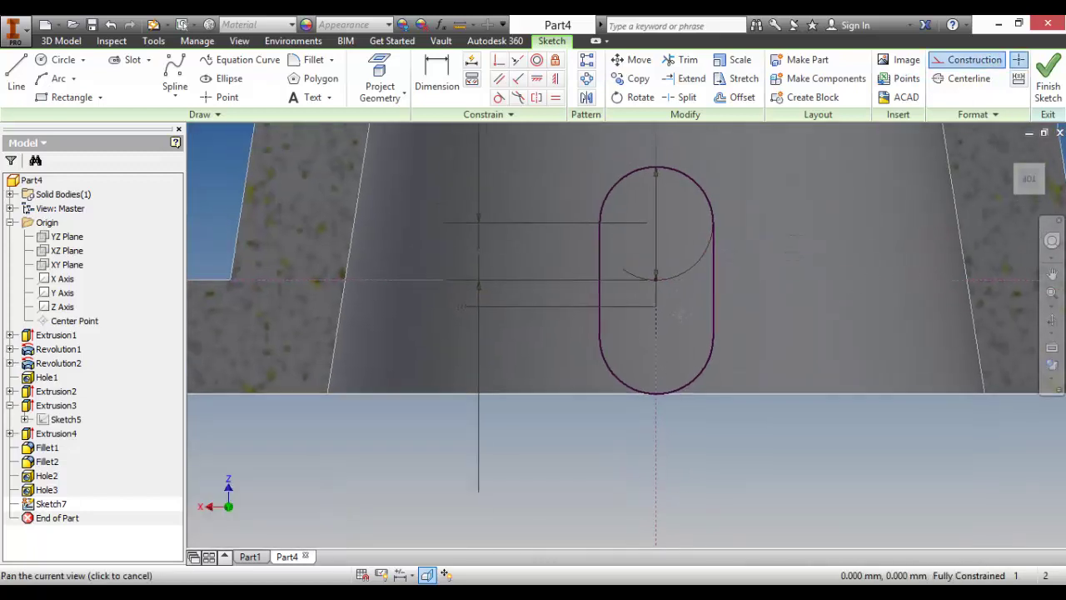
scroll(674, 298, "down", 5)
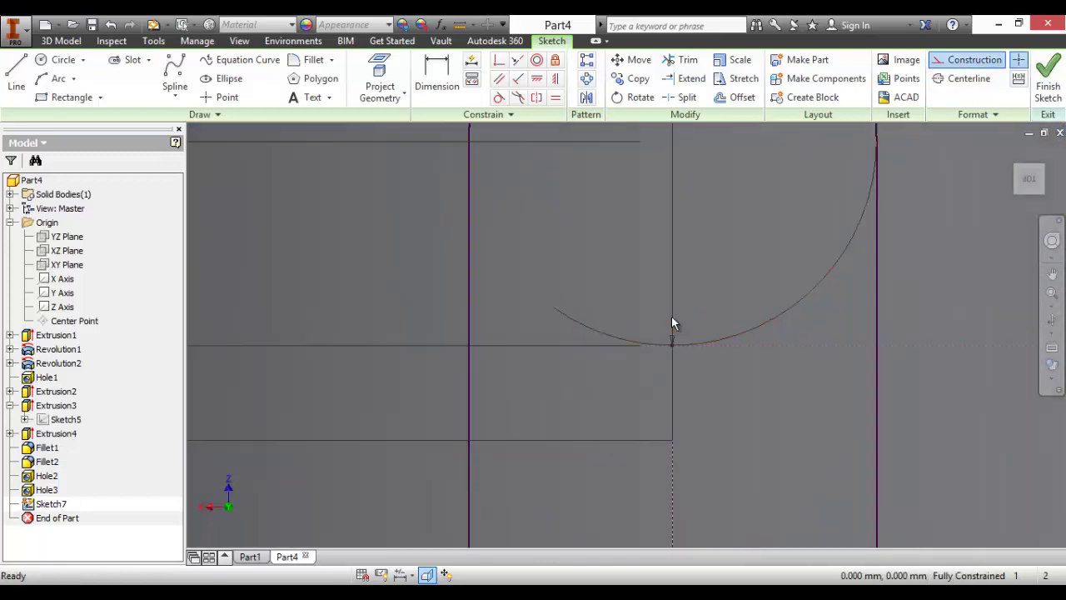
left_click(732, 345)
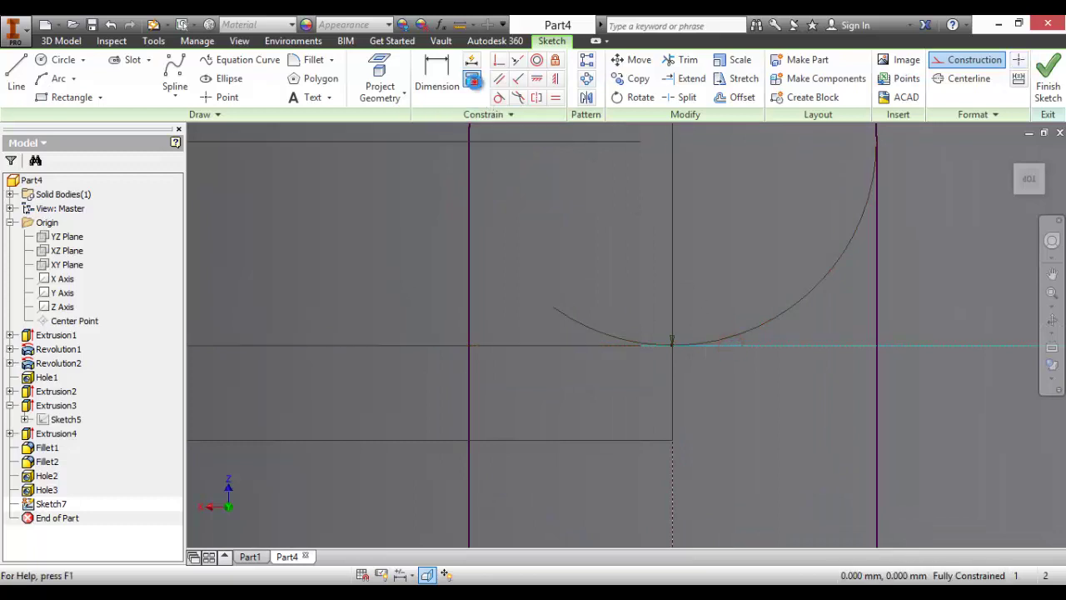
left_click(472, 80)
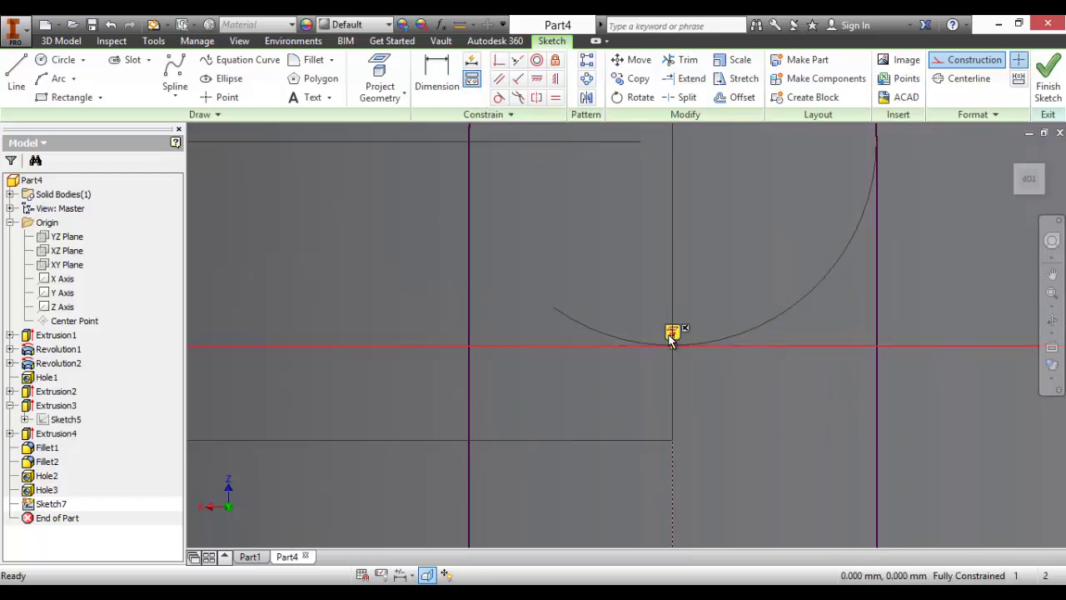
right_click(672, 340)
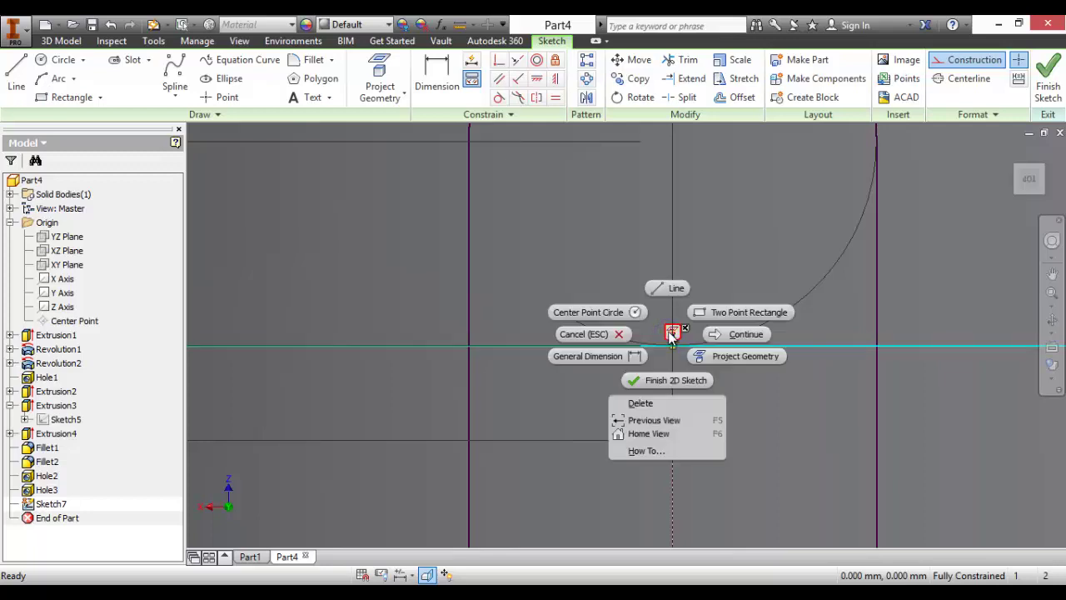
left_click(690, 399)
scroll(717, 384, "up", 4)
scroll(723, 386, "down", 2)
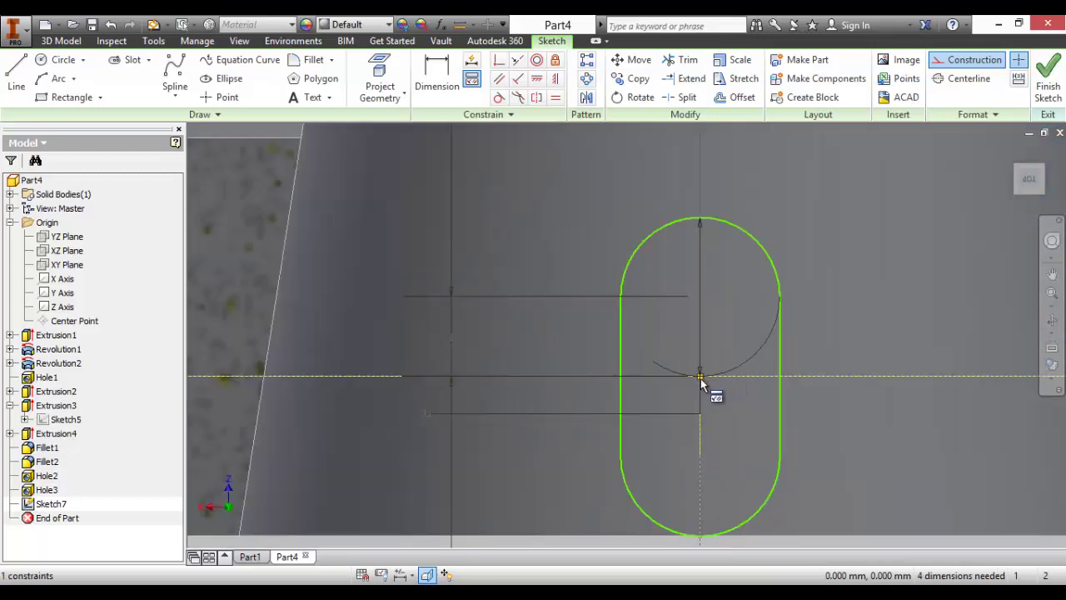
Step: Move the slot upward along the vertical axis so that it sits well above the part's base
mouse_move(699, 376)
left_mouse_down()
mouse_move(708, 258)
mouse_move(709, 268)
left_mouse_up()
scroll(762, 271, "up", 4)
scroll(785, 292, "down", 3)
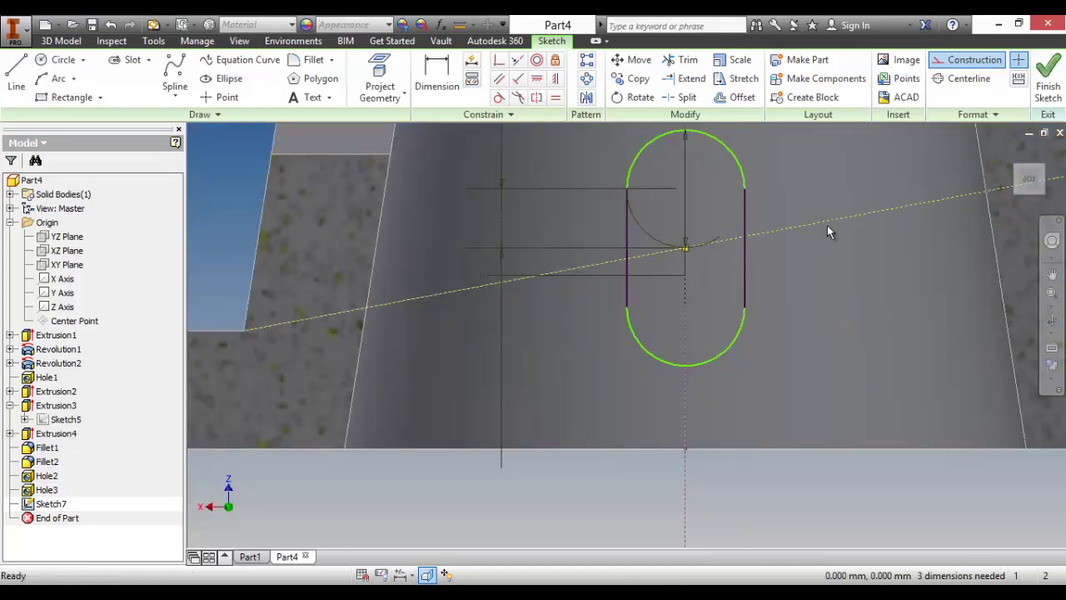
scroll(808, 294, "up", 4)
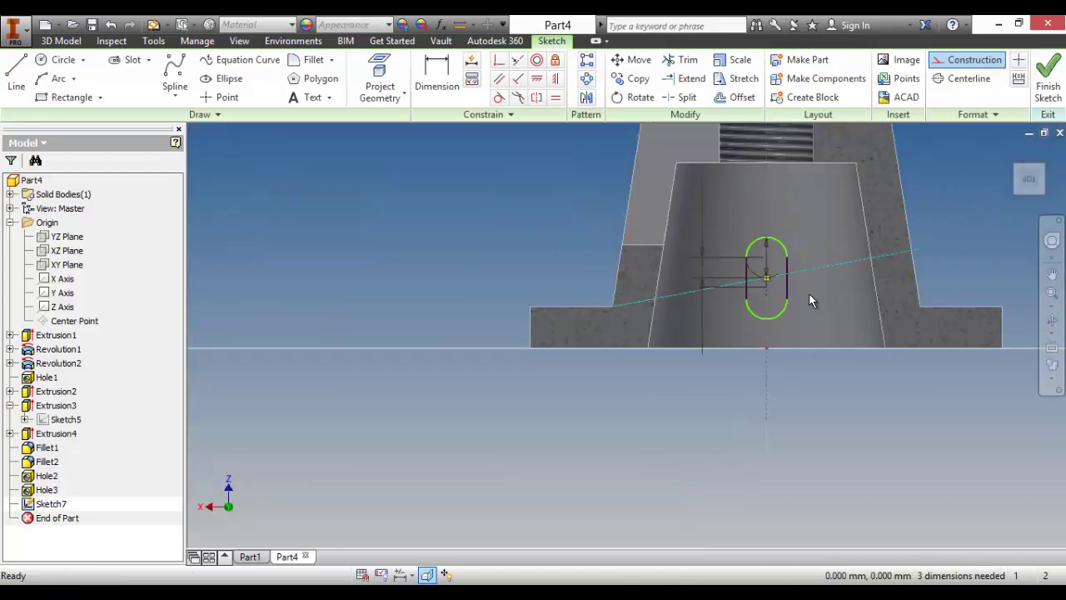
left_click_drag(673, 291, 676, 268)
left_click(437, 79)
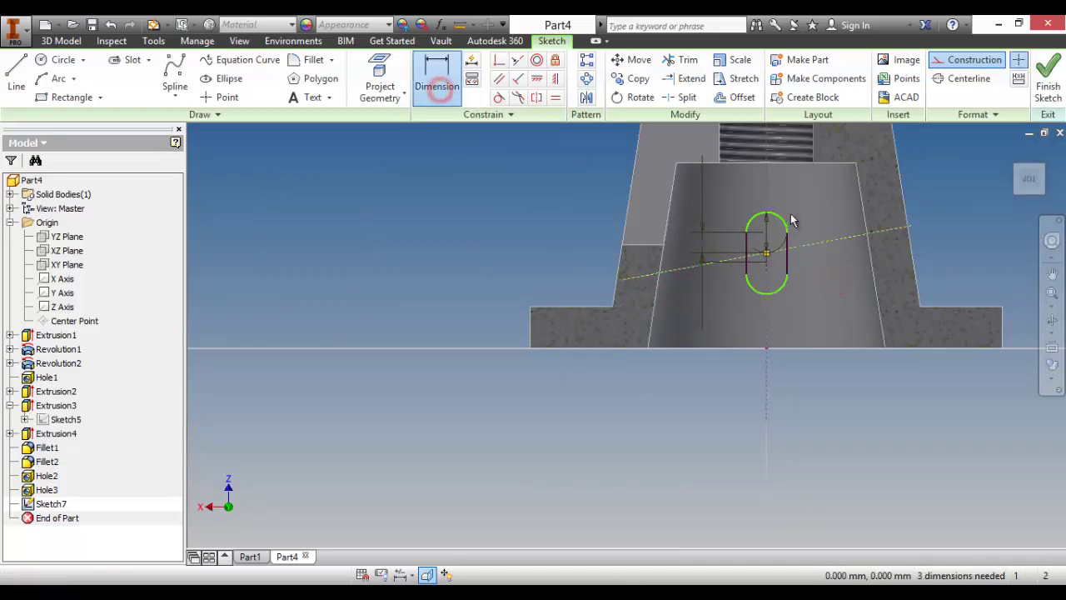
left_click(793, 213)
left_click(774, 241)
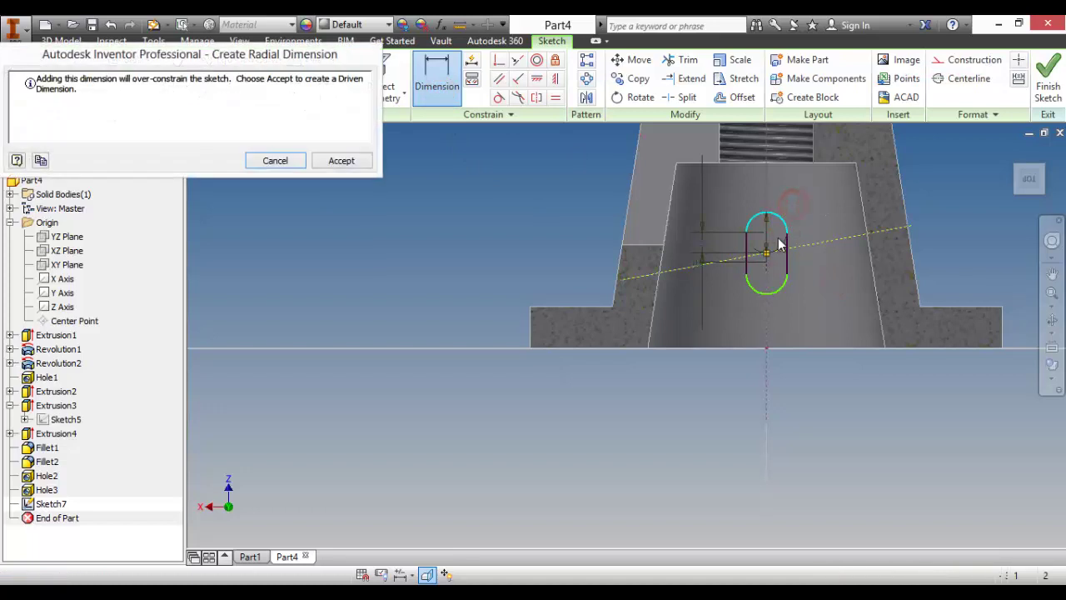
key("Escape")
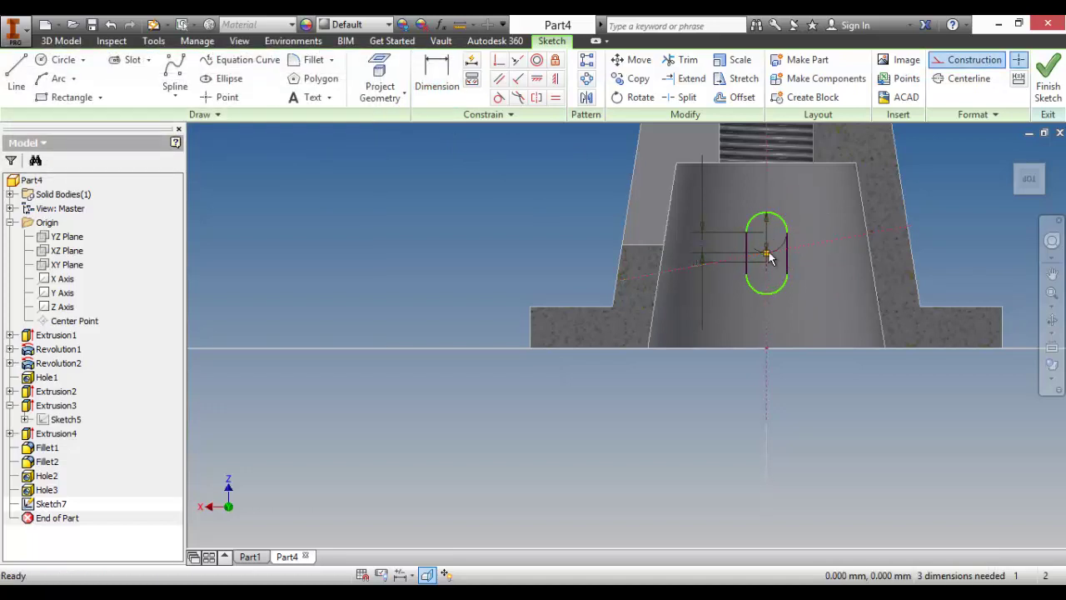
Step: Dimension the slot's centre at 20 mm above the base line and leave the Dimension tool
scroll(821, 263, "up", 3)
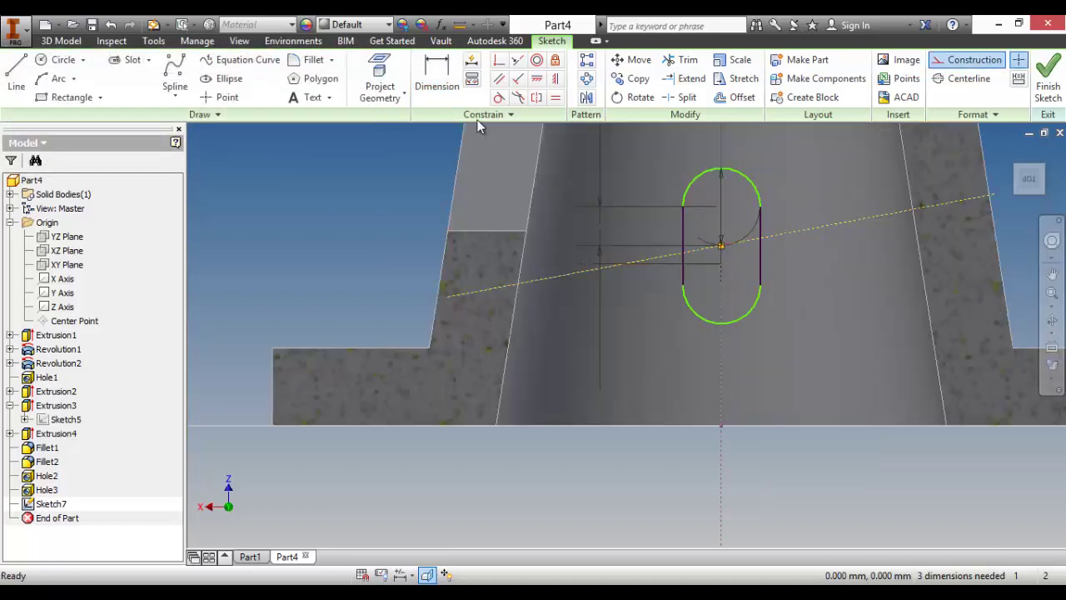
left_click(436, 80)
left_click(722, 248)
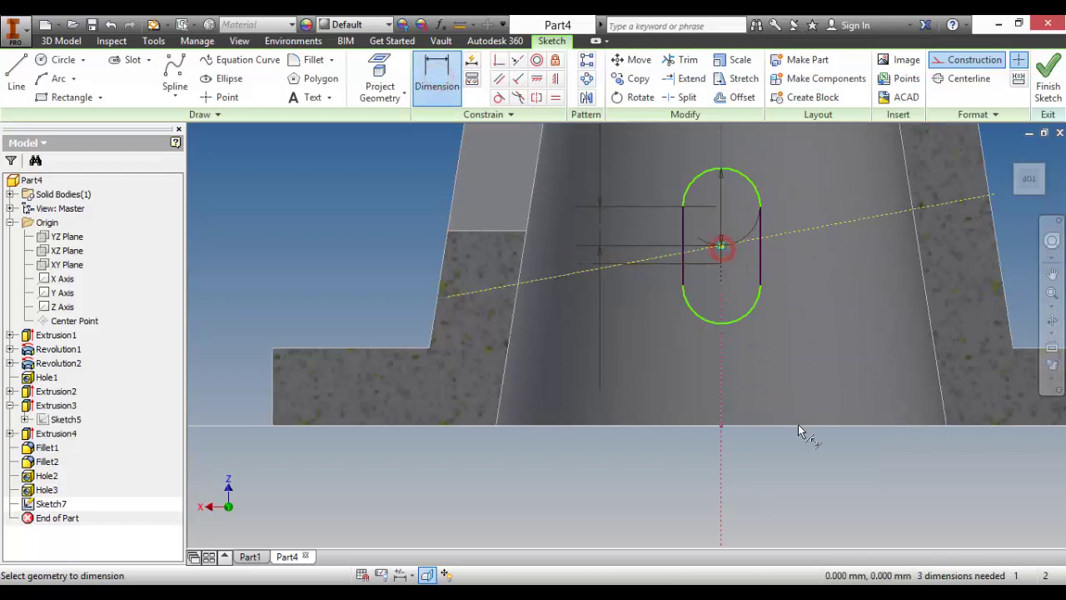
left_click(796, 426)
left_click(859, 353)
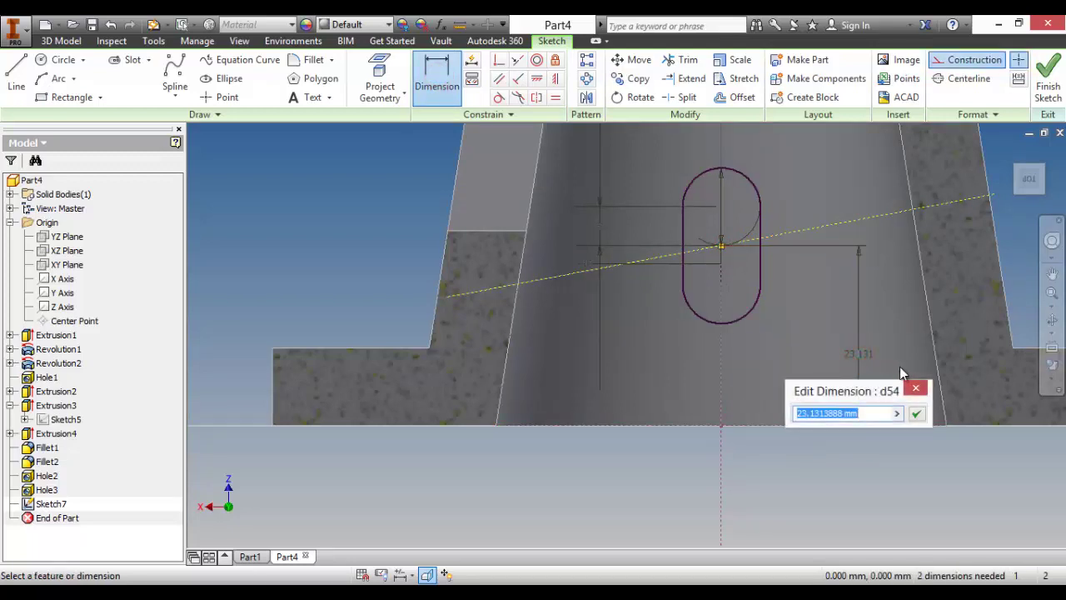
key("Return")
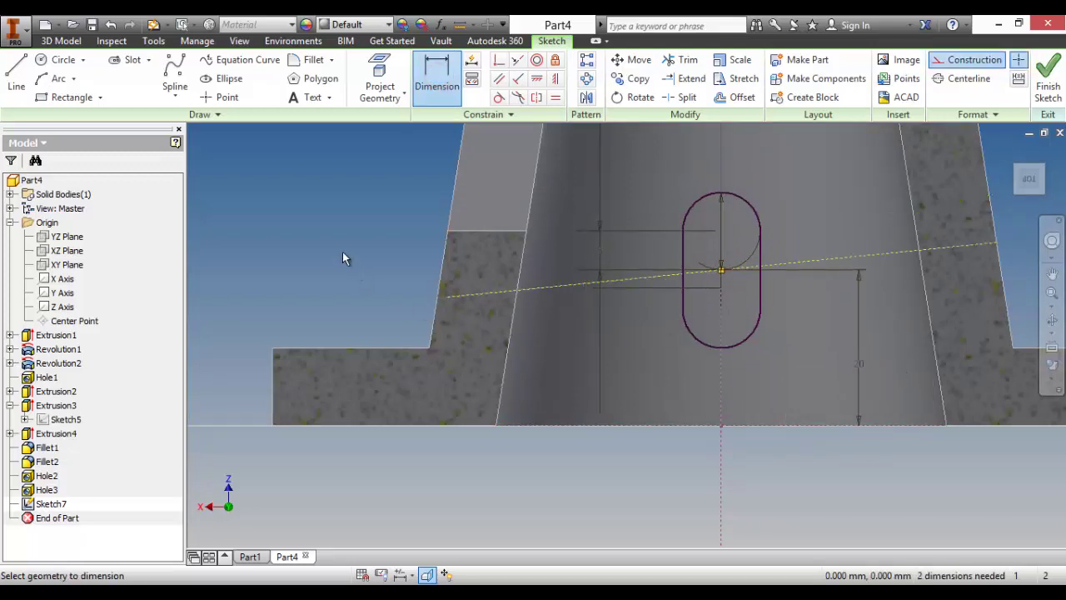
right_click(343, 252)
left_click(388, 248)
Step: Set the slot's width dimension to 12.5 mm
scroll(564, 304, "down", 2)
key("F4")
left_click_drag(646, 316, 681, 331)
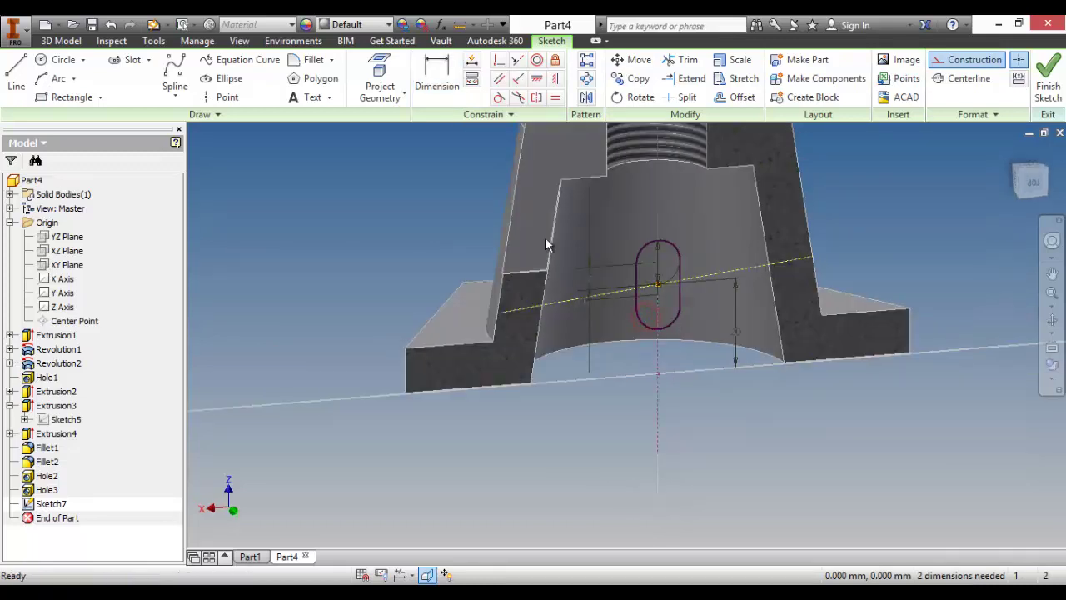
double_click(581, 300)
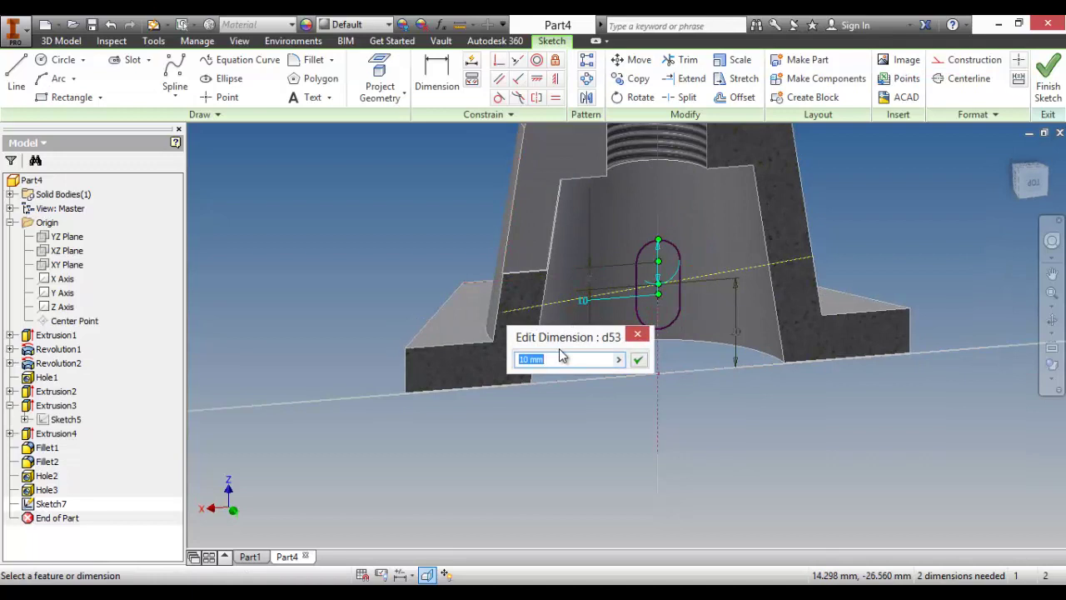
type("12.5")
key("Return")
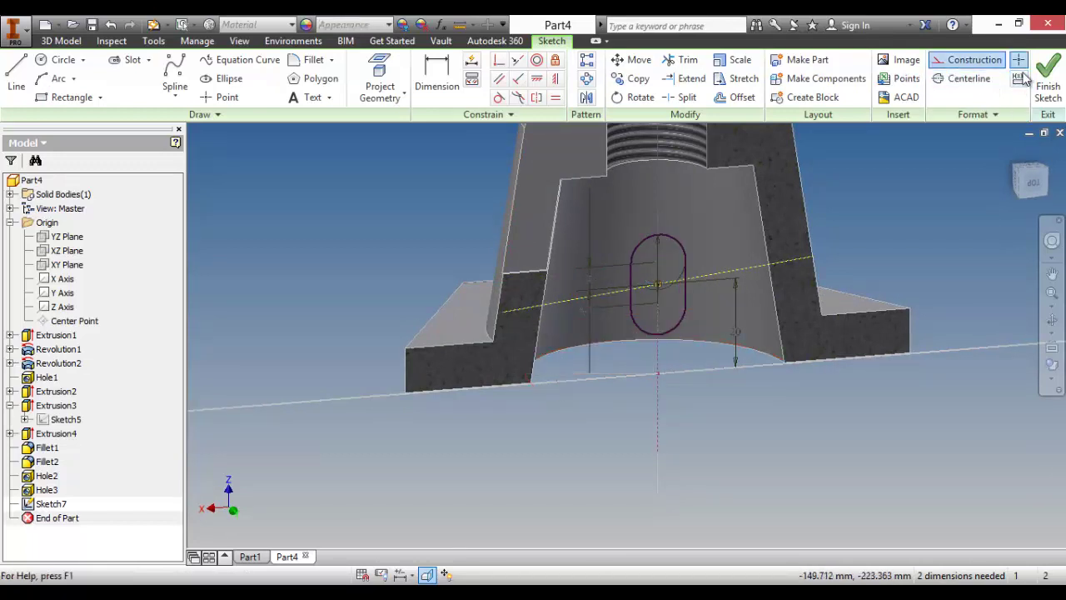
Step: Finish the sketch and extrude the slot as a symmetric cut with extents All through the lower cone
left_click(1047, 83)
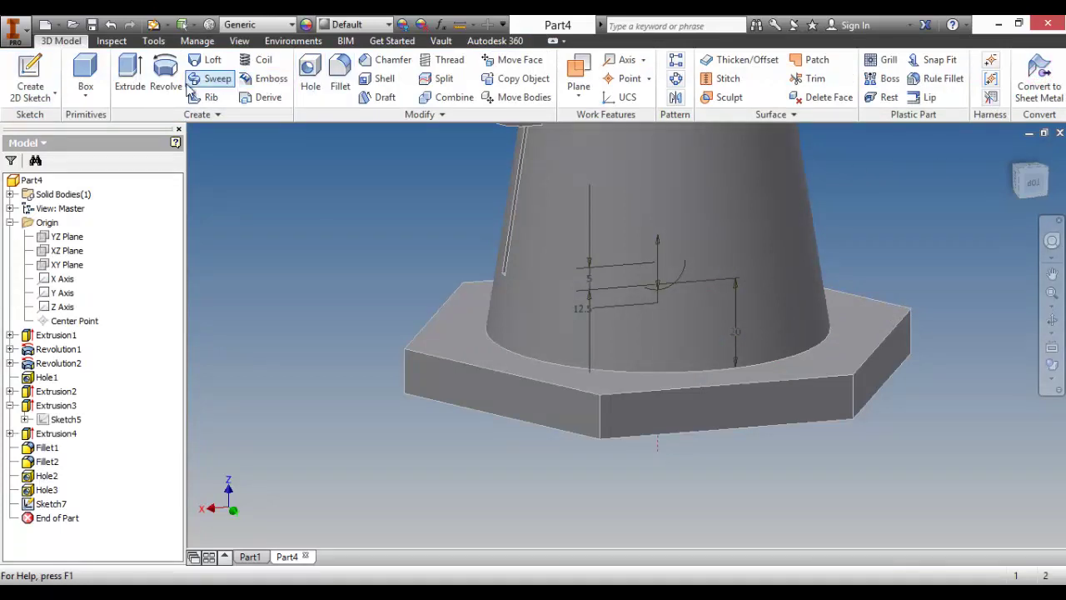
left_click(133, 82)
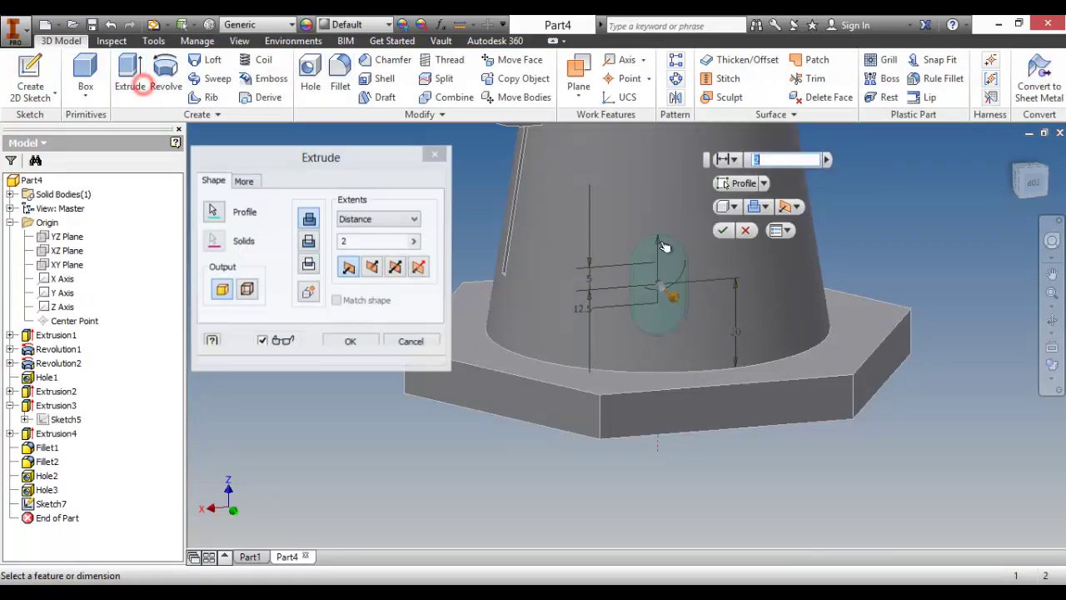
left_click(394, 268)
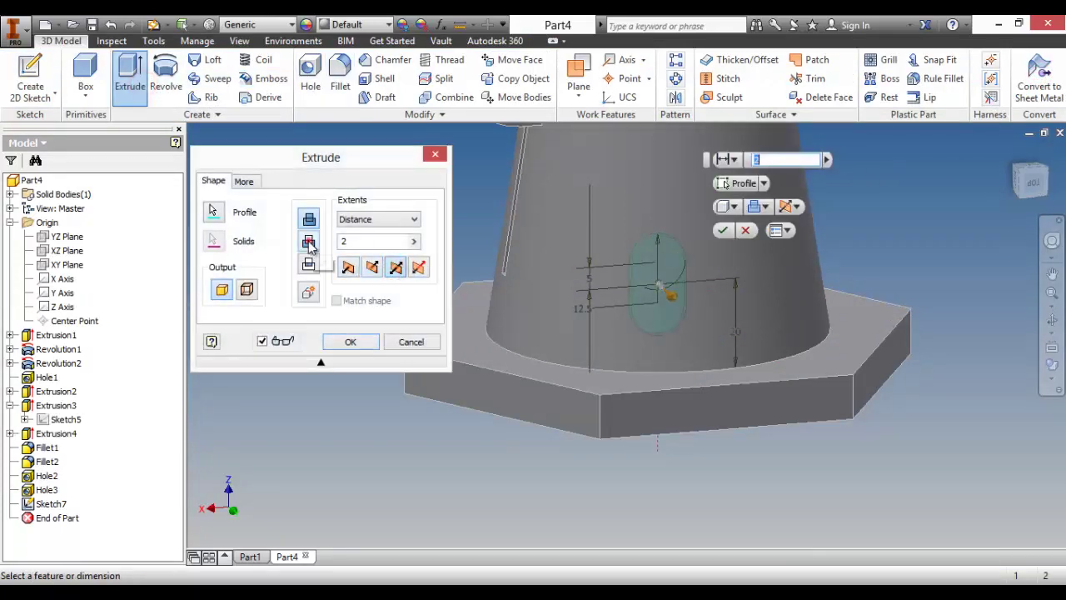
left_click(309, 242)
left_click(382, 221)
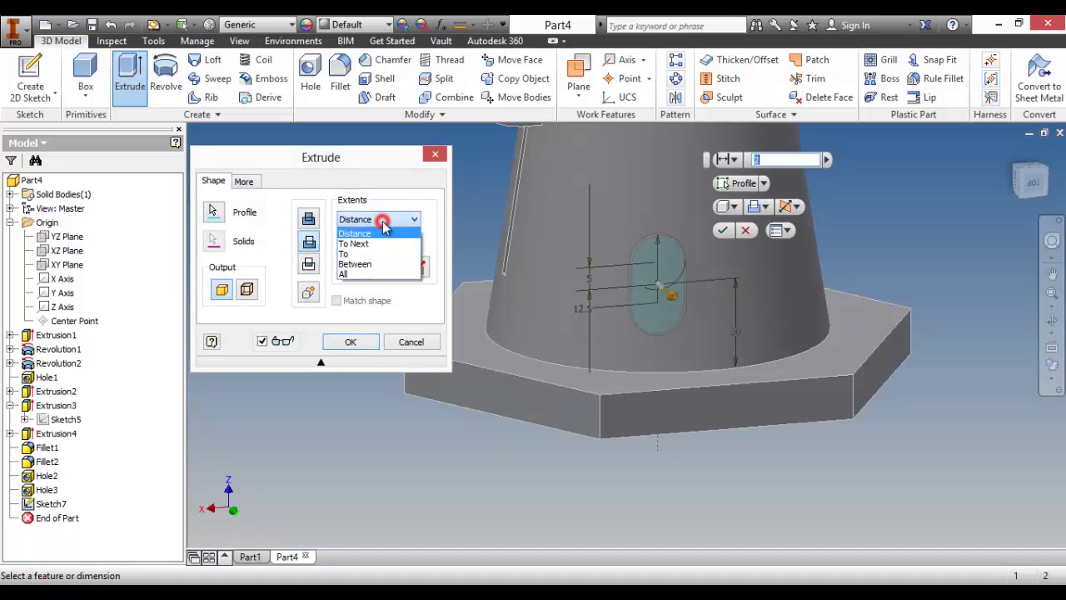
left_click(368, 273)
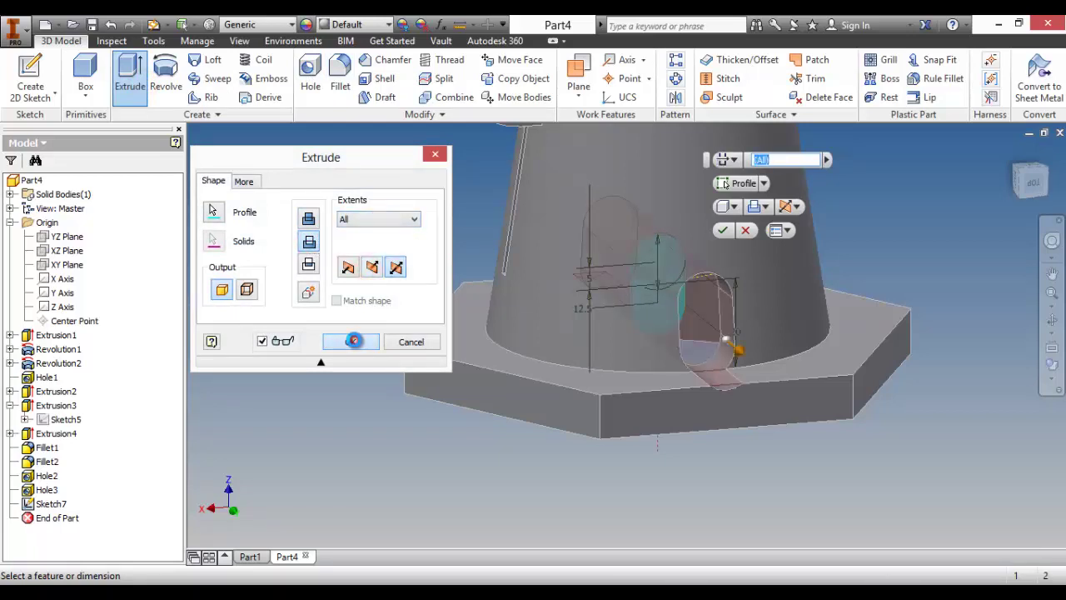
left_click(353, 340)
Step: Reopen the slot cut's sketch for editing and set the slot centre's height above the base line to 25 mm
key("F4")
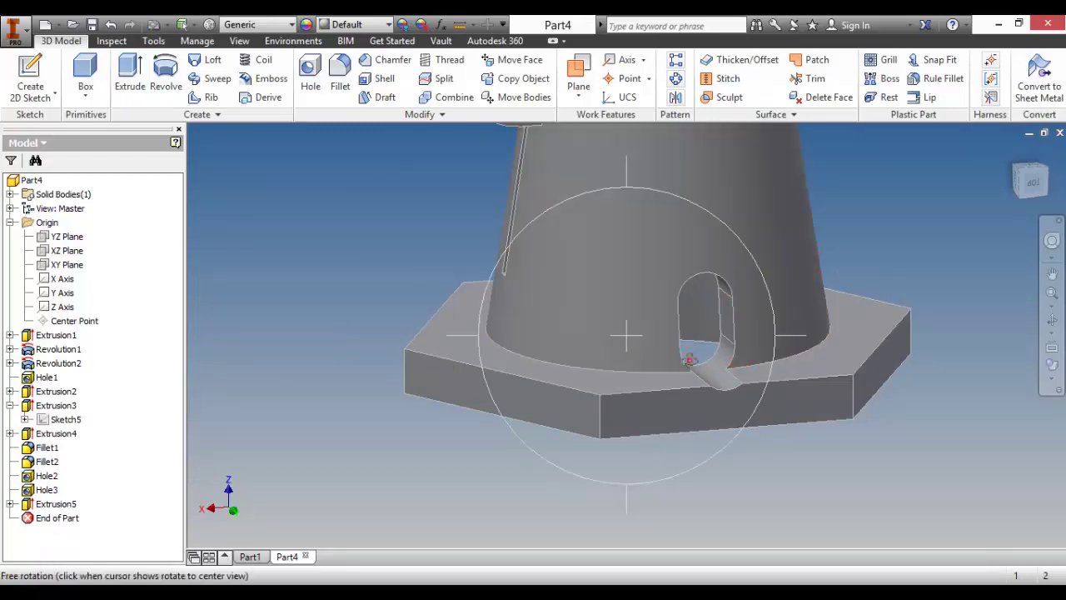
left_click_drag(662, 351, 641, 353)
key("F4")
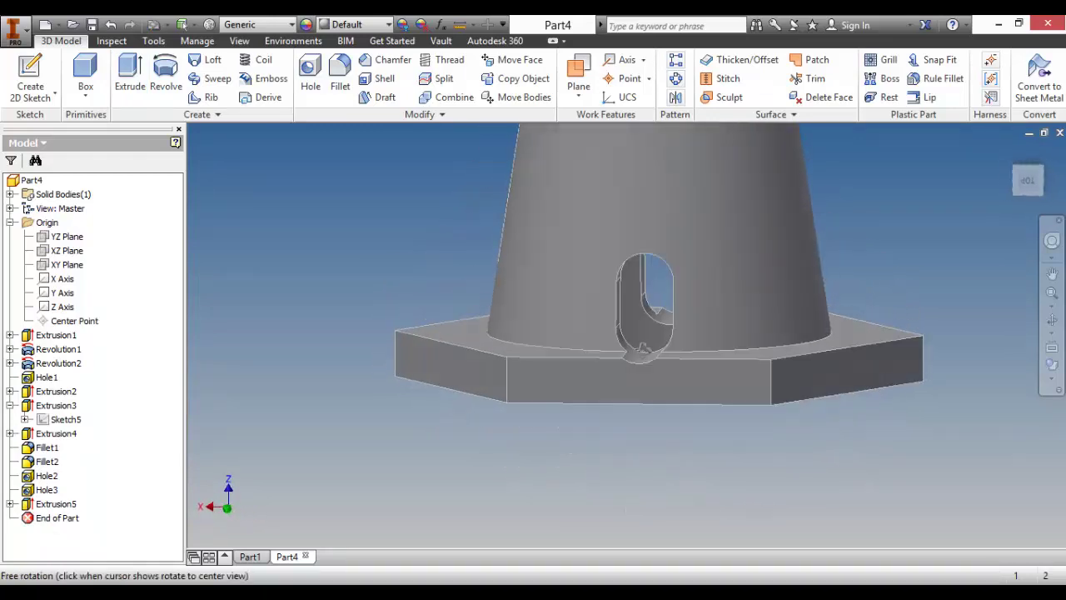
left_click(9, 504)
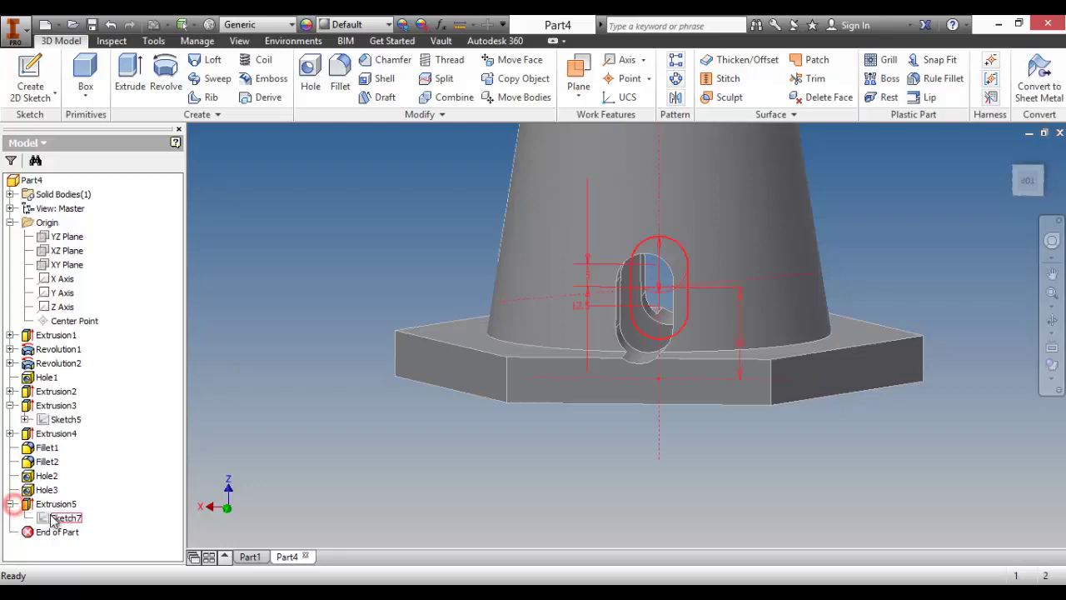
double_click(50, 514)
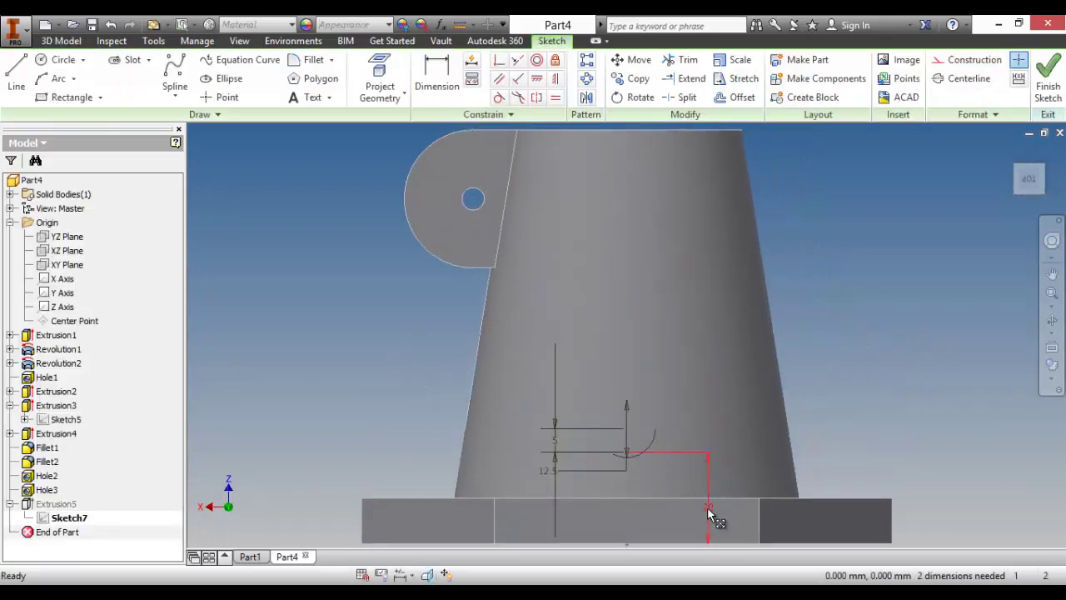
double_click(707, 507)
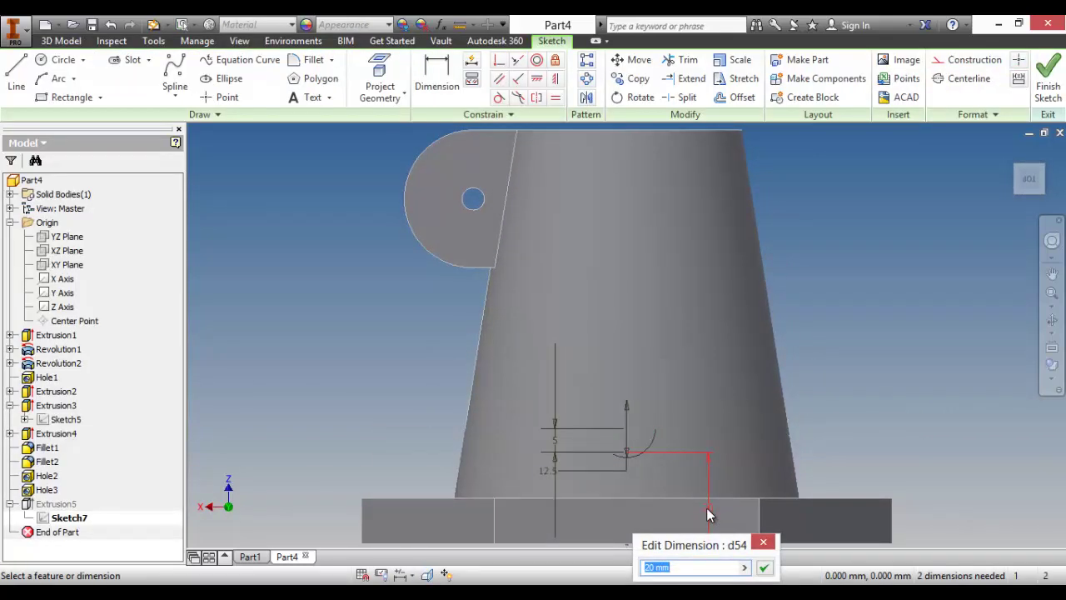
type("25")
key("Return")
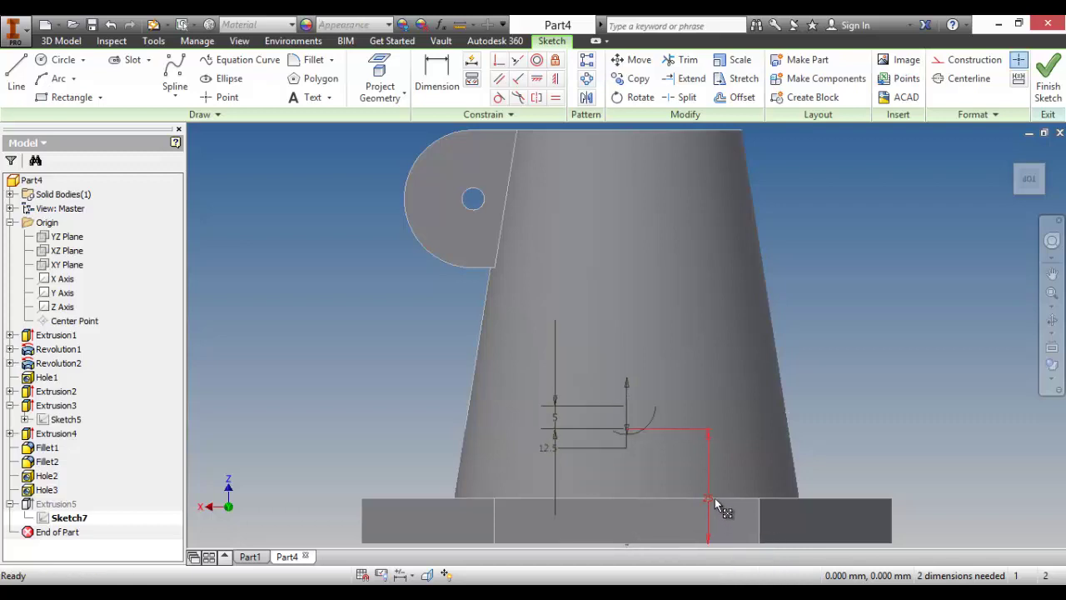
Step: Set the slot centre's height dimension to 30 mm and finish the sketch to update the cut
double_click(712, 500)
type("30")
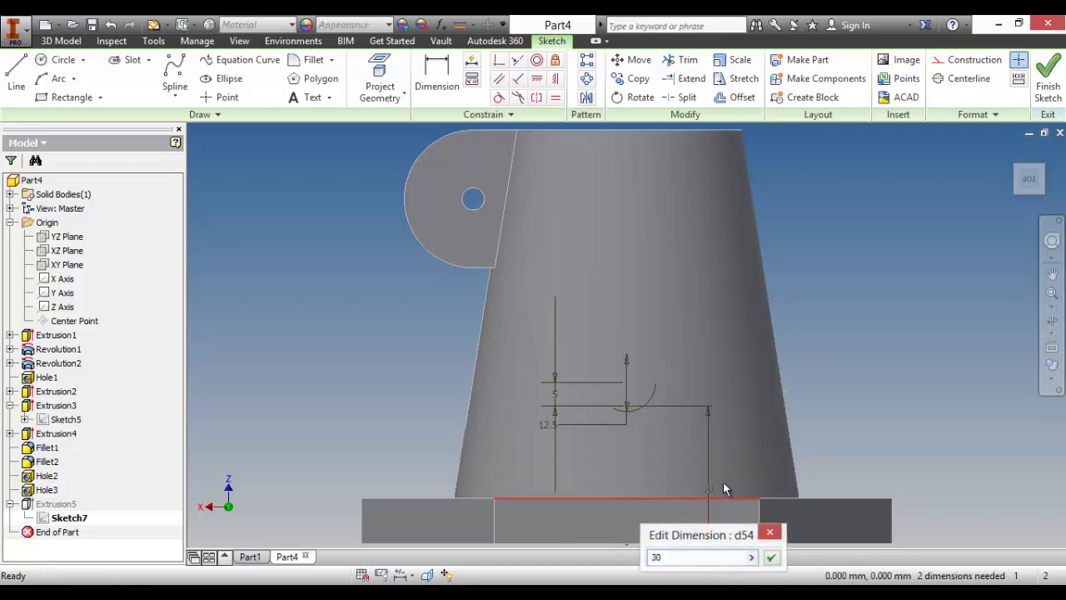
key("Return")
left_click(1046, 80)
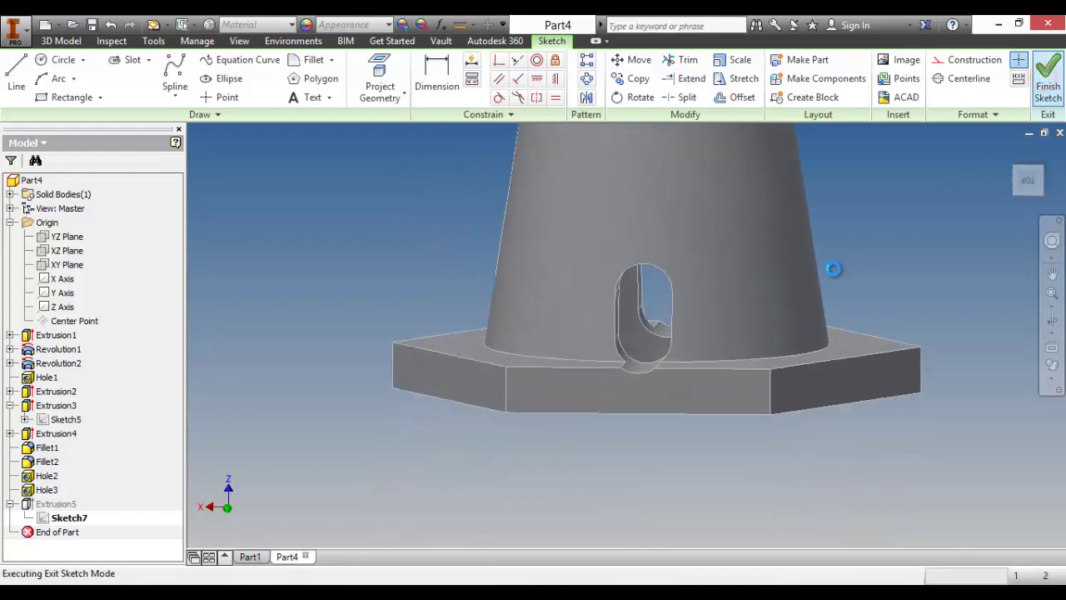
Step: Start a constant Fillet on the circular edge where the cone meets the hexagonal base, with a radius of 10 mm
key("F4")
left_click_drag(630, 286, 745, 265)
middle_click_drag(629, 287, 640, 378, "shift")
key("F4")
left_click_drag(642, 369, 678, 330)
middle_click_drag(641, 370, 497, 290, "shift")
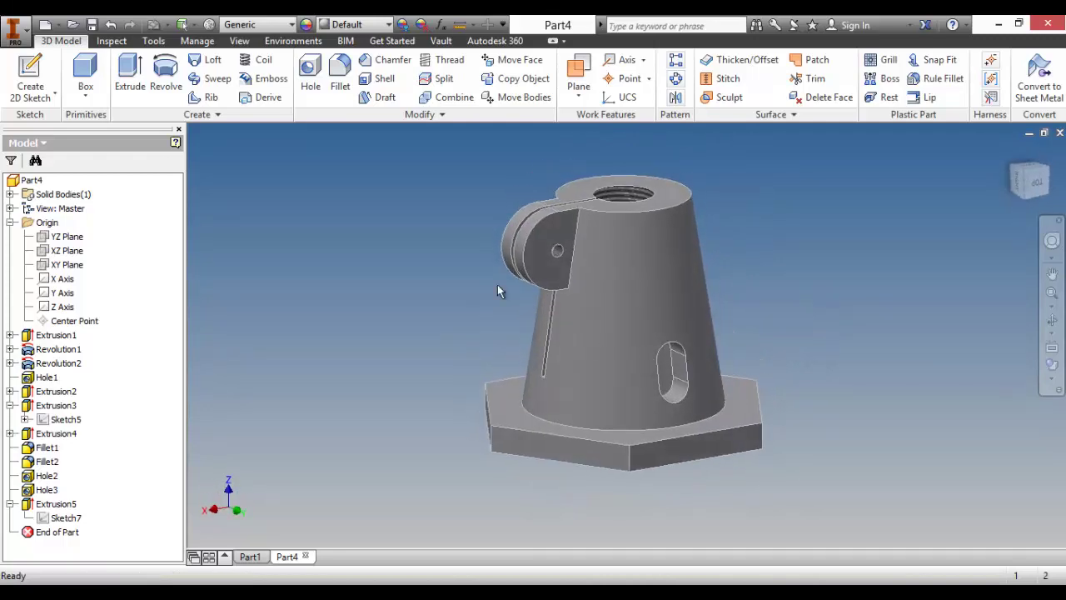
left_click(343, 79)
middle_click_drag(499, 350, 581, 364)
left_click(611, 382)
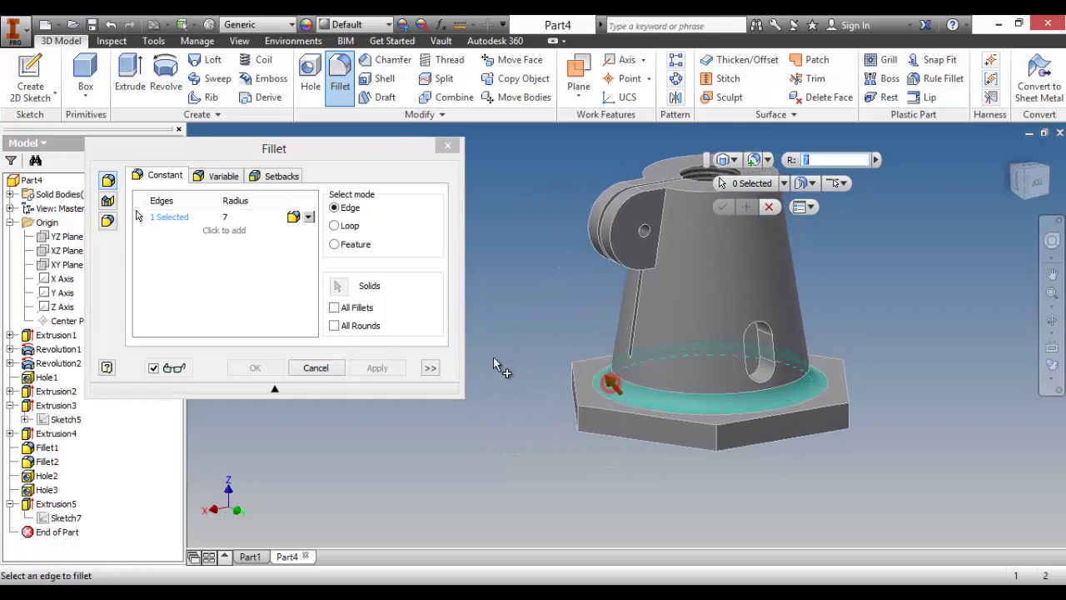
left_click_drag(607, 384, 527, 357)
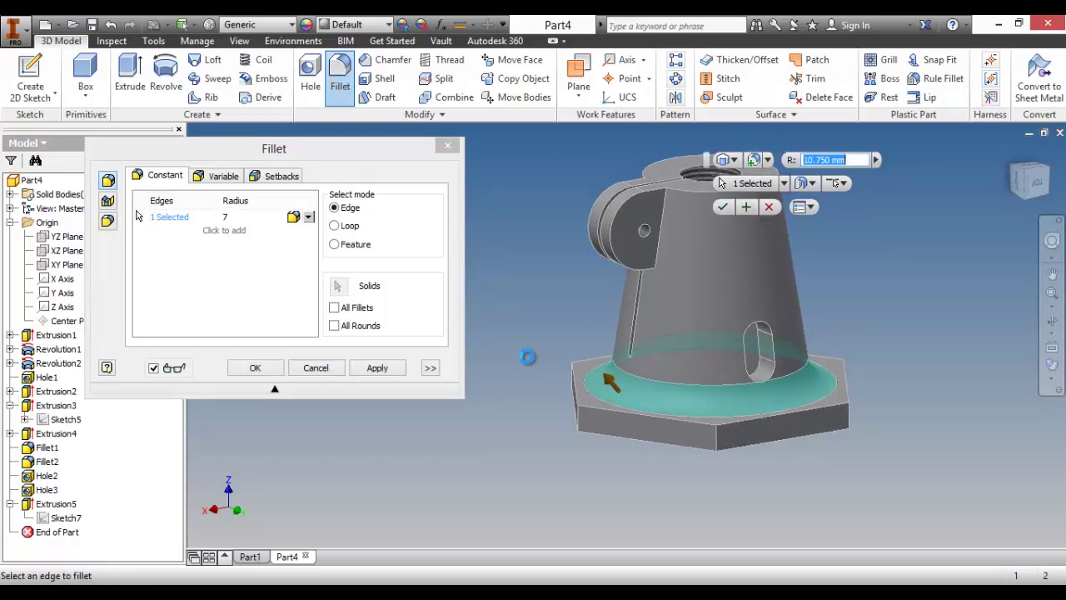
left_click(258, 219)
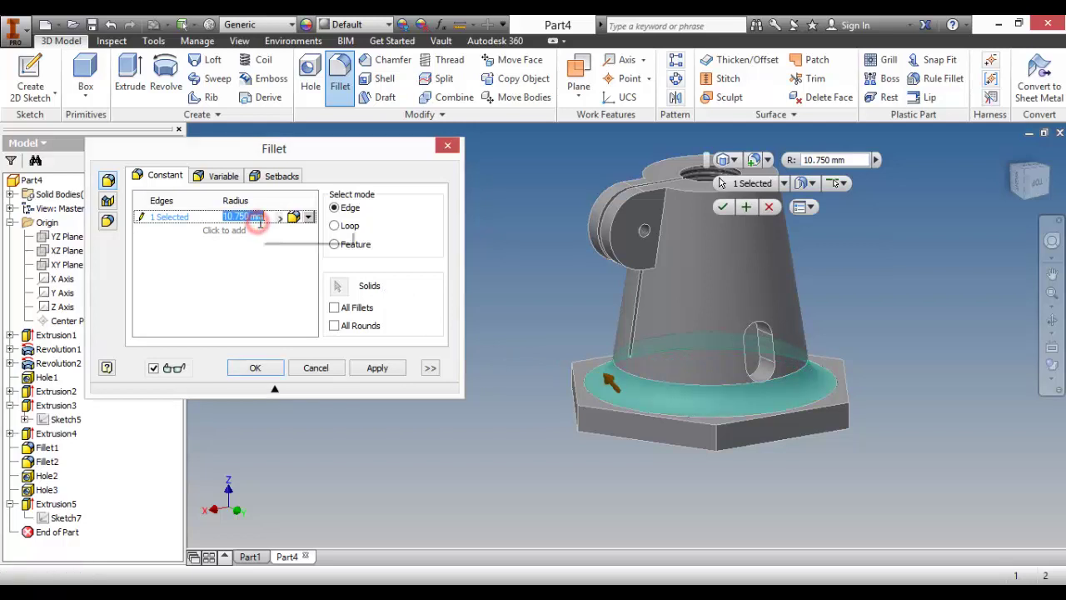
type("10")
key("Return")
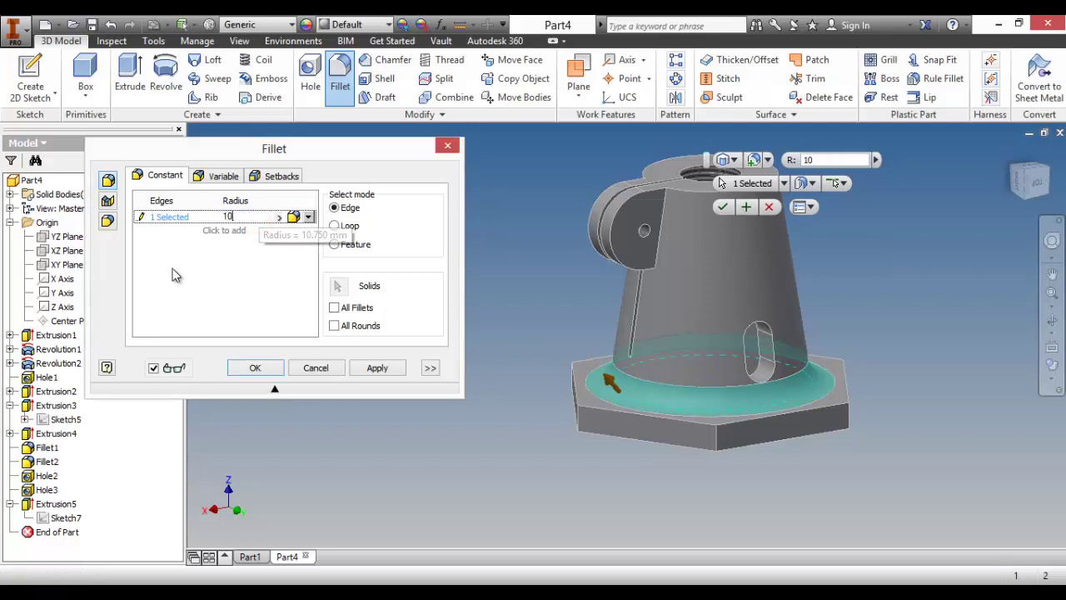
Step: Add a second fillet set of 2 mm radius in Feature mode, selecting the clamp lug, the cone and the hexagonal base
left_click(224, 230)
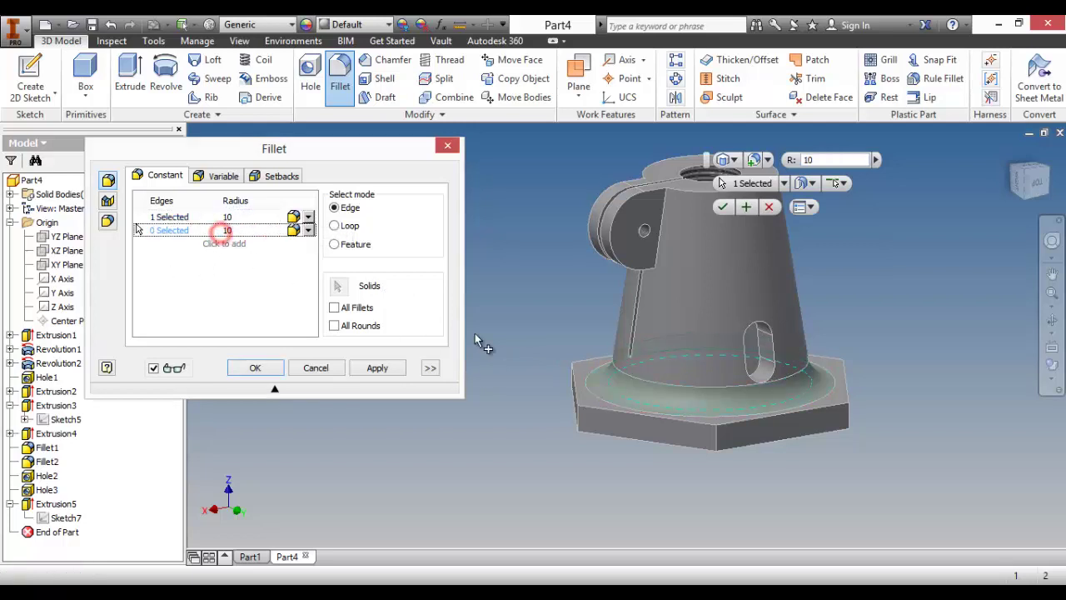
left_click(348, 245)
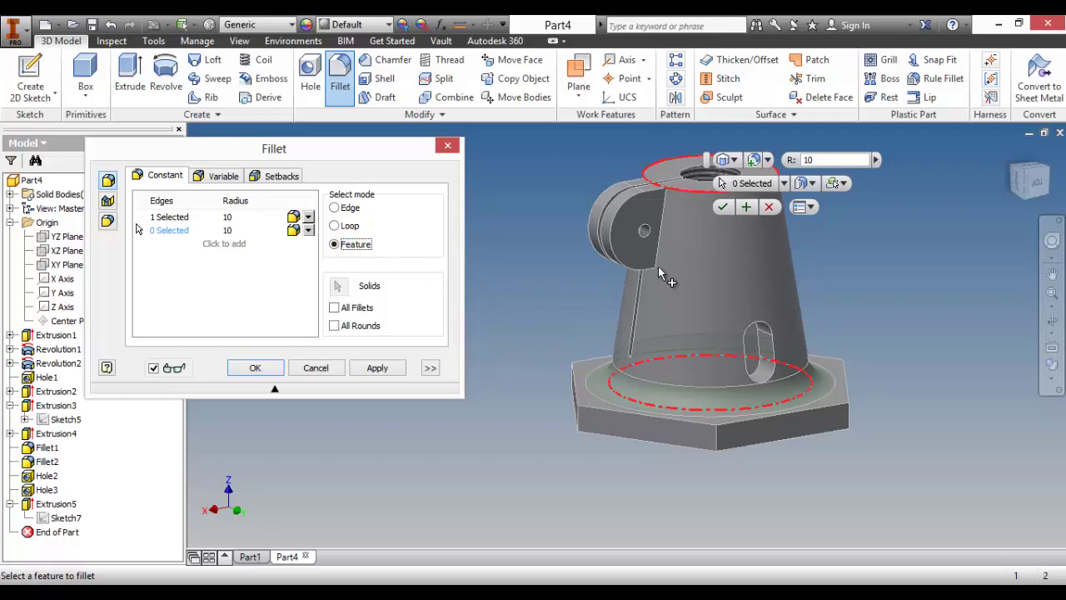
left_click(639, 256)
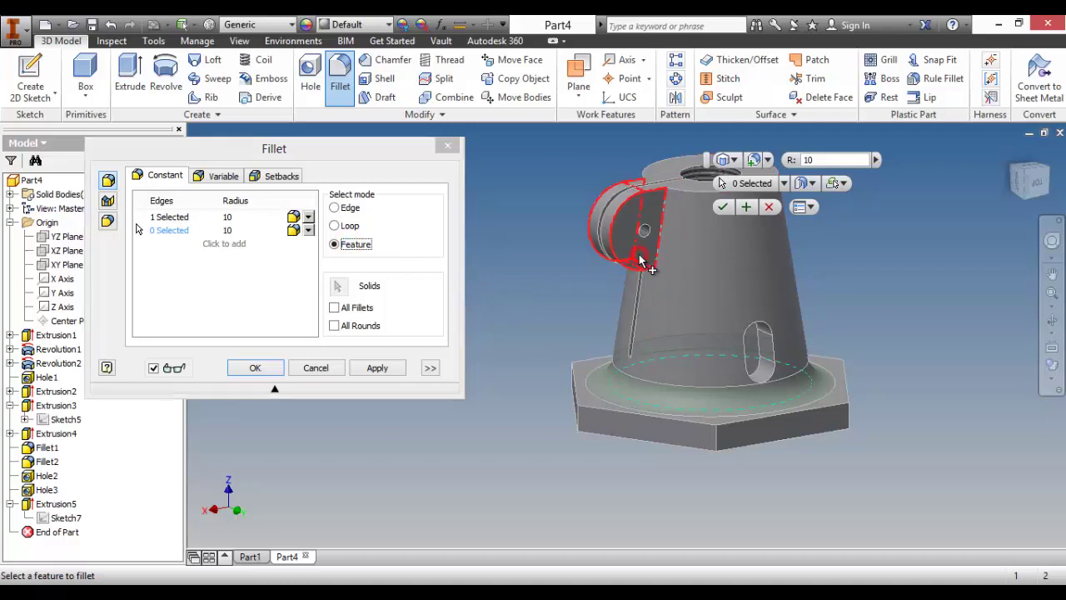
left_click(241, 230)
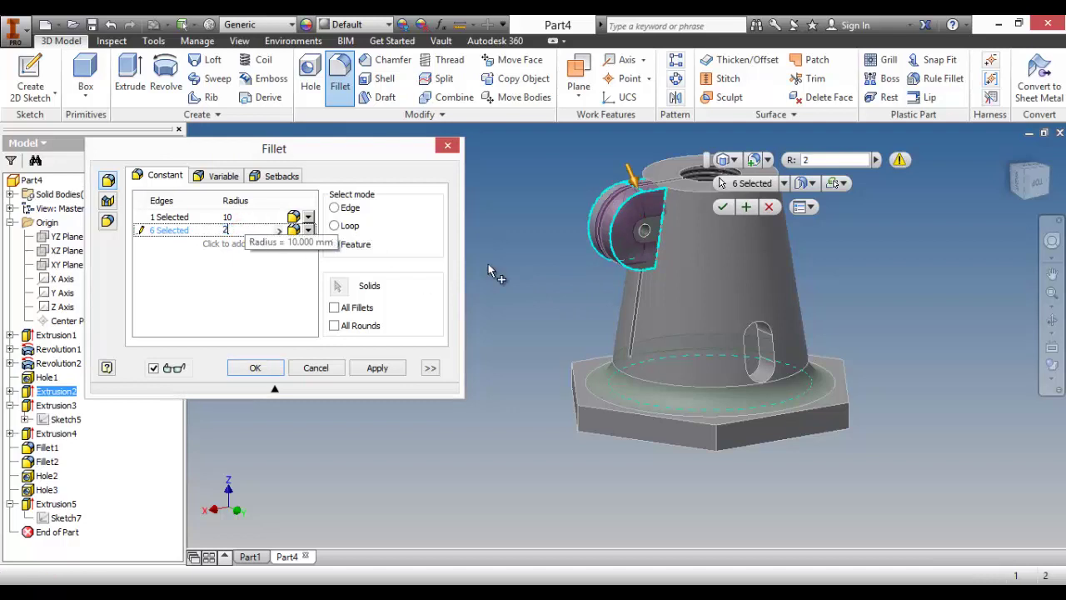
middle_click_drag(542, 271, 733, 285)
left_click(734, 253)
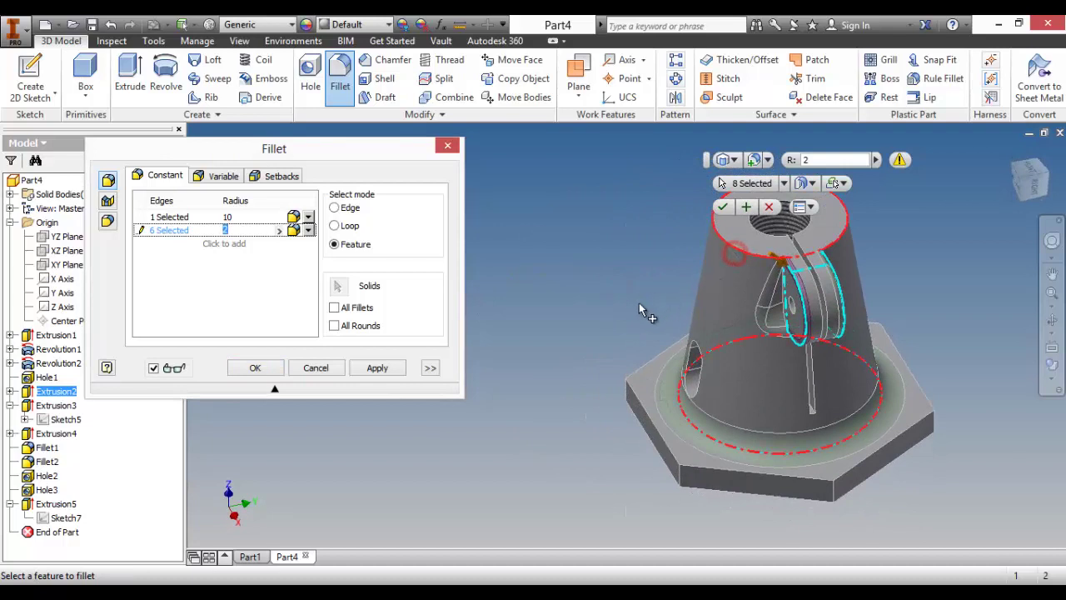
left_click(635, 372)
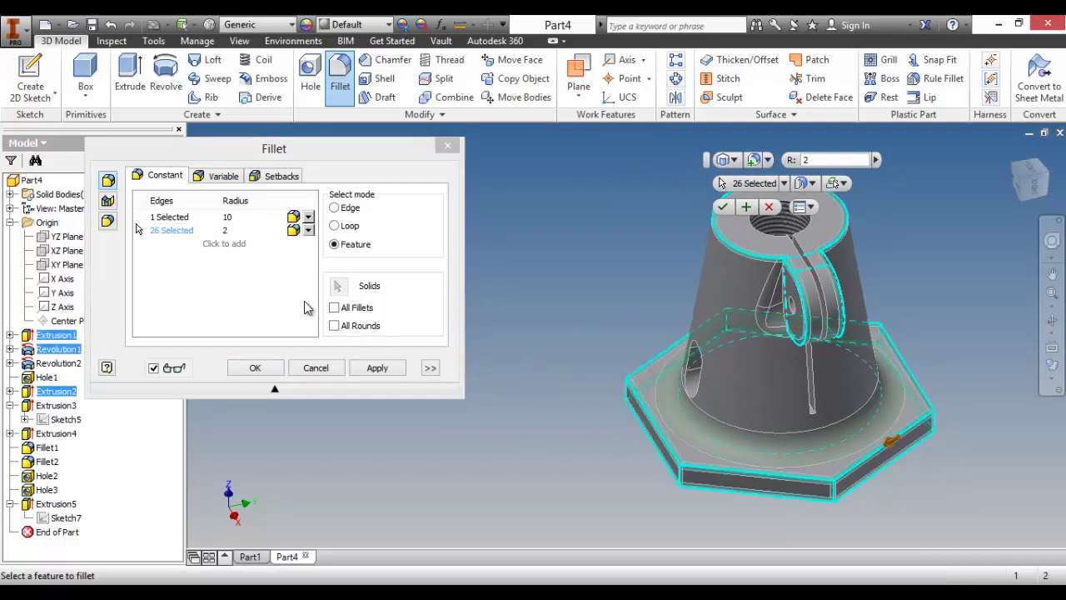
Step: Add a third fillet set in Edge mode with the outer and inner edges of the slotted openings
left_click(231, 248)
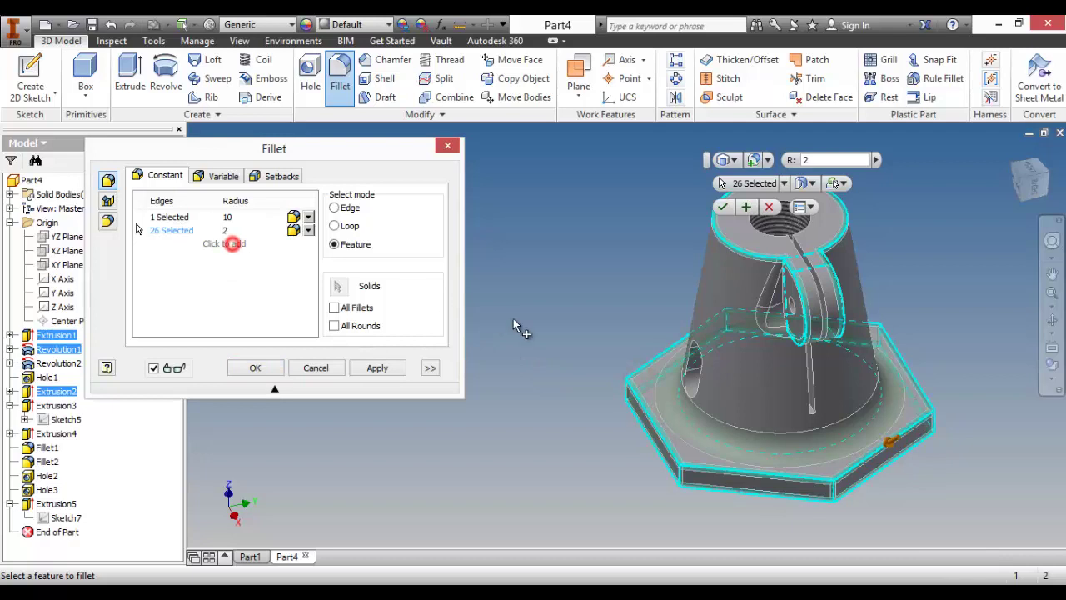
left_click(690, 358)
key("F4")
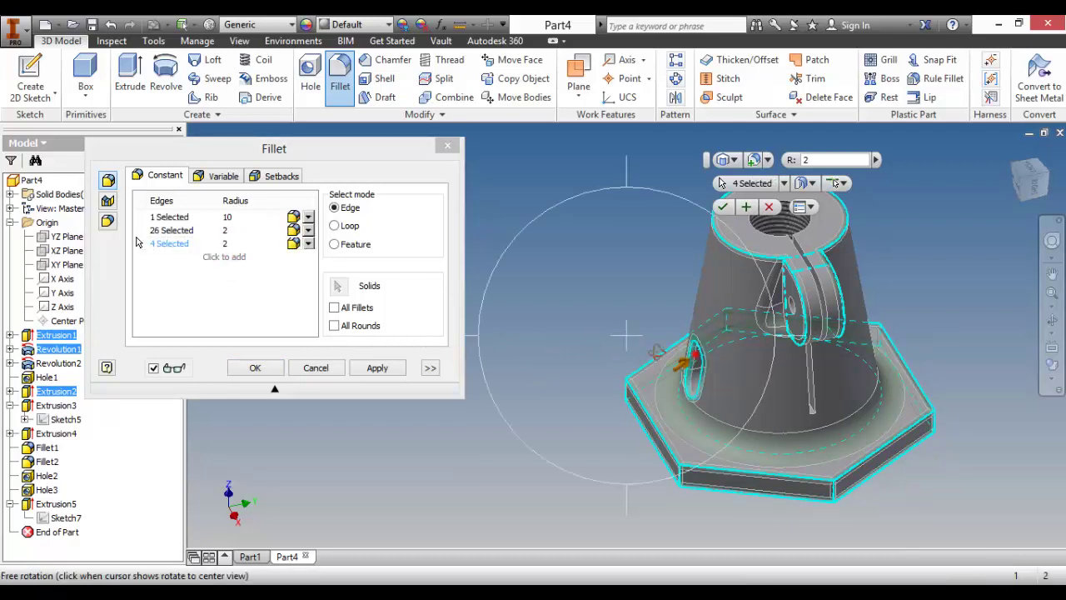
left_click_drag(658, 353, 820, 354)
left_click(820, 348)
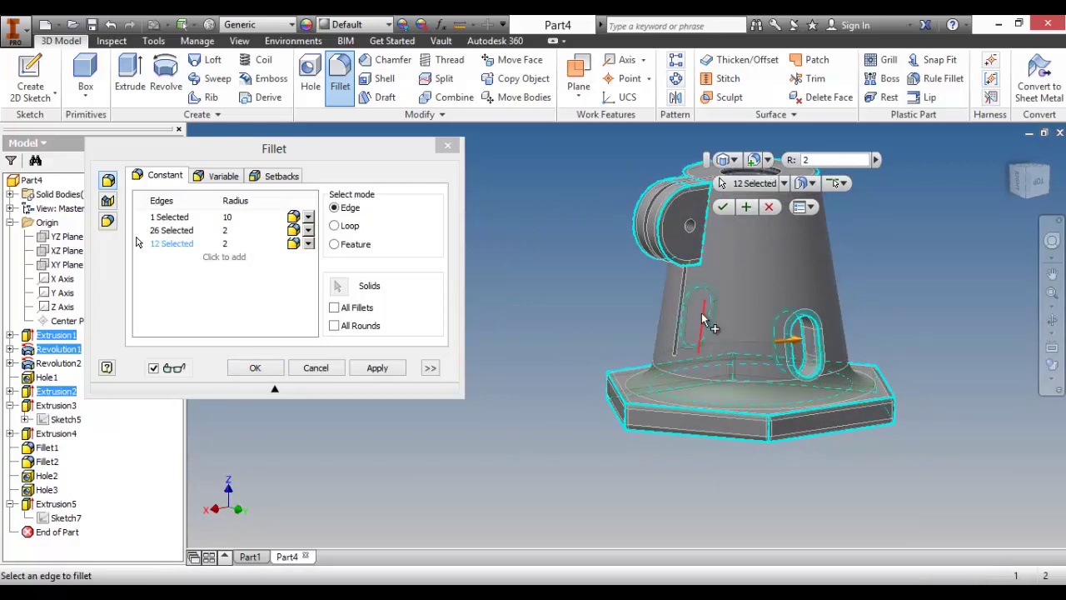
left_click_drag(718, 323, 744, 387)
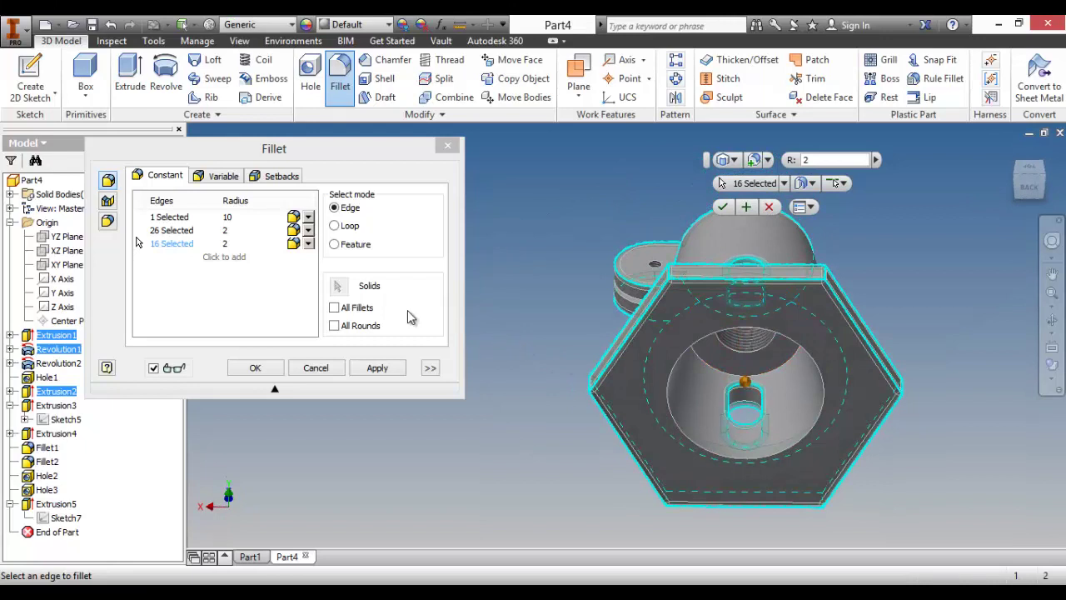
Step: Set the slot-edge fillet set's radius to 1 mm, leaving out the cone's inner circular edge, and create the fillets
left_click(645, 373)
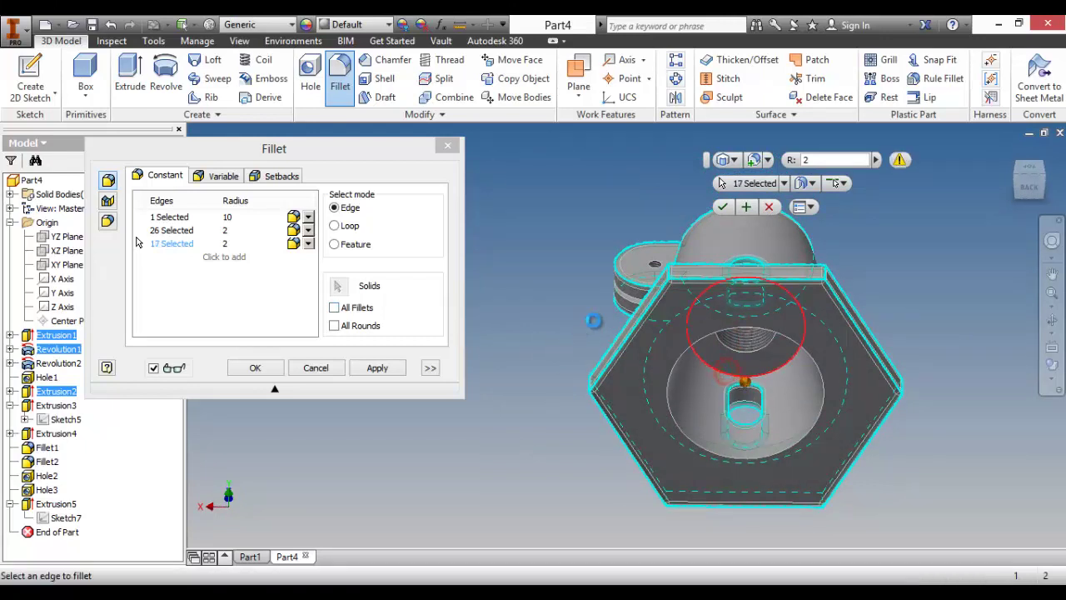
key("F4")
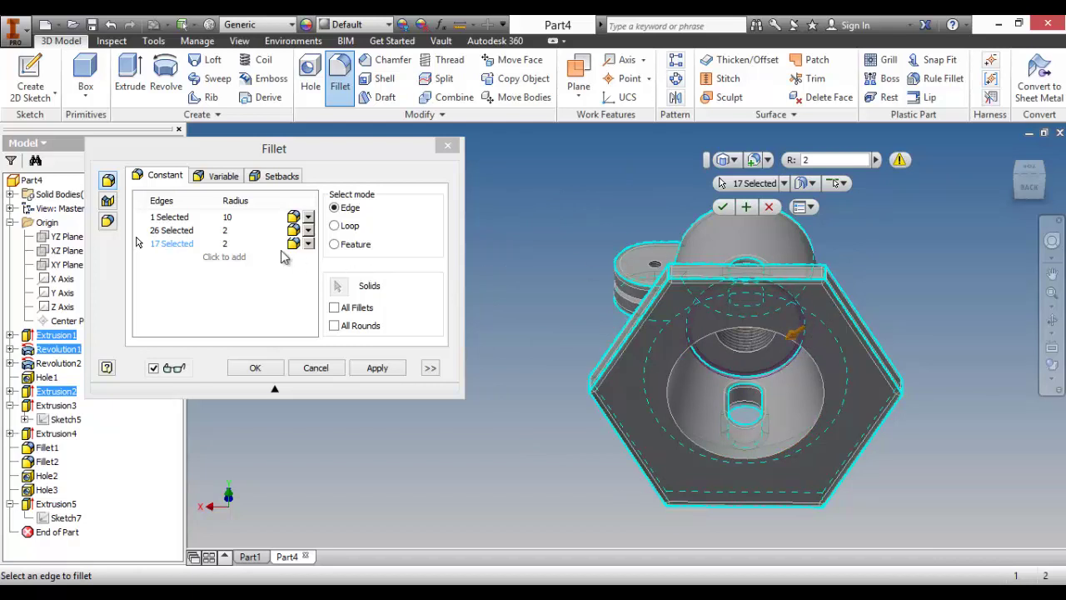
left_click_drag(808, 162, 791, 165)
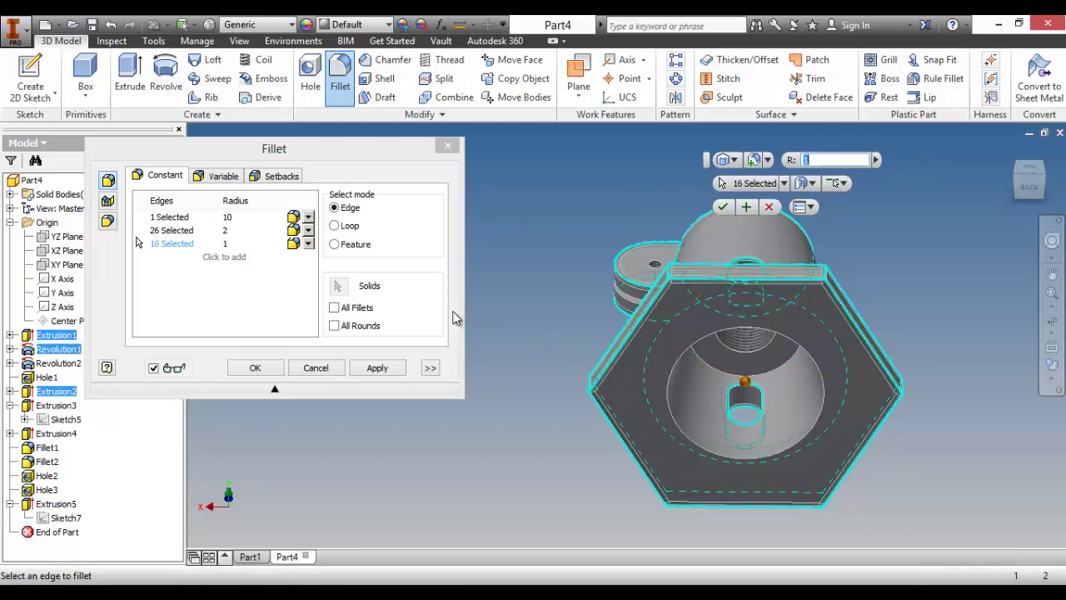
left_click(255, 368)
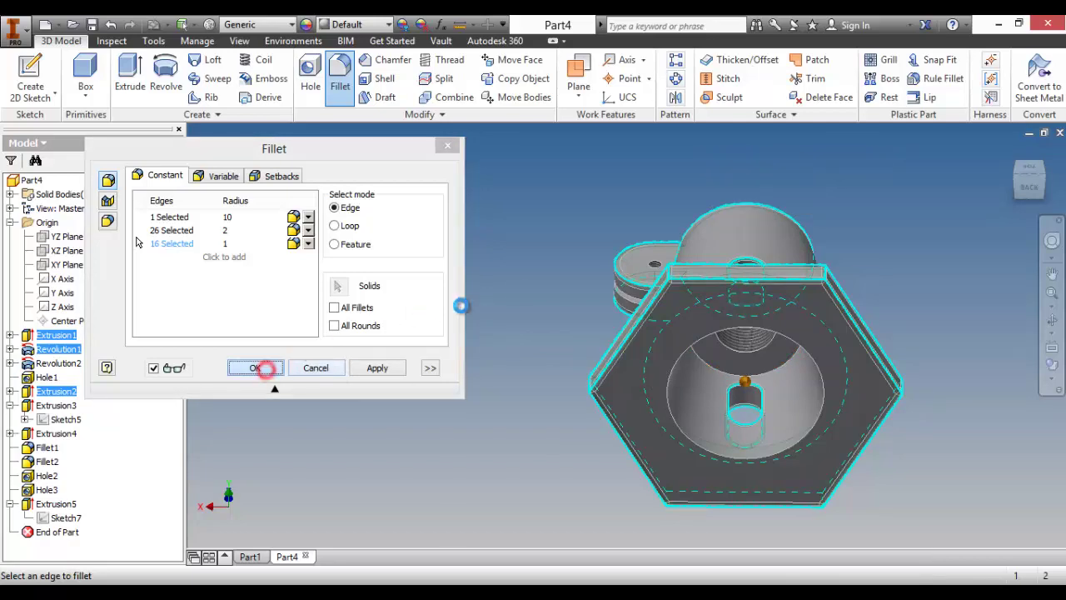
Step: Examine the filleted part and compare it with the reference model in Part1, returning to Part4
key("F4")
left_click_drag(690, 290, 779, 344)
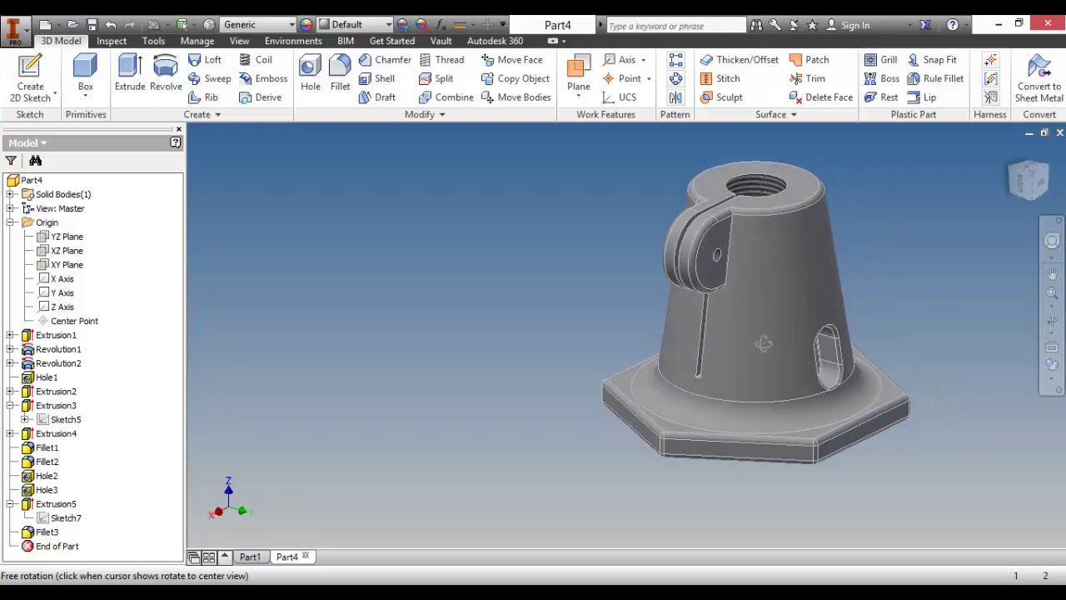
key("Escape")
left_click(250, 556)
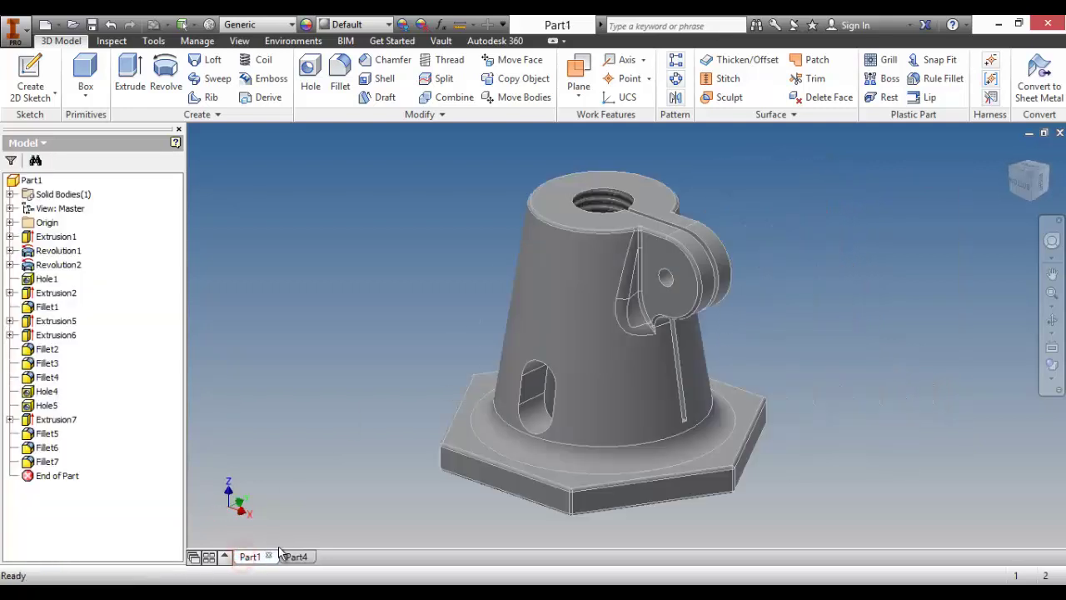
left_click(297, 556)
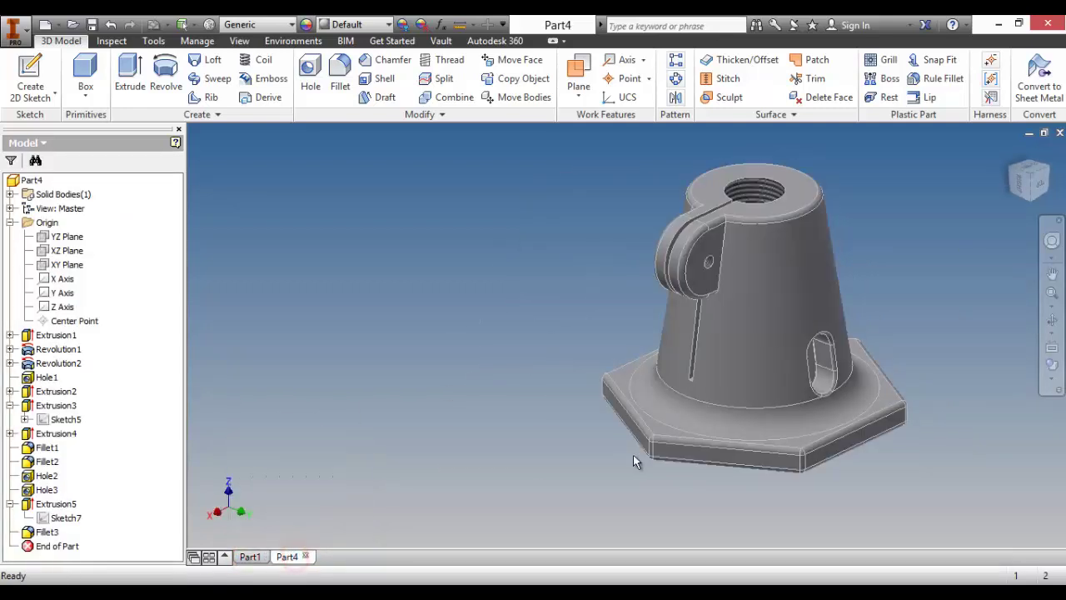
Step: Apply the Engine Turned appearance to the whole part and inspect it from another angle
middle_click_drag(639, 463, 483, 483)
key("F4")
mouse_move(590, 419)
left_mouse_down()
mouse_move(589, 372)
mouse_move(583, 417)
left_mouse_up()
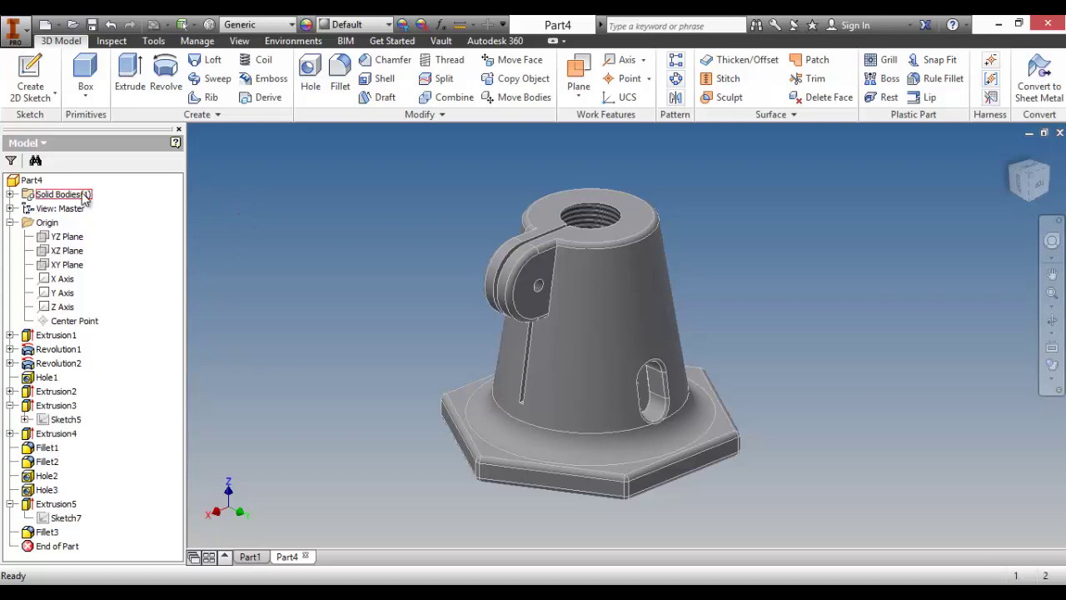
left_click(31, 180)
left_click(383, 25)
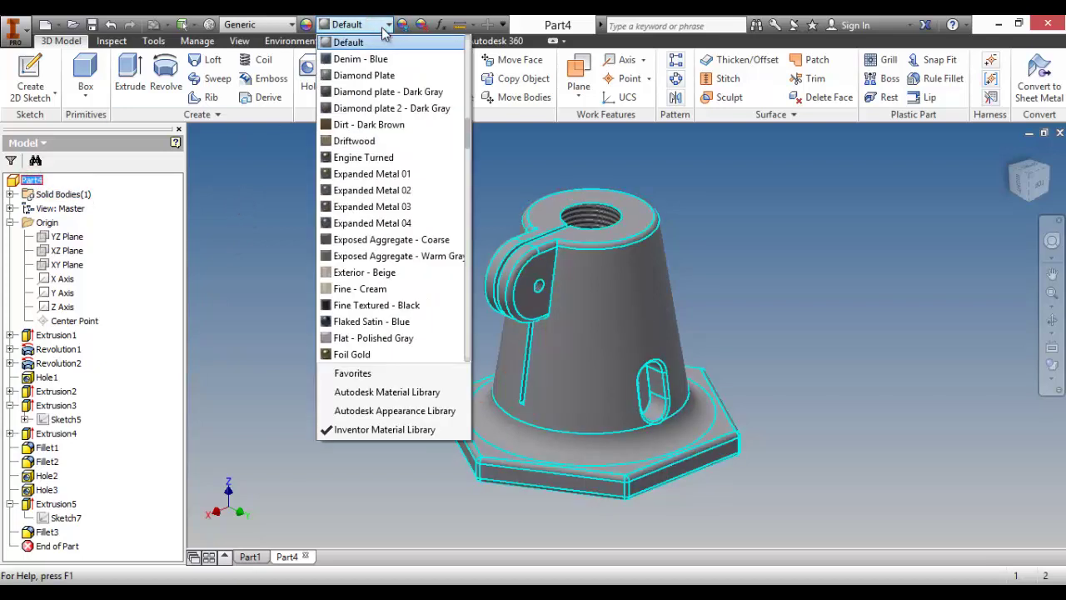
scroll(376, 143, "up", 3)
scroll(377, 143, "down", 2)
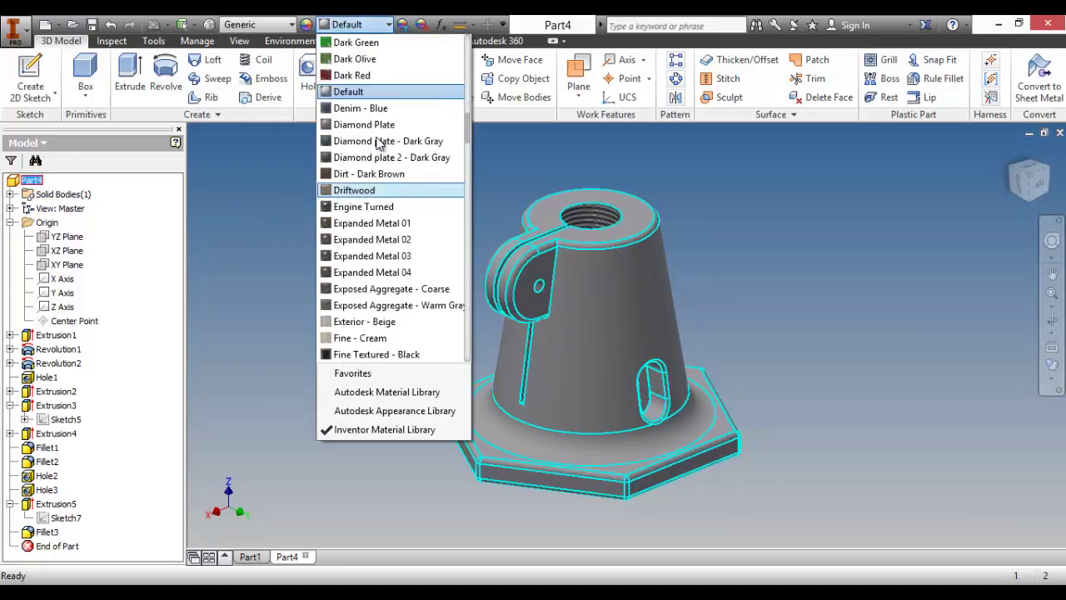
left_click(369, 207)
left_click(408, 207)
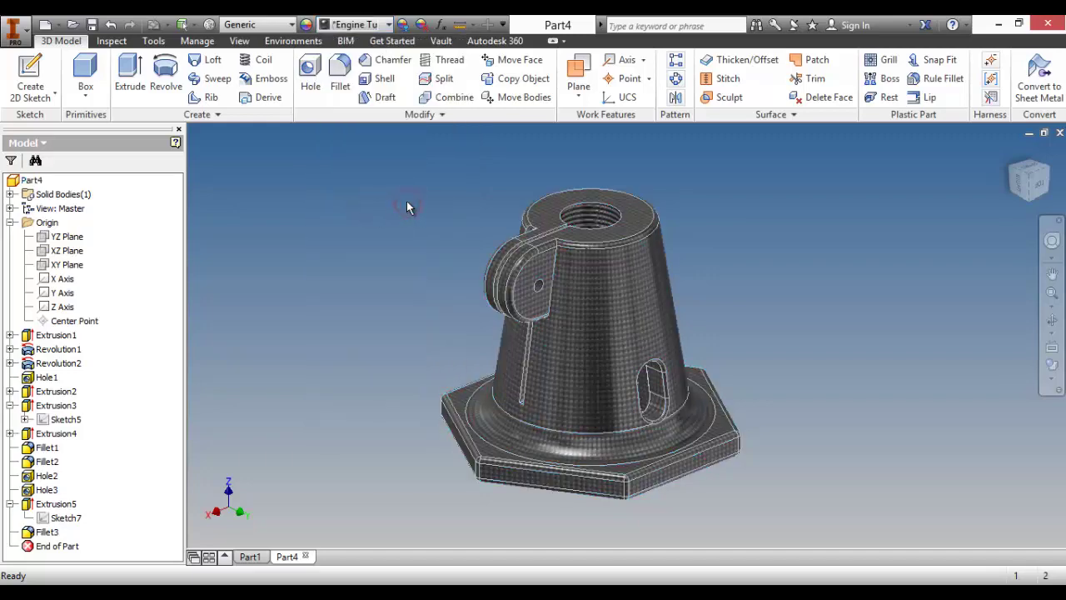
key("F4")
left_click_drag(536, 247, 454, 233)
key("F4")
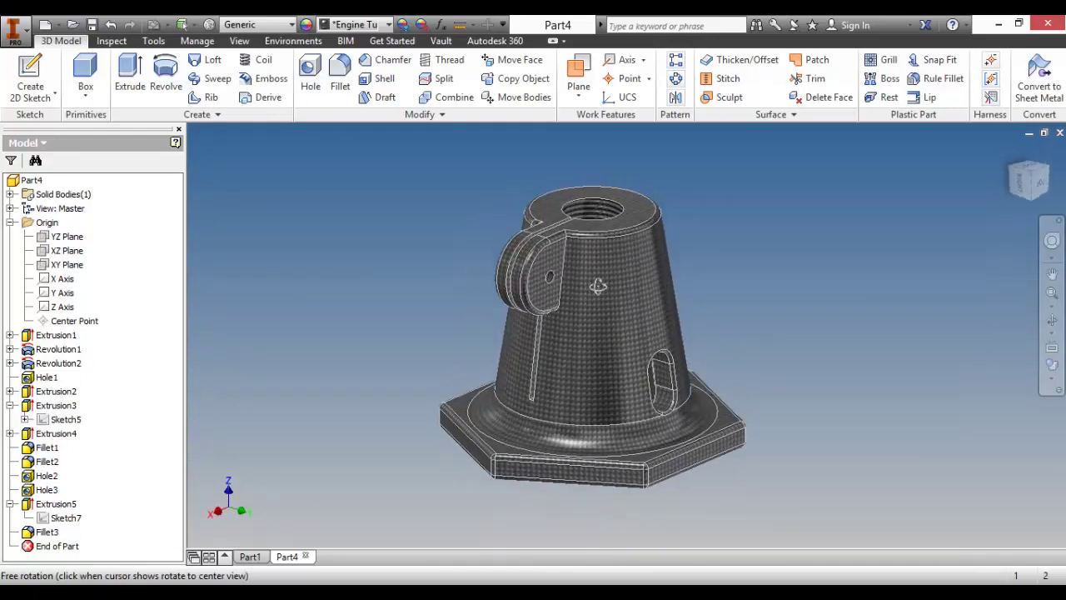
Step: Apply the Carbon Fiber appearance to the whole part and inspect it from another angle
left_click(32, 180)
left_click(353, 24)
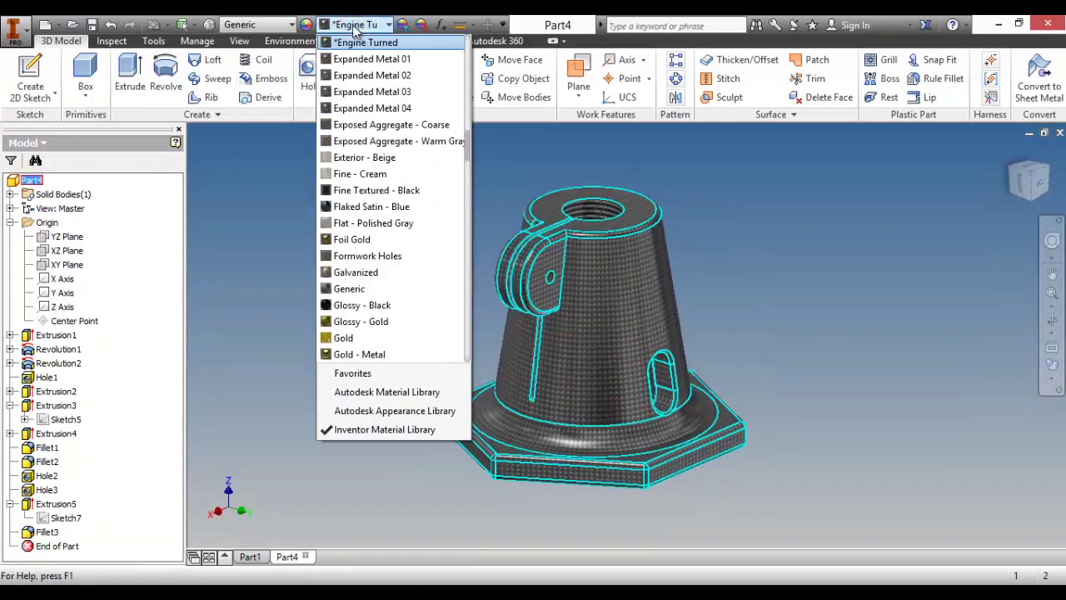
scroll(362, 179, "up", 1)
scroll(362, 179, "down", 1)
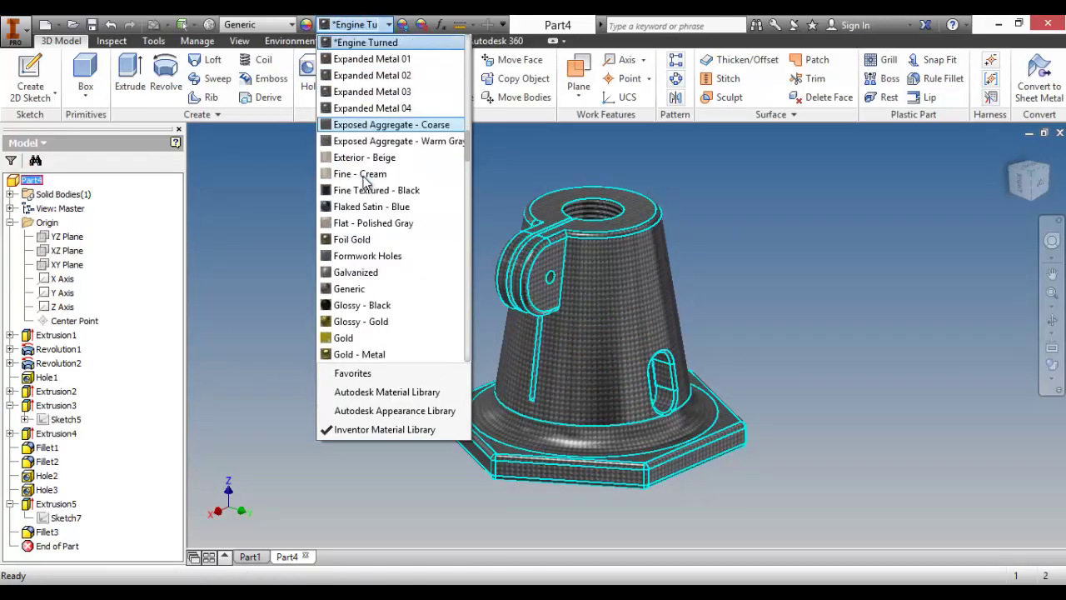
scroll(369, 189, "up", 12)
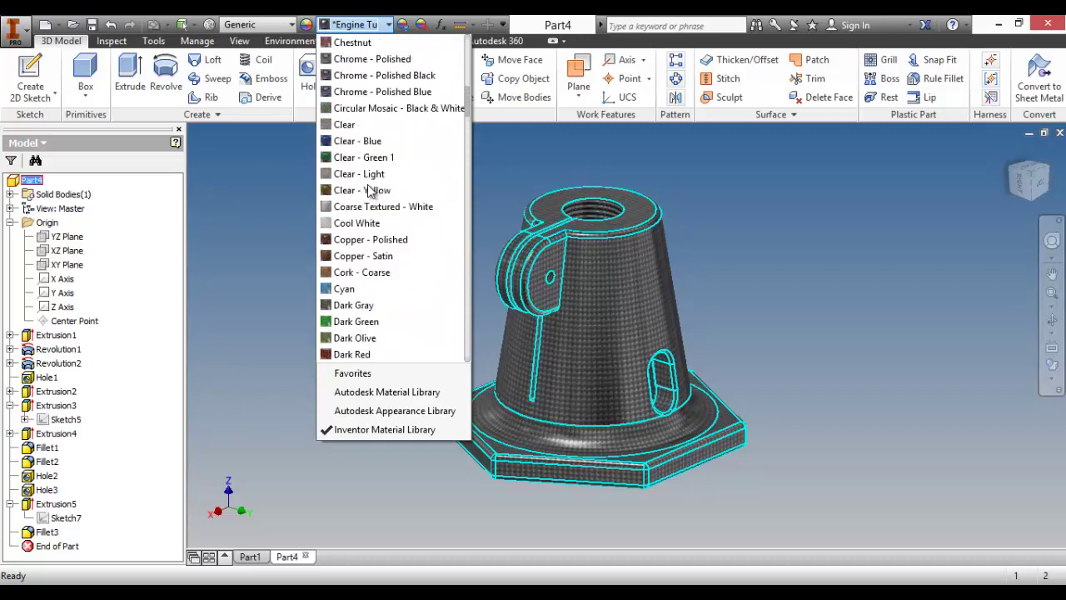
scroll(370, 190, "up", 2)
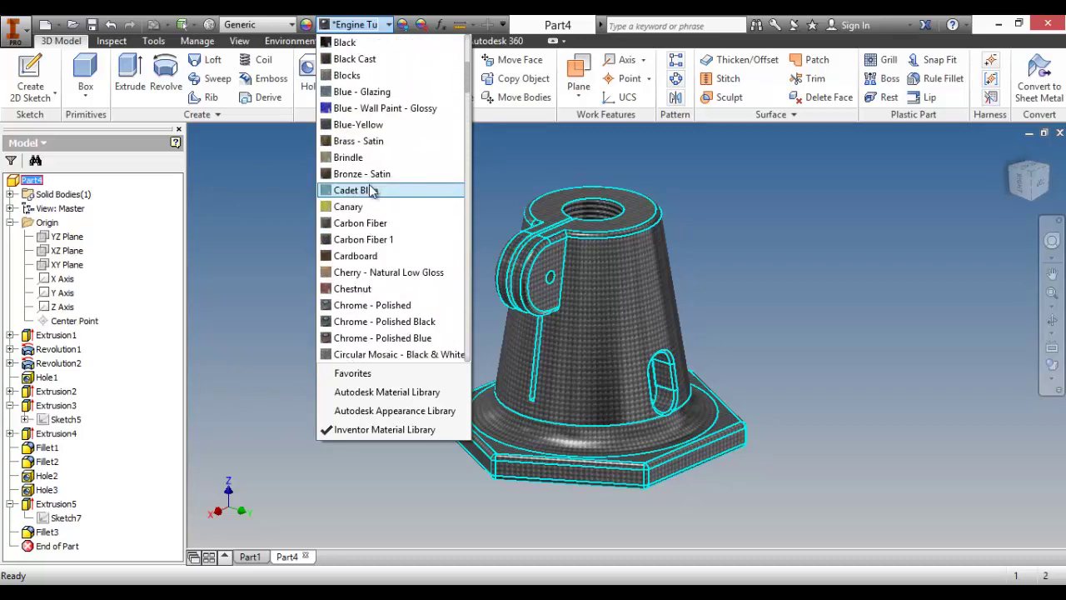
left_click(367, 223)
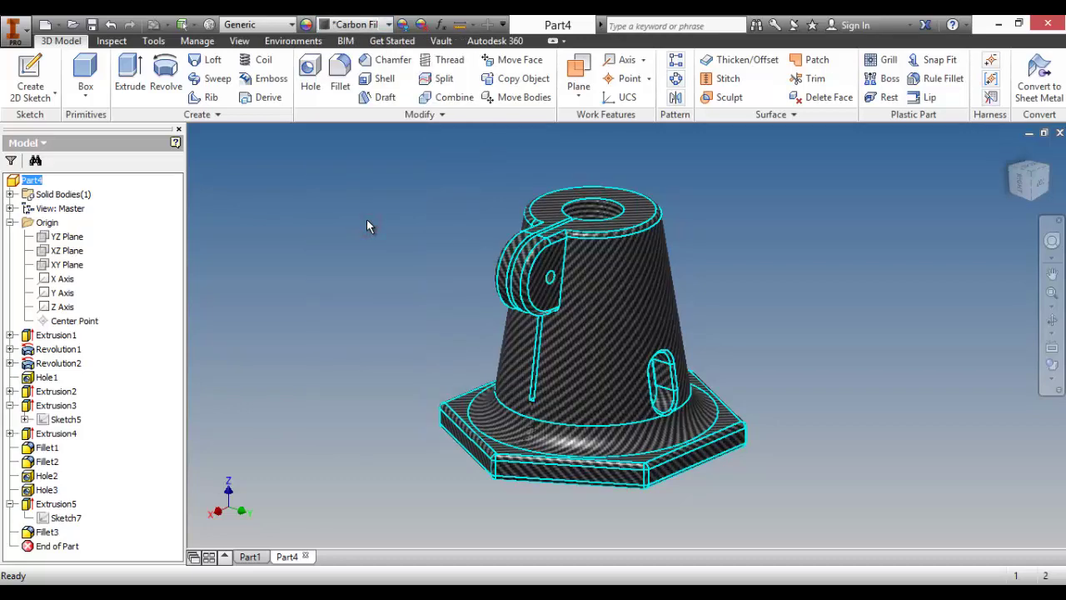
middle_click_drag(367, 219, 623, 280, "shift")
middle_click_drag(435, 209, 421, 195)
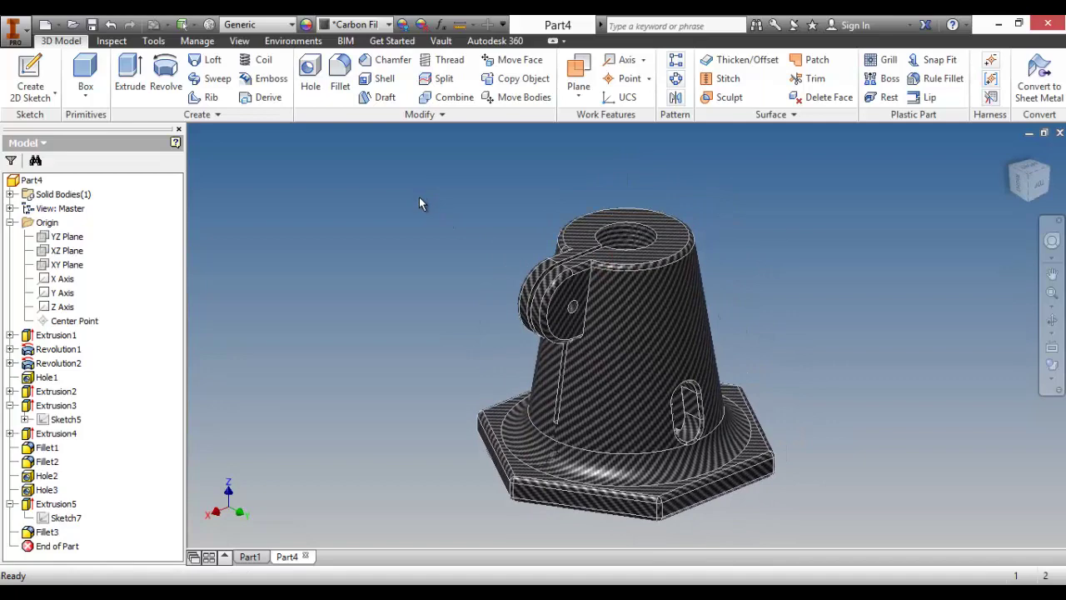
Step: Apply the Chrome - Polished appearance to the threaded hole in the cone's top and inspect it
left_click(627, 258)
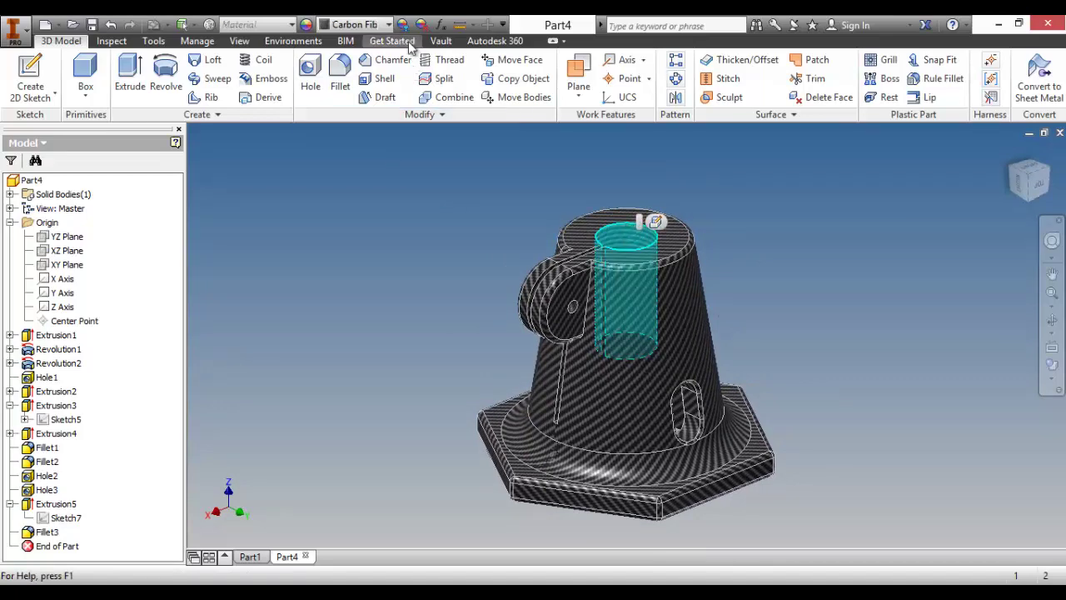
left_click(370, 25)
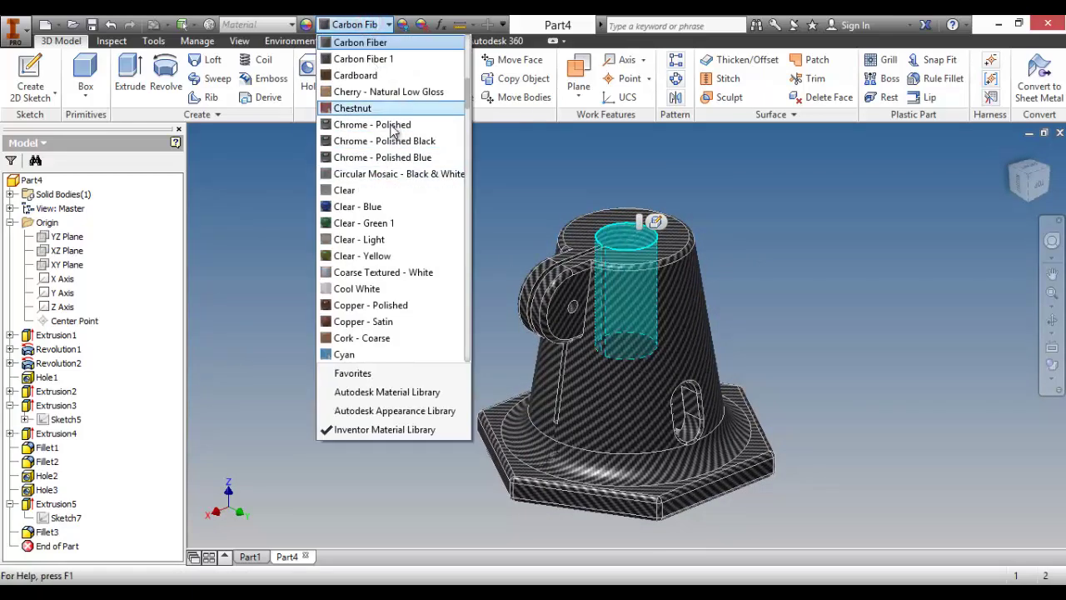
left_click(390, 127)
key("F4")
left_click_drag(580, 272, 591, 324)
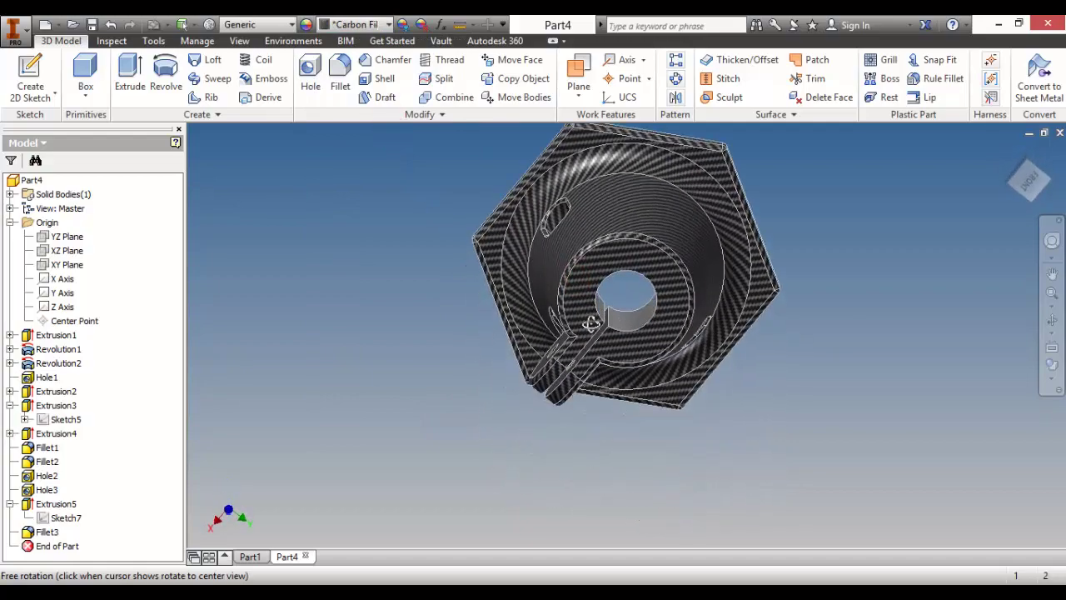
middle_click_drag(590, 323, 506, 269, "shift")
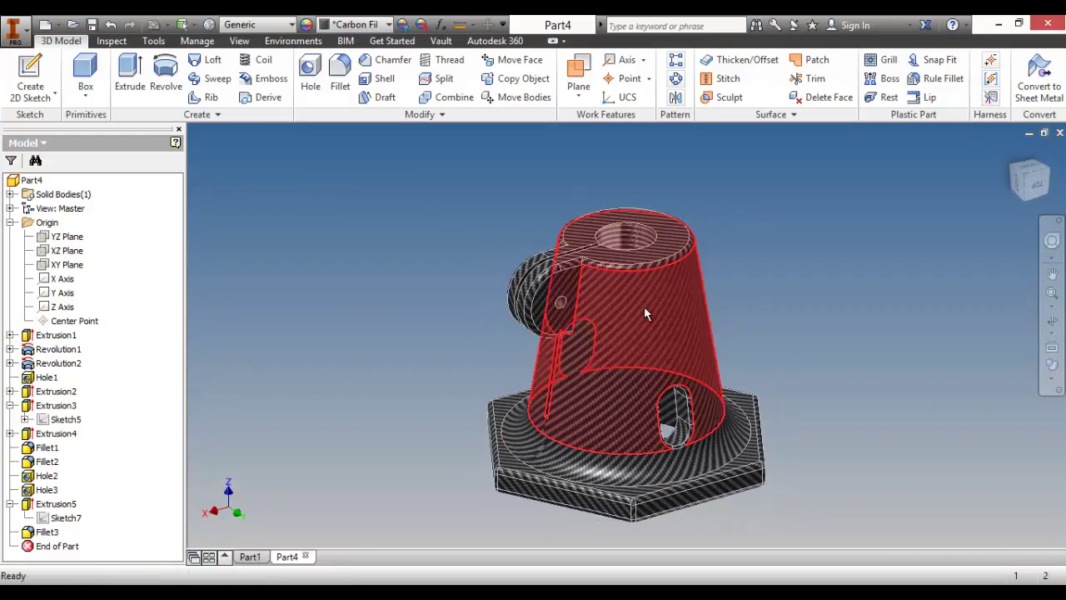
Step: Apply the Cyan appearance to the slotted-opening cut Extrusion5 and inspect the slots from several angles
middle_click_drag(646, 327, 576, 247)
scroll(589, 323, "down", 5)
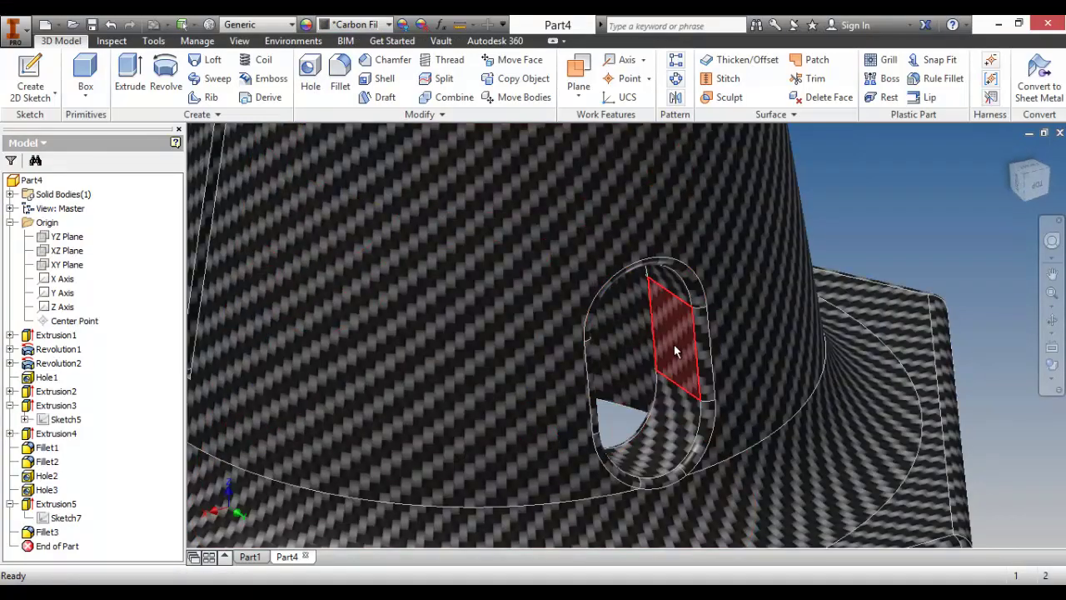
scroll(676, 351, "down", 5)
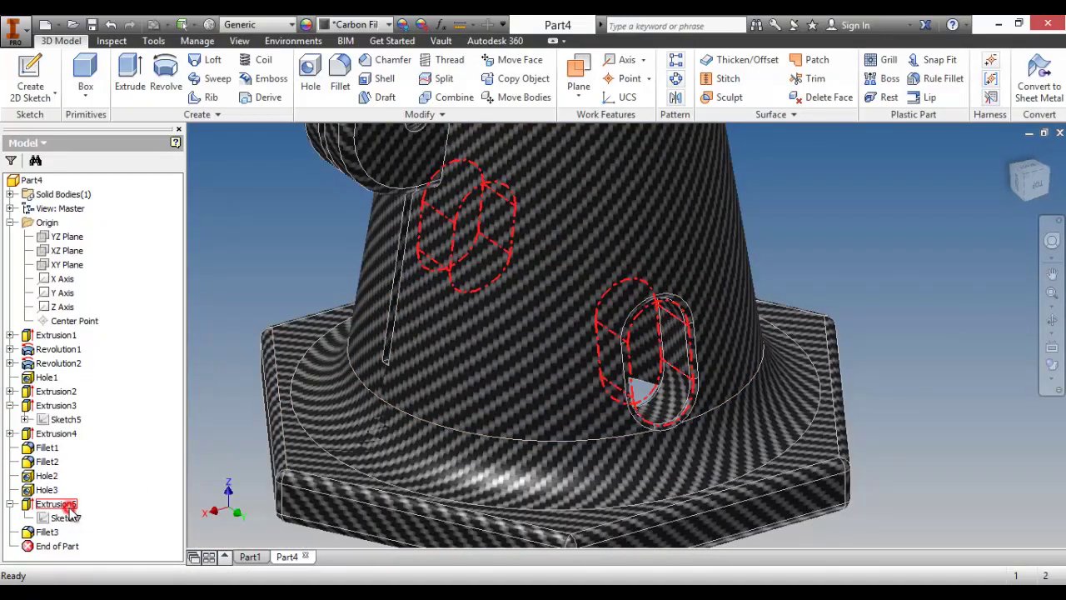
left_click(56, 503)
left_click(364, 24)
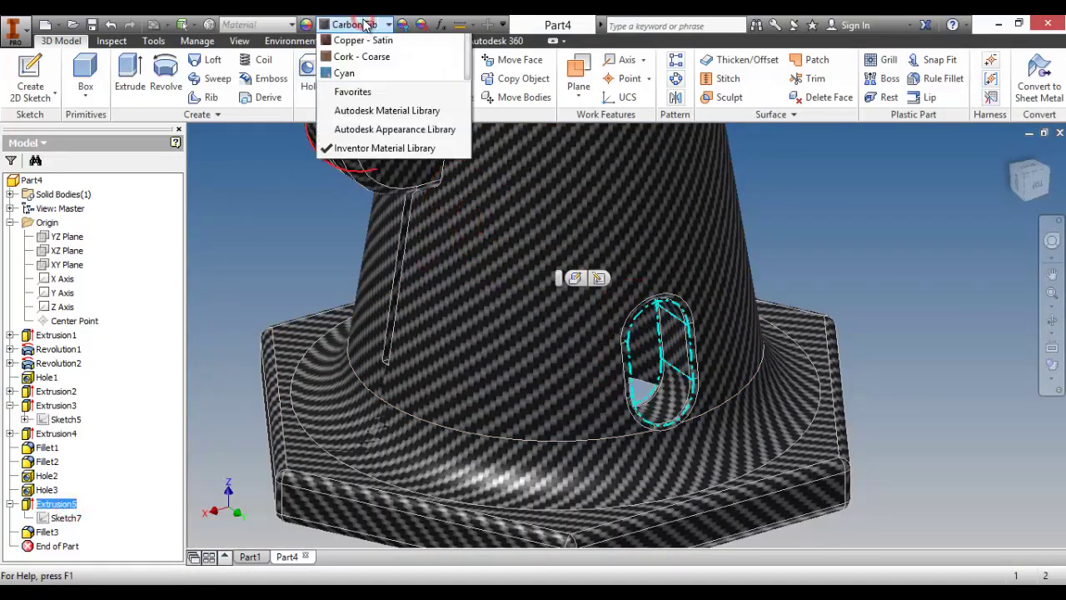
scroll(366, 350, "down", 1)
left_click(364, 346)
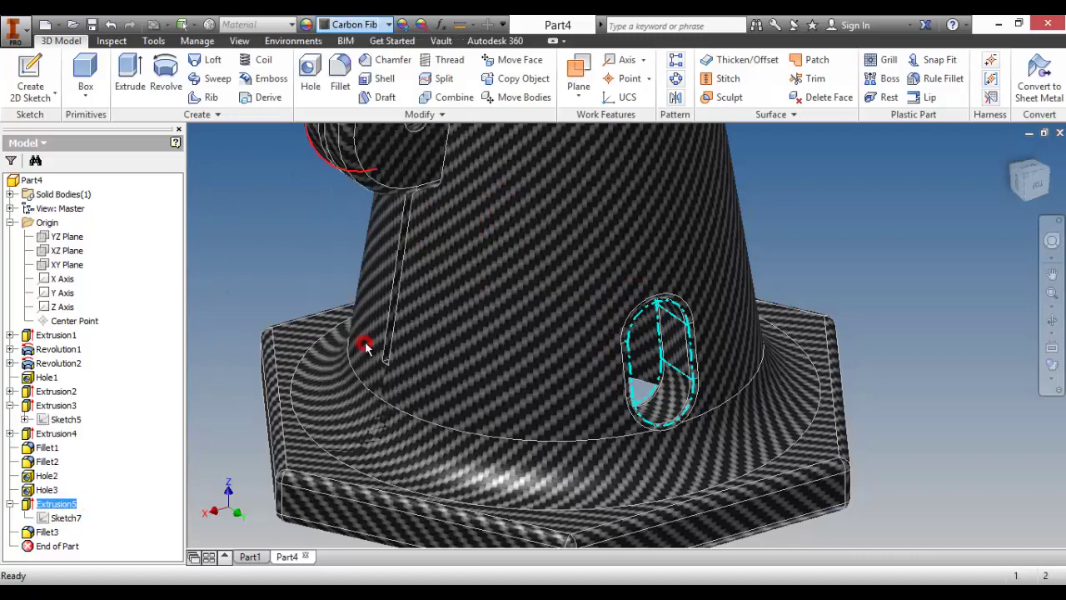
middle_click_drag(267, 312, 826, 235)
left_click(309, 274)
scroll(303, 274, "down", 3)
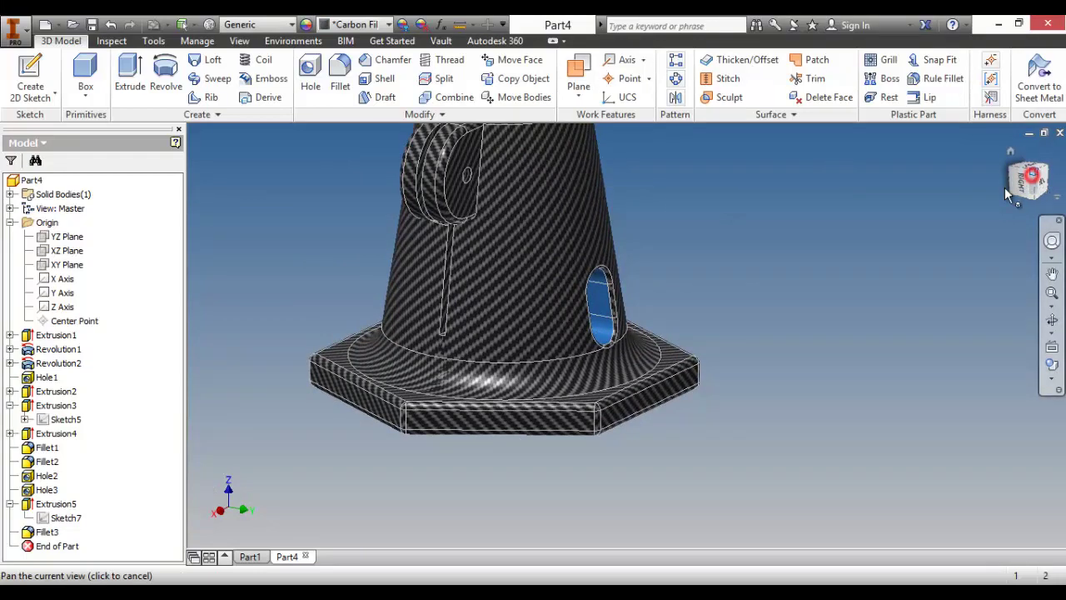
left_click(1031, 175)
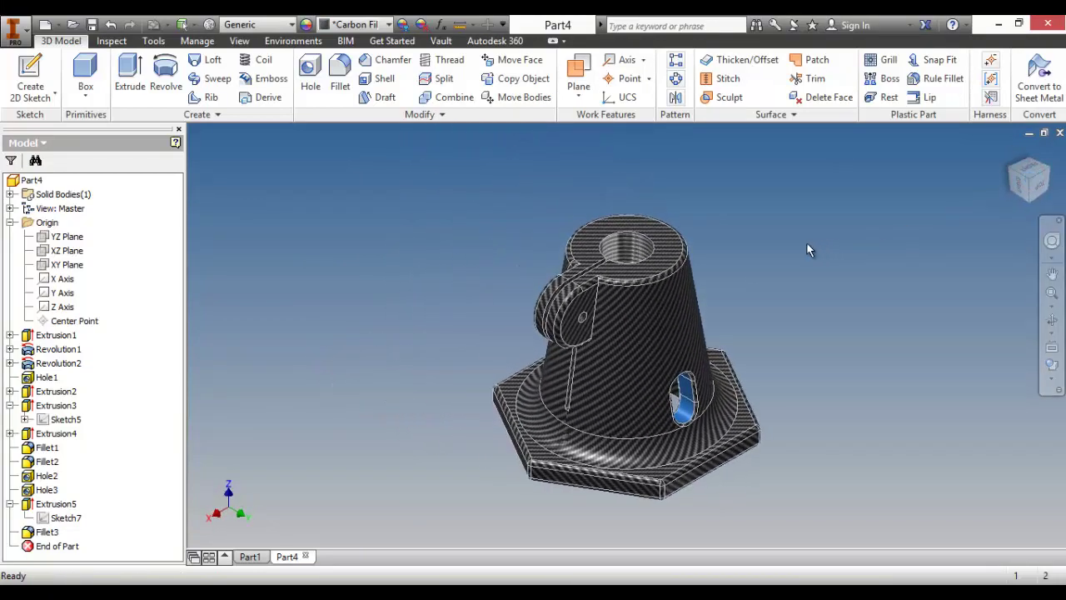
Step: Assign the material Steel, Alloy to Part4 in the physical section of its iProperties and apply it
left_click(35, 182)
right_click(35, 182)
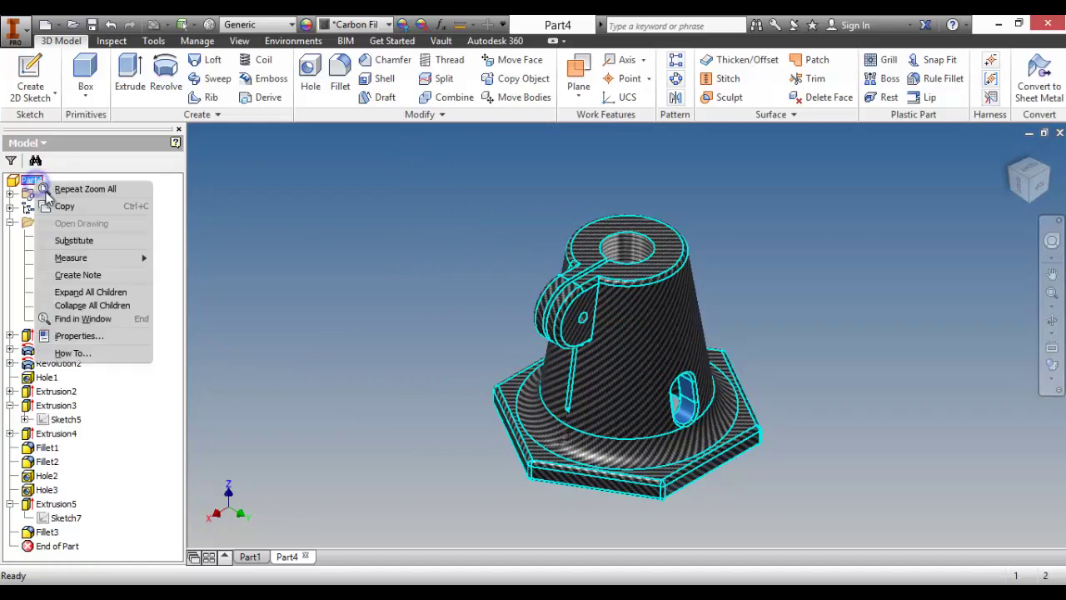
left_click(109, 336)
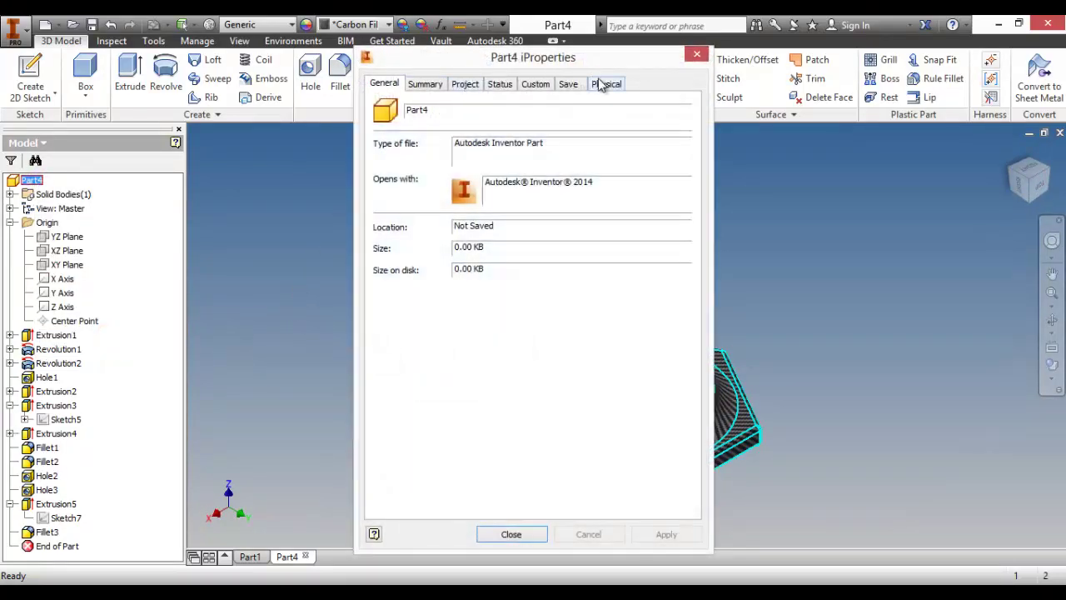
left_click(606, 85)
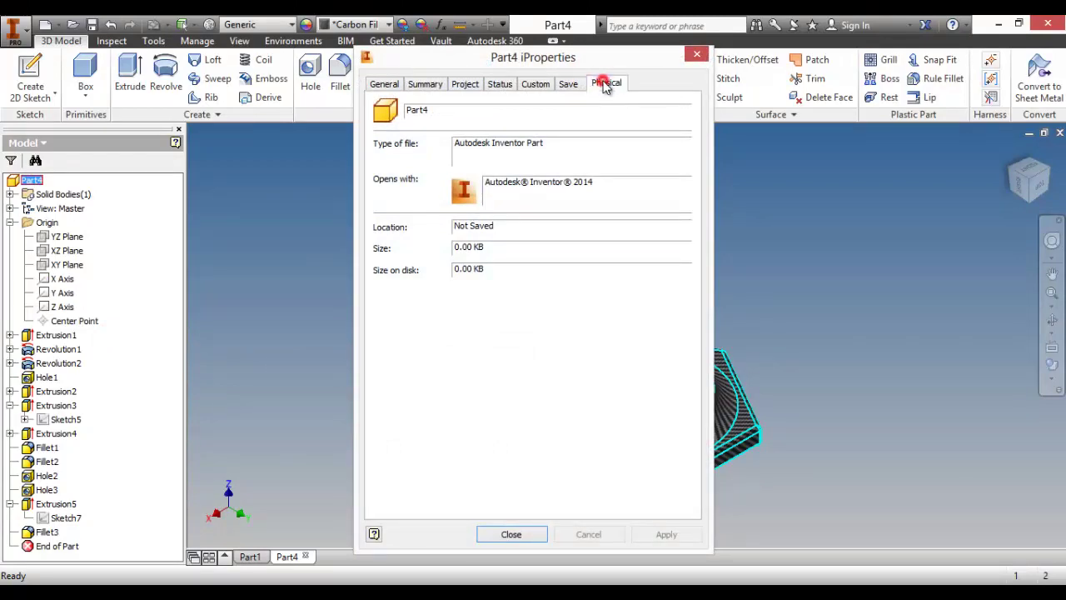
left_click(558, 160)
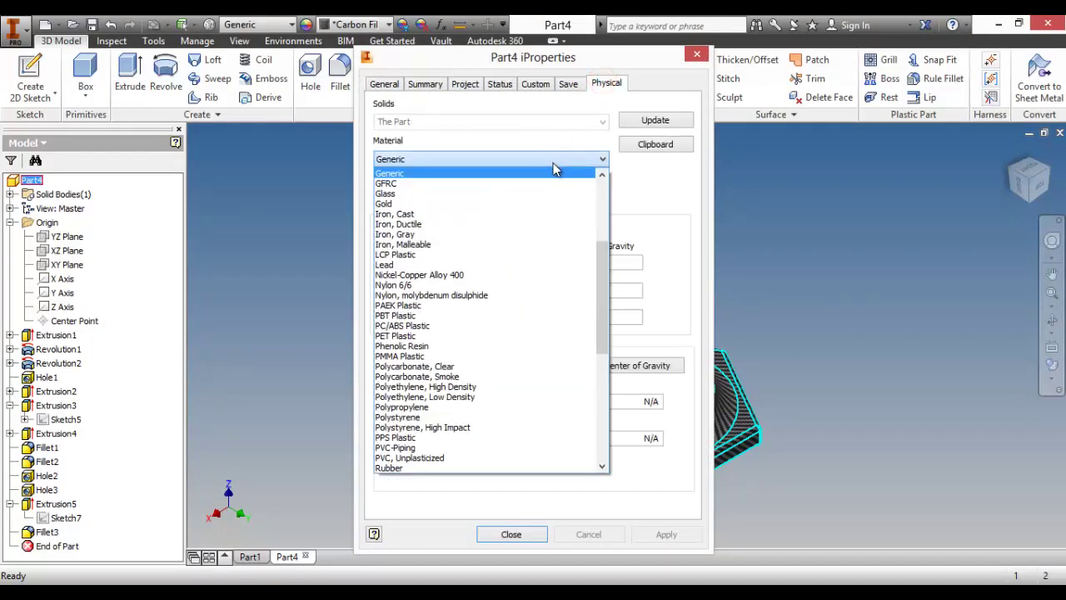
scroll(517, 336, "down", 4)
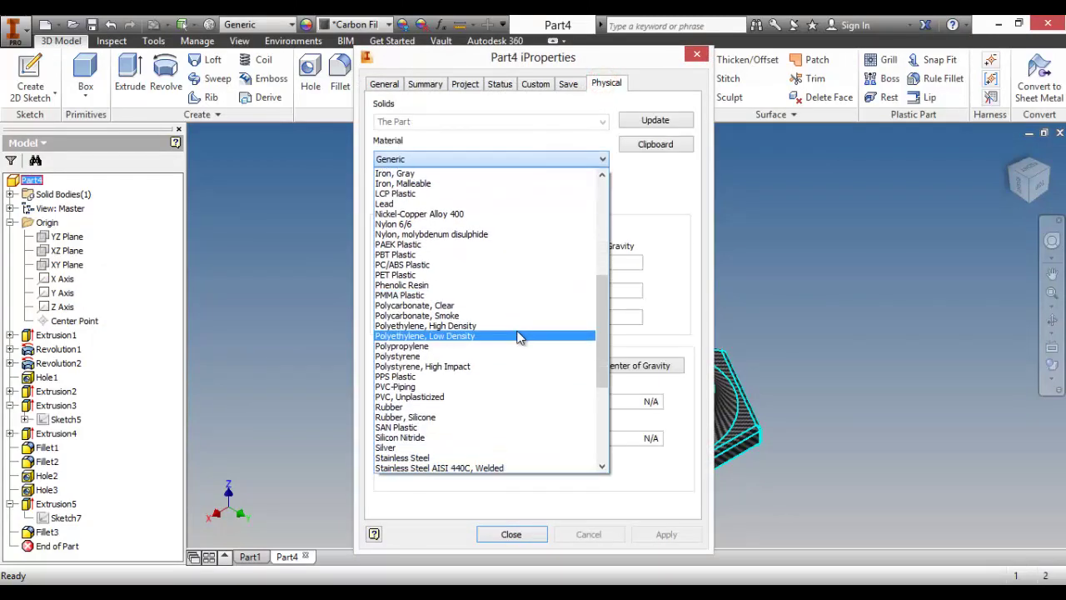
scroll(517, 336, "down", 1)
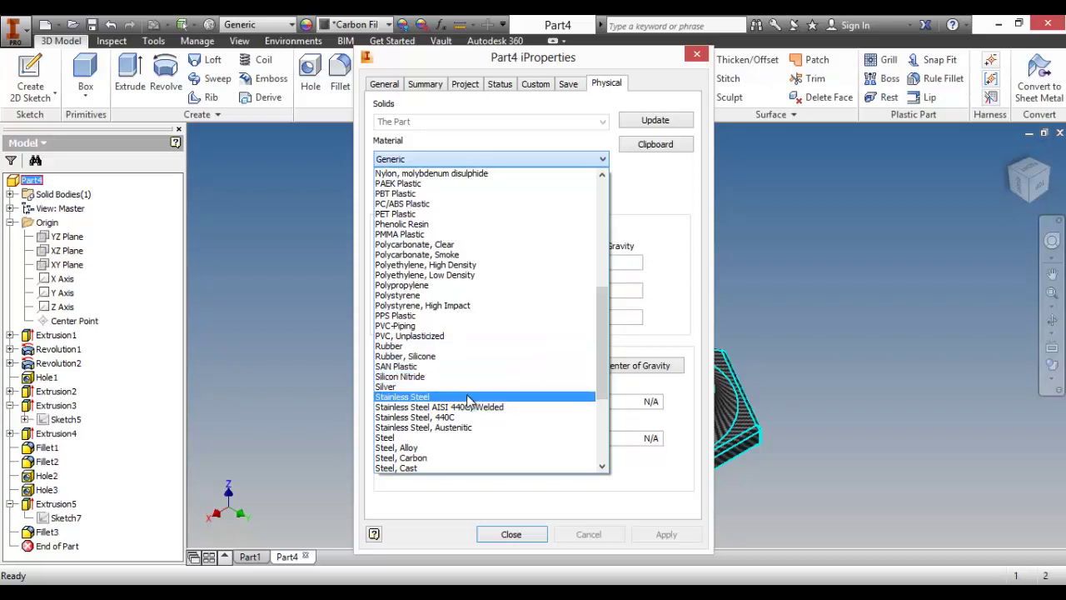
left_click(447, 446)
left_click(681, 534)
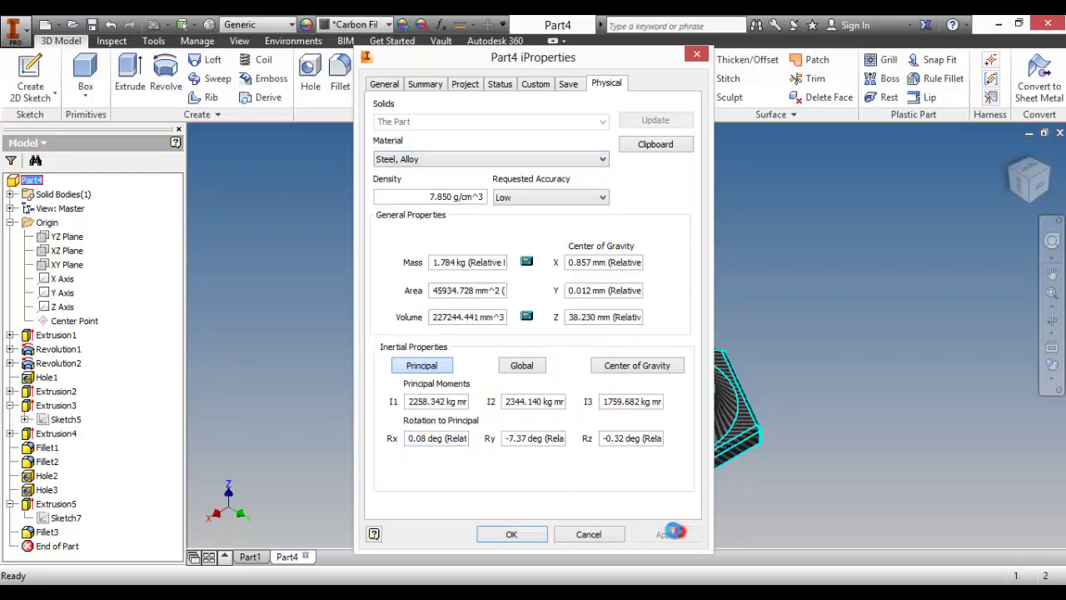
Step: Examine the part's mass, area, volume, center-of-gravity and principal inertial properties, and close the iProperties
left_click(450, 262)
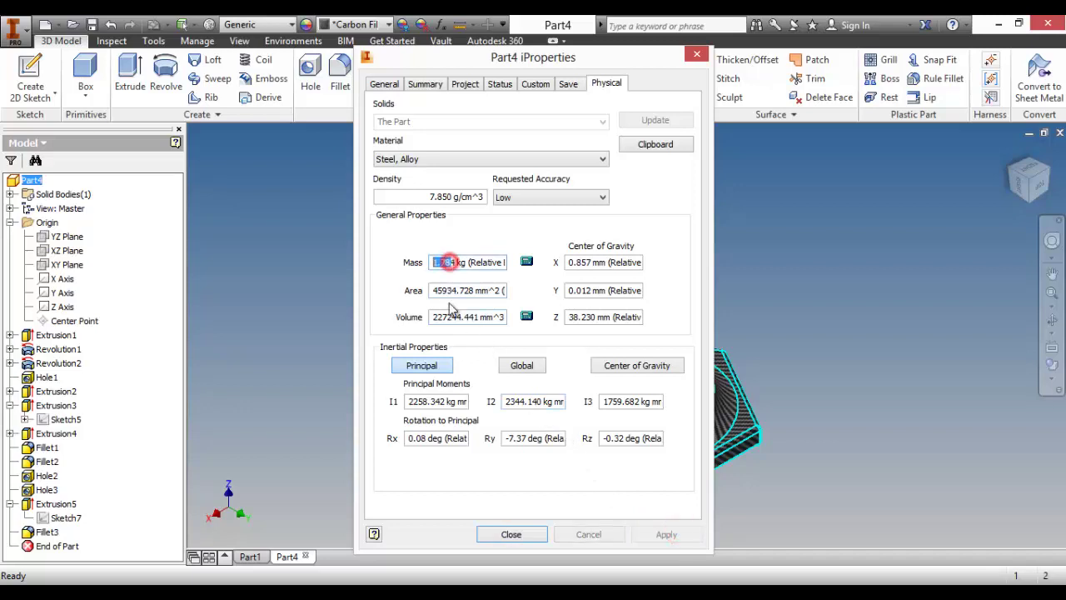
double_click(450, 289)
left_click_drag(476, 317, 433, 312)
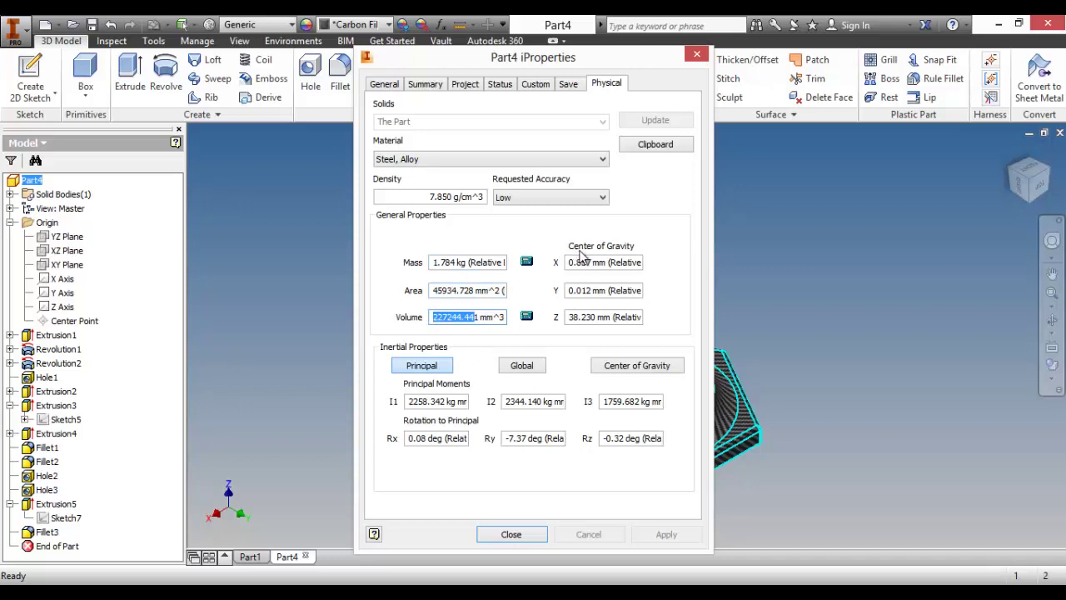
left_click(625, 375)
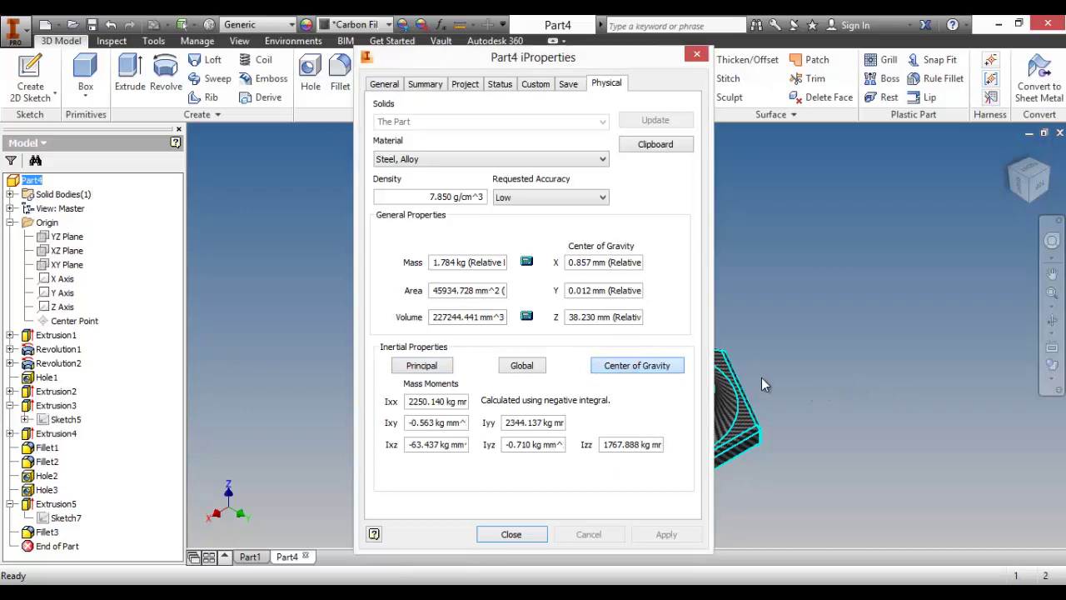
left_click(445, 371)
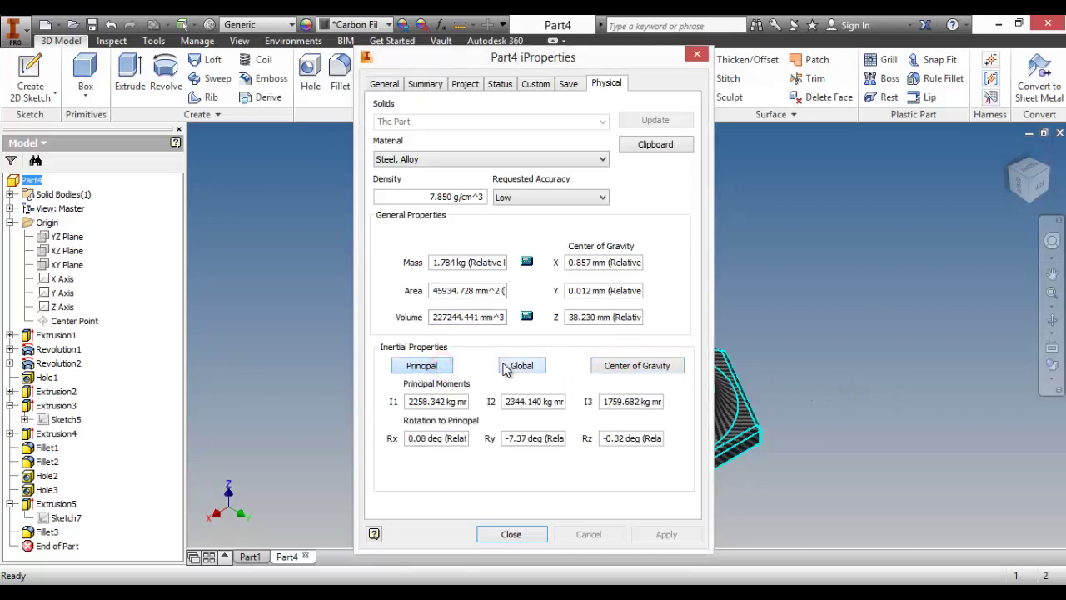
left_click(512, 534)
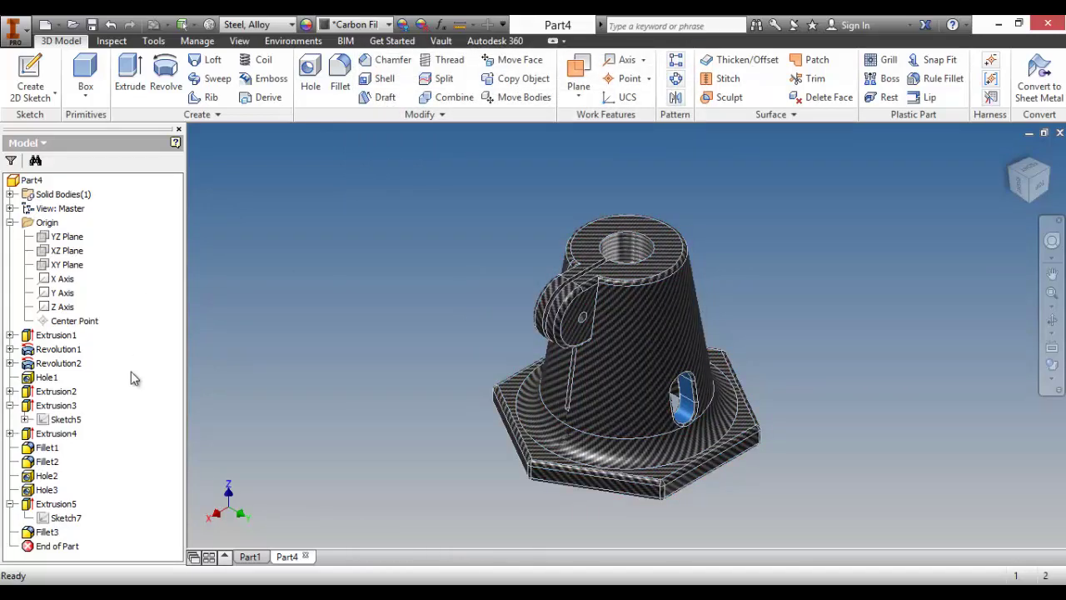
Step: Enter Part 2 as the title in the summary section of Part4's iProperties
left_click(30, 180)
right_click(31, 180)
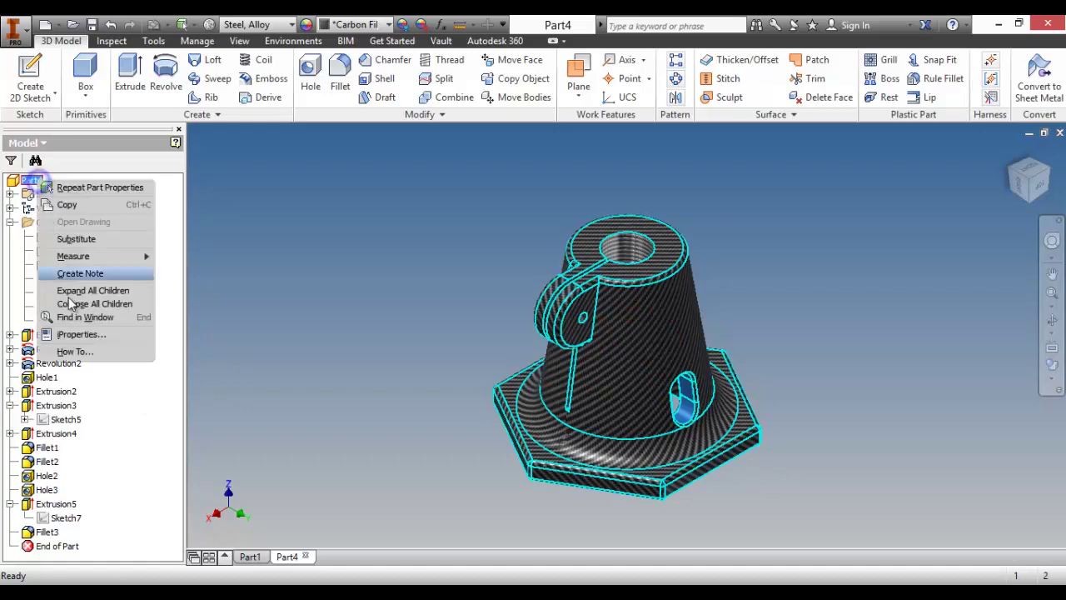
left_click(69, 334)
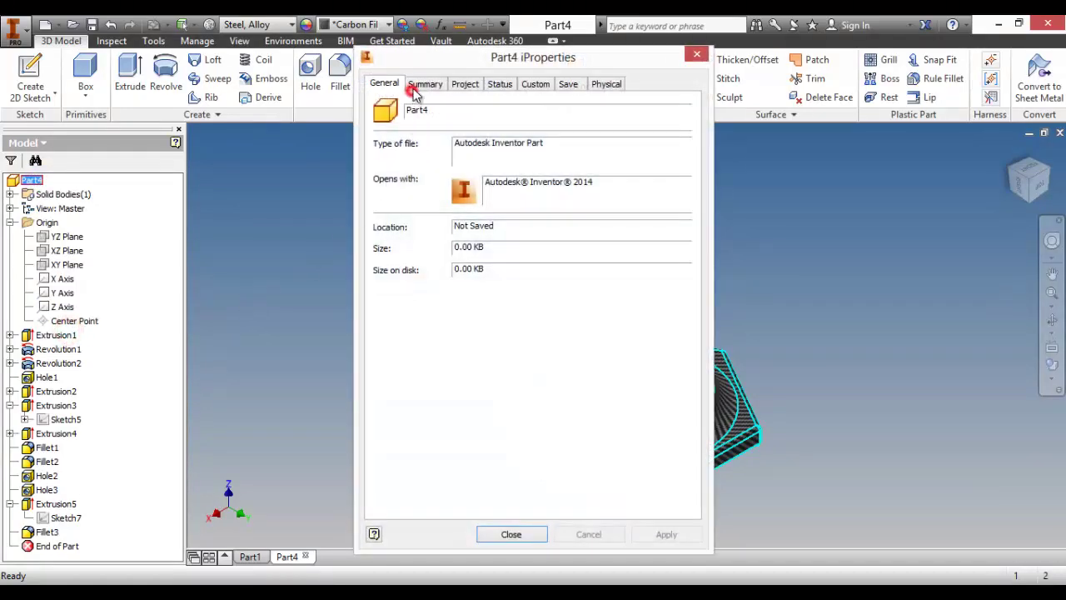
left_click(416, 90)
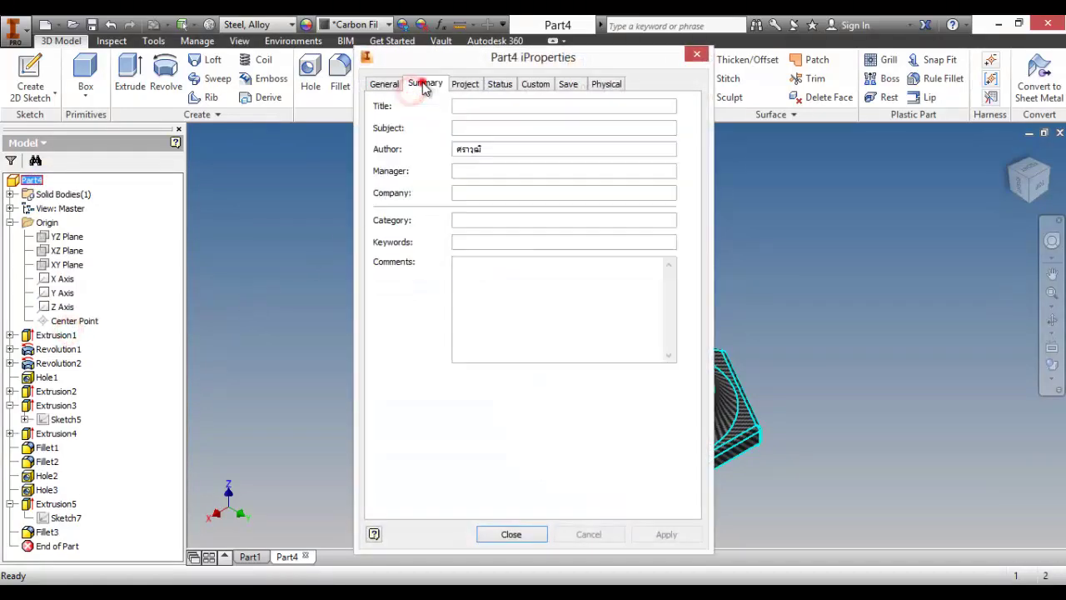
left_click(472, 103)
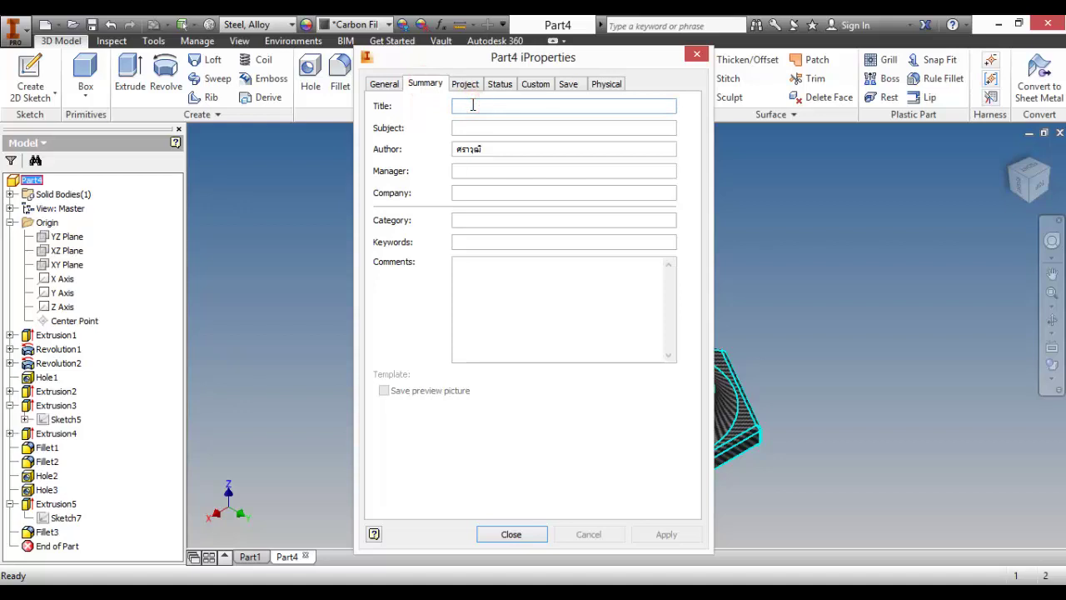
type("ฝ")
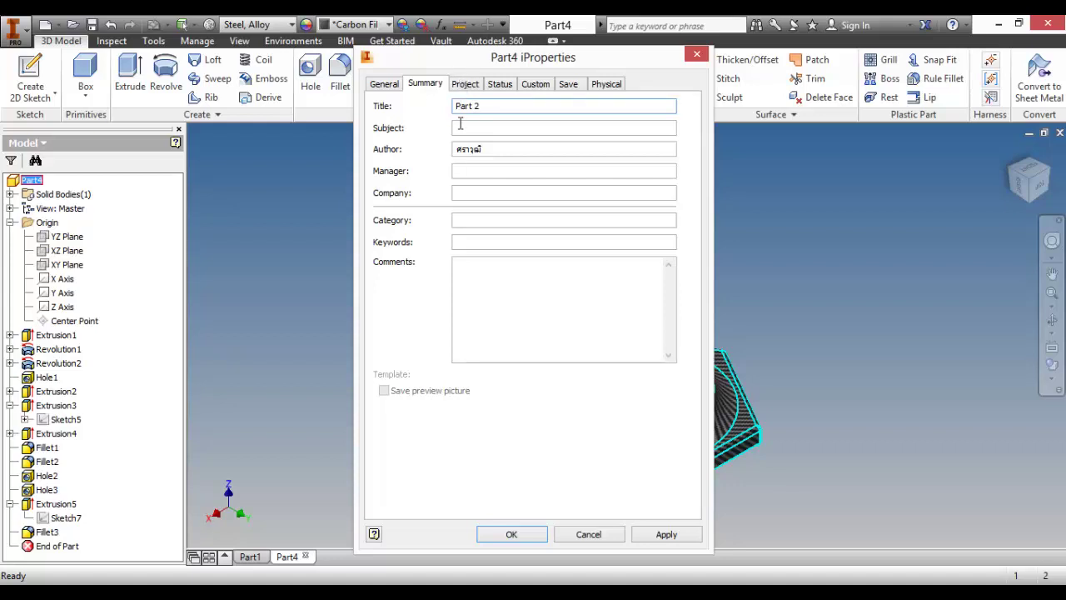
left_click(465, 241)
left_click(473, 219)
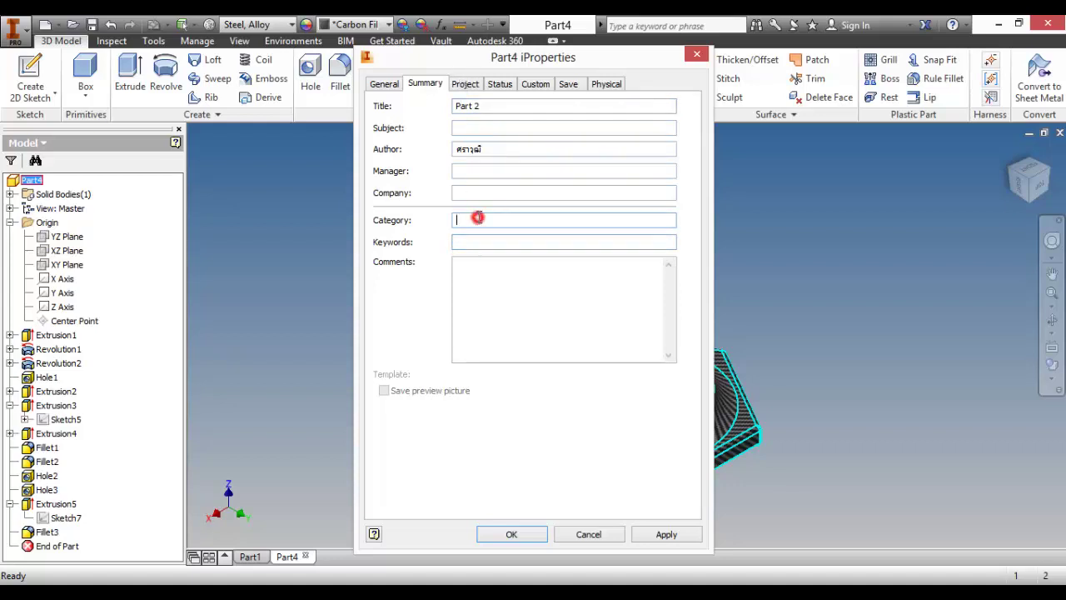
left_click(468, 268)
Step: Review the project fields in the iProperties, including part number, stock number, engineer and estimated cost
left_click(468, 85)
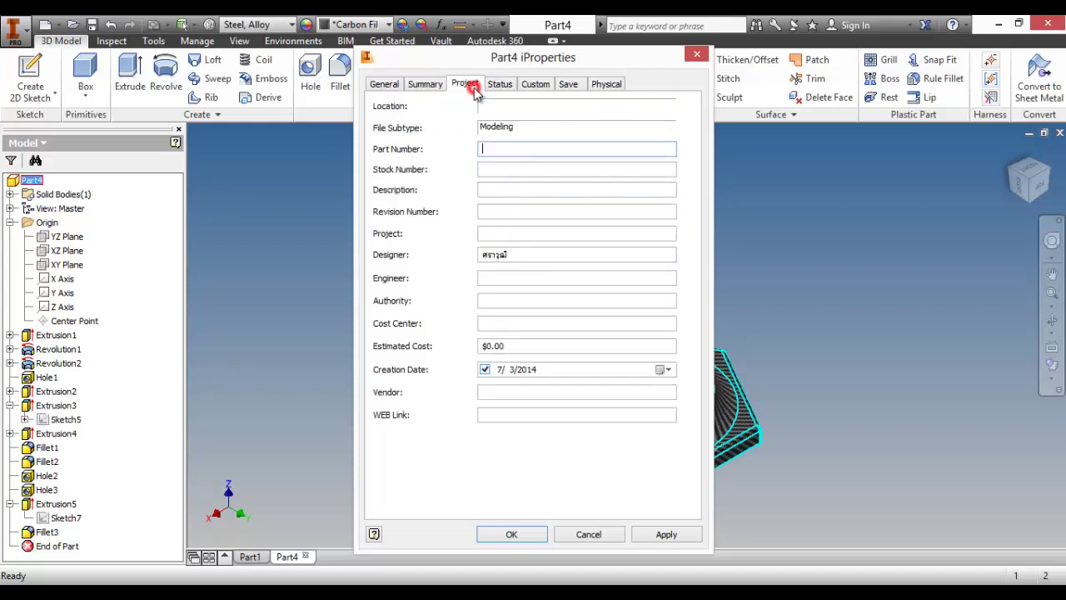
left_click(508, 169)
left_click(503, 148)
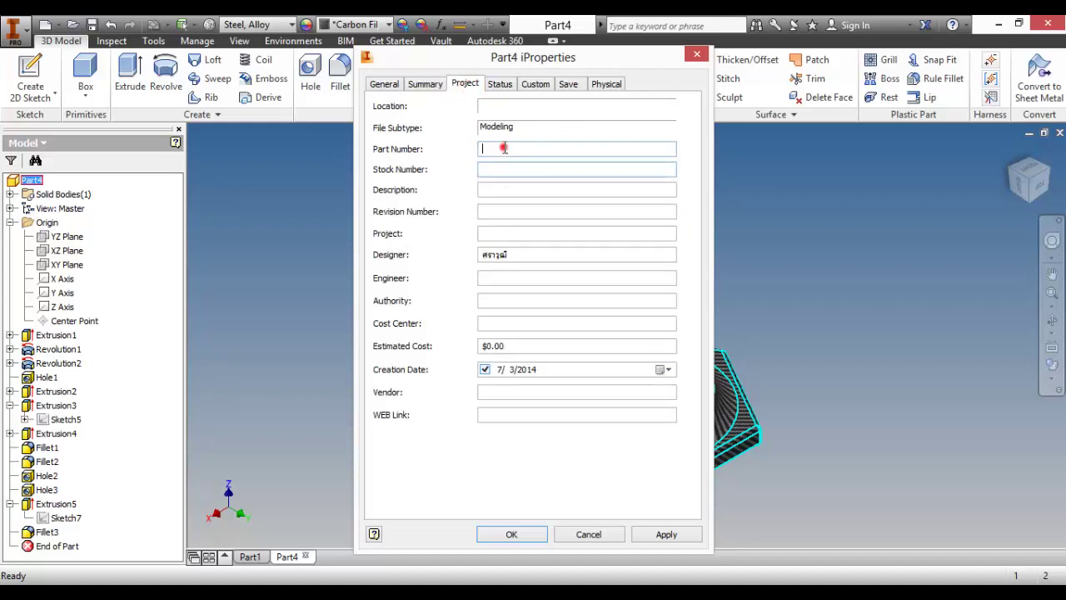
left_click(508, 174)
left_click(507, 205)
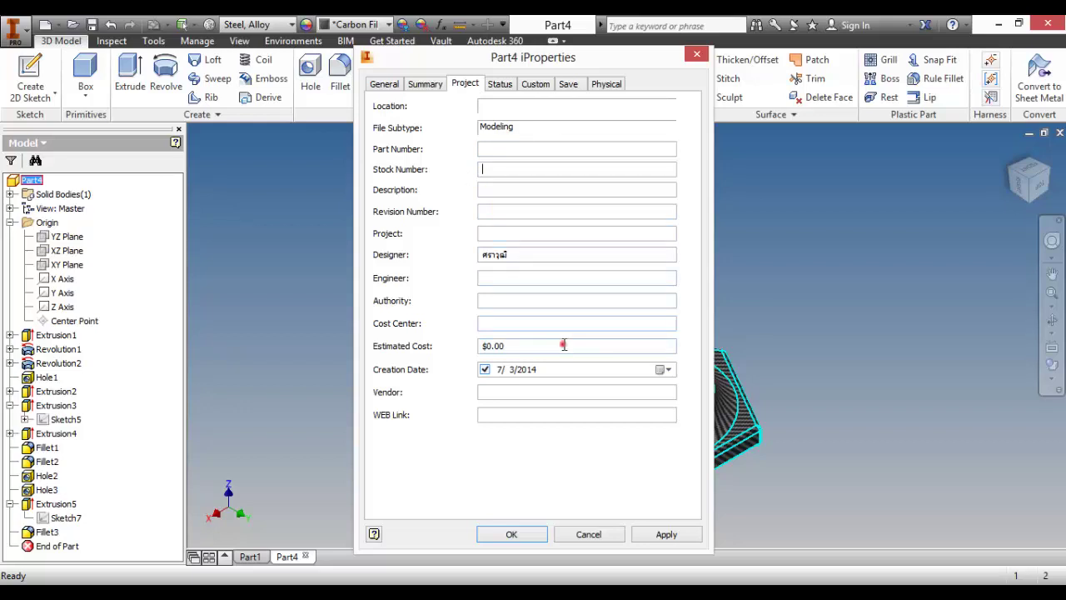
left_click(563, 345)
left_click(558, 280)
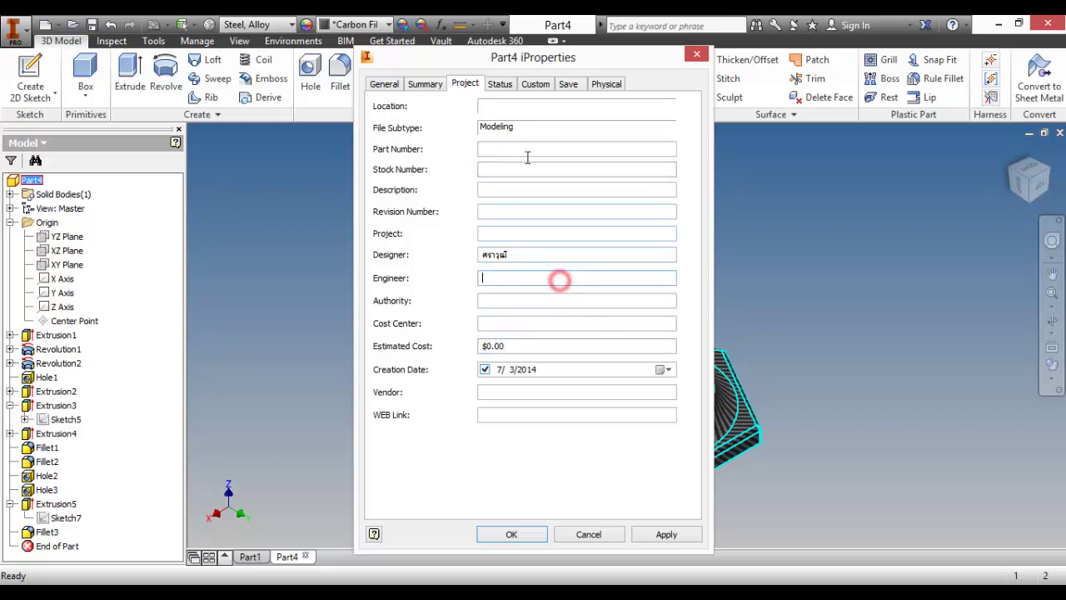
Step: Review the status, custom, save and physical sections of the iProperties and accept the properties
left_click(502, 90)
left_click(531, 89)
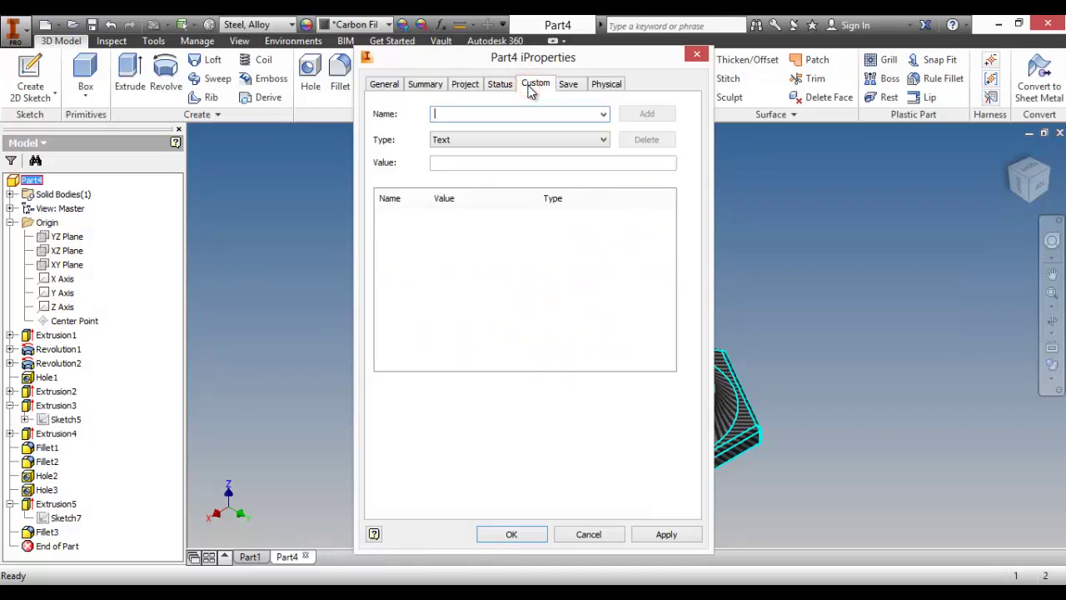
left_click(503, 87)
left_click(568, 84)
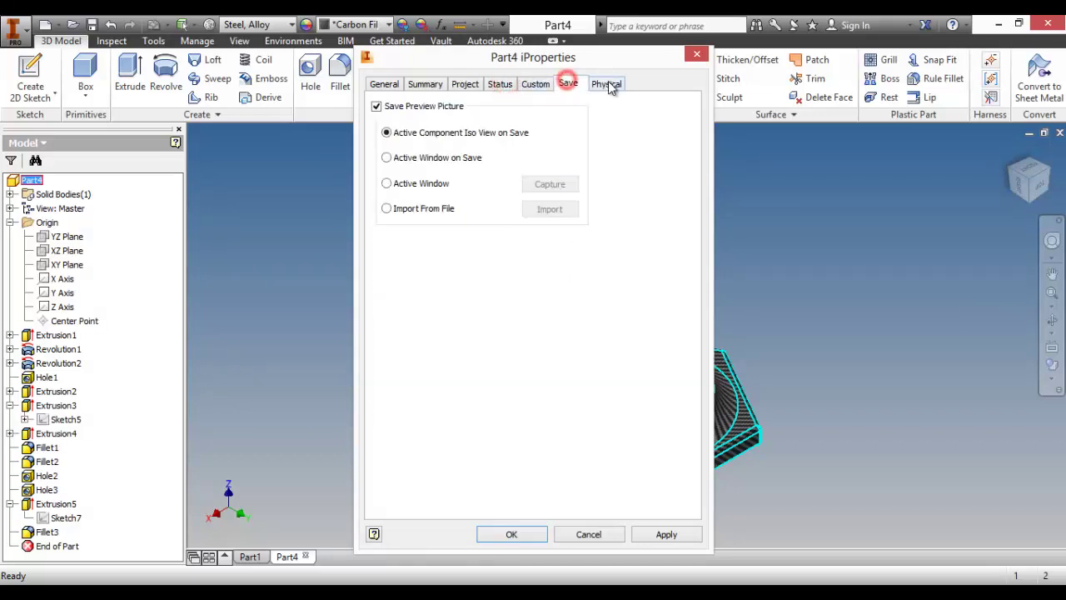
left_click(606, 84)
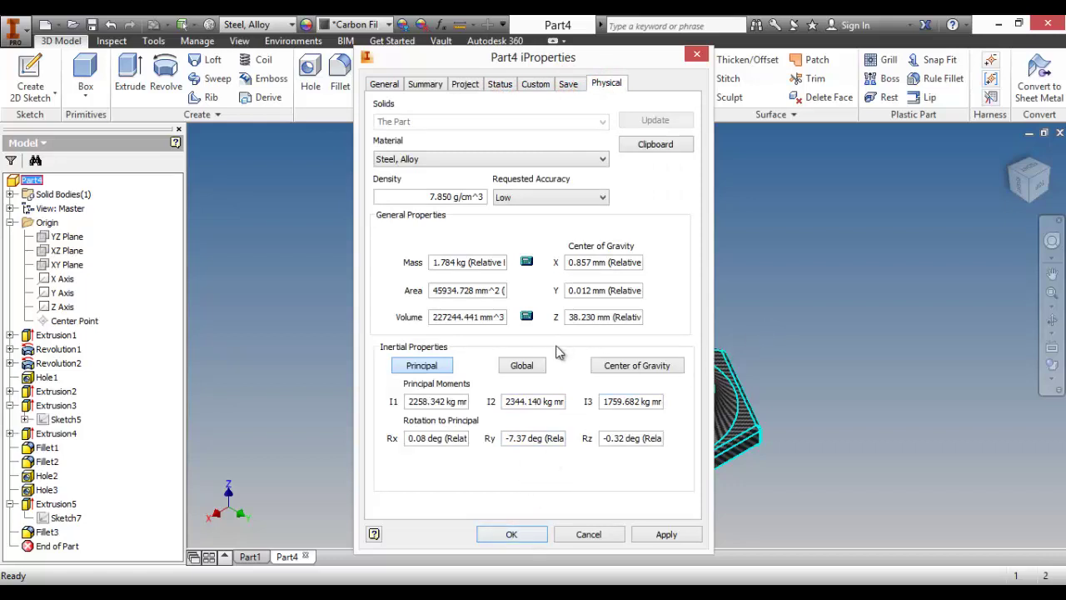
left_click(508, 535)
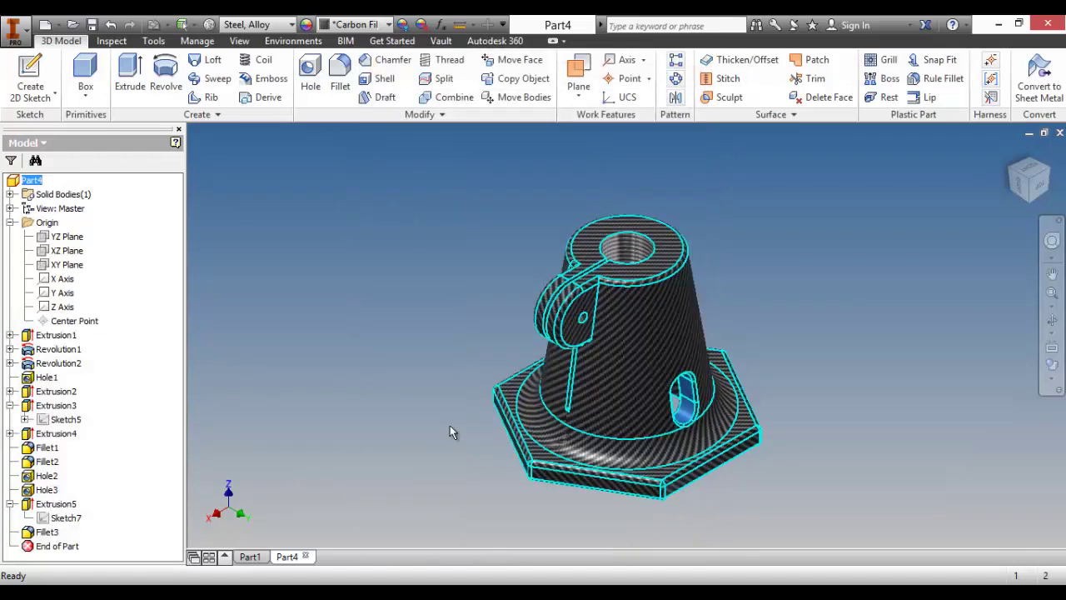
Step: Open Sketch3 of Revolution2, check its vertical dimension, and finish the sketch
left_click(418, 350)
key("F4")
left_click_drag(571, 363, 585, 345)
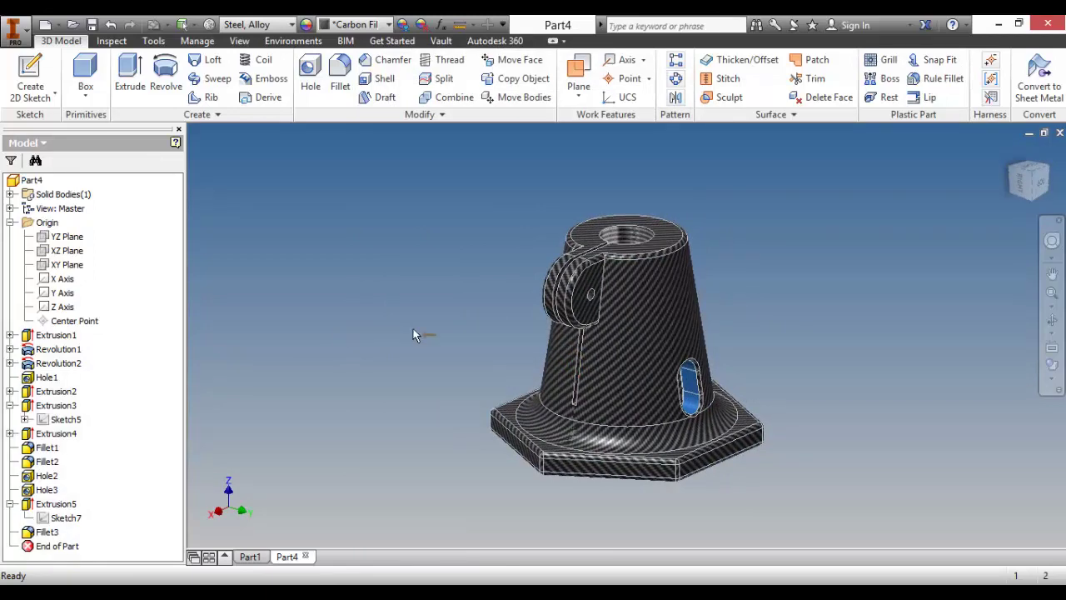
mouse_move(578, 339)
middle_mouse_down("shift")
mouse_move(584, 362)
mouse_move(571, 369)
mouse_move(349, 348)
middle_mouse_up("shift")
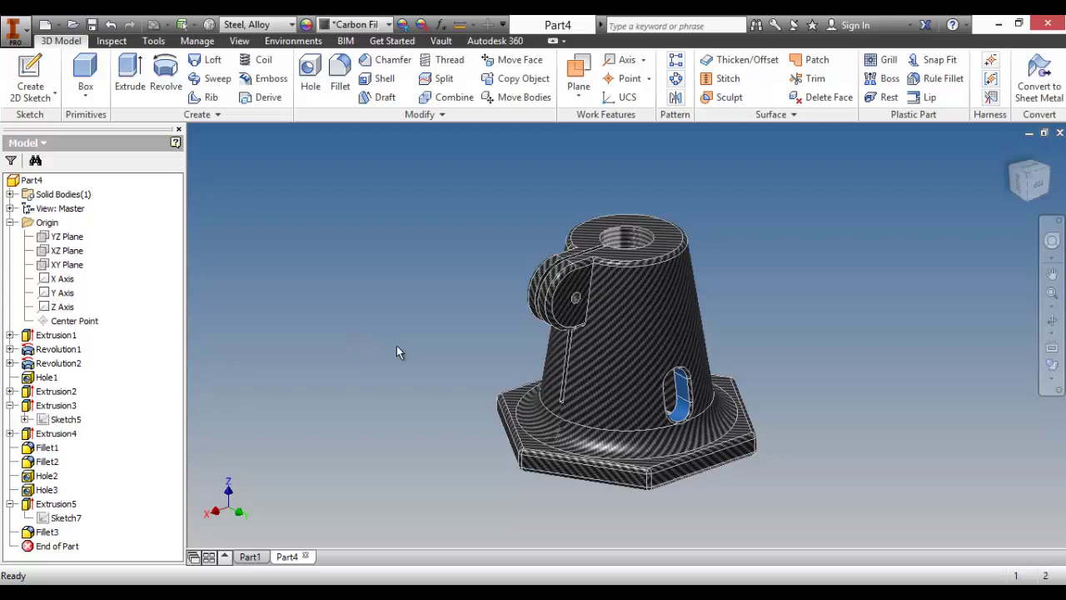
left_click(10, 363)
double_click(50, 376)
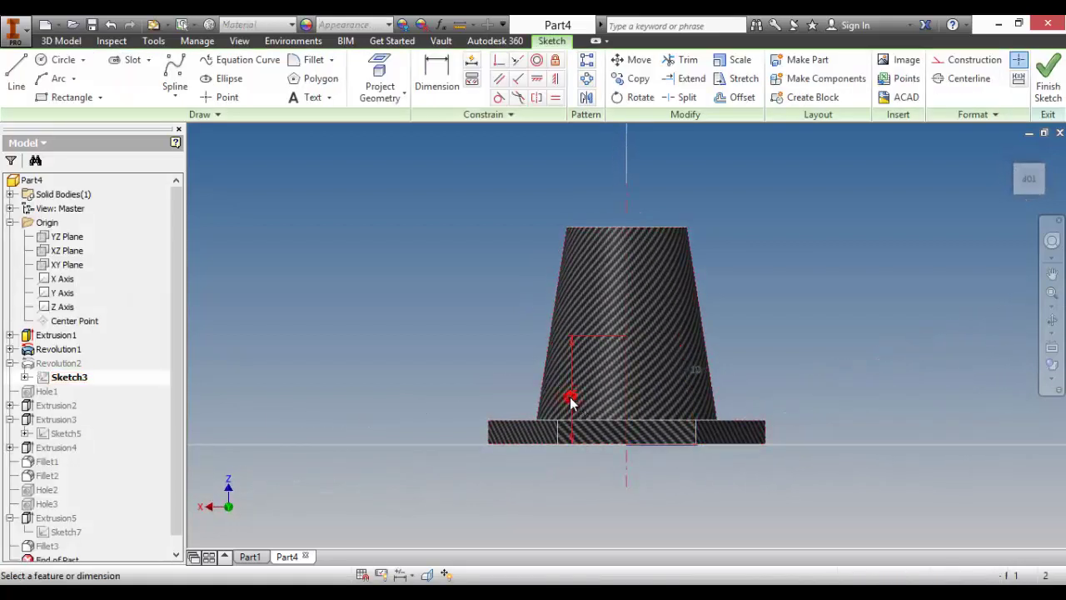
double_click(571, 398)
left_click(627, 456)
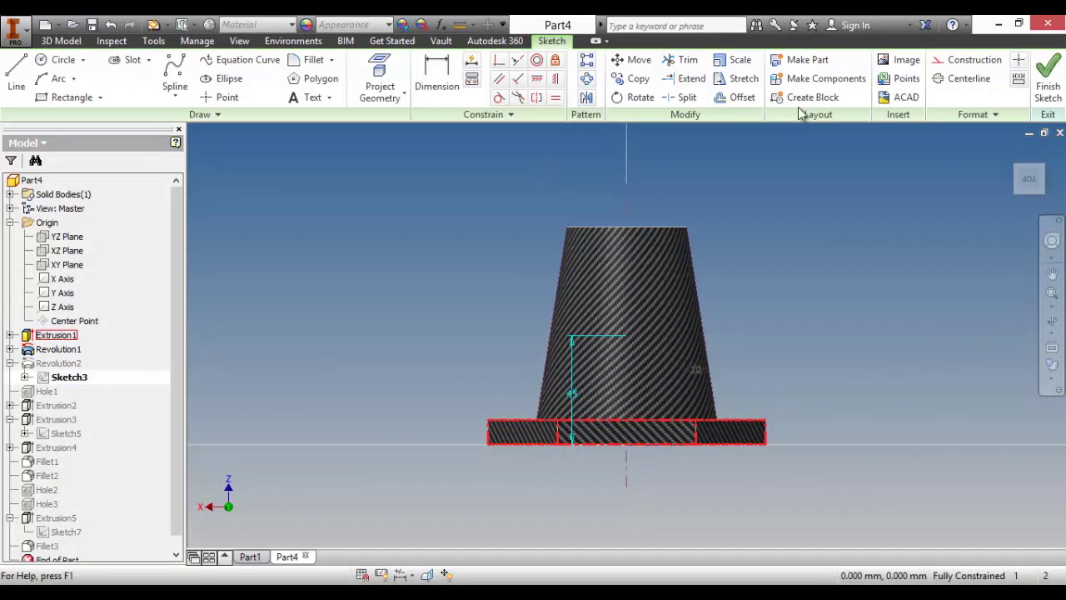
left_click(1047, 77)
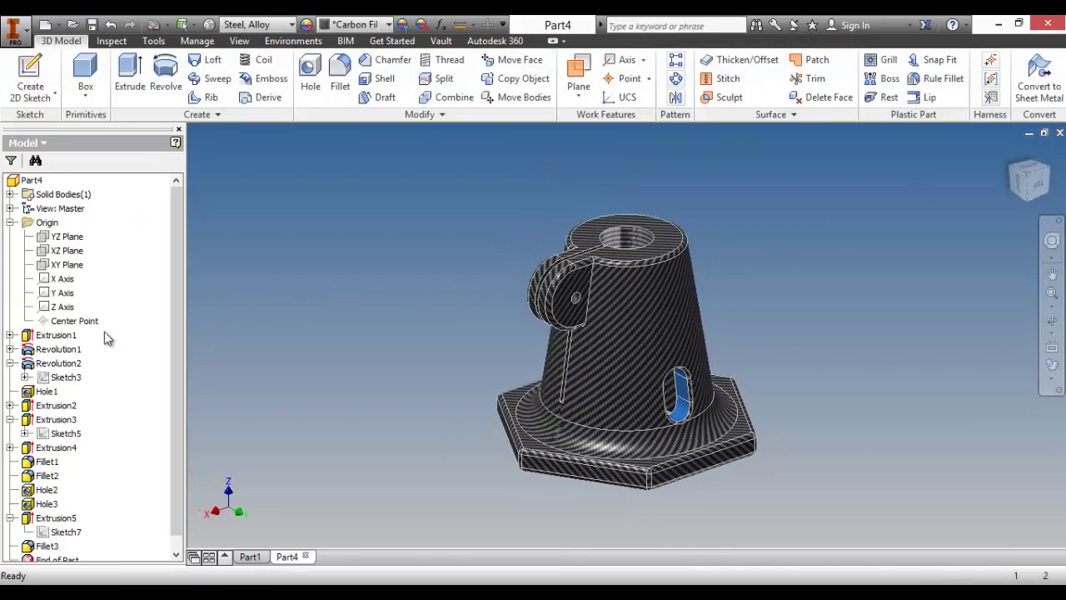
Step: Set the cone's top diameter to 55 mm in Sketch2 of Revolution1 and finish the sketch
left_click(10, 349)
double_click(61, 363)
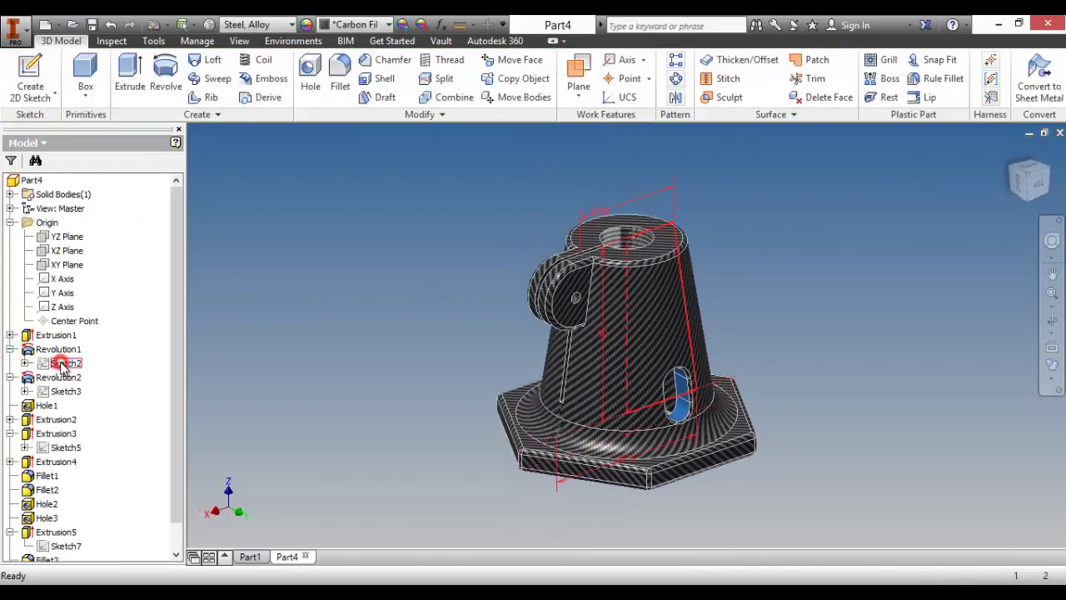
double_click(593, 198)
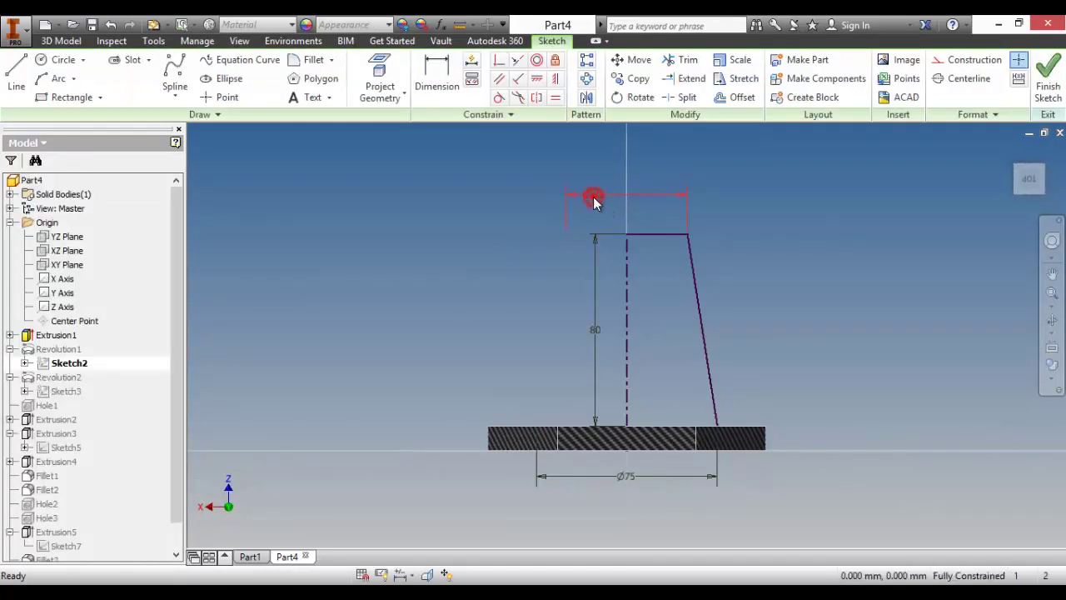
key("Return")
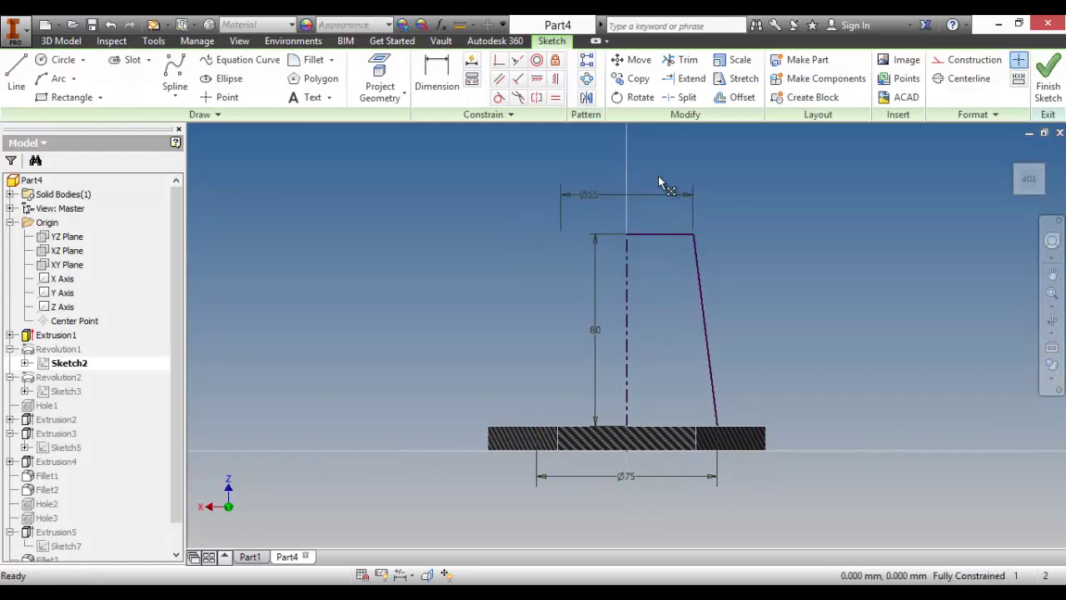
left_click(1050, 79)
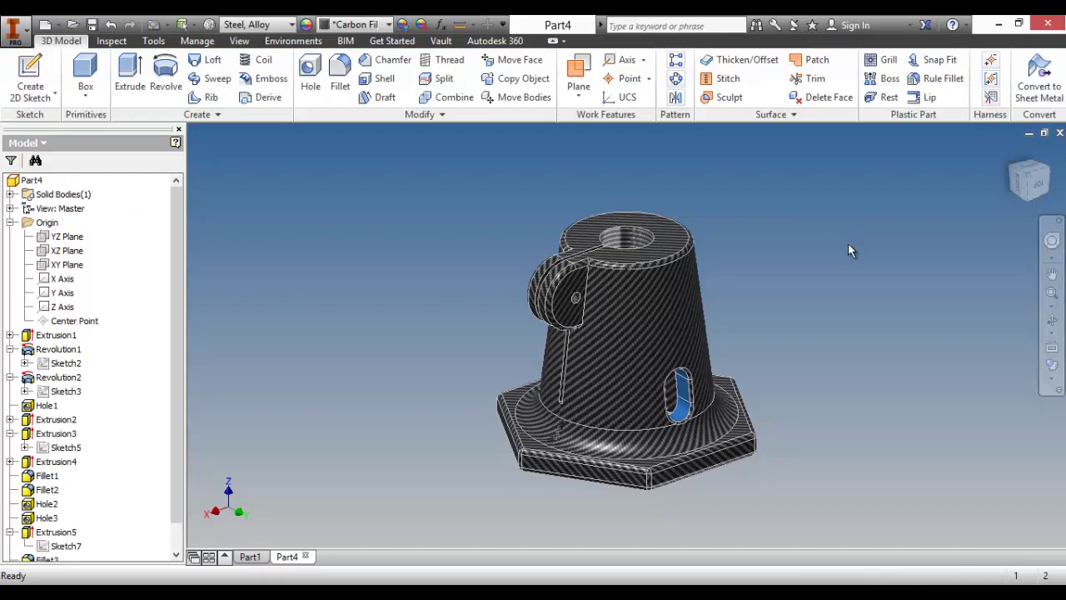
Step: Inspect the updated cone, its lugs and slotted opening from several angles
key("F4")
left_click_drag(676, 295, 644, 333)
middle_click_drag(676, 296, 700, 305, "shift")
middle_click_drag(761, 292, 714, 341, "shift")
middle_click_drag(800, 307, 755, 348)
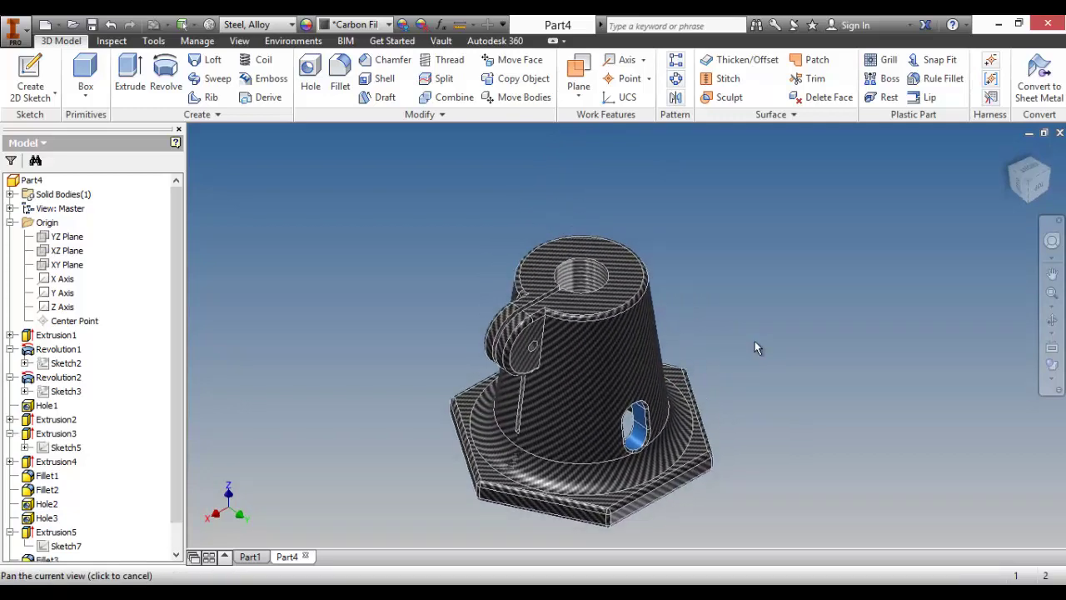
middle_click_drag(677, 358, 682, 345, "shift")
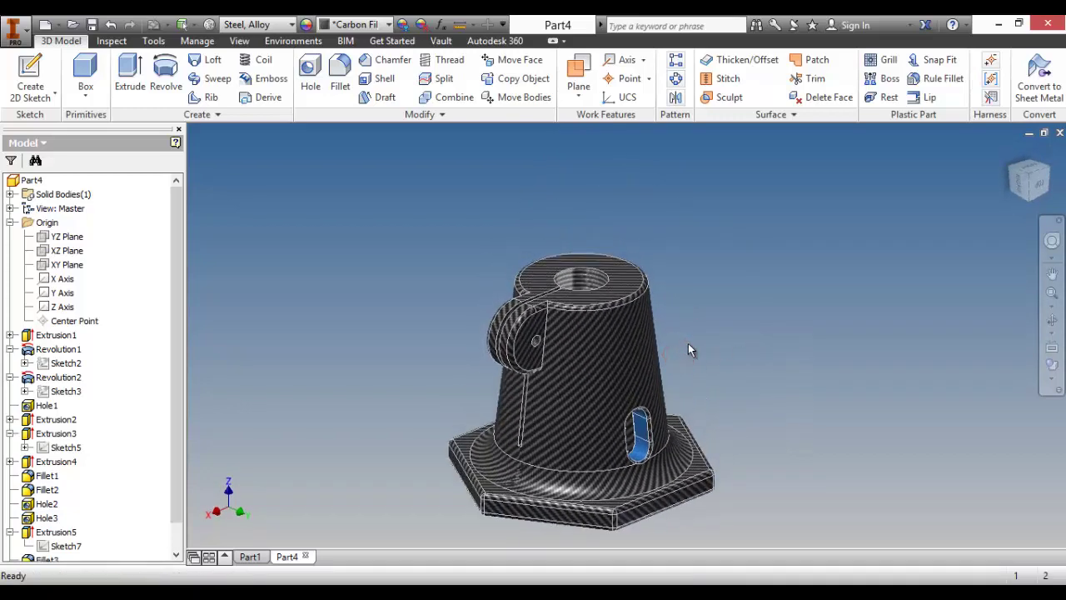